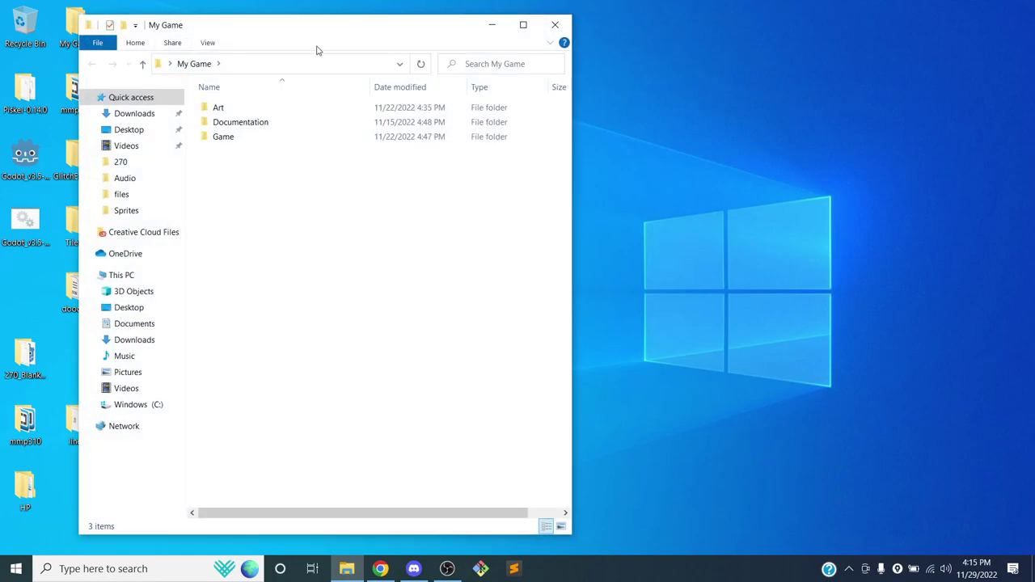
Open the Sprites folder inside the Game folder of My Game and look through the sprite files
drag(433, 35, 684, 27)
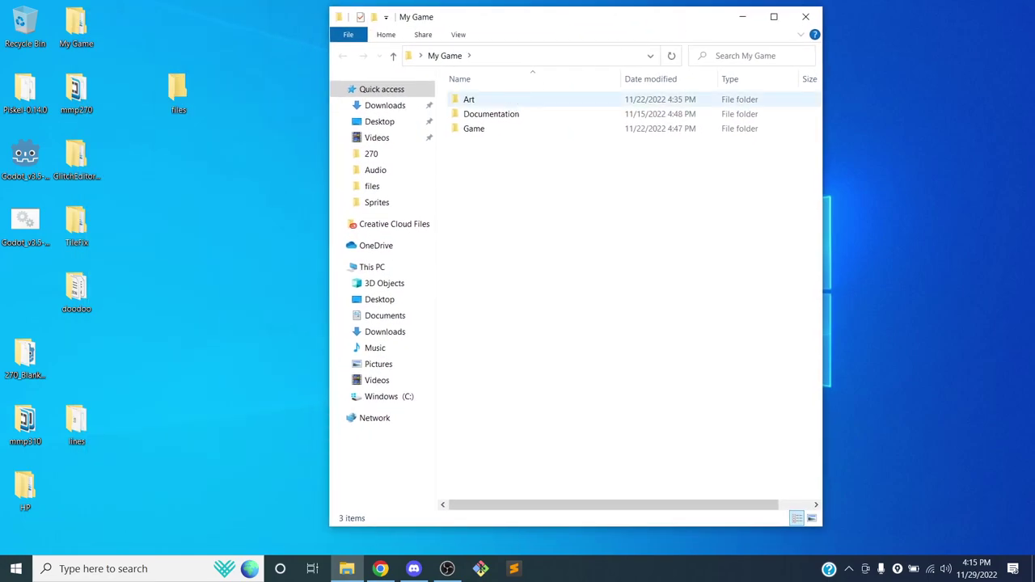
double_click(493, 131)
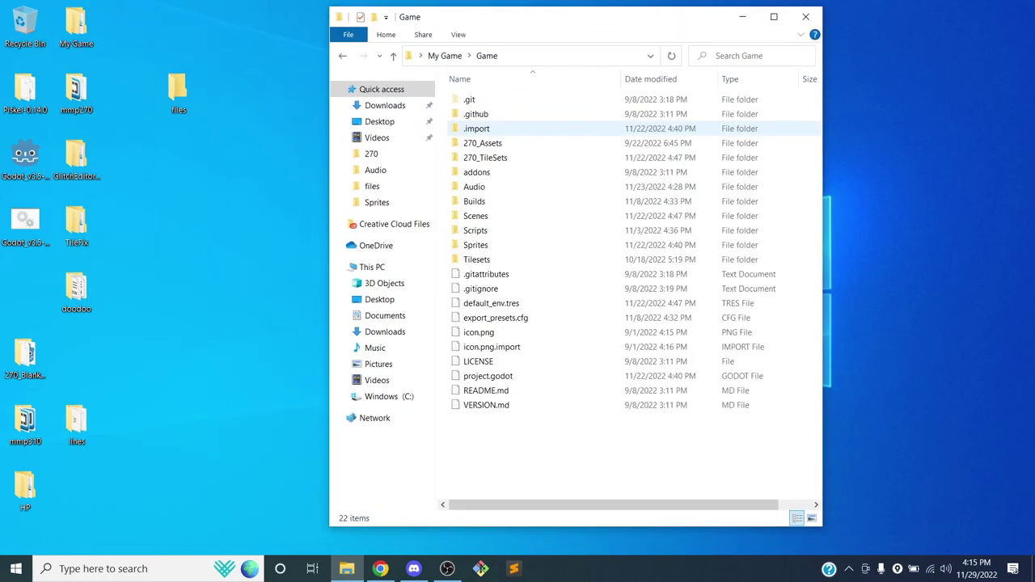
double_click(494, 244)
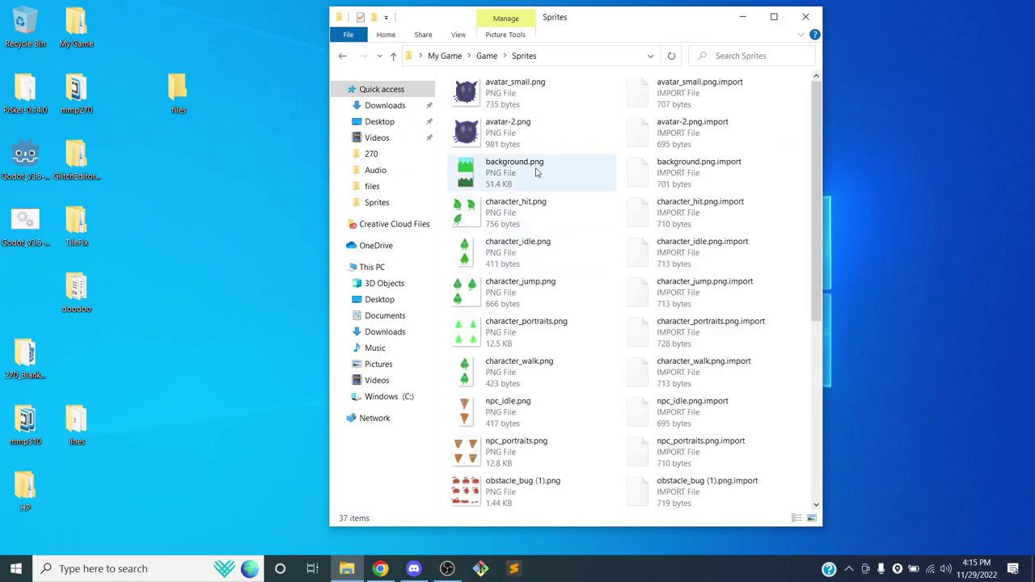
scroll(546, 203, down, 3)
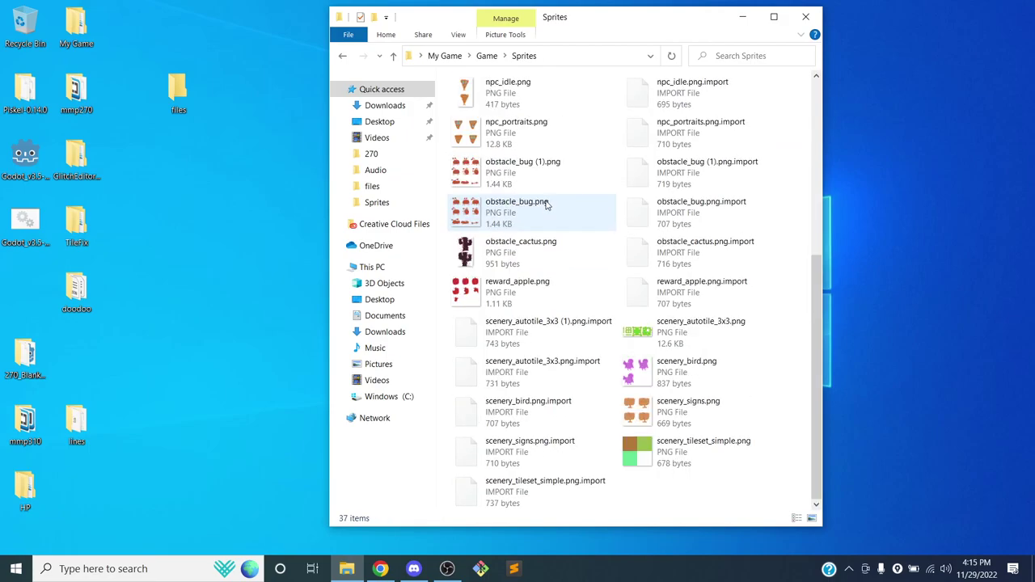
scroll(517, 209, up, 1)
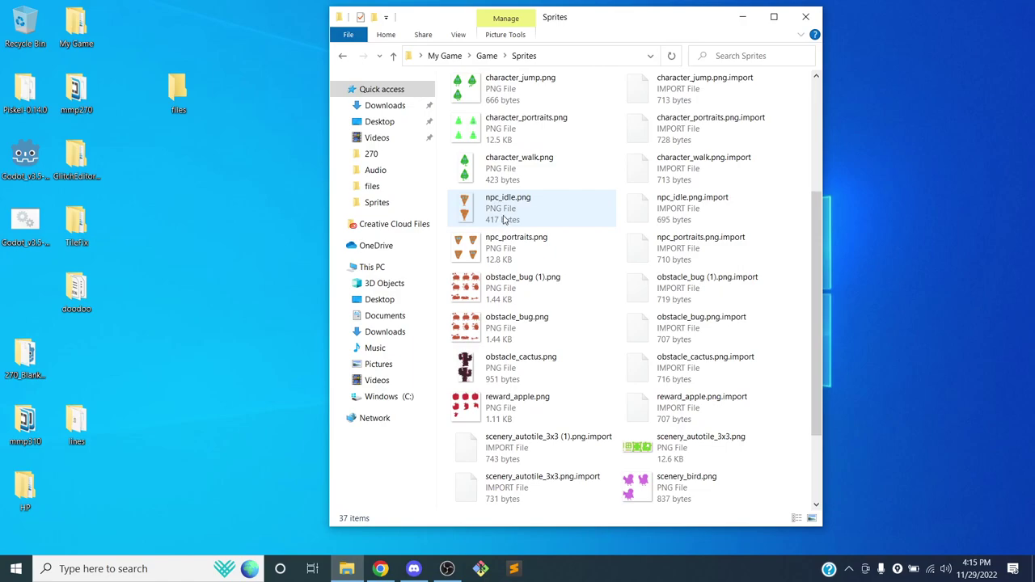
View the NPC sprite images npc_idle.png and npc_portraits.png, closing each one after checking it
click(505, 215)
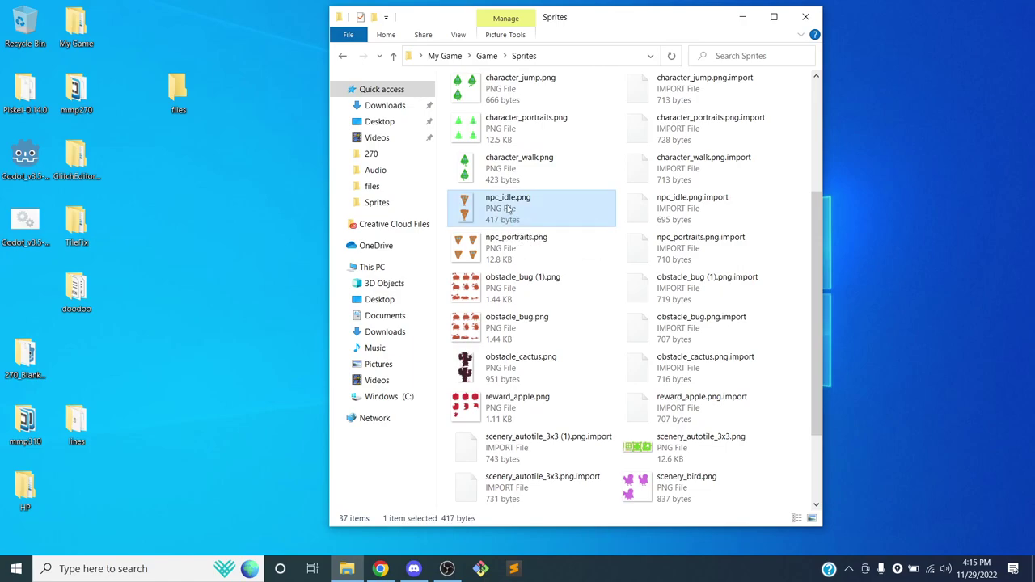
double_click(508, 209)
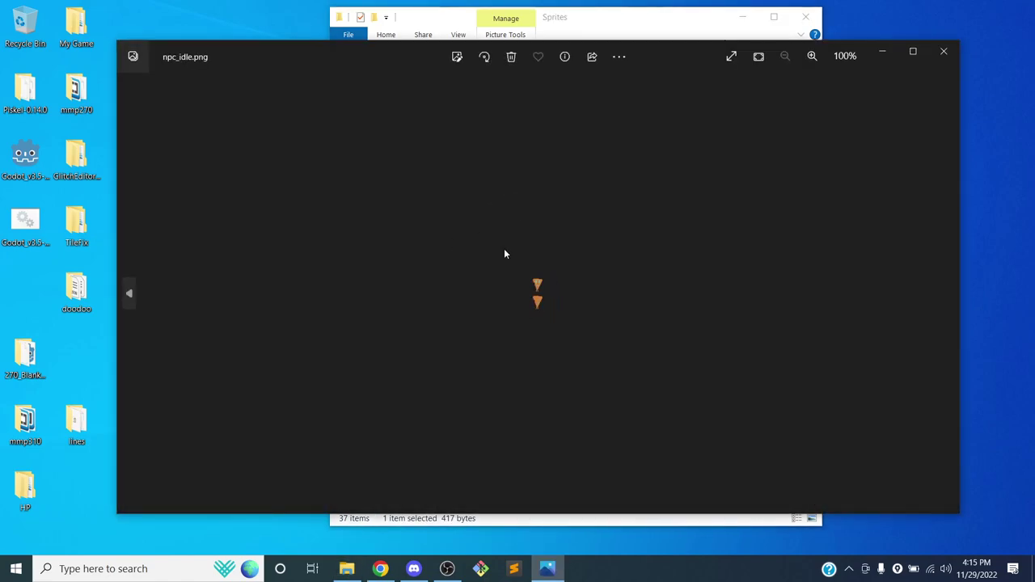
click(943, 51)
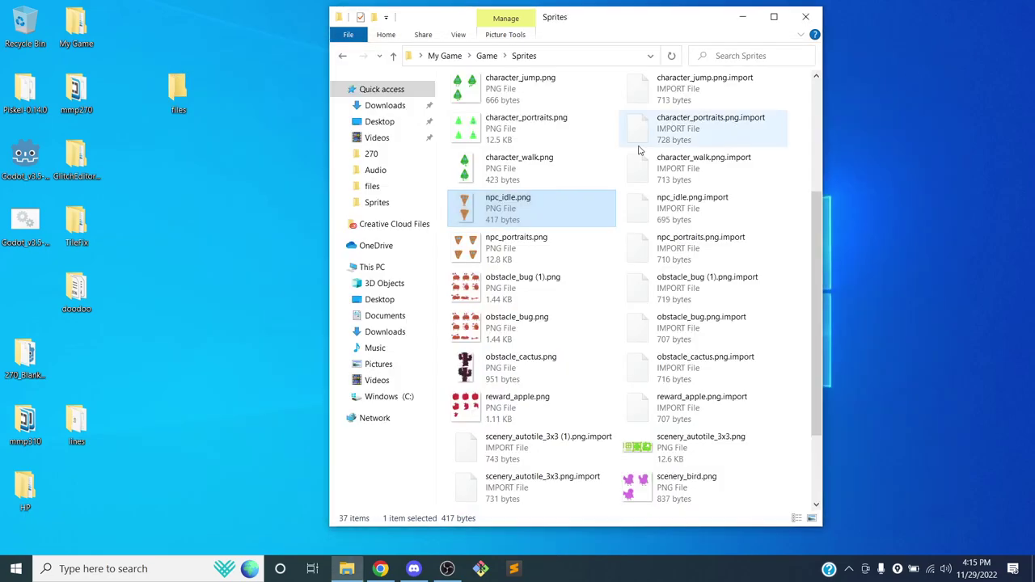
double_click(527, 239)
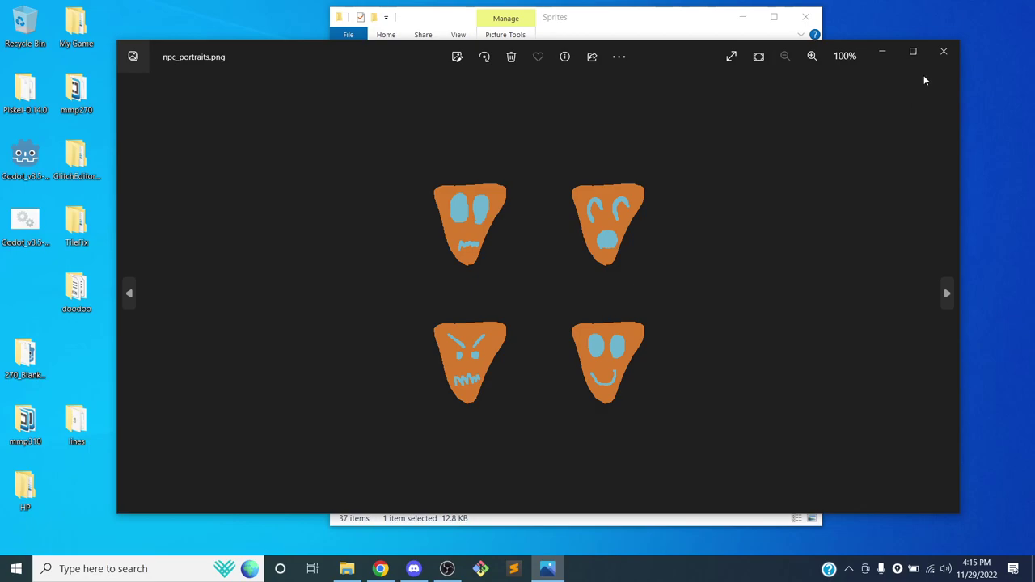
click(942, 51)
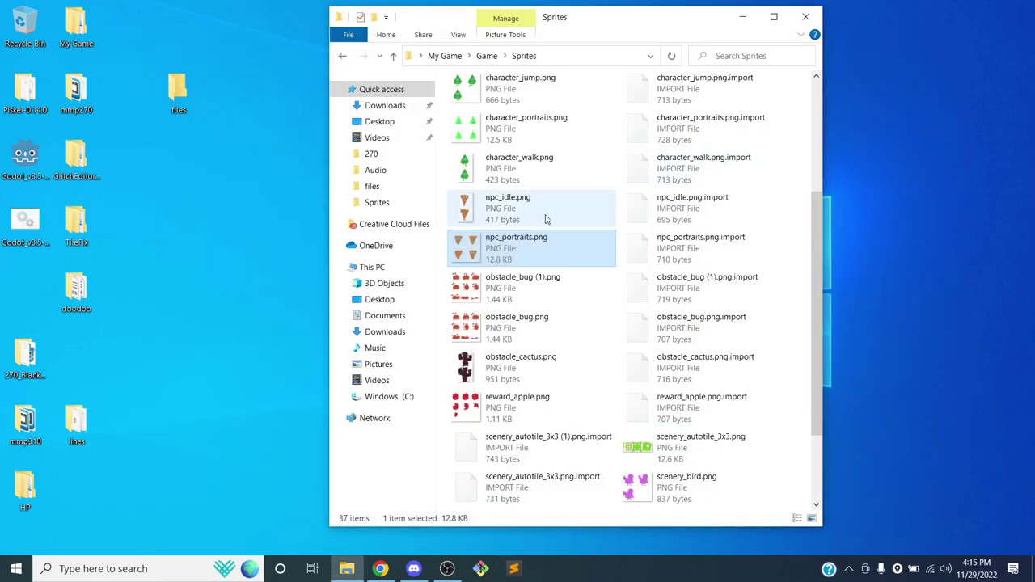
View the player's portrait sheet character_portraits.png and close the image
scroll(546, 219, up, 3)
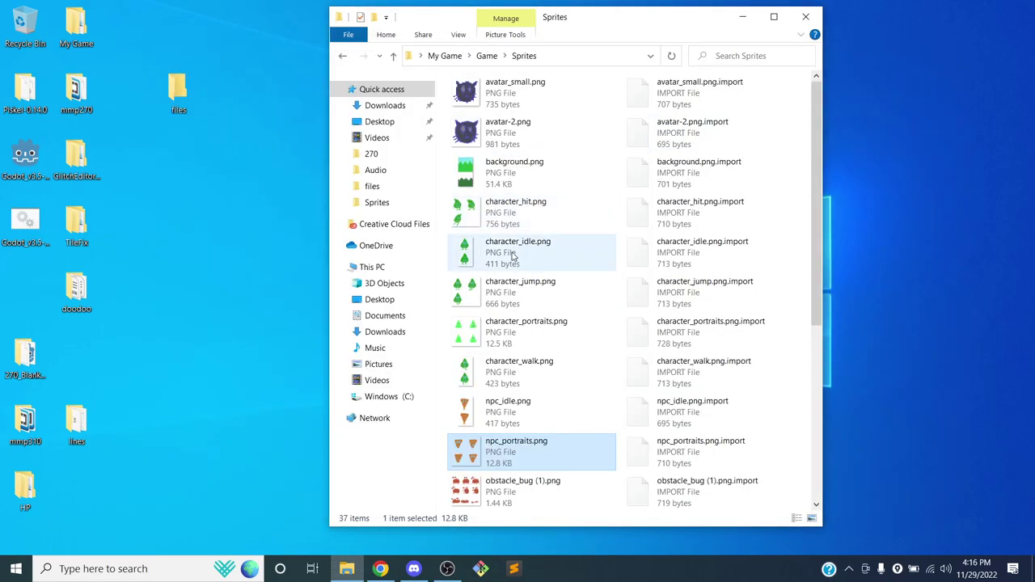
double_click(522, 324)
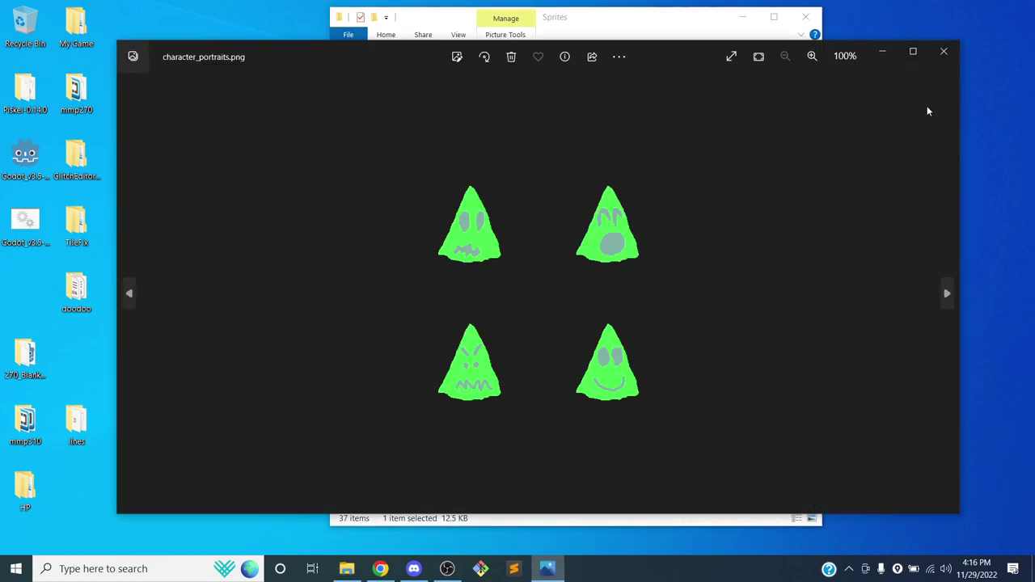
click(944, 53)
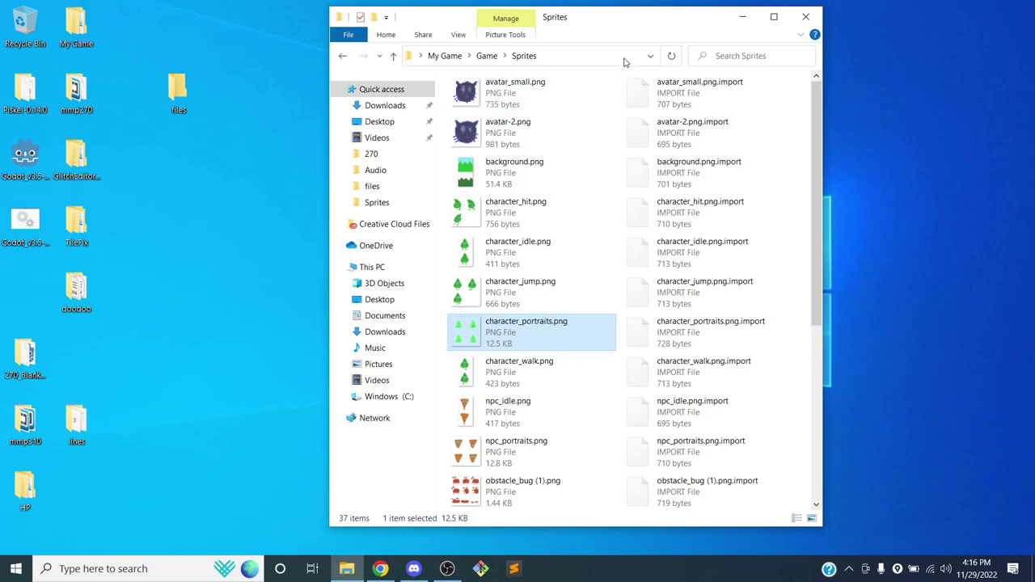
Launch Godot from the desktop and open the local project Game for editing
drag(644, 24, 743, 36)
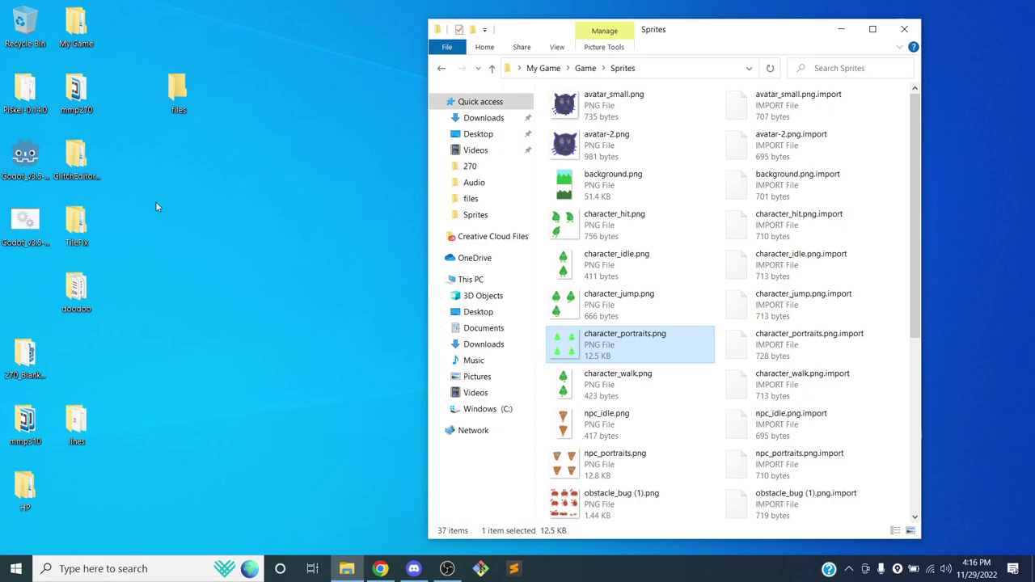
double_click(25, 156)
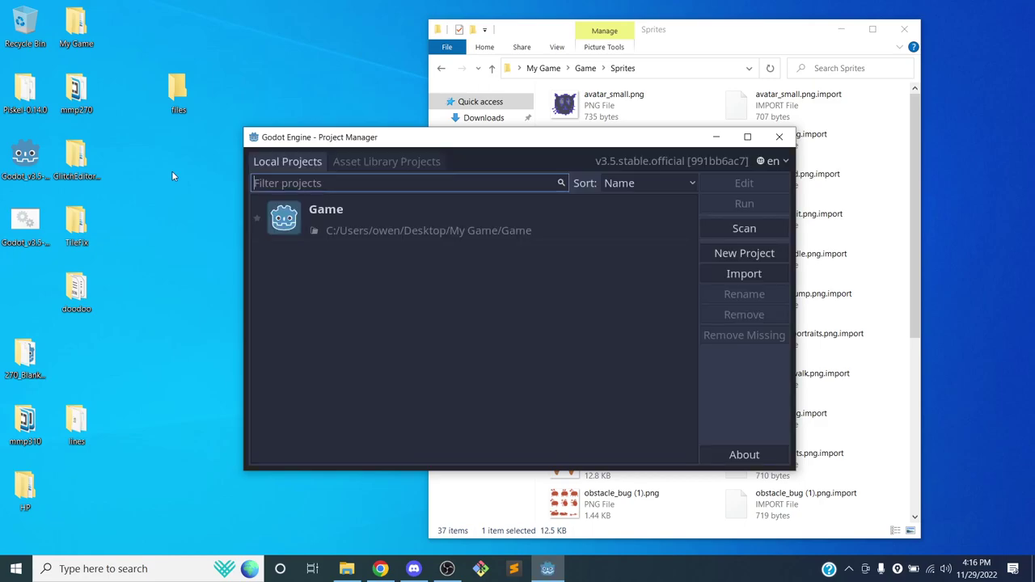
click(498, 219)
click(742, 184)
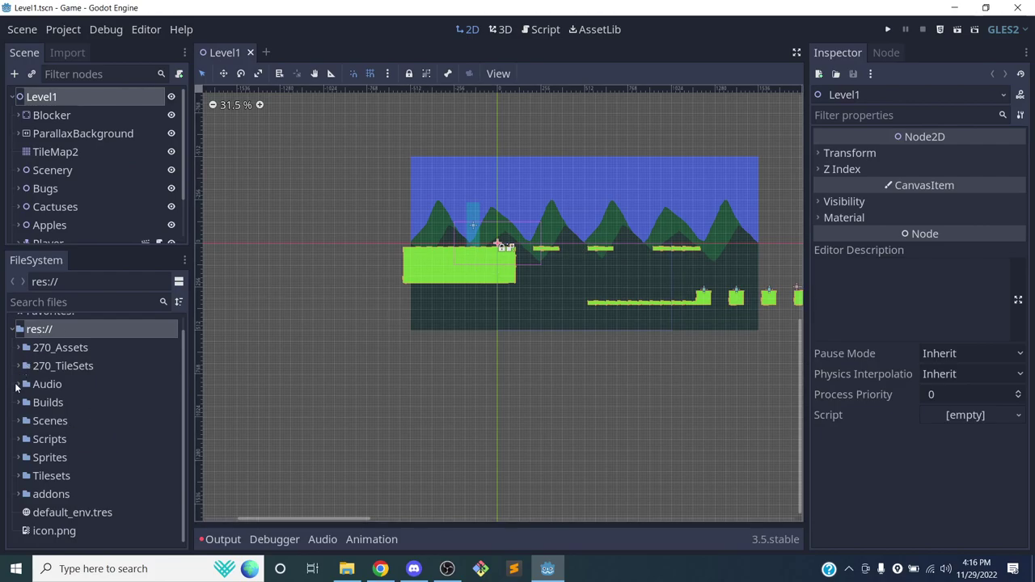
Check the Levels subfolder inside the project's Scenes folder, and open the AutoTile_RPG.tscn scene
click(18, 422)
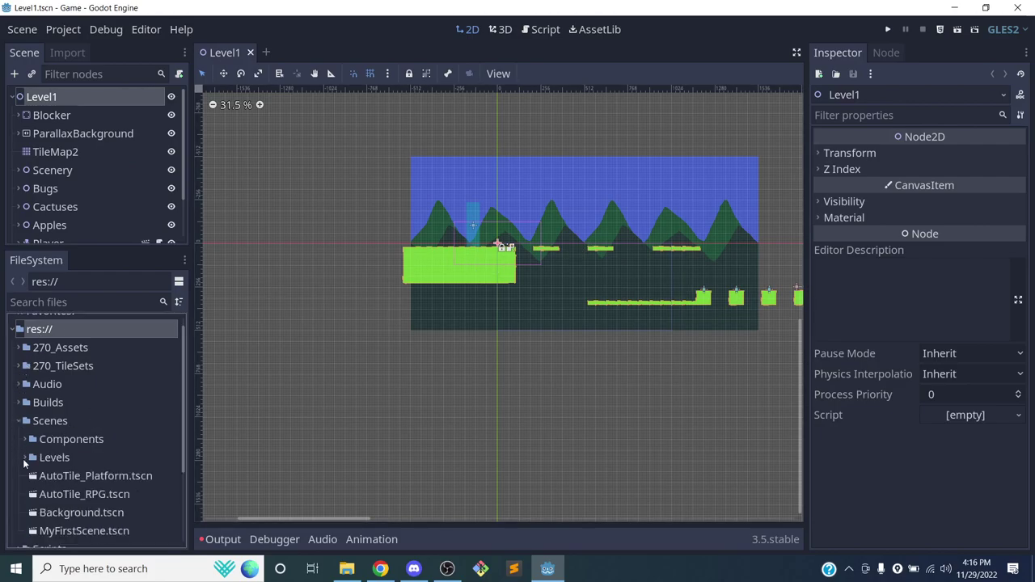
click(19, 421)
click(19, 421)
click(22, 460)
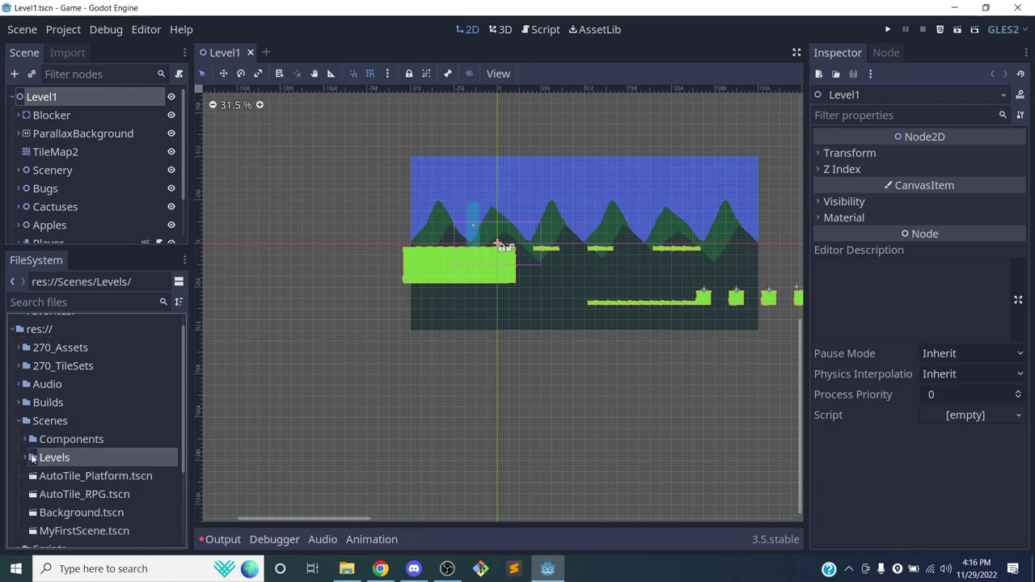
click(26, 458)
scroll(65, 448, down, 1)
click(67, 448)
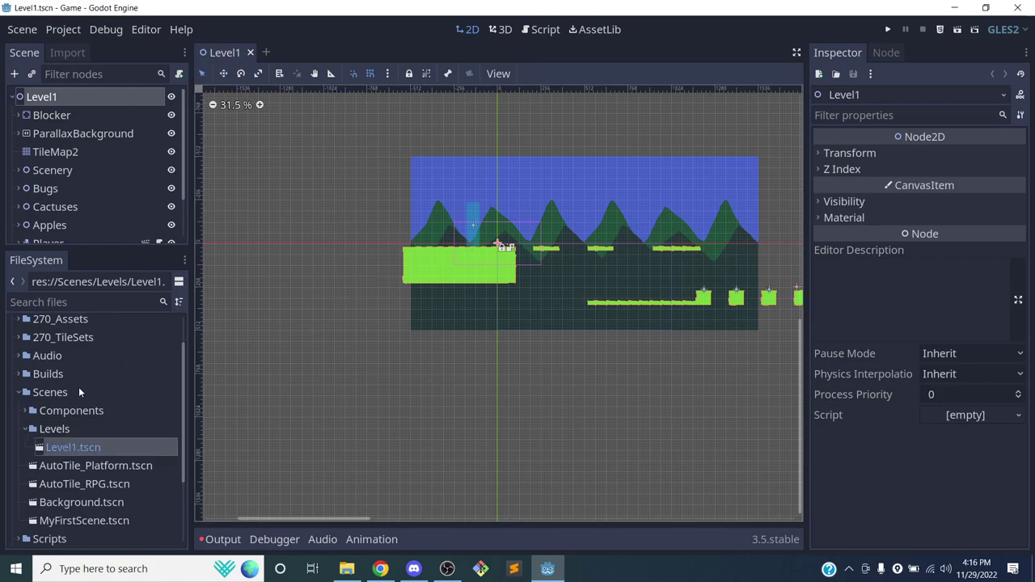
click(25, 430)
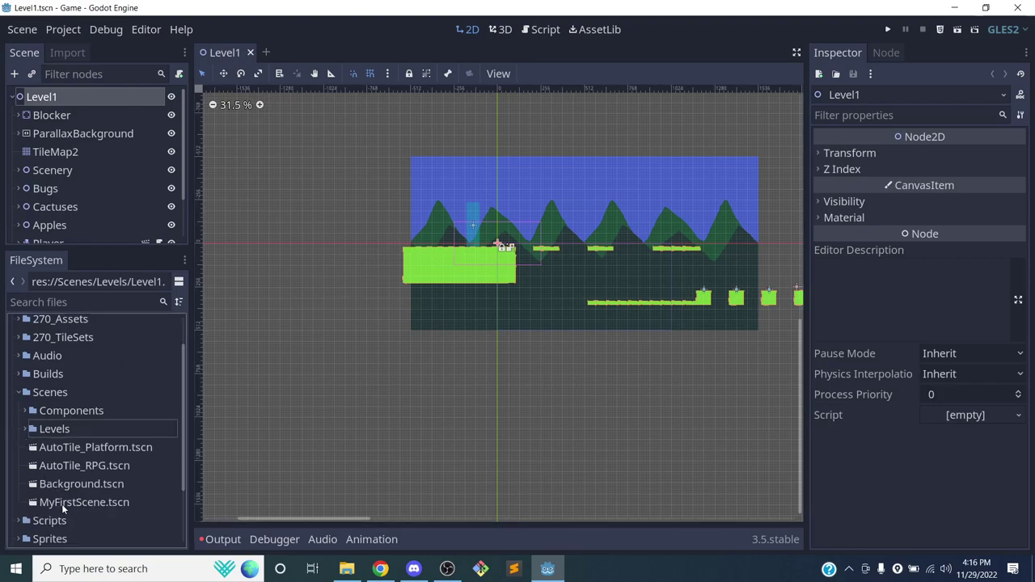
double_click(81, 466)
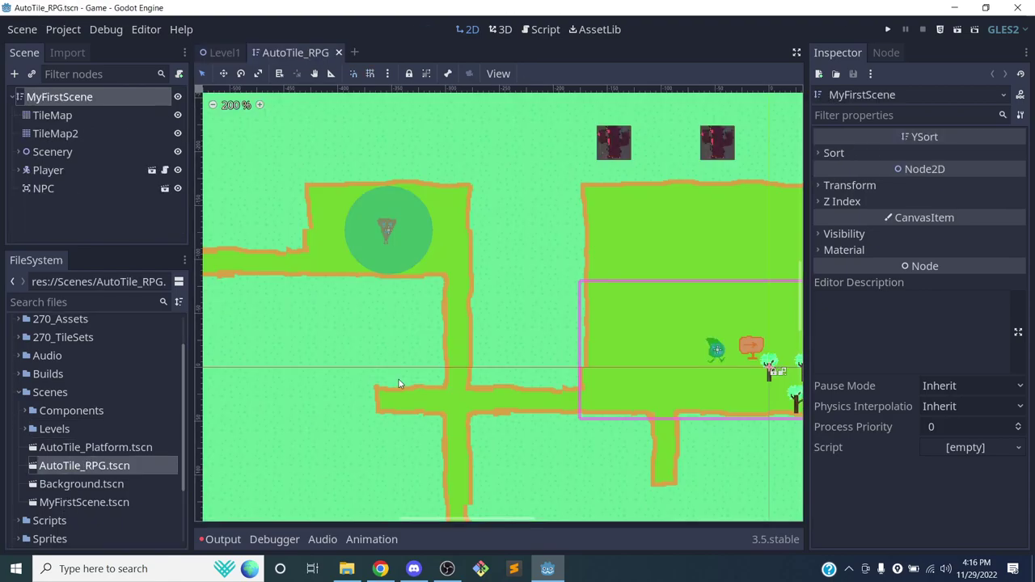
Run the AutoTile_RPG scene on its own and move the game window up so it is fully visible
scroll(502, 291, down, 3)
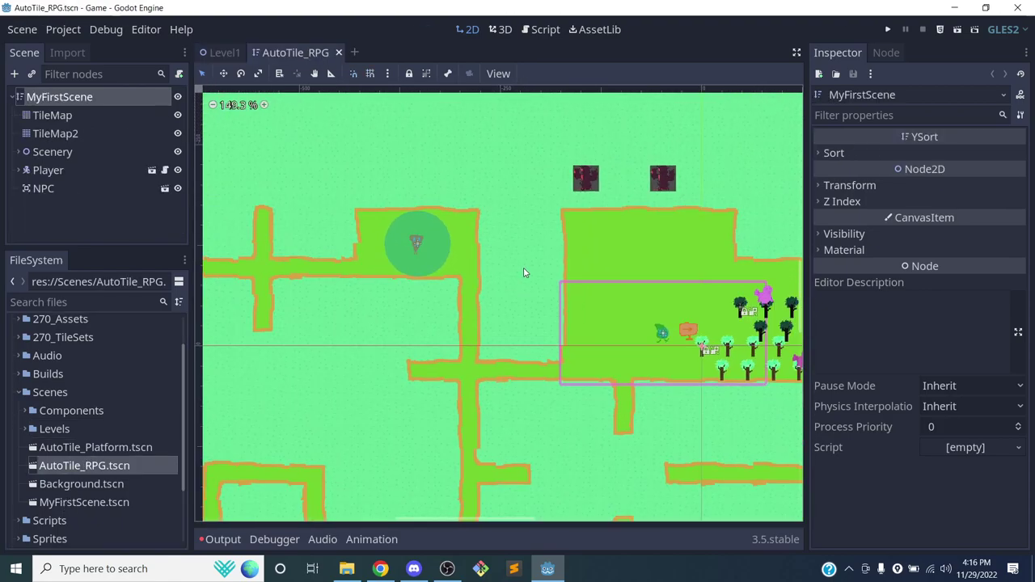
scroll(440, 324, down, 6)
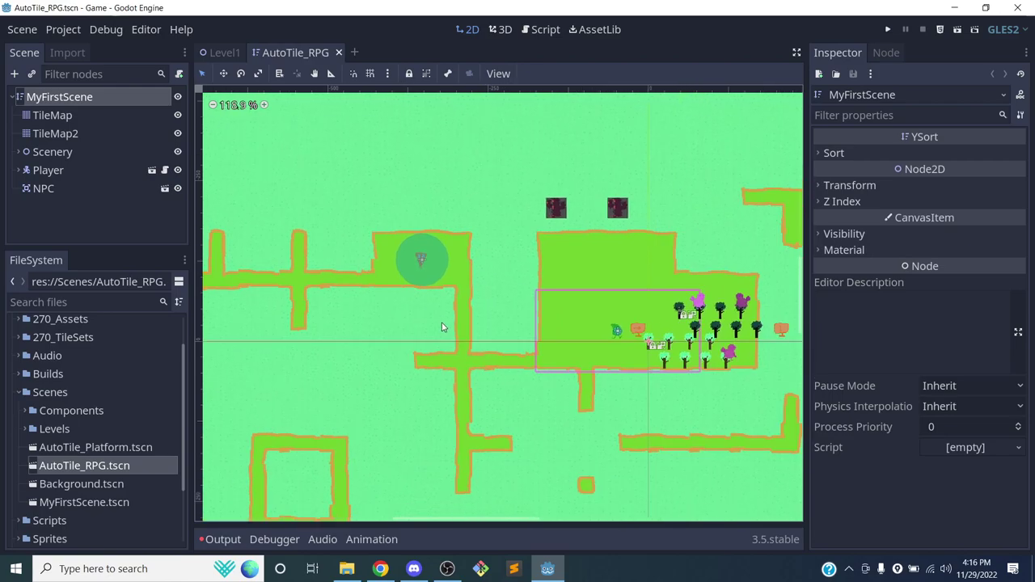
scroll(485, 305, up, 7)
scroll(466, 299, up, 2)
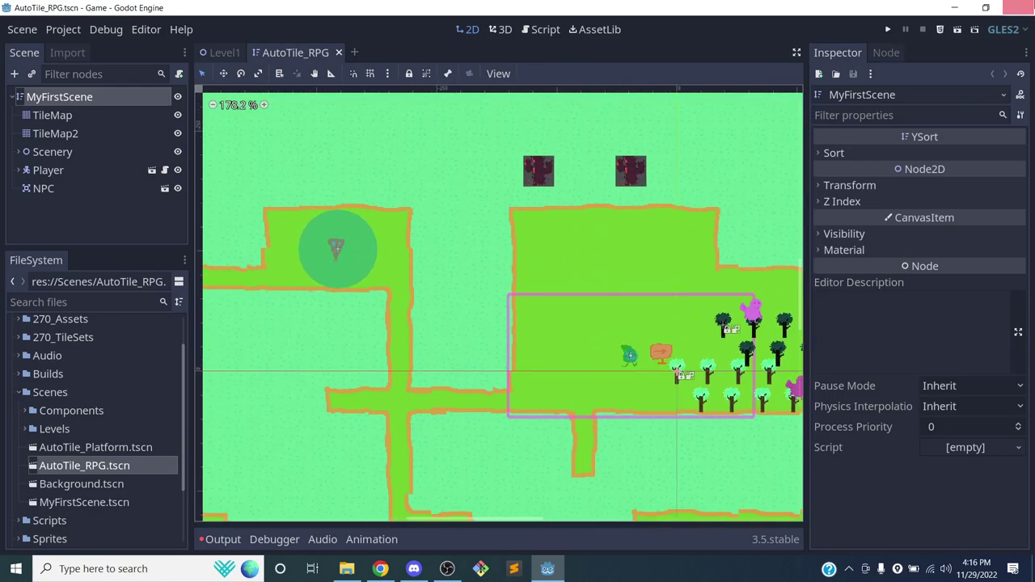
click(957, 30)
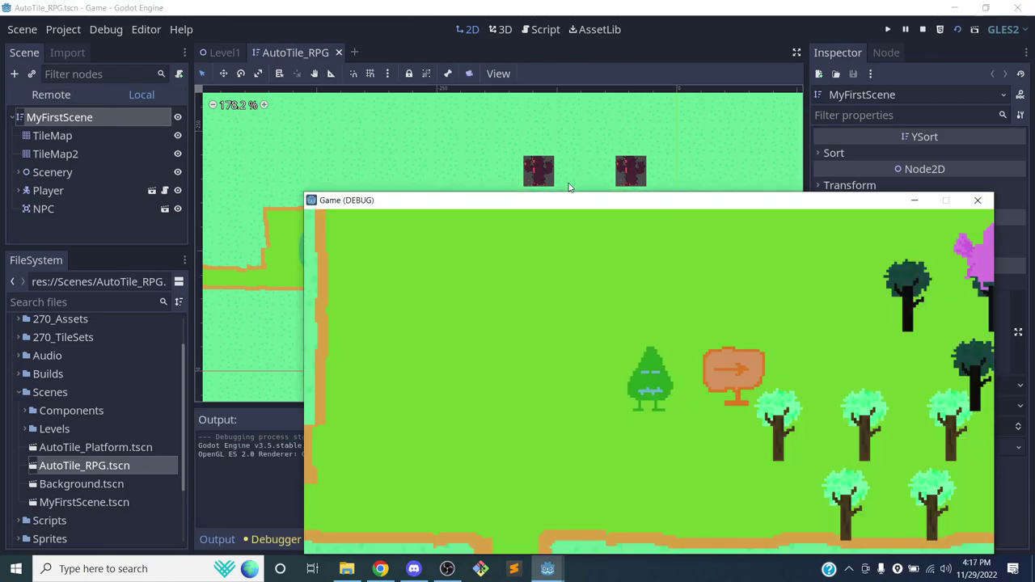
drag(568, 203, 547, 126)
Walk the player character out of the starting area and along the path to the NPC's clearing
key(Left)
key(Down)
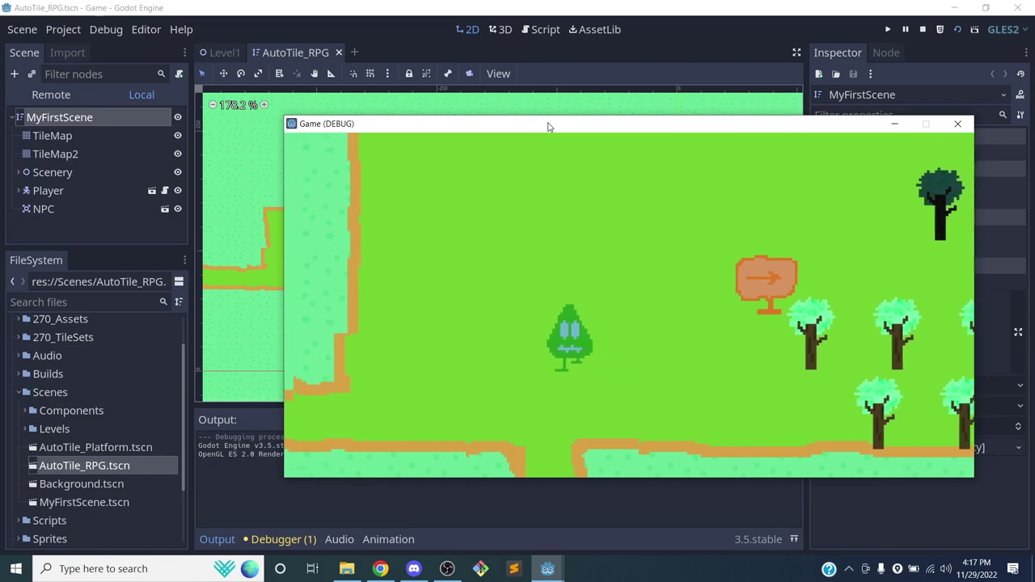
key(Left)
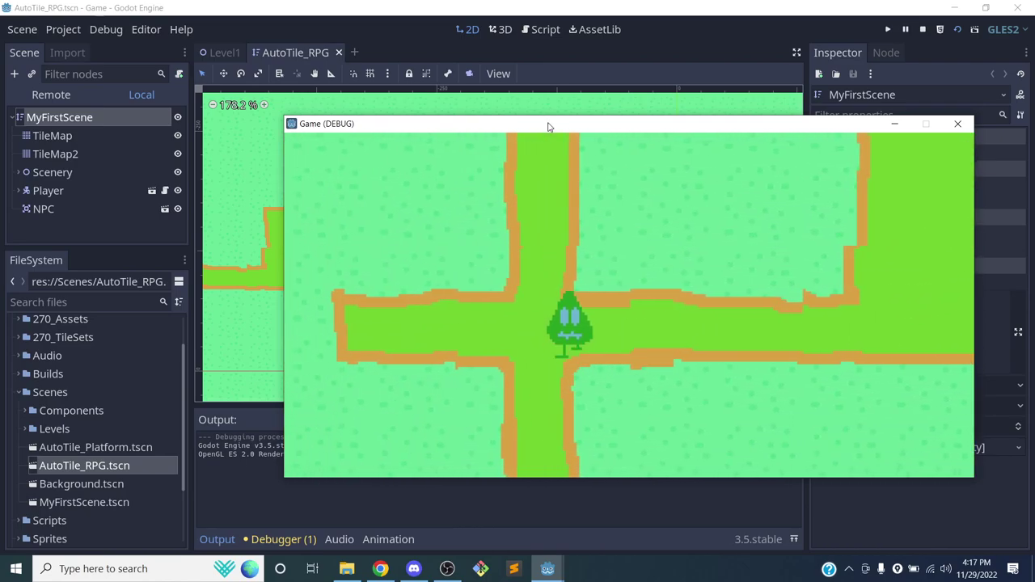
key(Up)
key(Left)
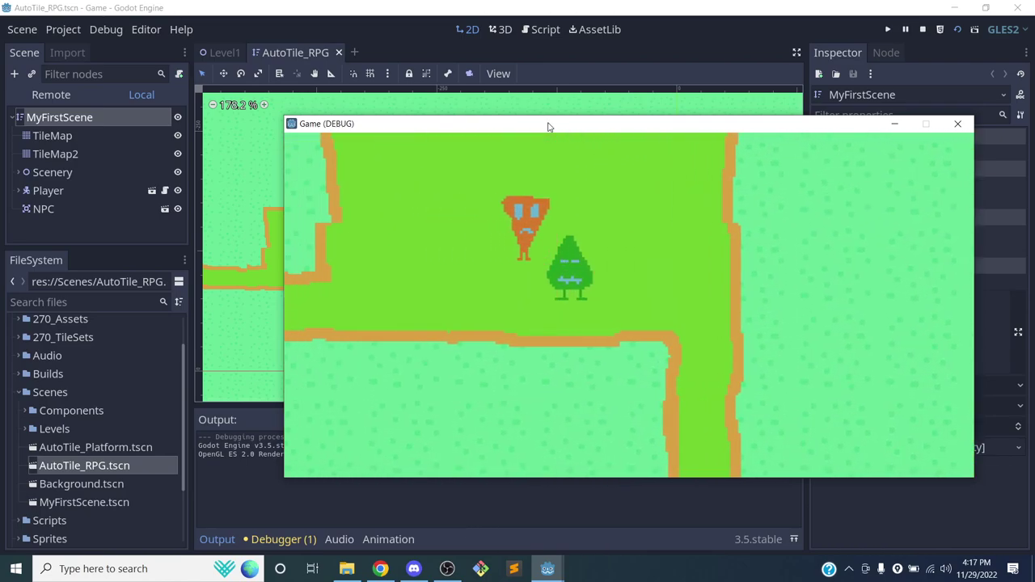
Walk the player around and over the NPC to test how the two characters interact
key(Up)
key(Left)
key(Right)
key(Left)
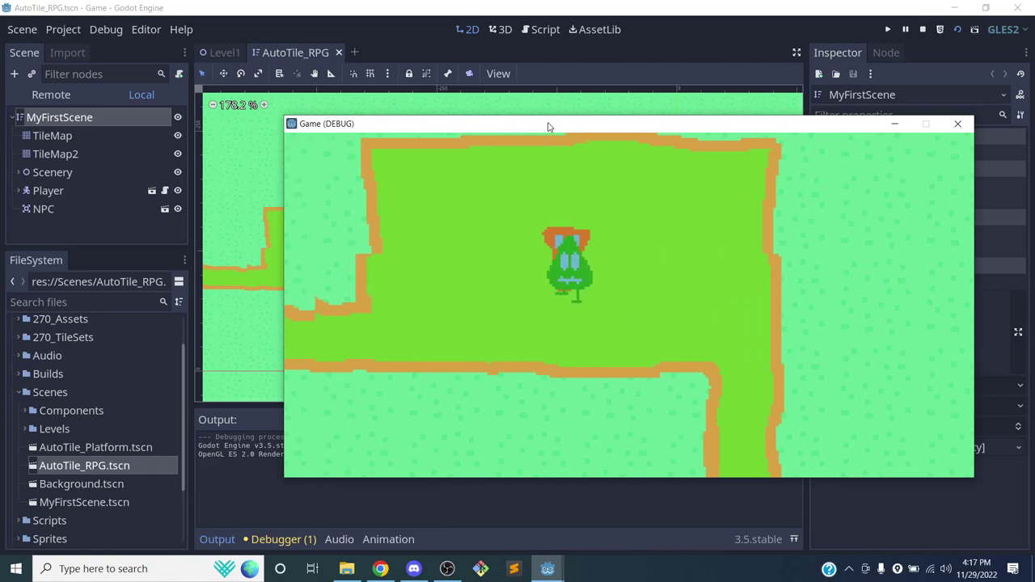
key(Right)
key(Up)
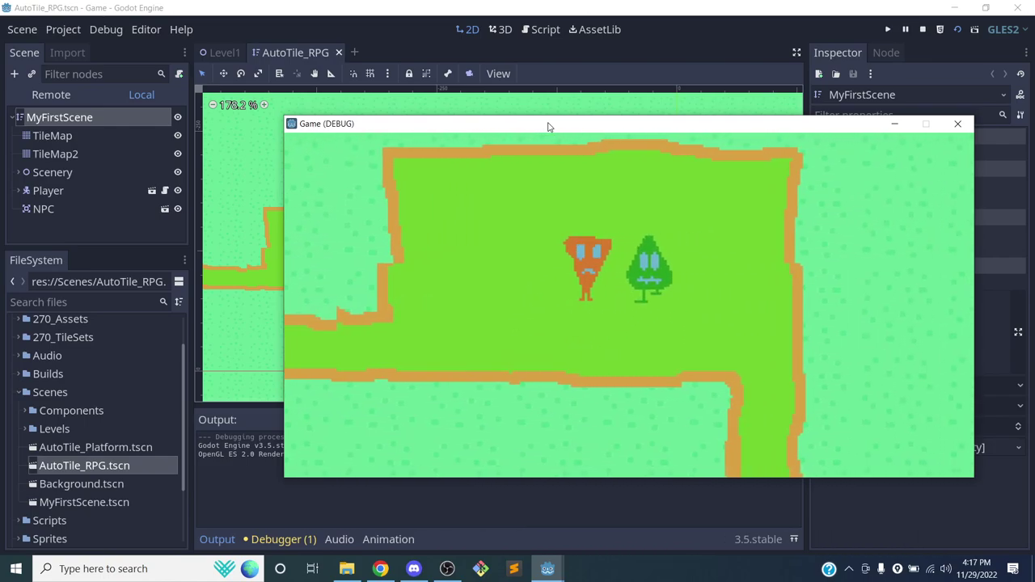
key(Left)
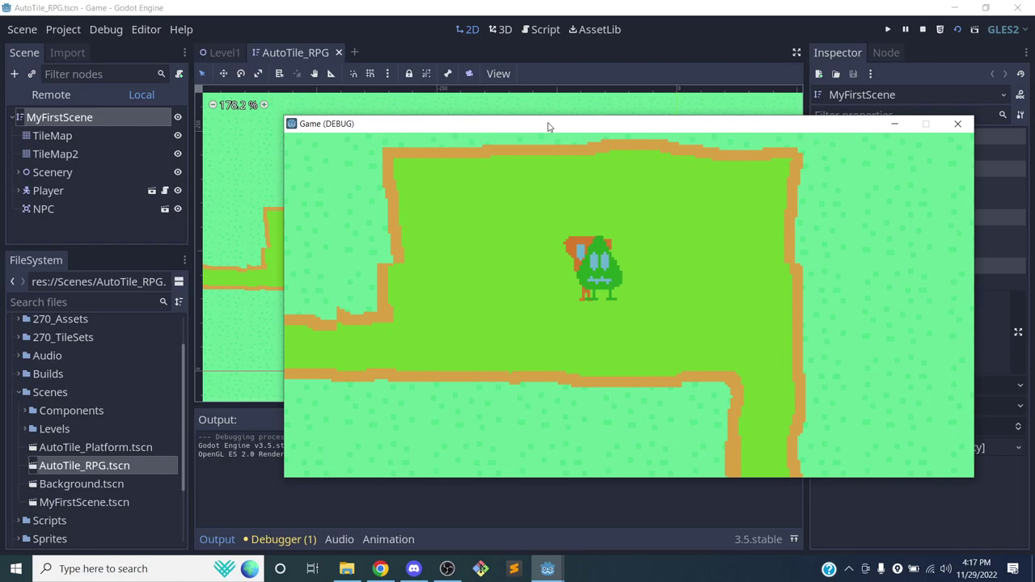
key(Down)
key(Right)
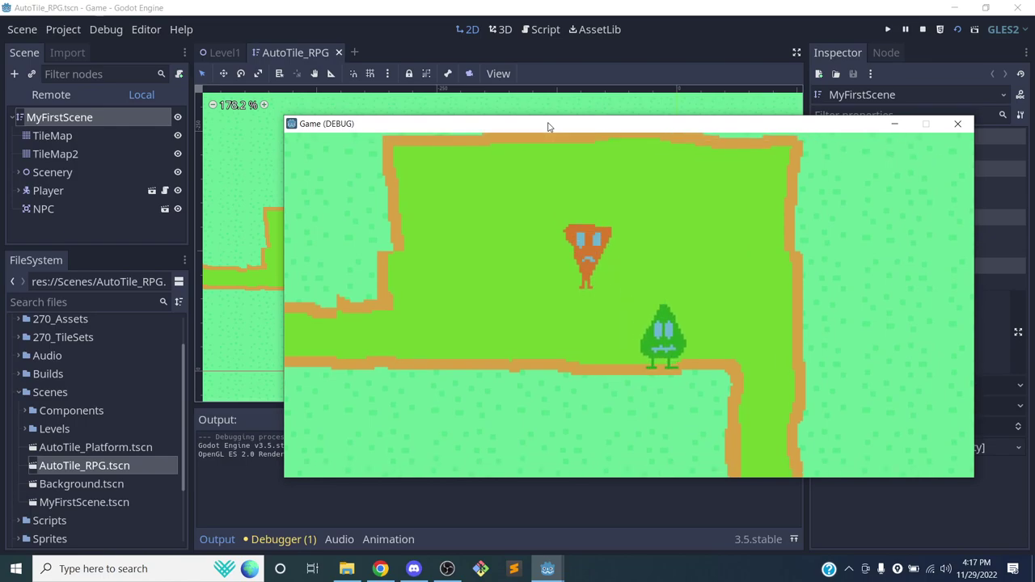
key(Up)
key(Left)
key(Up)
key(Left)
key(Down)
key(Right)
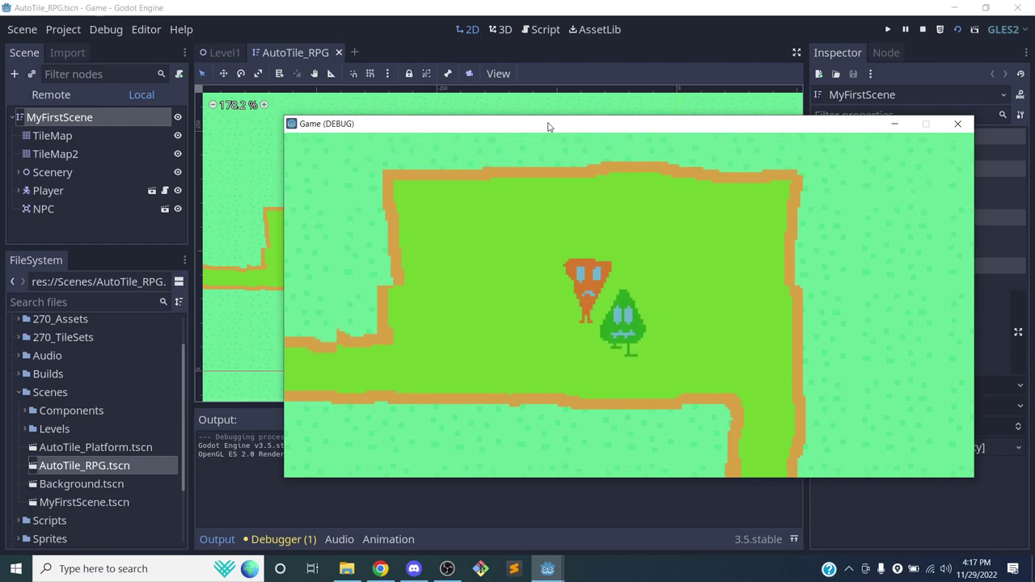
key(Down)
key(Right)
key(Up)
key(Left)
key(Left)
key(Right)
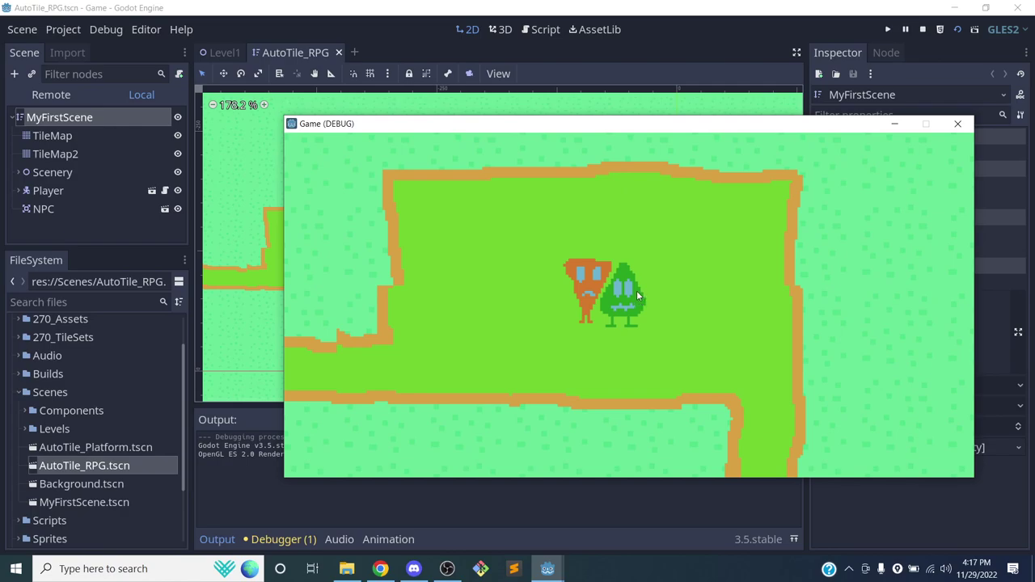
key(Down)
key(Left)
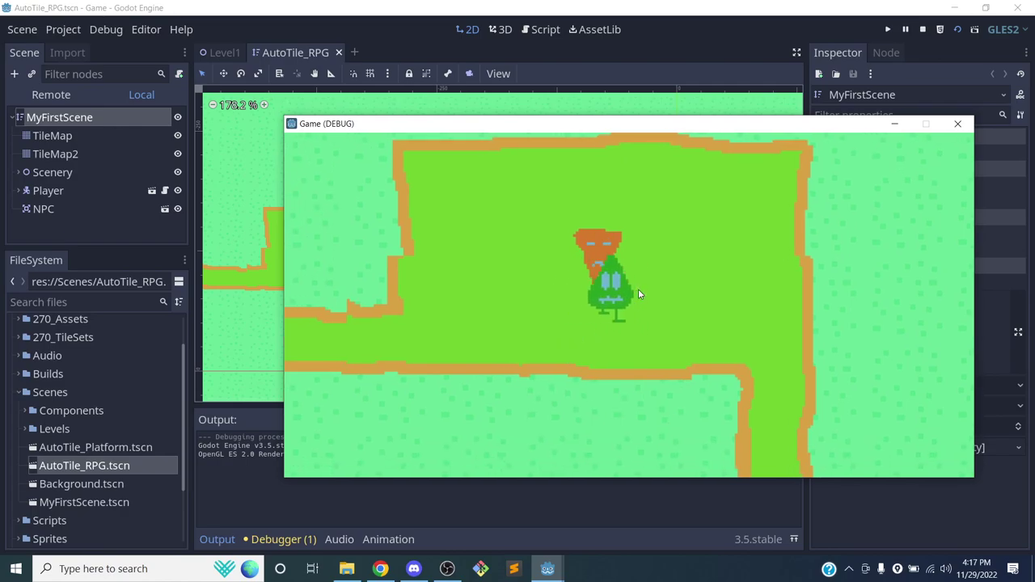
Walk the player away from the NPC towards the clearing's lower-right exit, close the game, and collapse the Scenes folder
key(Right)
key(Down)
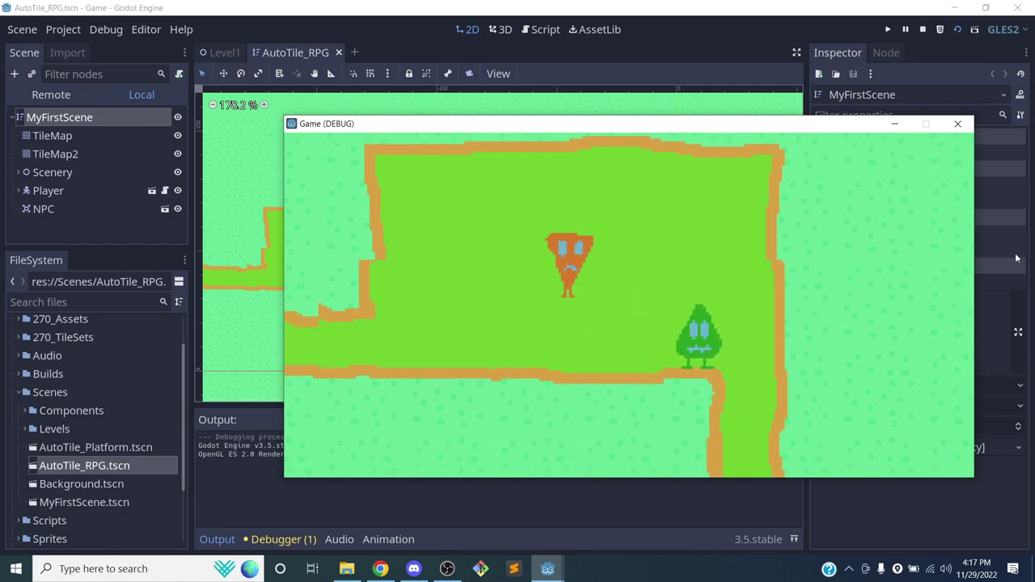
click(957, 124)
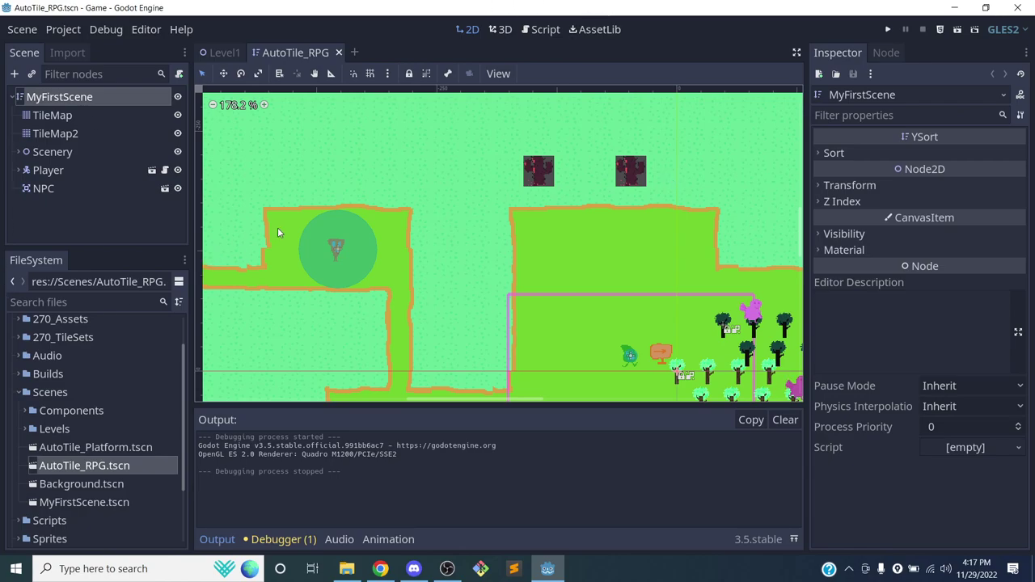
click(21, 392)
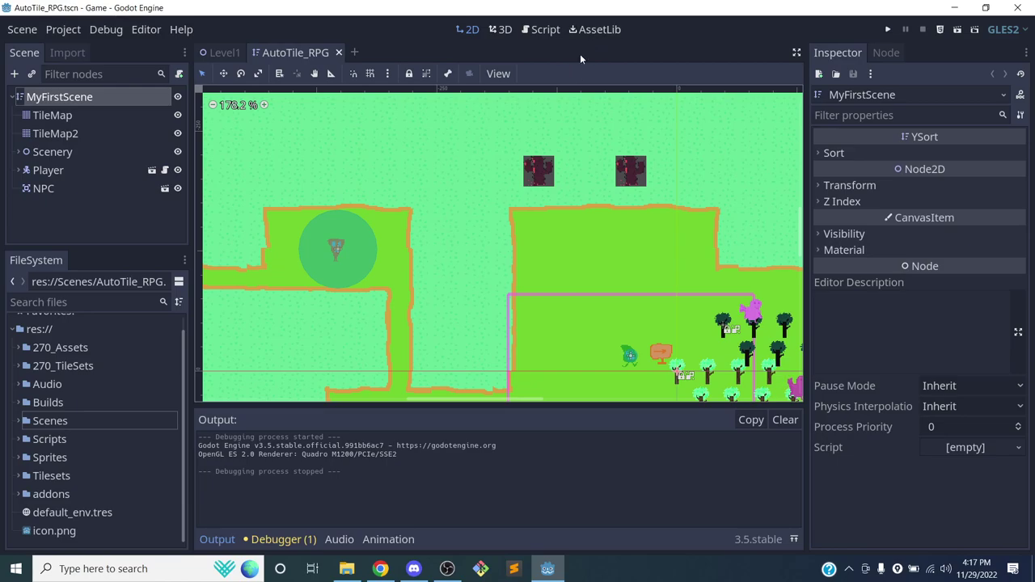
Search the asset library for "dialog", hide the output log, and open the details of Dialogic - Dialogue editor
click(584, 29)
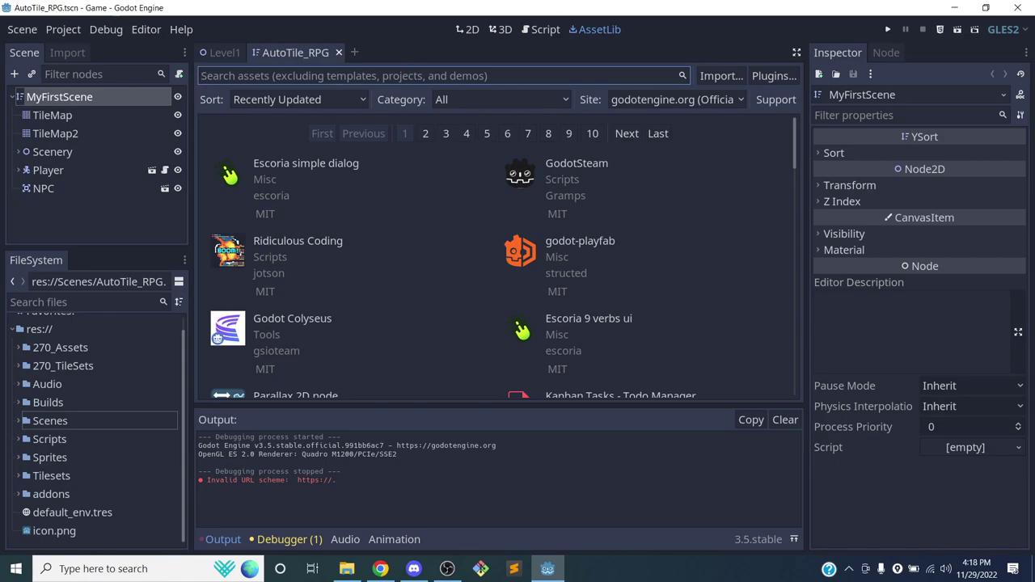
text(dialog)
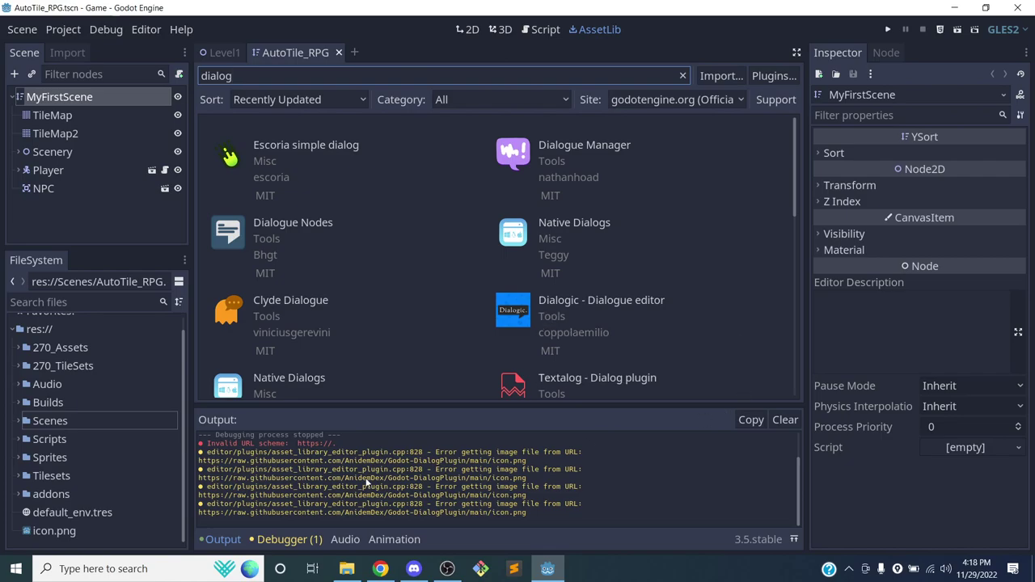
click(228, 543)
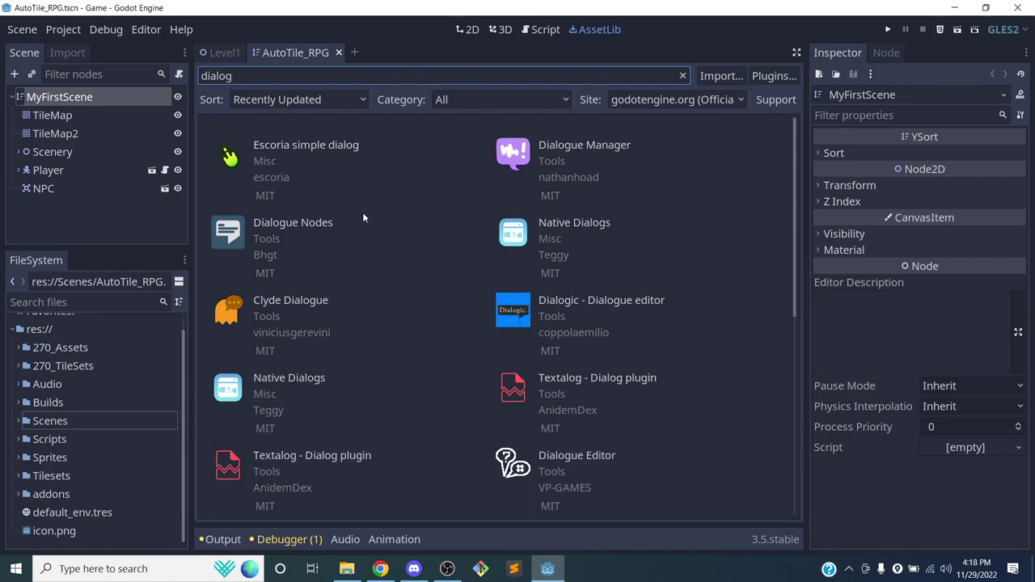
drag(798, 165, 759, 148)
click(550, 314)
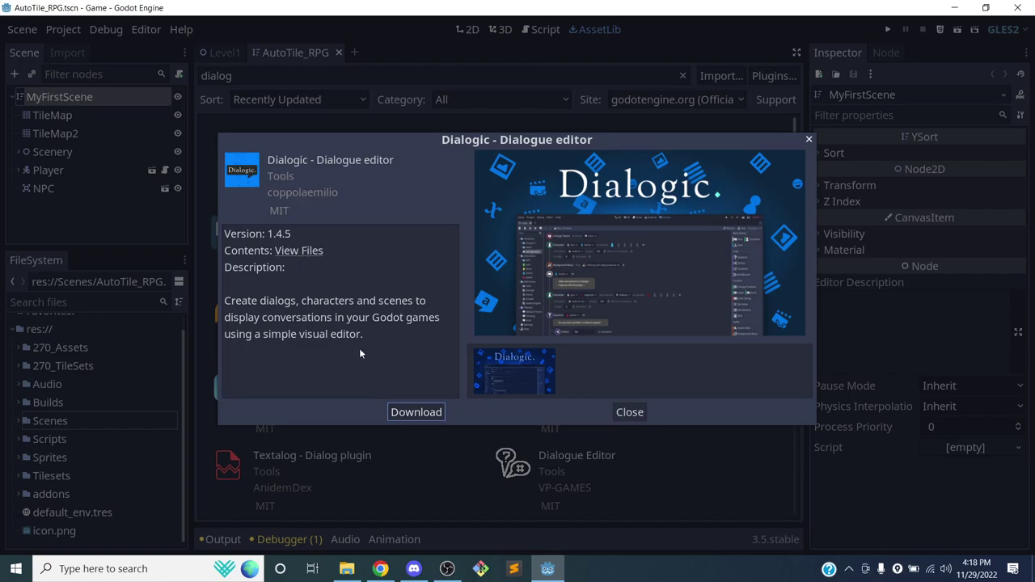
Open the Dialogic plugin's files on GitHub, skim the README, and widen the browser window
click(291, 252)
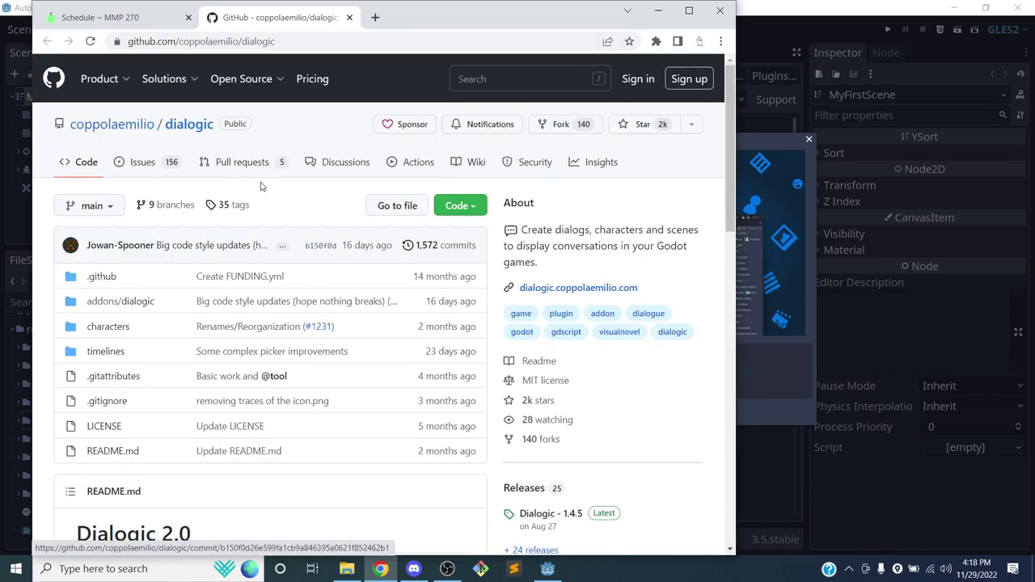
scroll(317, 161, down, 2)
scroll(317, 162, down, 6)
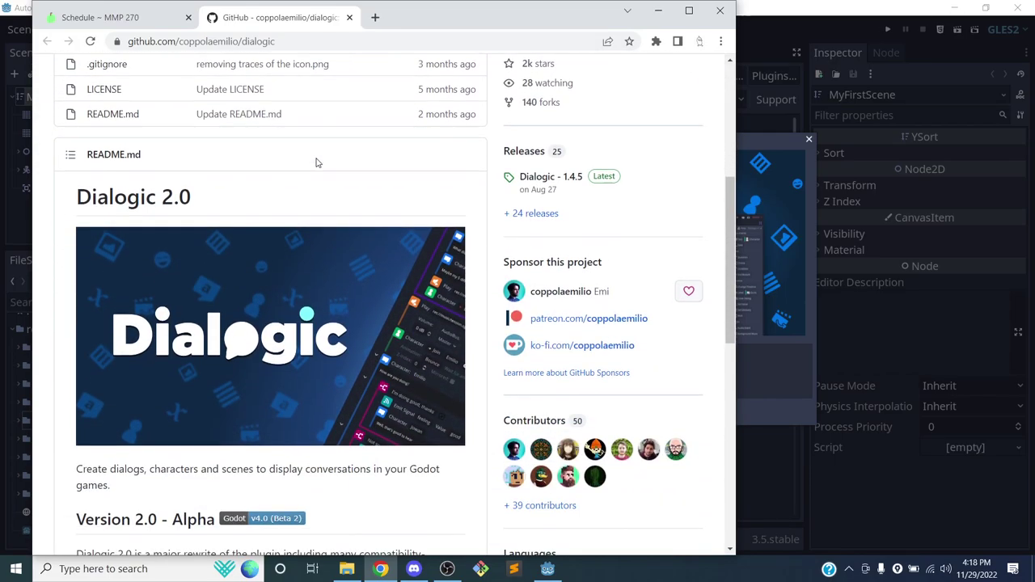
scroll(316, 159, down, 4)
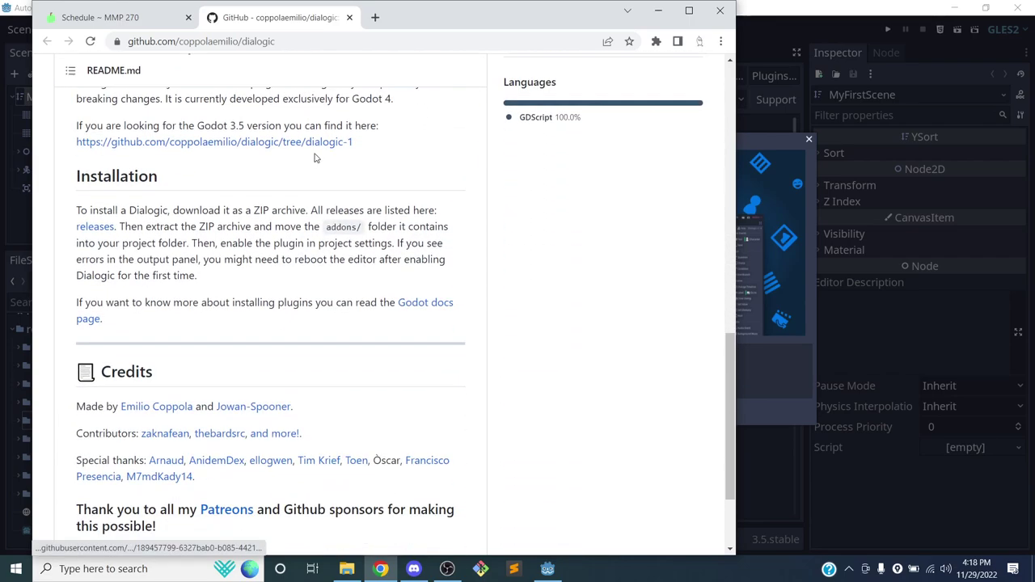
scroll(314, 153, up, 12)
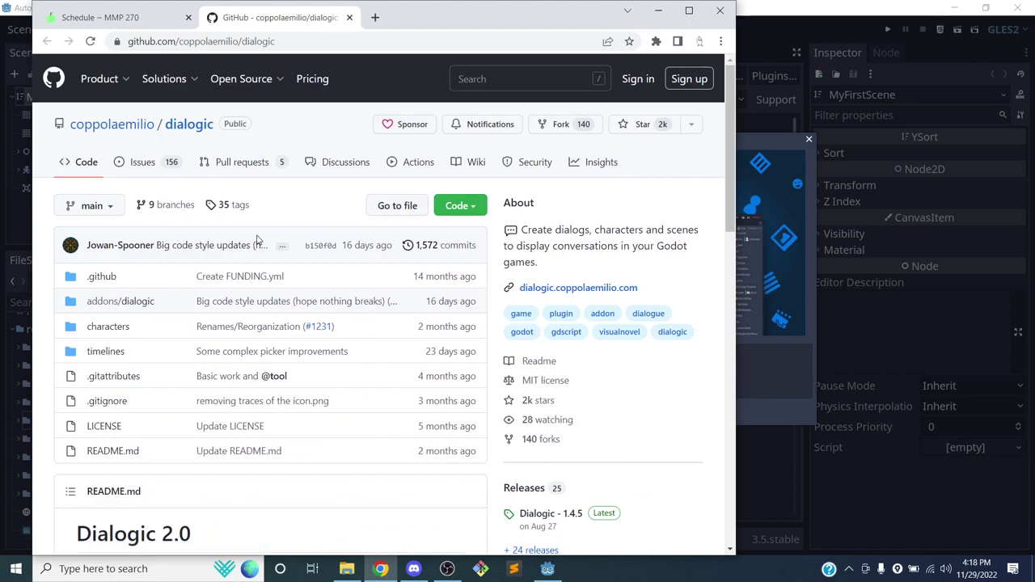
drag(738, 179, 912, 168)
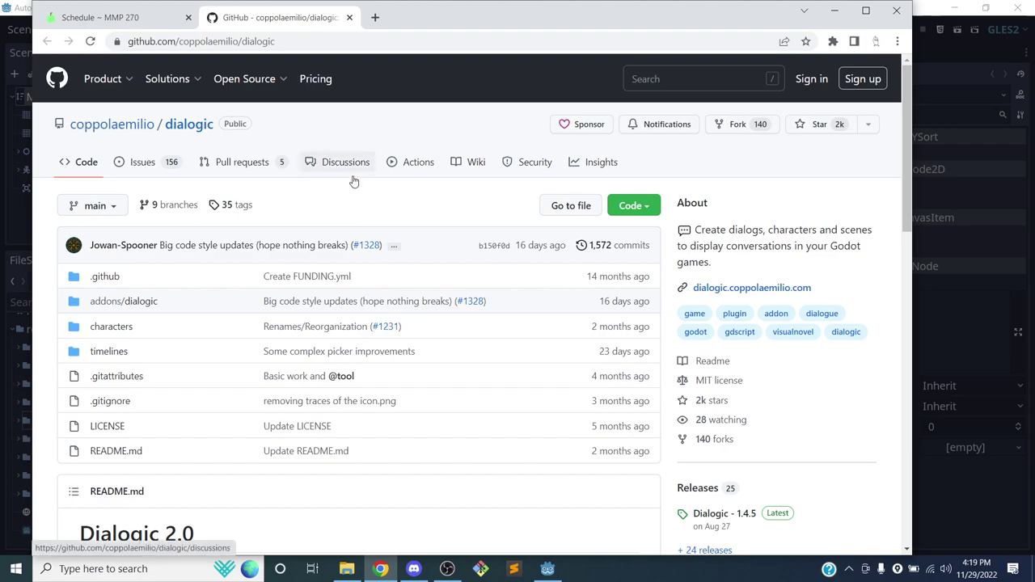
Open the Dialogic website linked in the repository's About section and read its installation notes
click(752, 288)
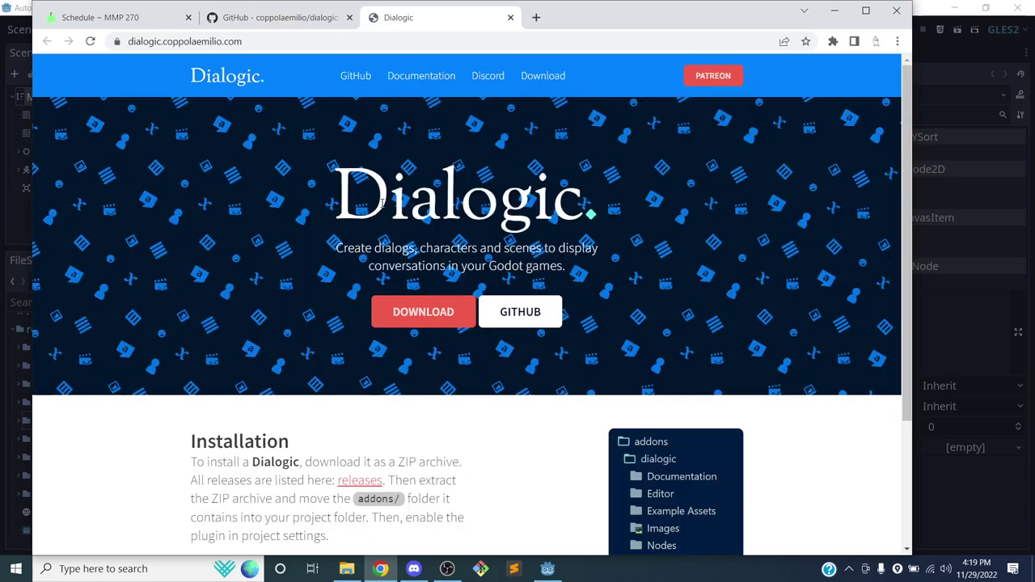
scroll(169, 237, down, 3)
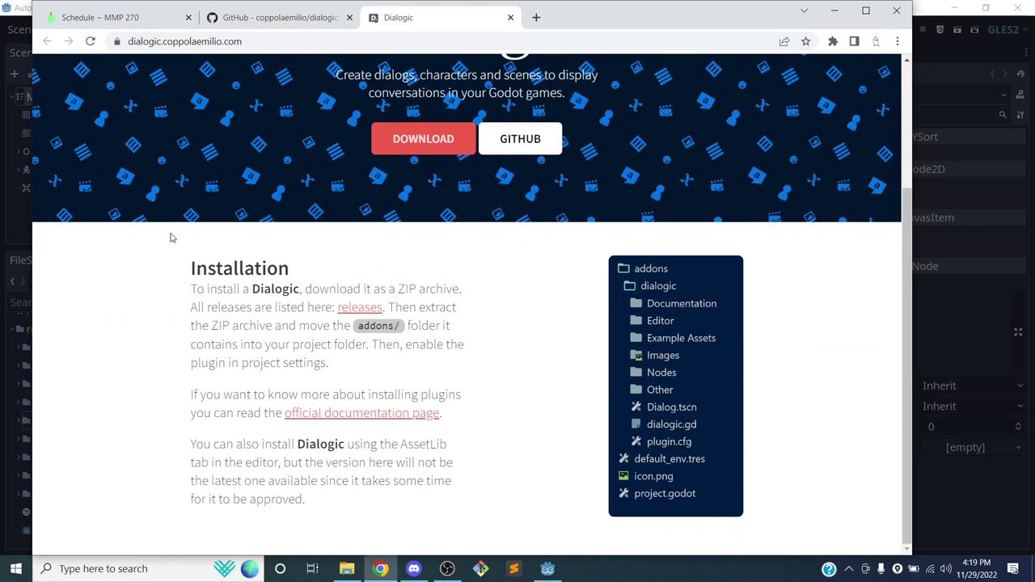
scroll(194, 225, up, 3)
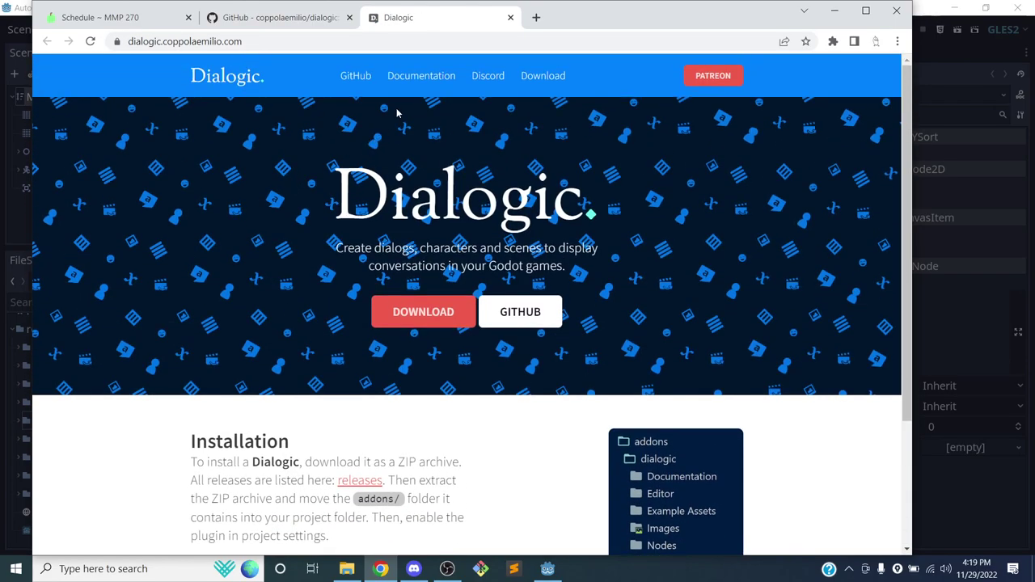
Open BeginnersGuideStepByStep.md from the Tutorials folder of the site's documentation and skim the guide
click(415, 80)
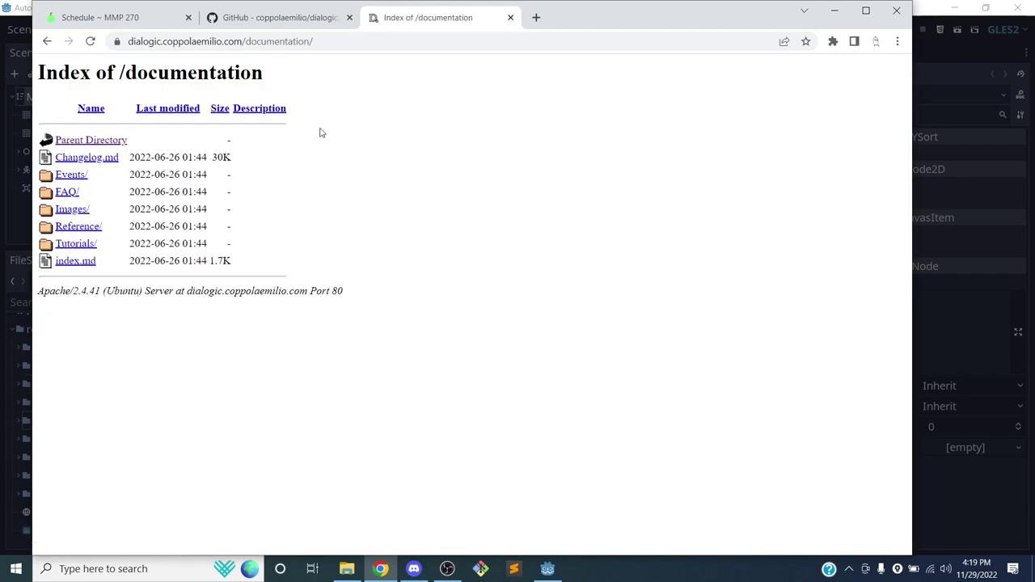
click(81, 251)
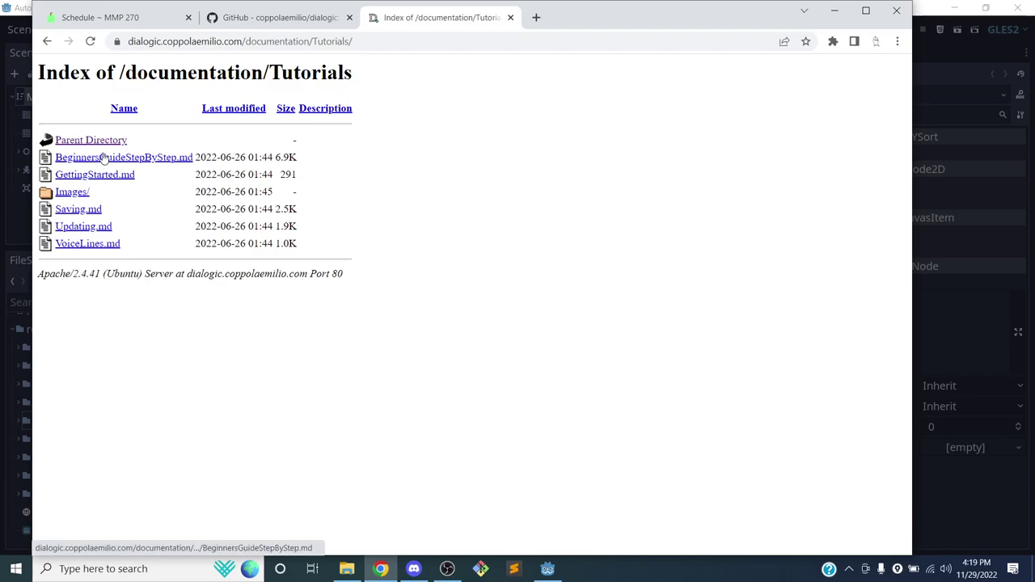
click(103, 157)
scroll(261, 146, down, 3)
scroll(260, 143, up, 3)
scroll(260, 143, down, 3)
scroll(267, 133, up, 3)
scroll(105, 159, down, 3)
scroll(81, 122, up, 3)
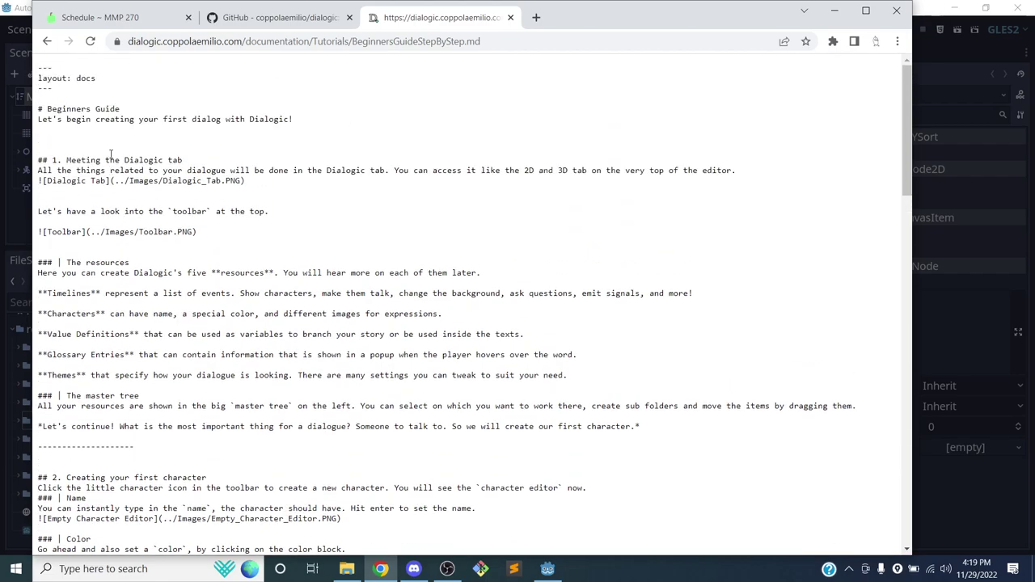
Go back through the documentation indexes to the Dialogic home page and look it over
click(49, 42)
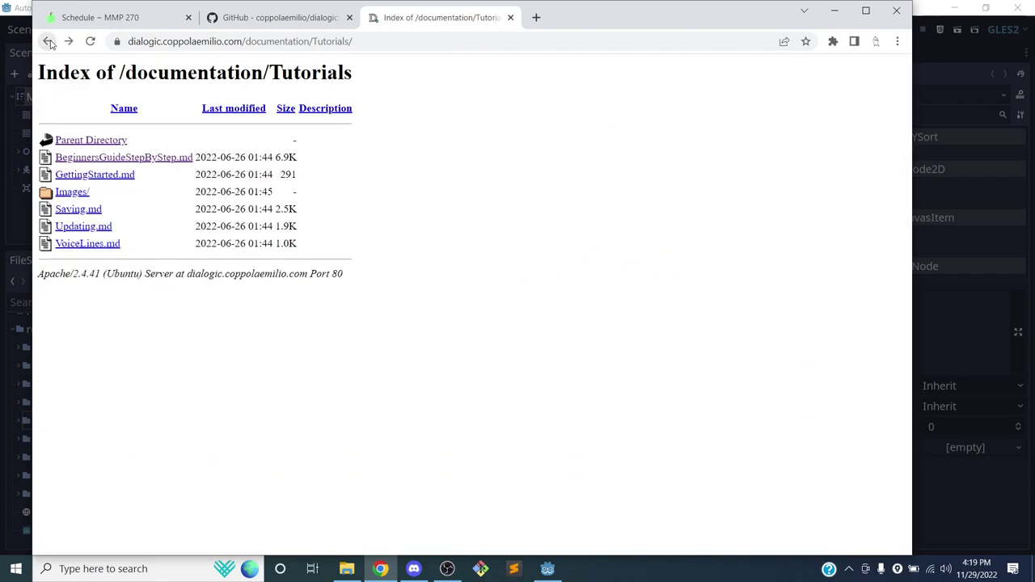
click(49, 42)
click(50, 42)
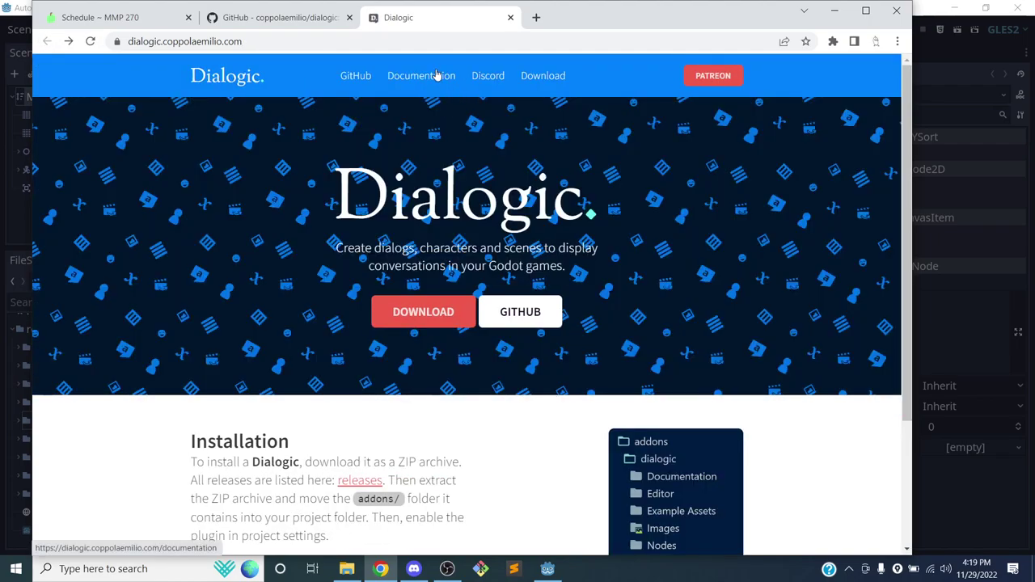
scroll(533, 243, down, 2)
scroll(535, 231, up, 4)
Return to the Dialogic GitHub repository, open its wiki, and skim the documentation home page
click(275, 17)
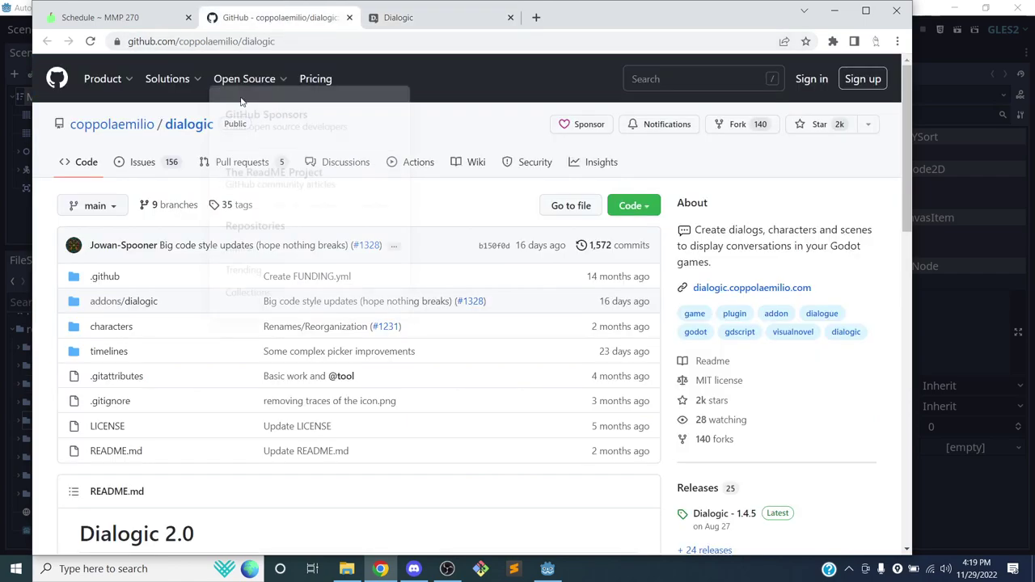
click(473, 163)
scroll(408, 209, down, 2)
scroll(399, 214, down, 4)
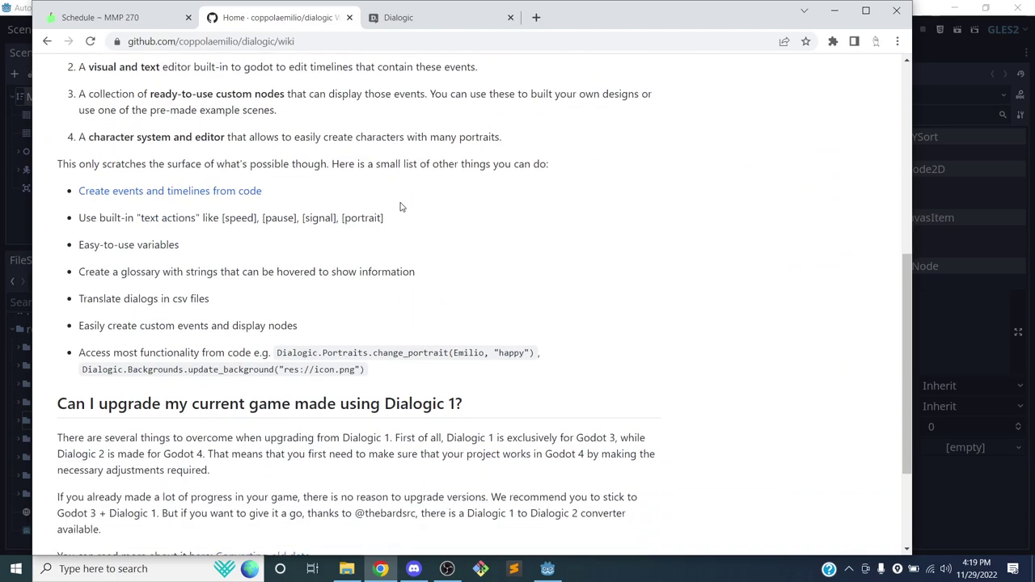
scroll(400, 207, down, 2)
scroll(252, 236, up, 2)
scroll(253, 236, up, 6)
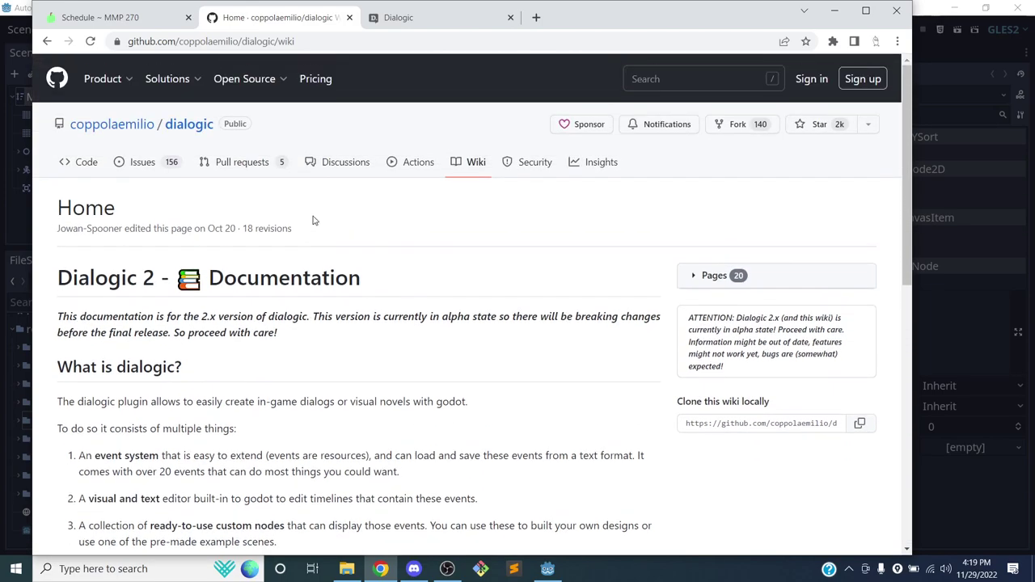
Expand the wiki's page list and look through the available documentation, FAQ and tutorial pages
click(693, 276)
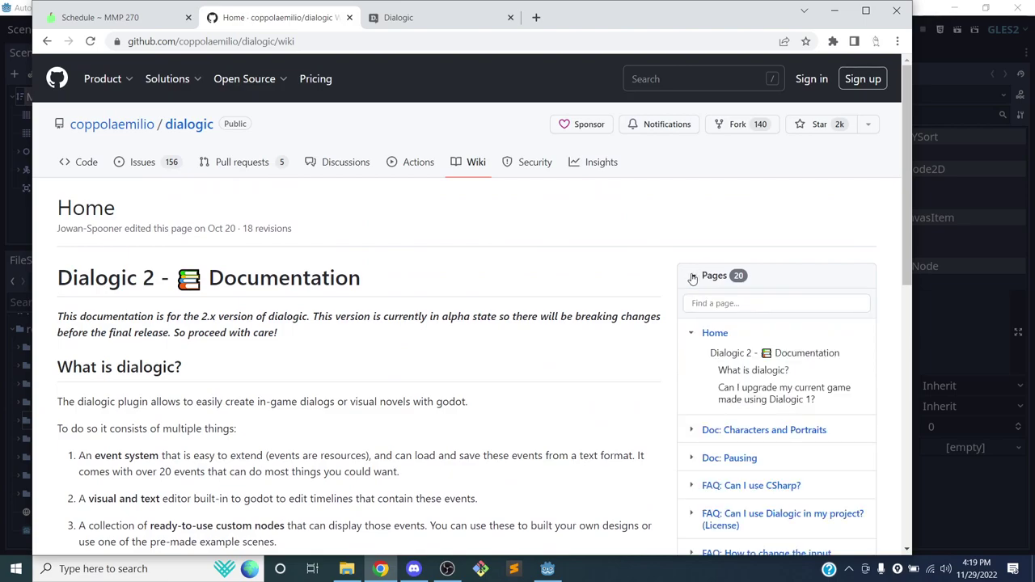
scroll(695, 283, down, 2)
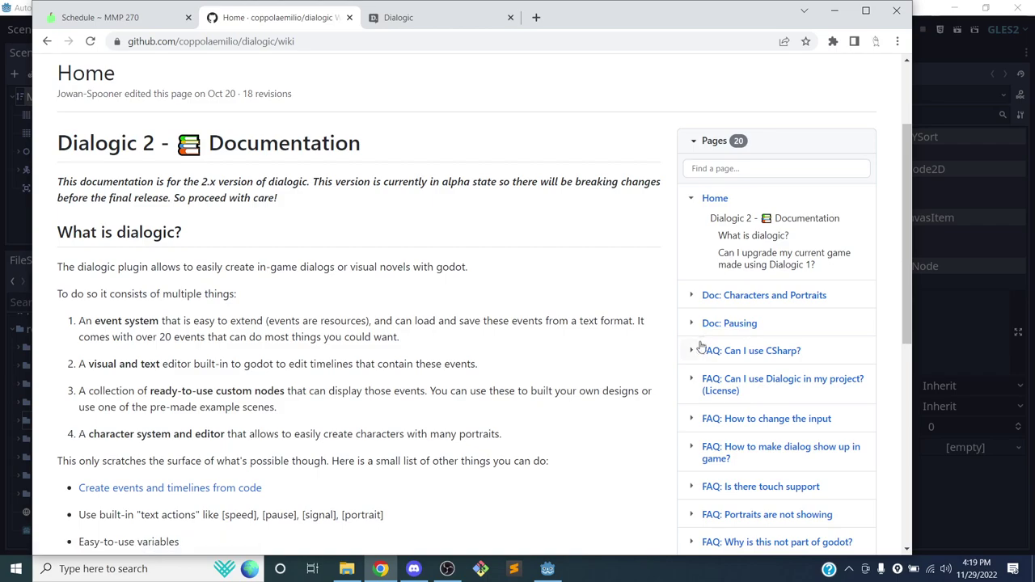
scroll(694, 340, down, 5)
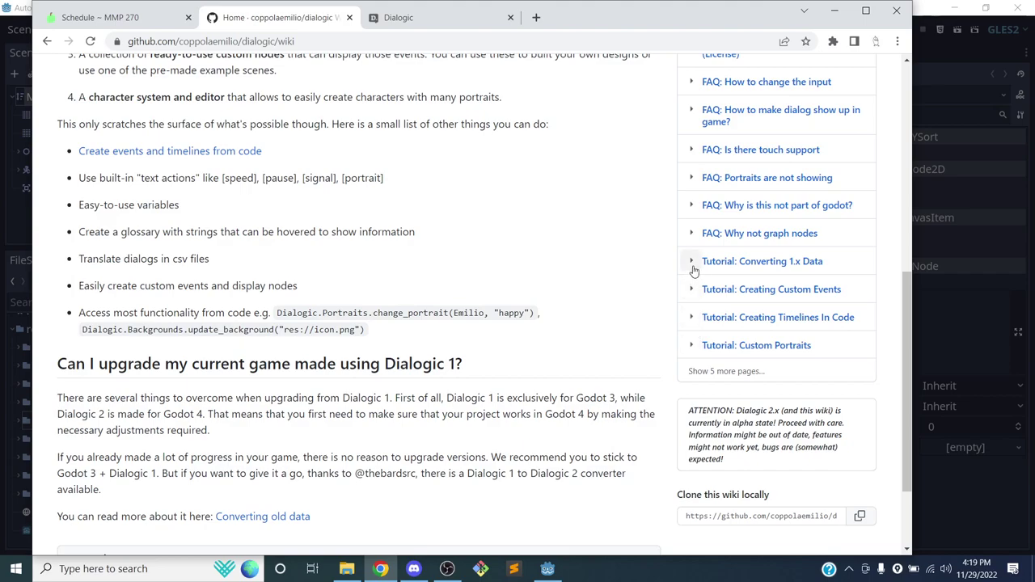
scroll(694, 263, up, 4)
scroll(728, 213, up, 3)
Find the wiki page matching "getting", open Tutorial: Getting Started, and skim it from start to end
click(729, 303)
text(geting)
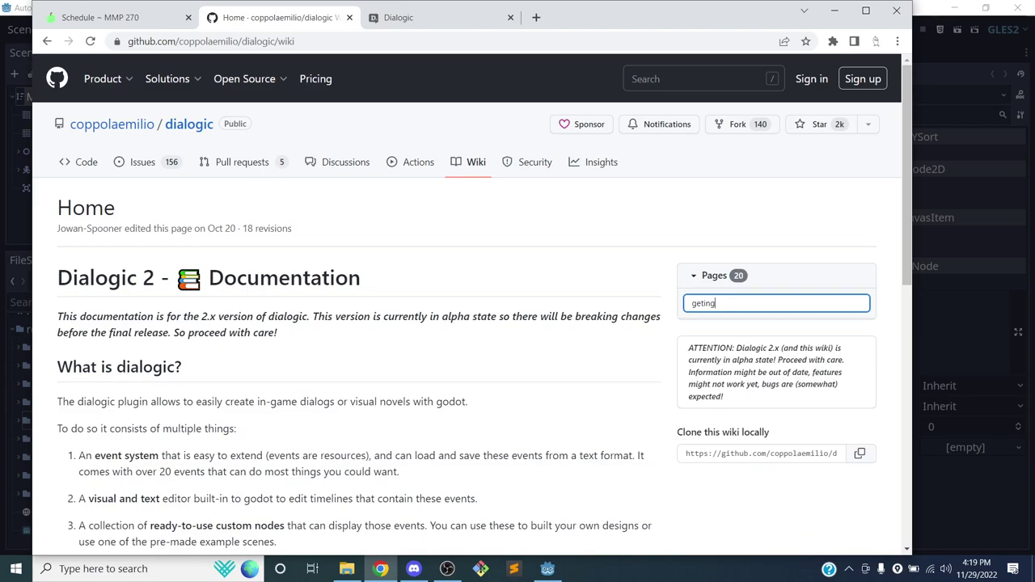
text(ting)
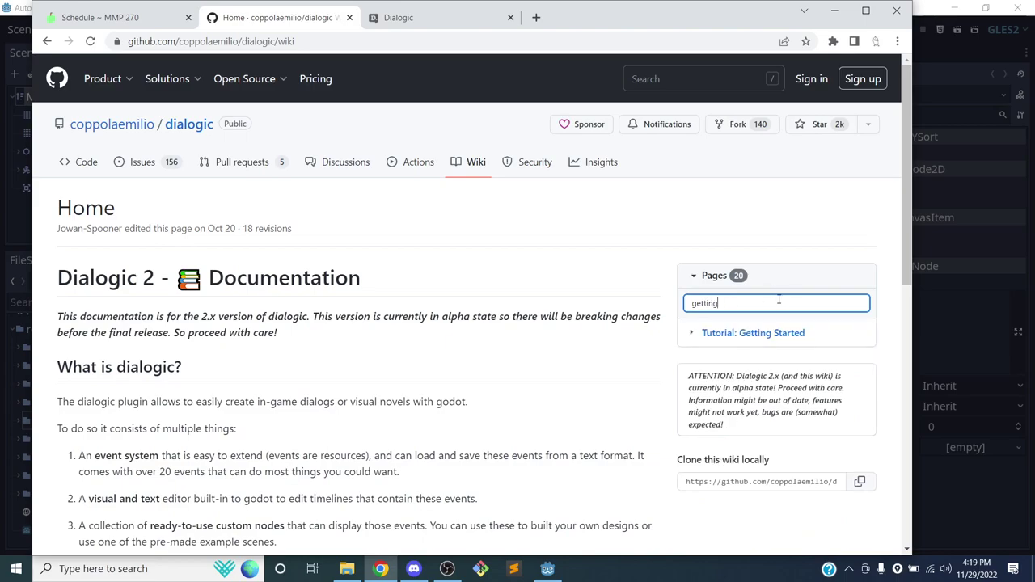
click(751, 333)
scroll(502, 273, down, 10)
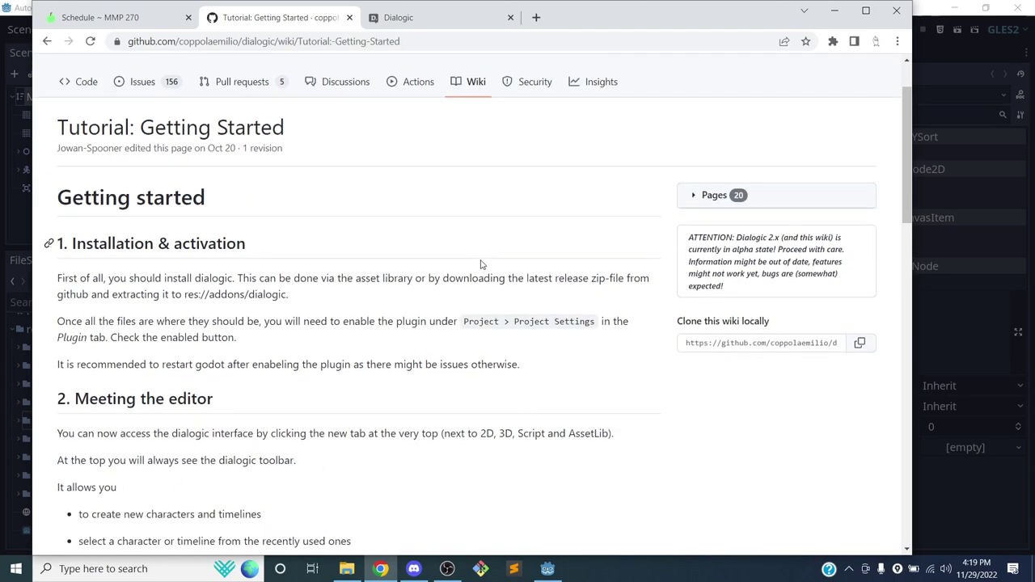
scroll(473, 238, down, 6)
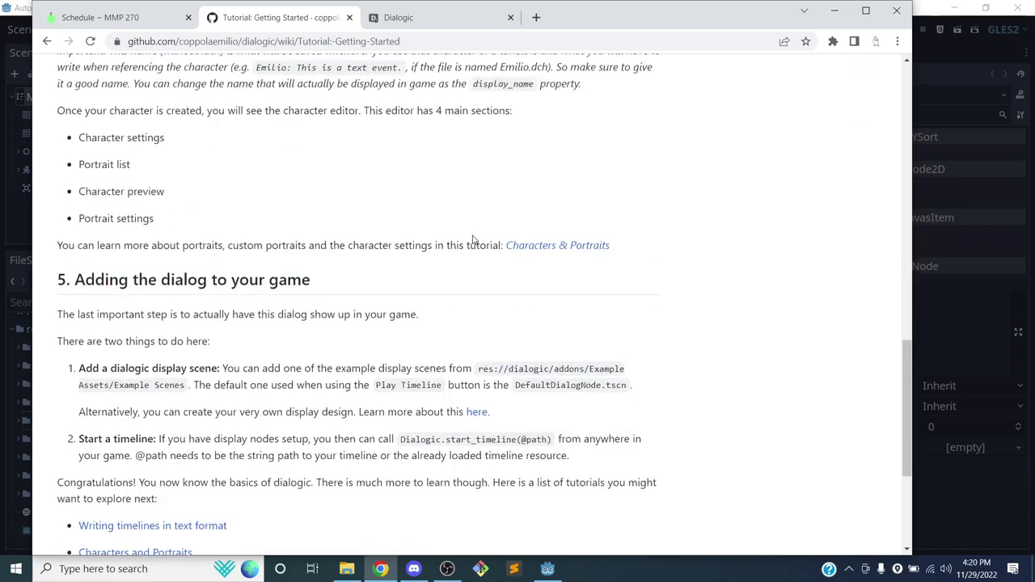
scroll(473, 238, up, 10)
scroll(429, 132, up, 10)
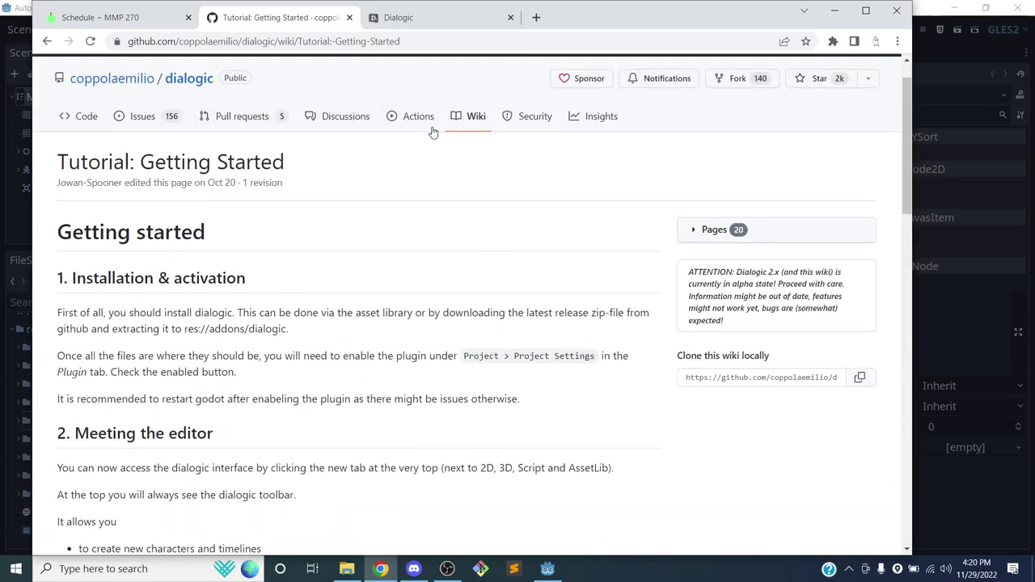
Revisit the Dialogic website and glance over its home page
click(430, 18)
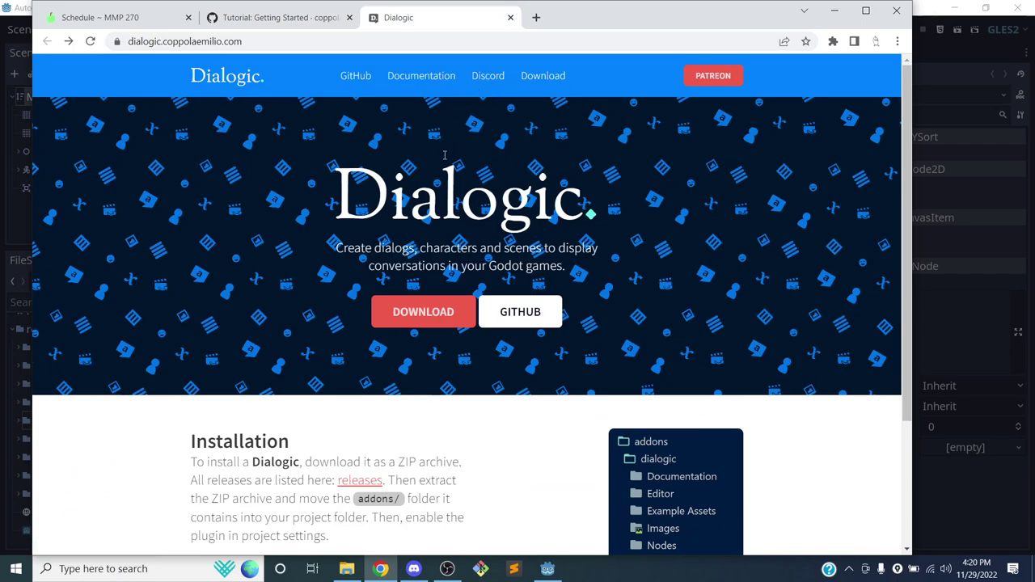
scroll(446, 165, down, 2)
scroll(447, 170, up, 2)
Back in Godot, download and install the Dialogic - Dialogue editor asset with its whole addons folder, and close the AutoTile_RPG scene
click(928, 16)
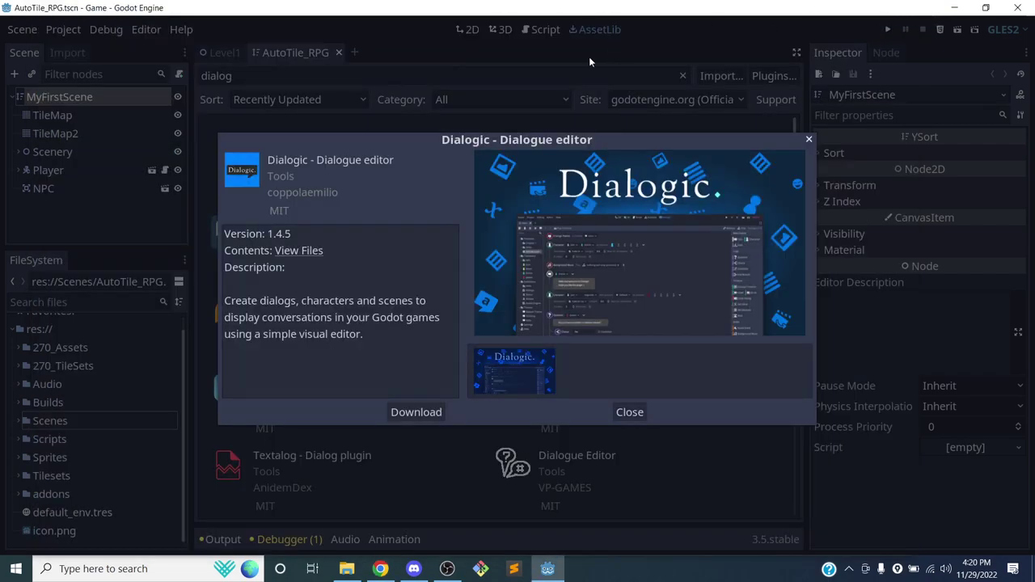
click(414, 412)
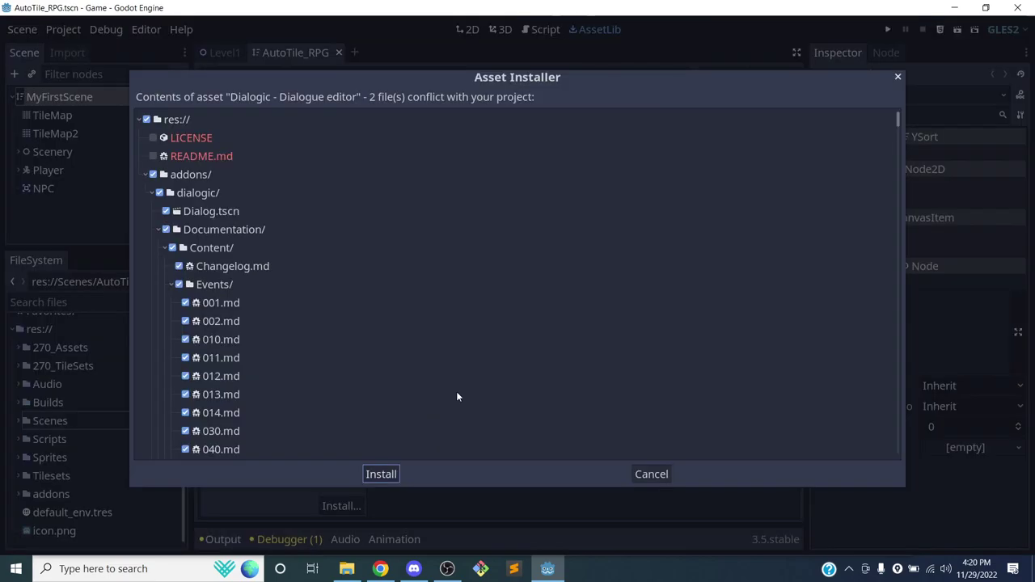
click(146, 174)
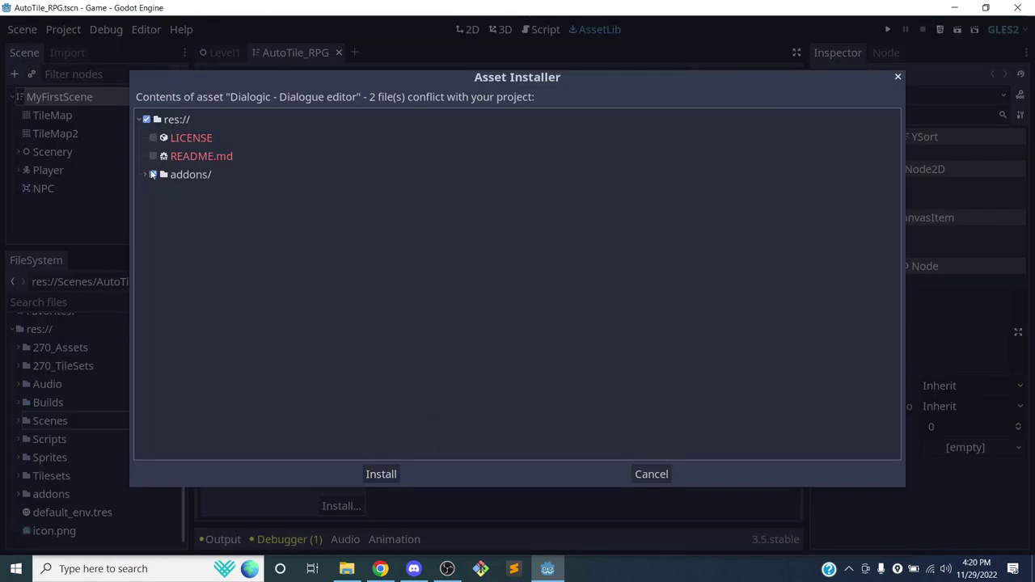
click(146, 173)
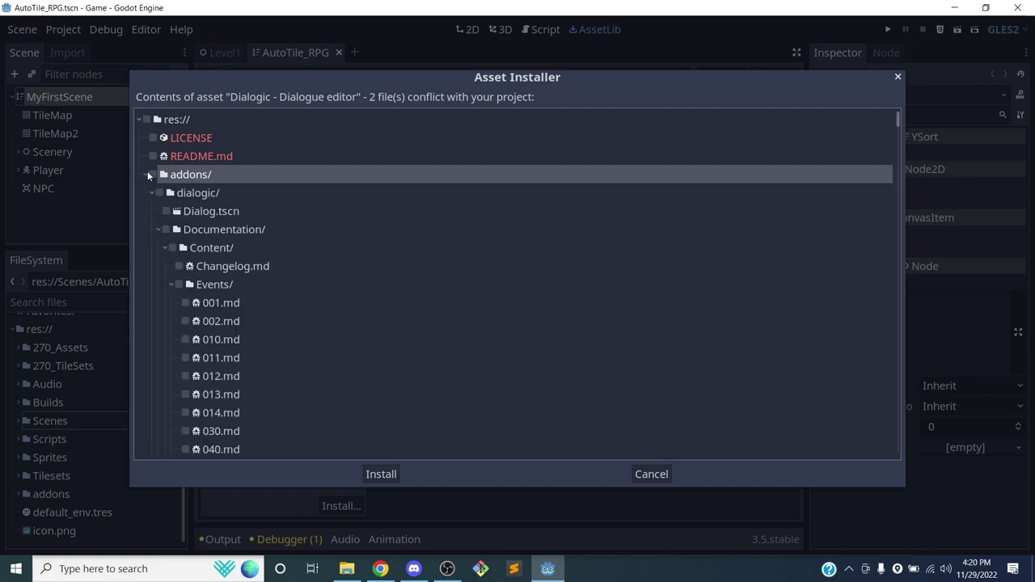
click(152, 193)
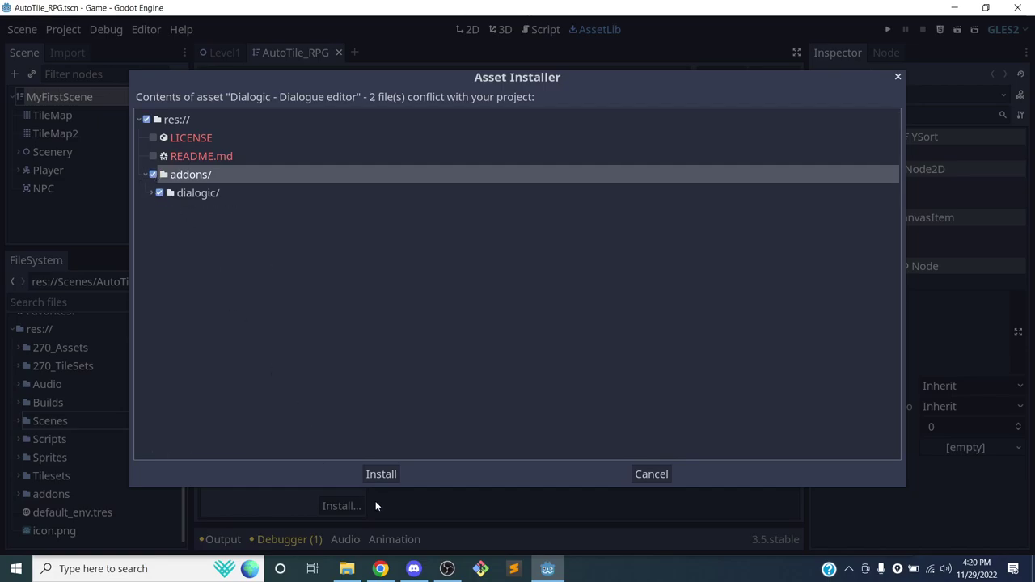
click(381, 474)
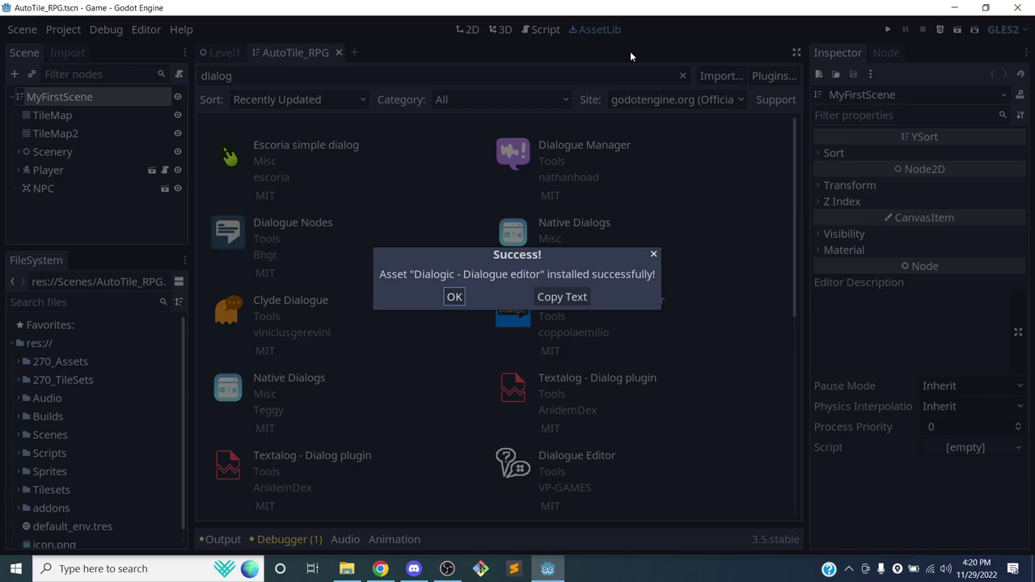
click(453, 298)
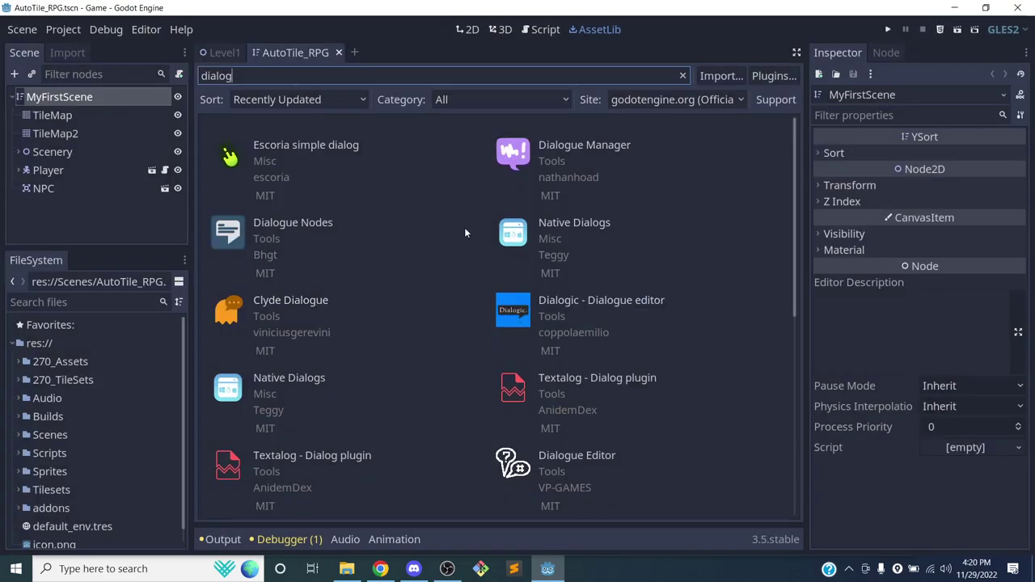
click(338, 52)
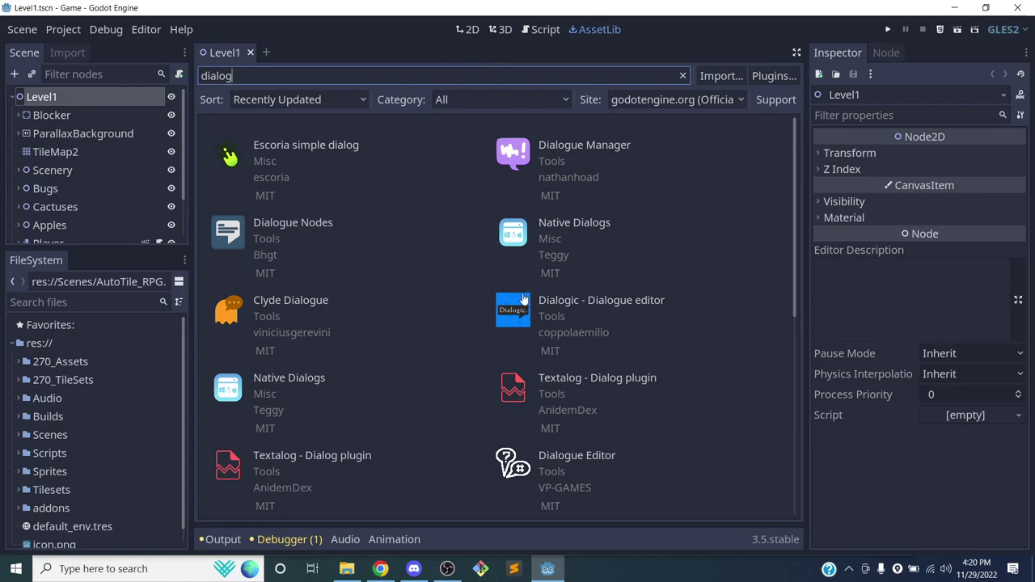
click(147, 30)
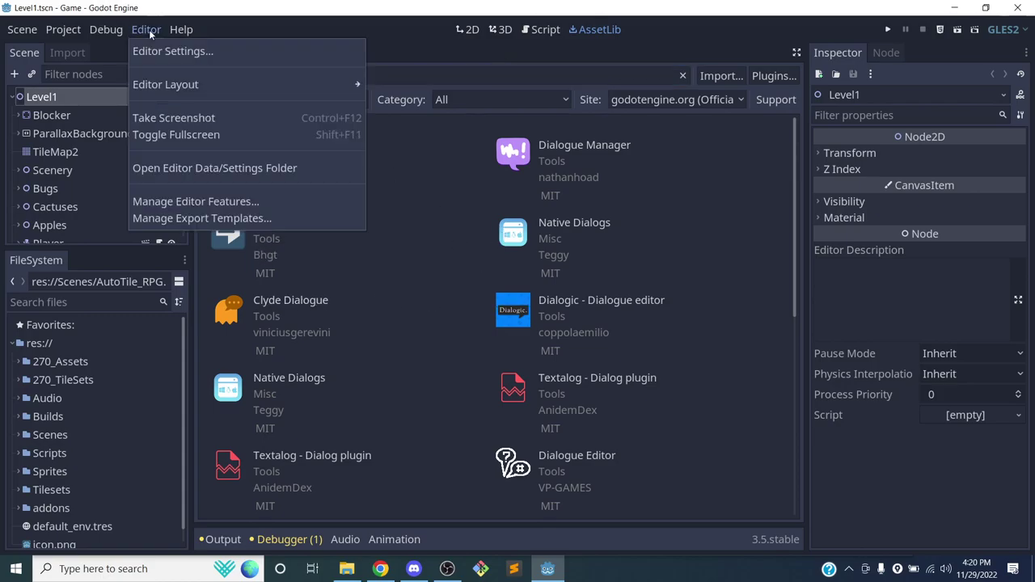
click(150, 58)
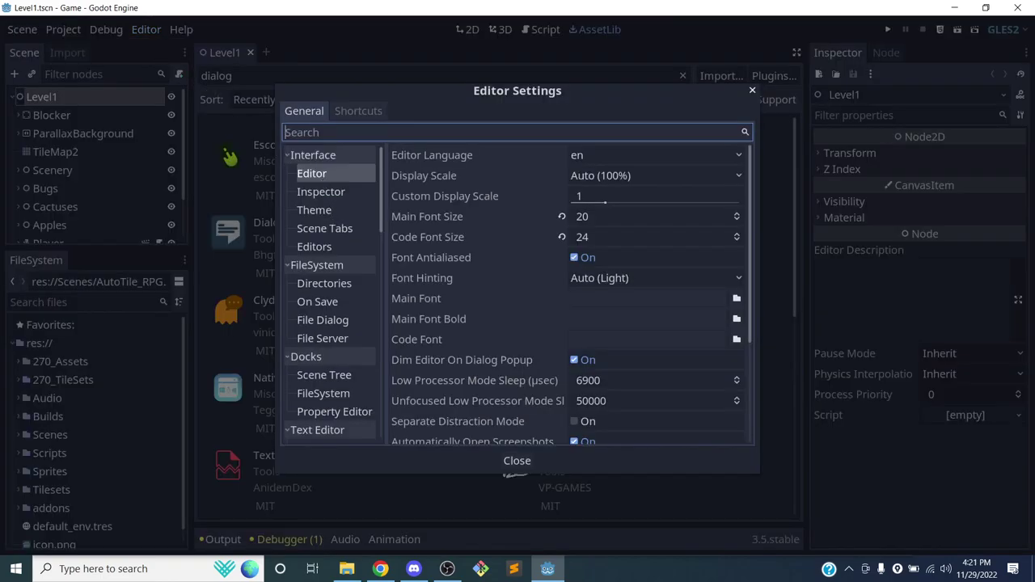
scroll(332, 224, down, 4)
scroll(343, 247, up, 4)
text(add)
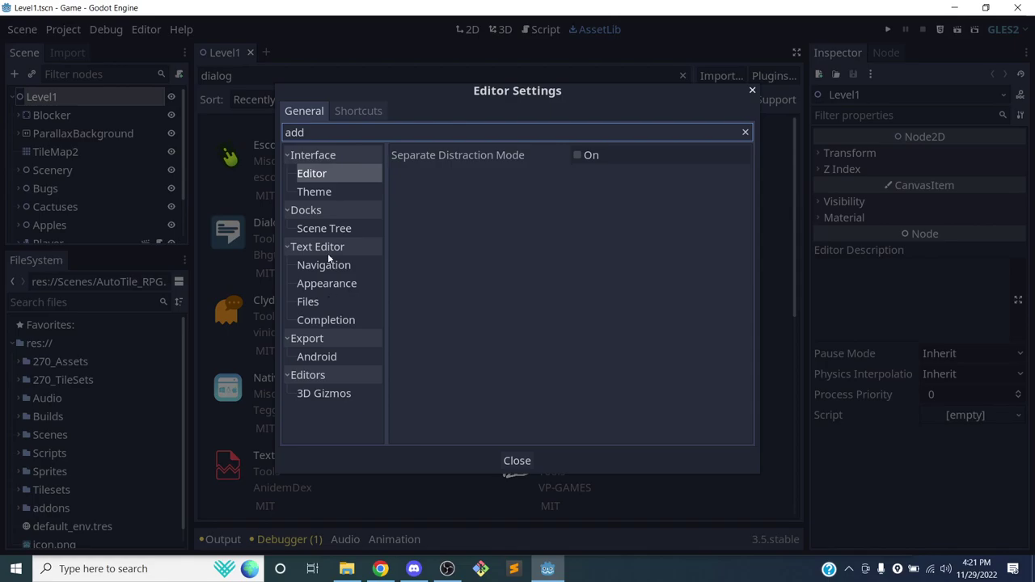
key(BackSpace)
key(BackSpace)
key(BackSpace)
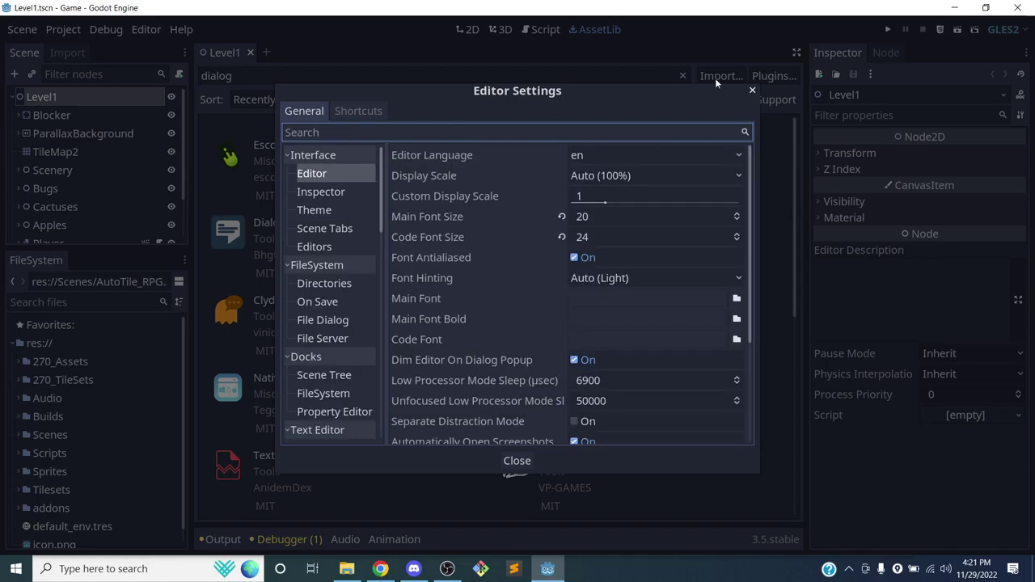
click(753, 93)
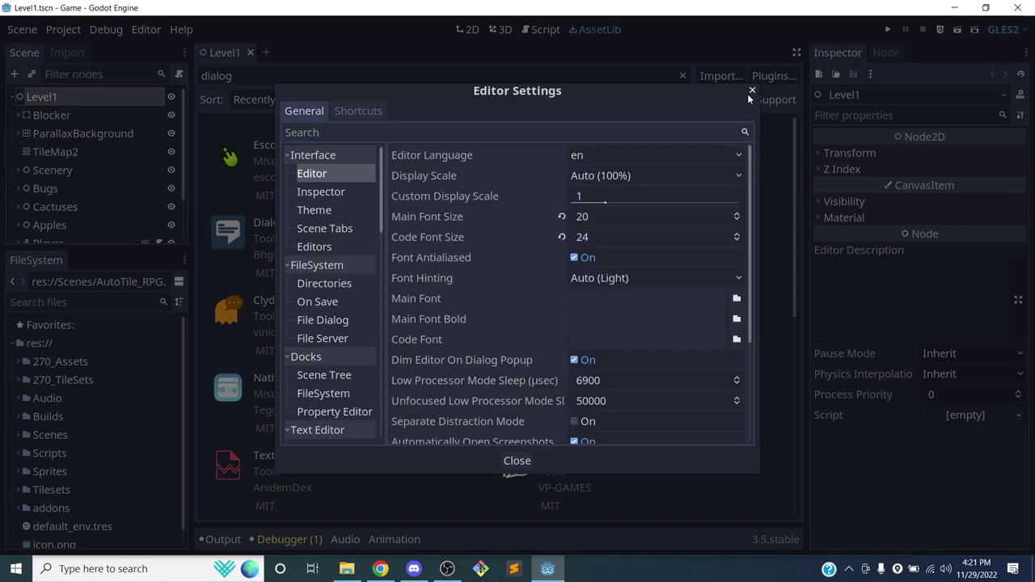
click(752, 91)
Enable the Dialogic plugin in the project settings and open its editor workspace
click(63, 29)
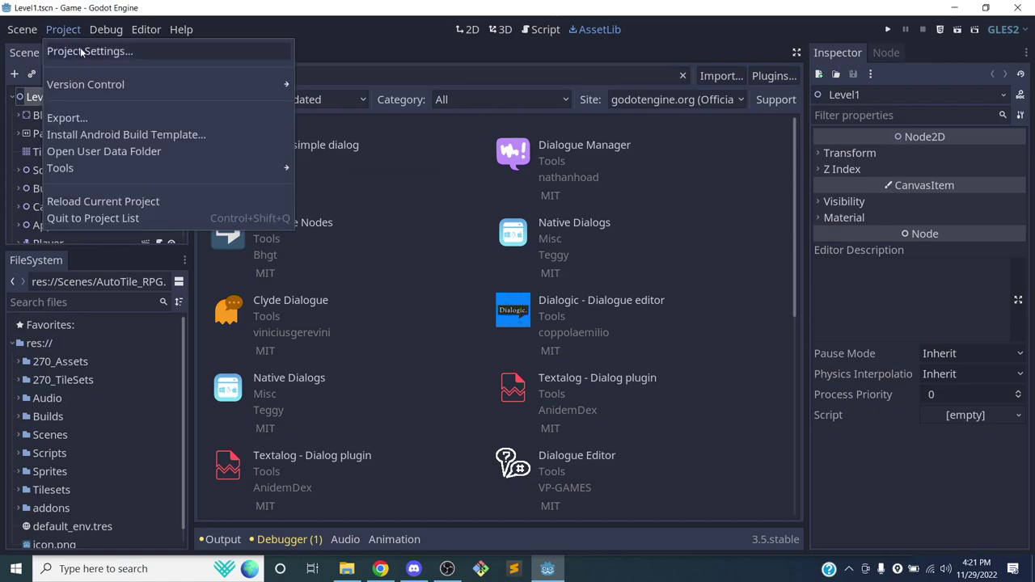
click(85, 52)
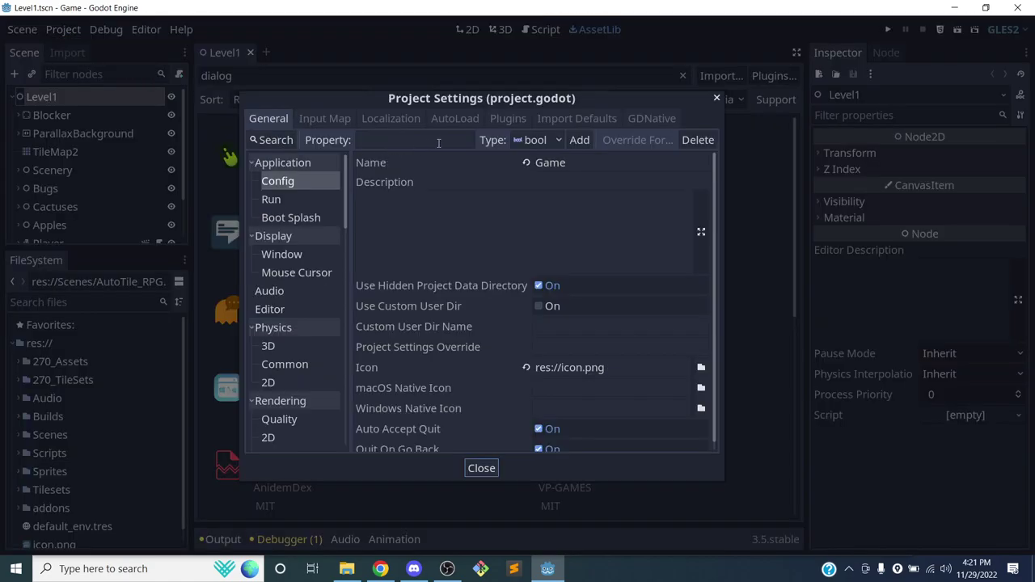
click(506, 120)
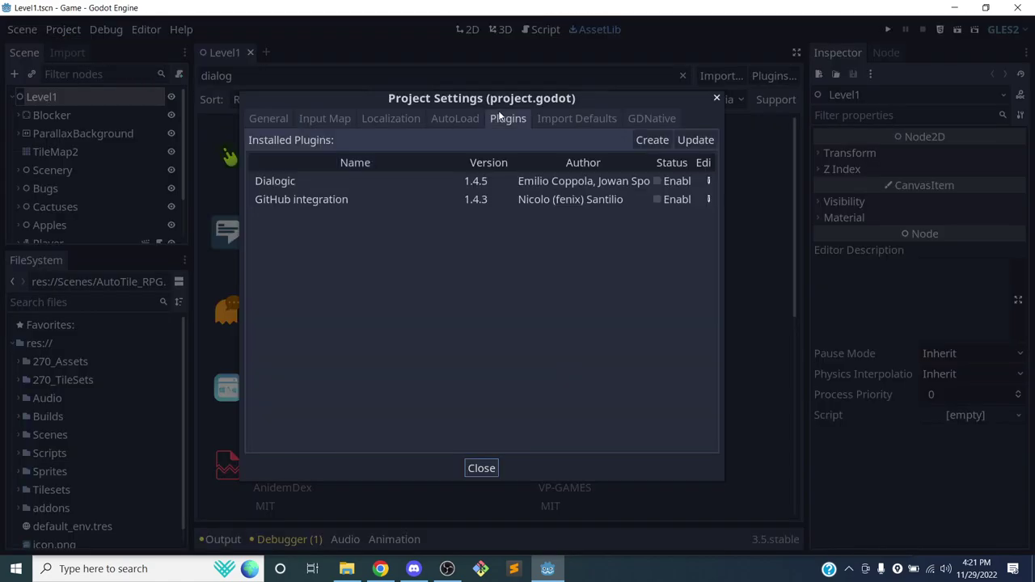
click(286, 185)
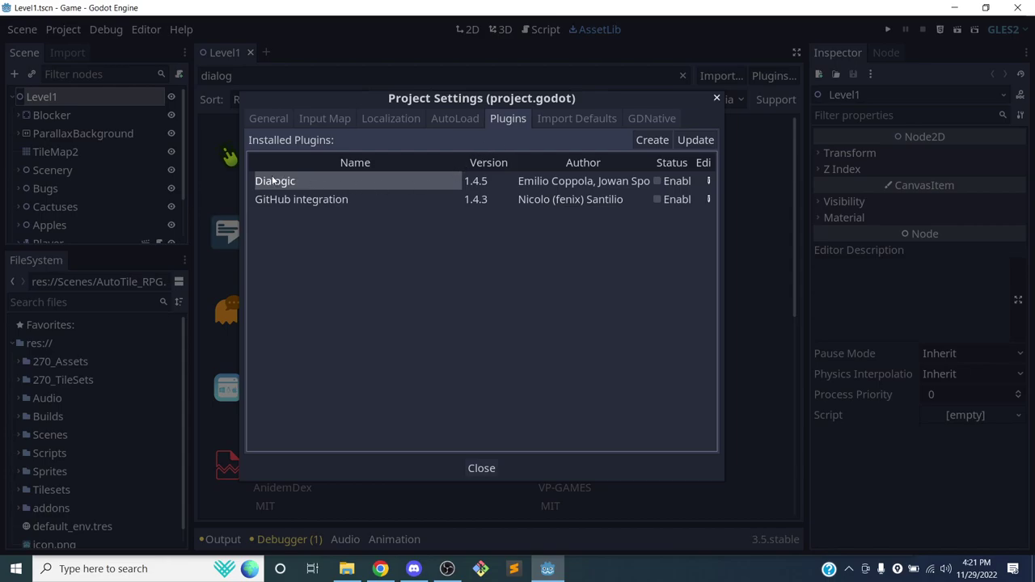
click(657, 181)
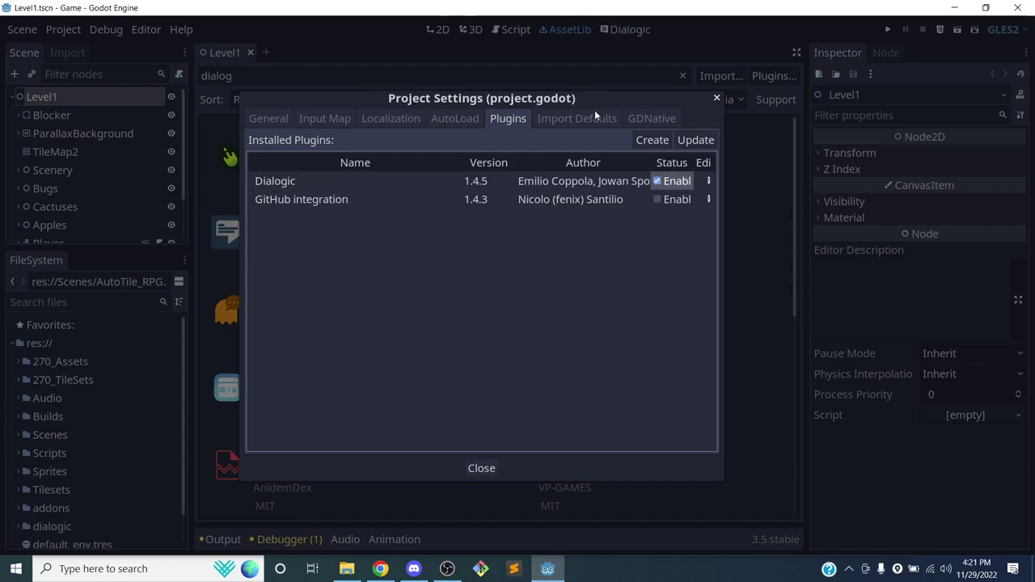
click(481, 468)
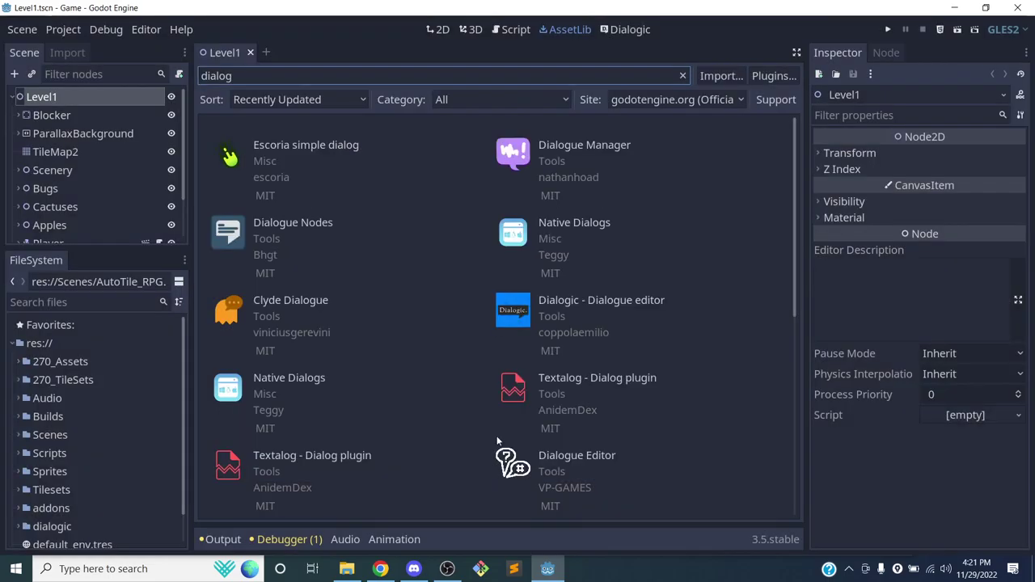
click(628, 30)
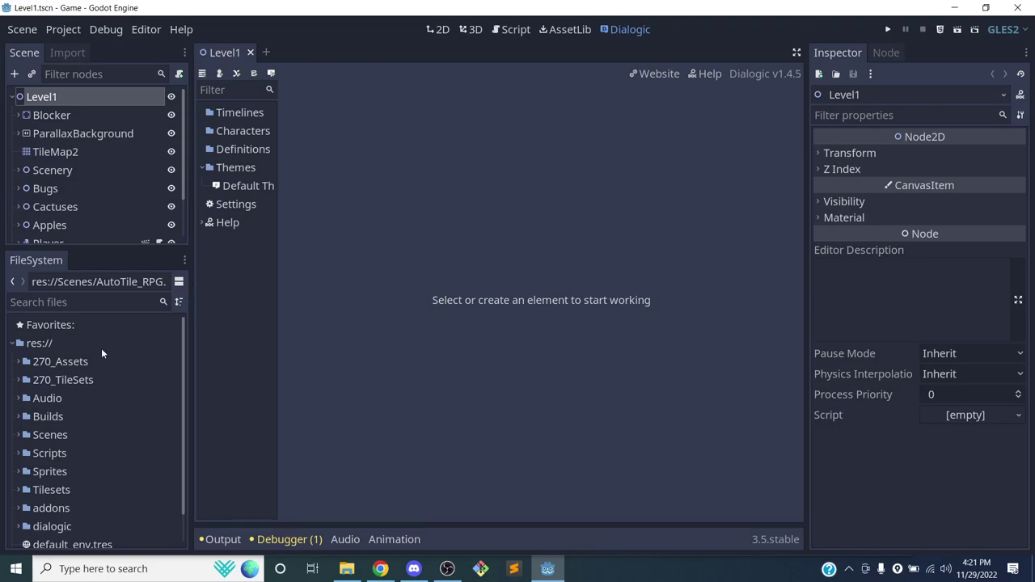
Look over the project folders and the Level1 scene tree, and recheck the installed plugins in the project settings
scroll(102, 353, down, 1)
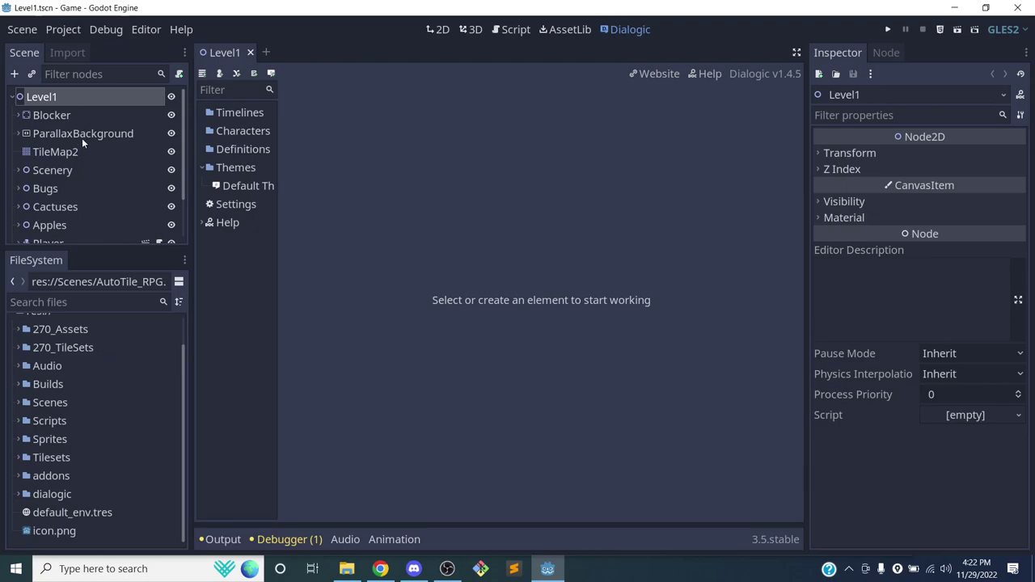
scroll(81, 139, down, 2)
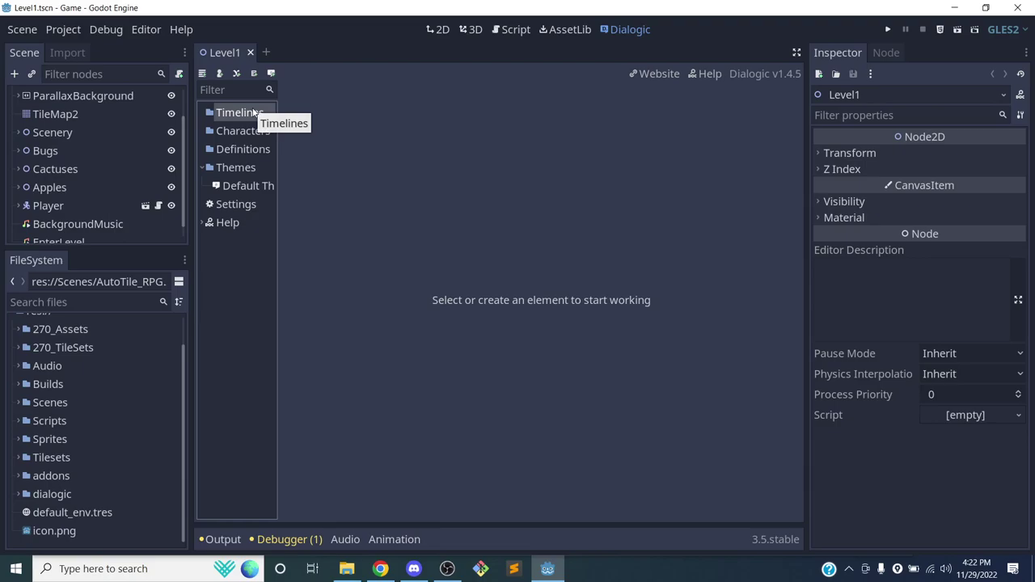
click(63, 29)
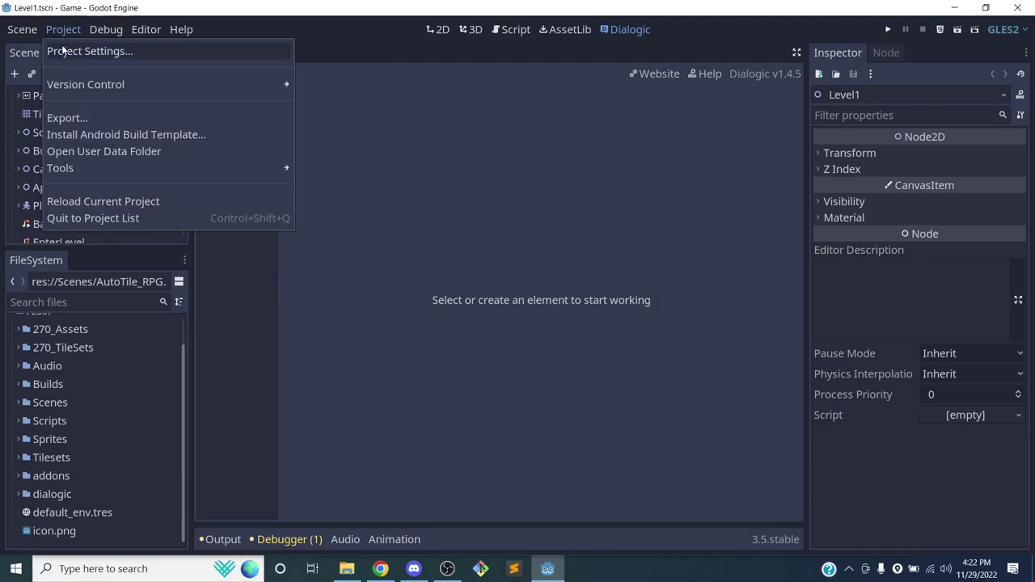
click(65, 48)
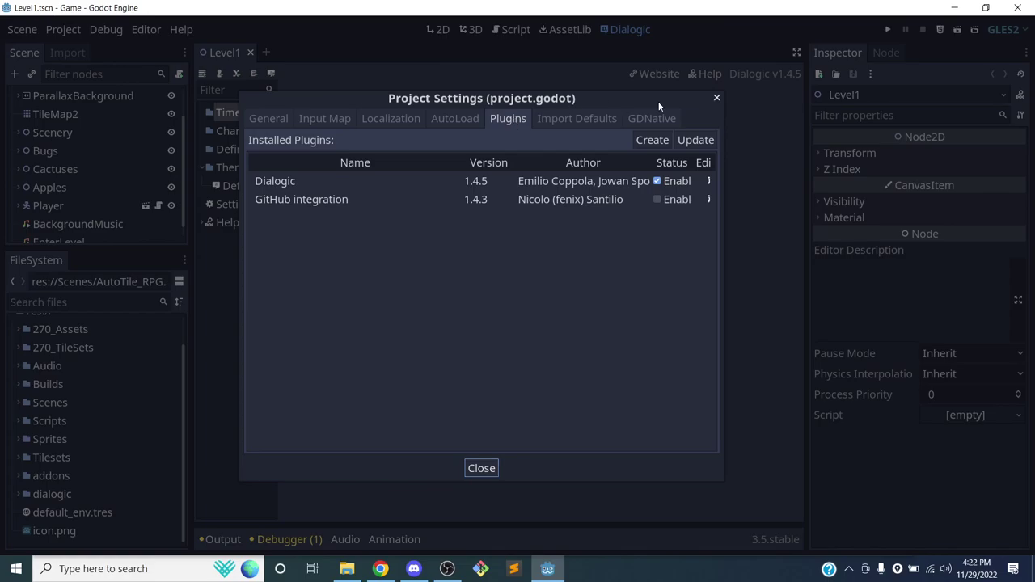
click(715, 98)
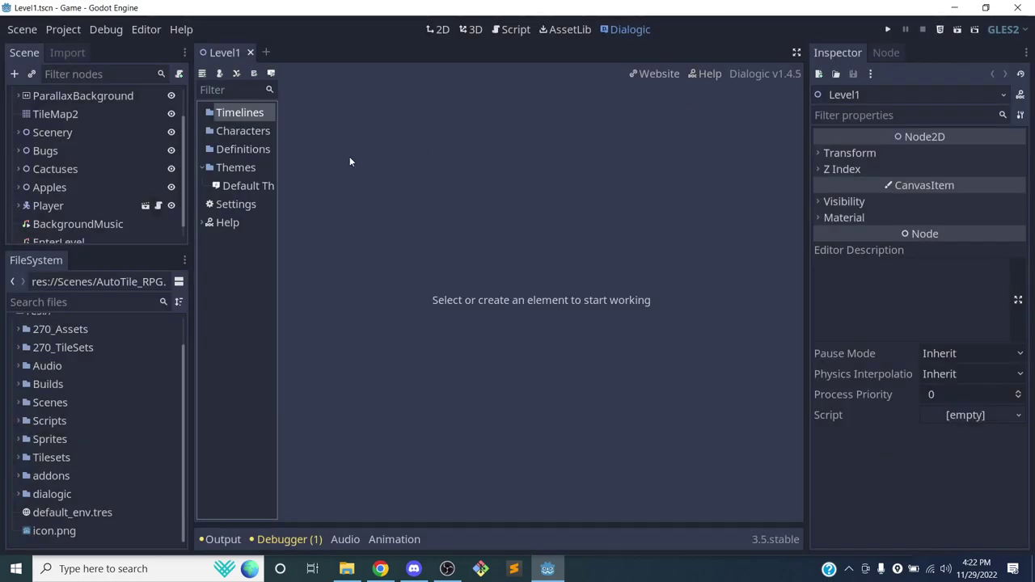
Widen the Dialogic element list and go through its Definitions and Themes categories
drag(279, 131, 338, 135)
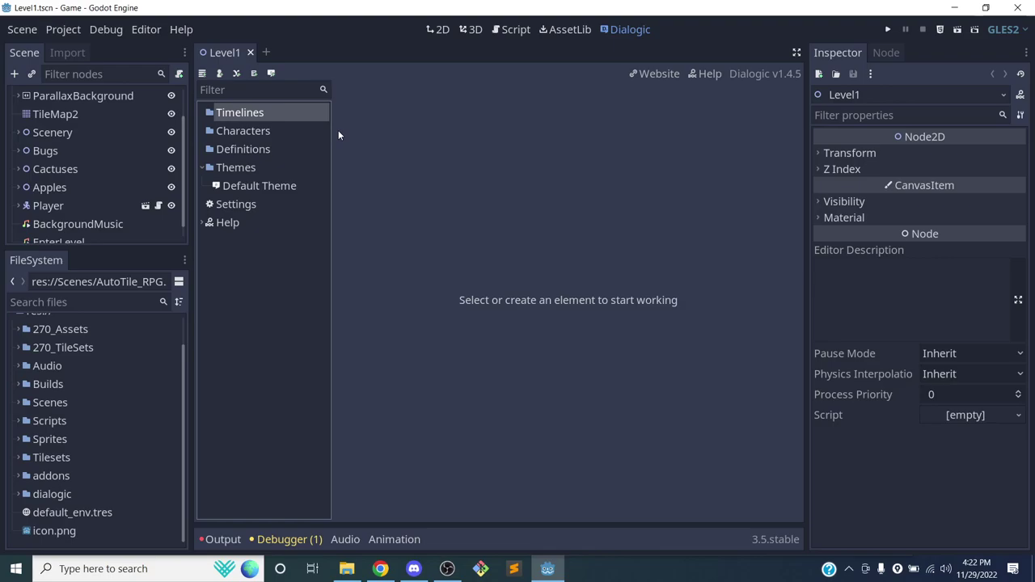
click(260, 151)
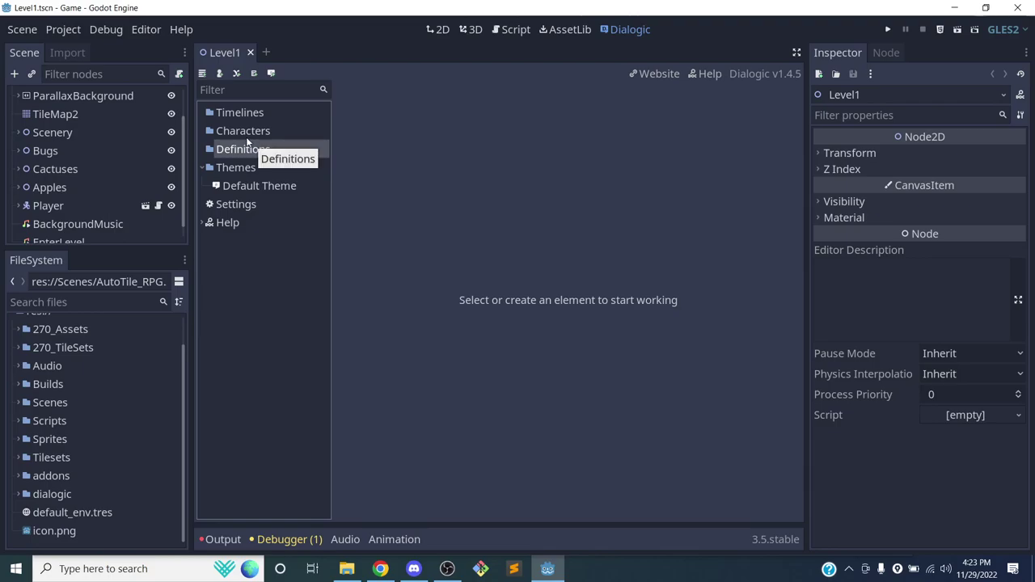
click(232, 170)
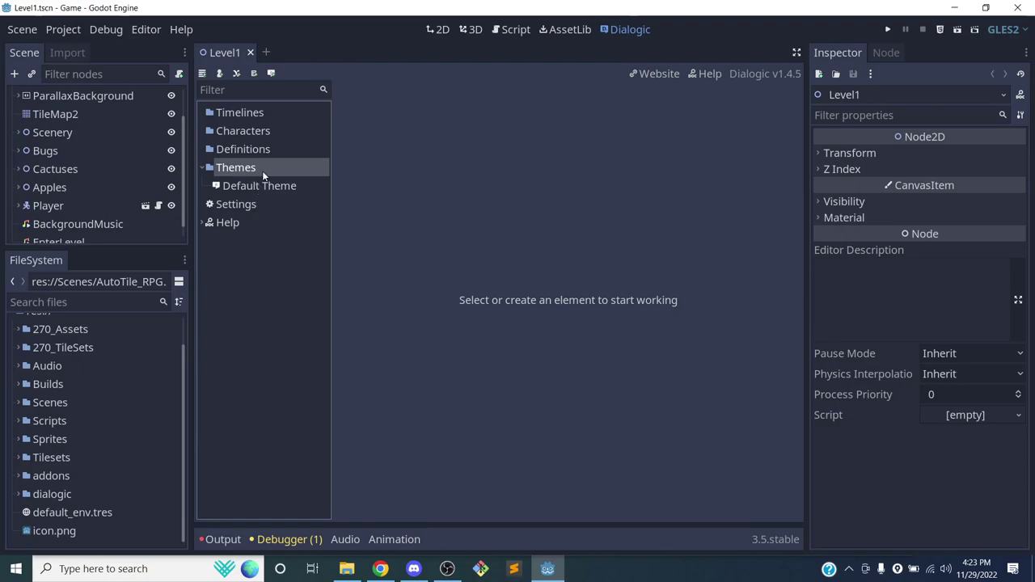
Skim Dialogic's built-in help index and its Character Event page, then return to the help home page and collapse the help topics
click(227, 224)
scroll(515, 169, down, 5)
scroll(514, 169, up, 4)
scroll(489, 215, down, 5)
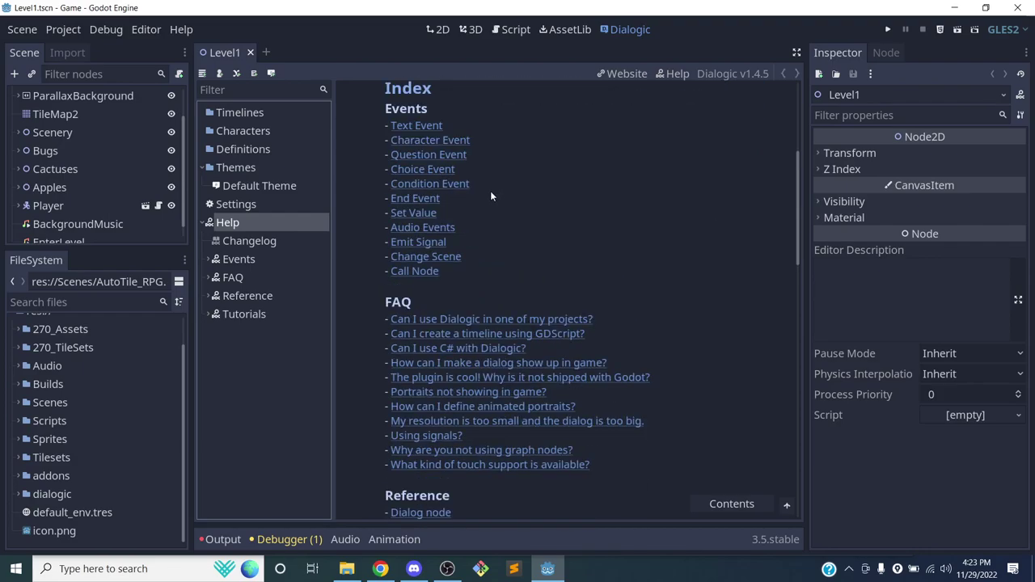
scroll(426, 199, up, 3)
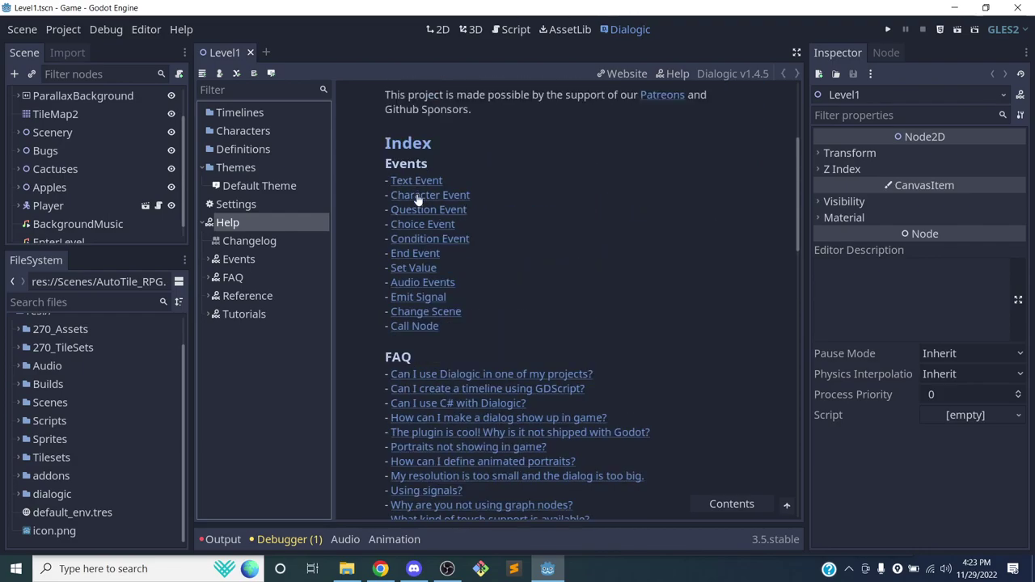
click(437, 200)
scroll(488, 192, down, 6)
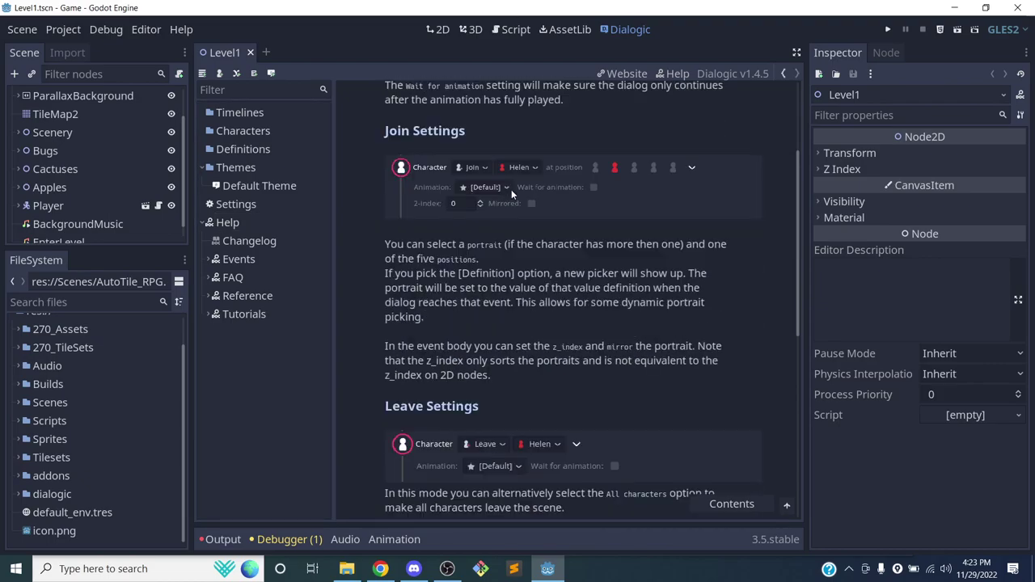
scroll(486, 192, up, 6)
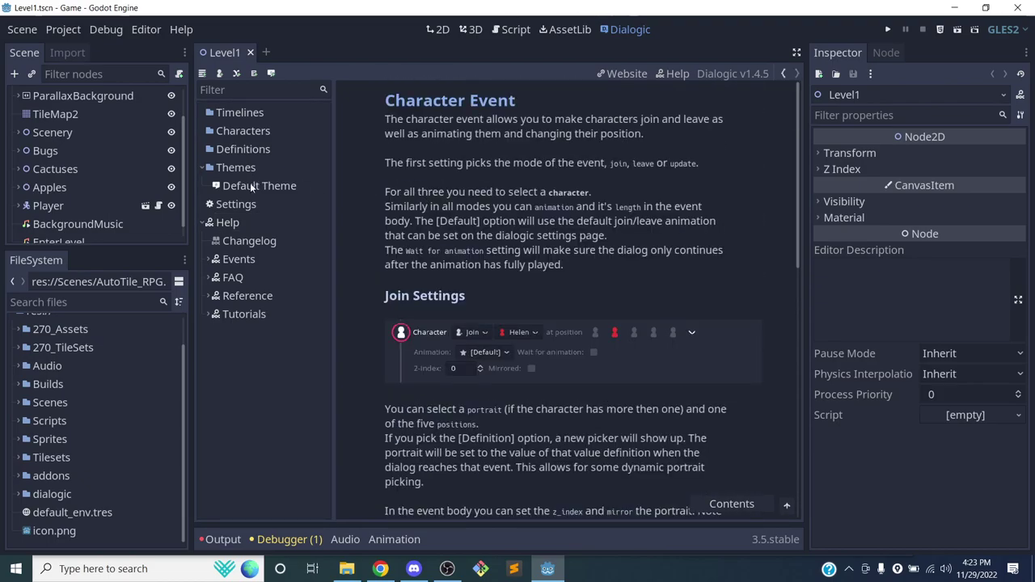
click(204, 221)
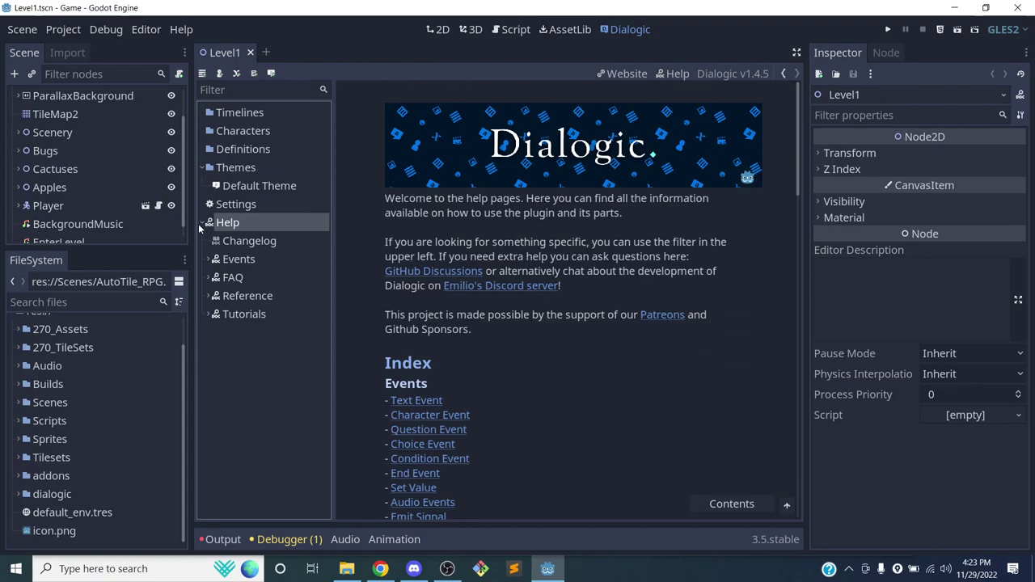
click(206, 223)
View Dialogic's settings page and select the Characters category
click(245, 205)
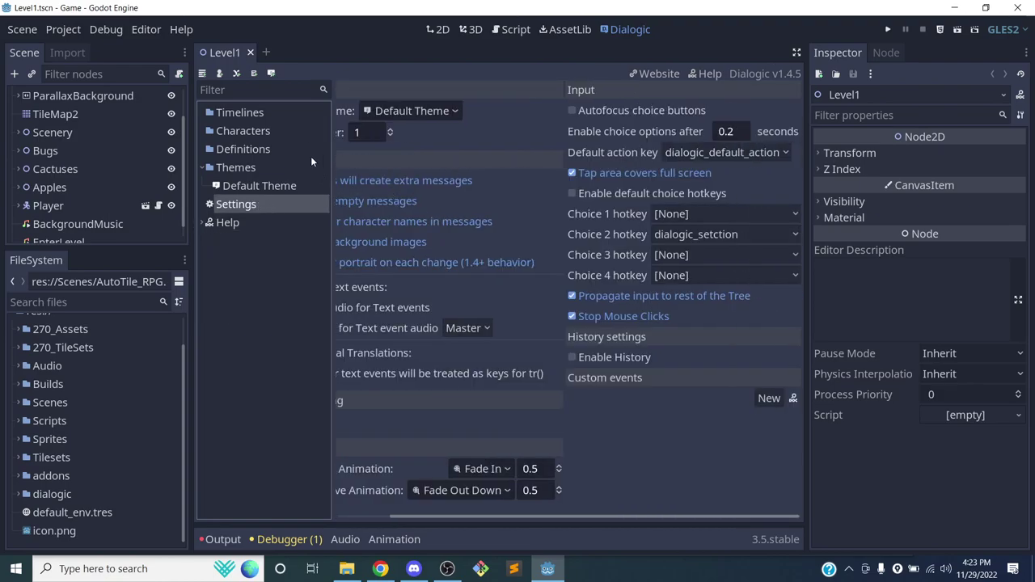
click(257, 132)
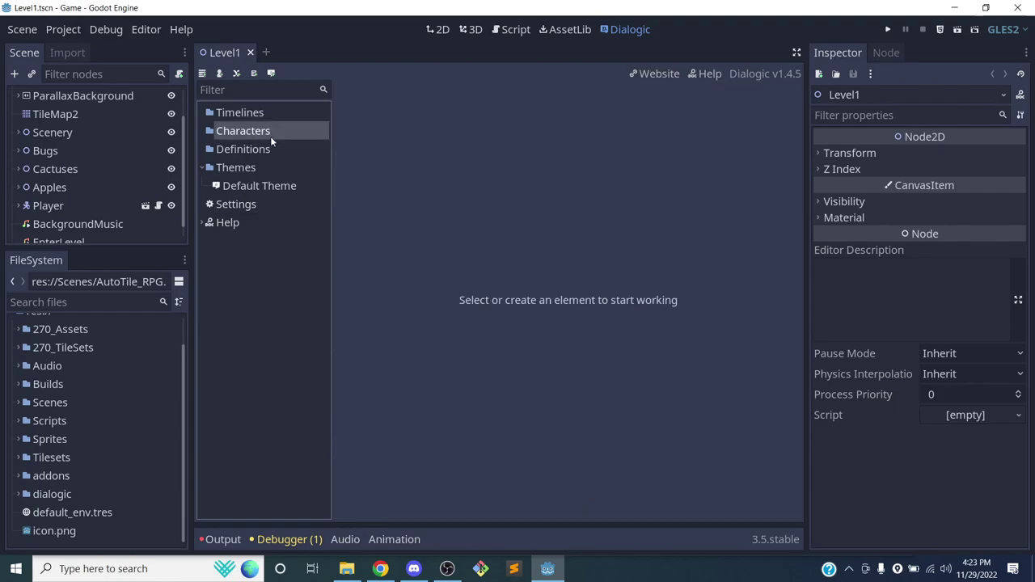
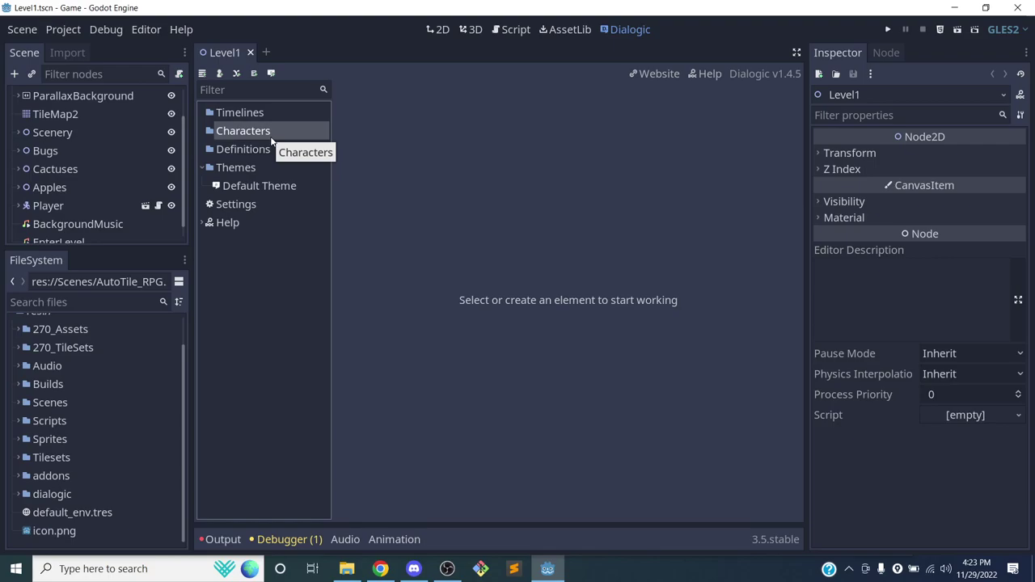
Create a new Dialogic character and name it Player
click(219, 74)
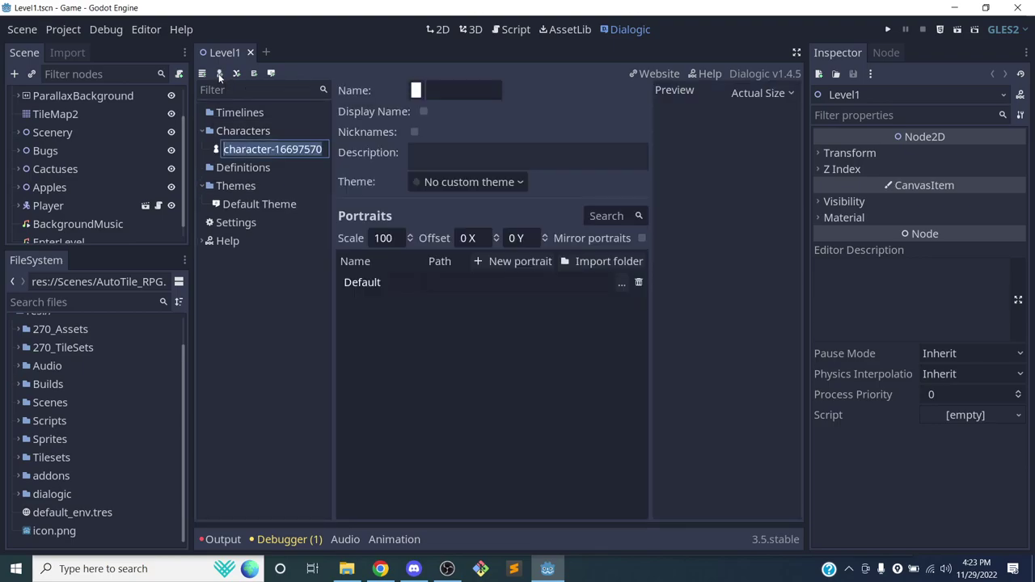
click(447, 90)
double_click(501, 93)
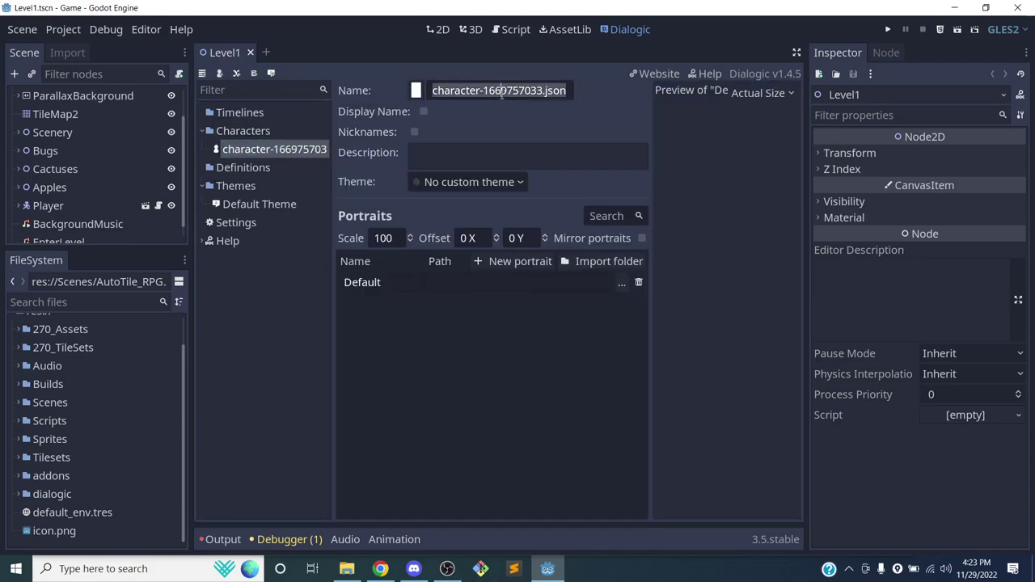
text(Player)
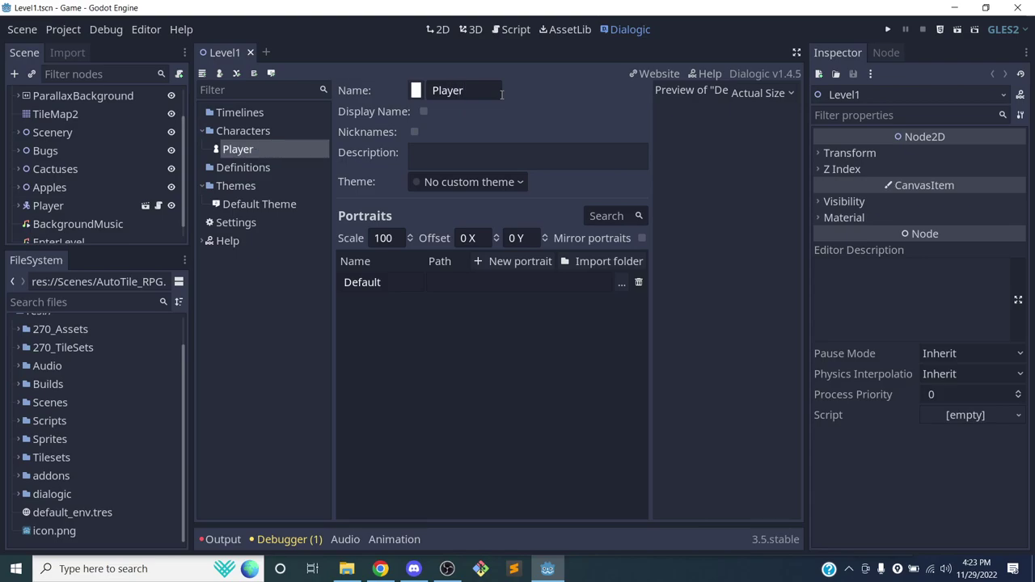
Look over the Player character's display name, nicknames, description and theme options
click(423, 112)
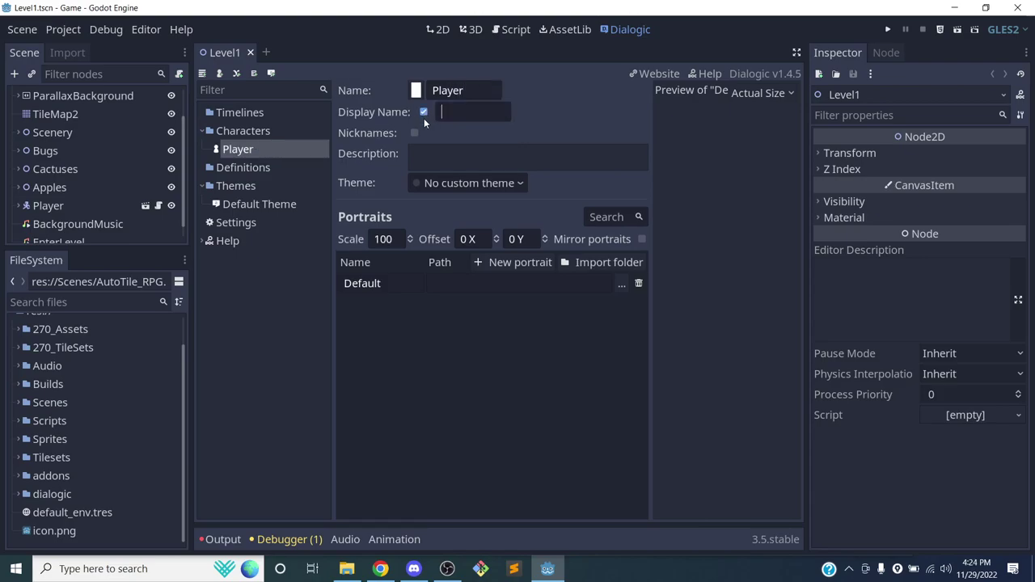
click(424, 112)
click(414, 131)
click(415, 133)
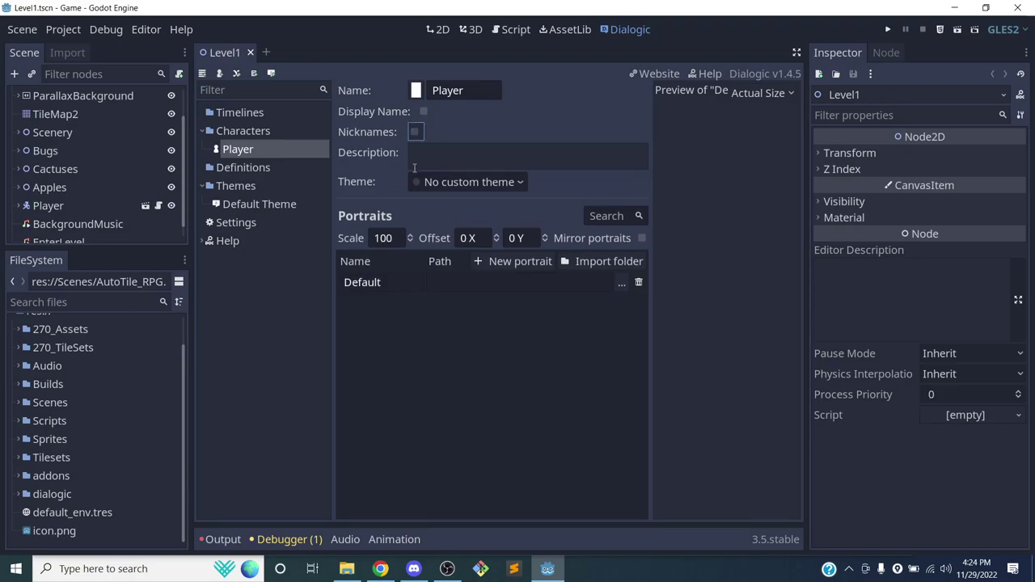
click(439, 155)
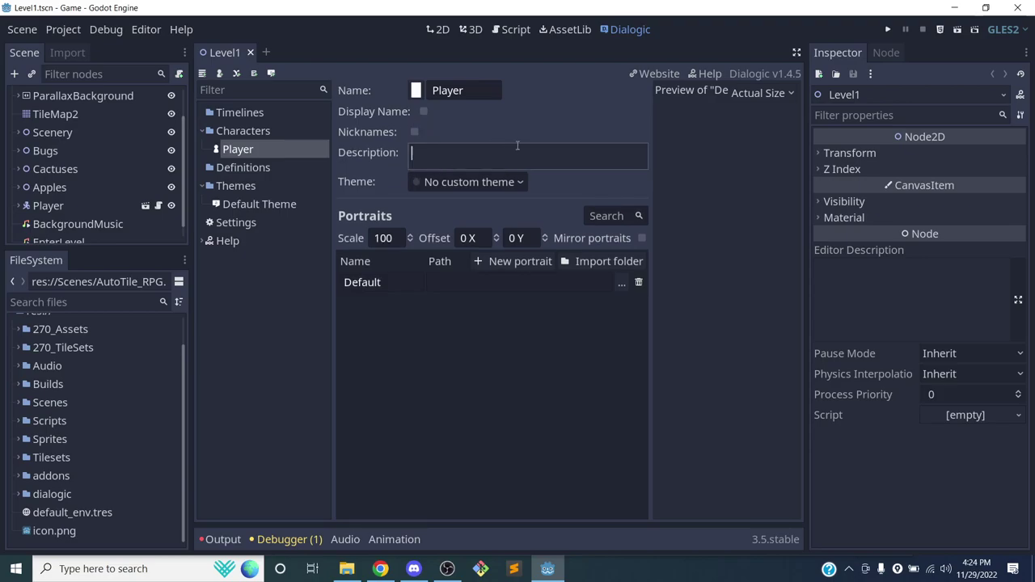
click(471, 182)
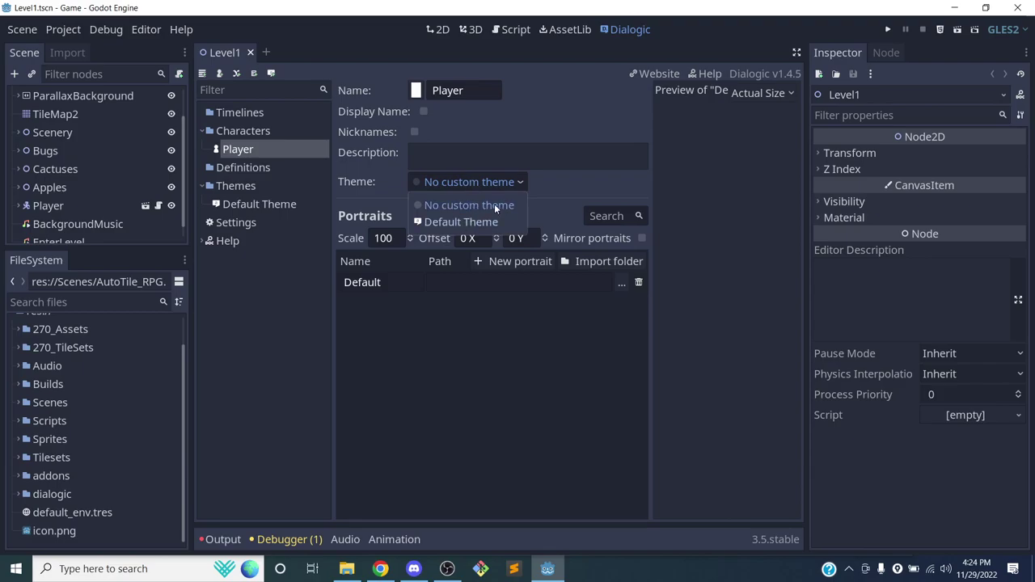
click(553, 181)
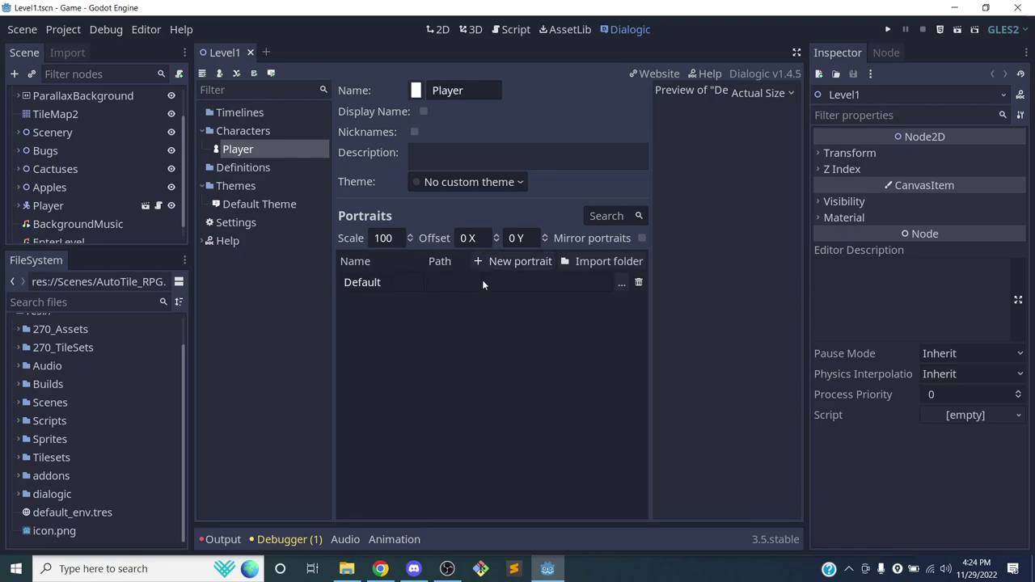
Try character_portraits.png from the Sprites folder as the image of the Player's Default portrait
click(452, 285)
click(621, 282)
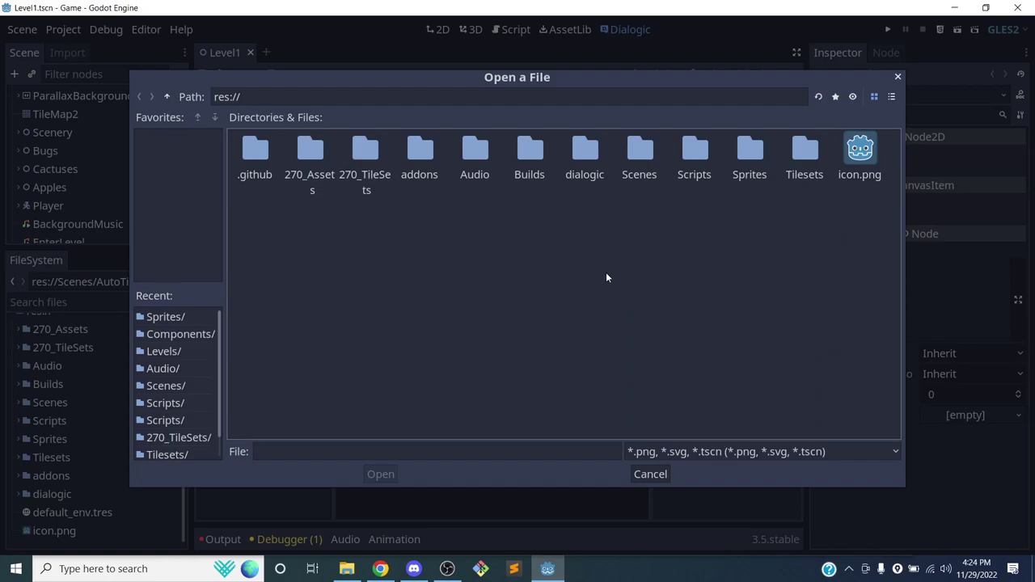
double_click(758, 152)
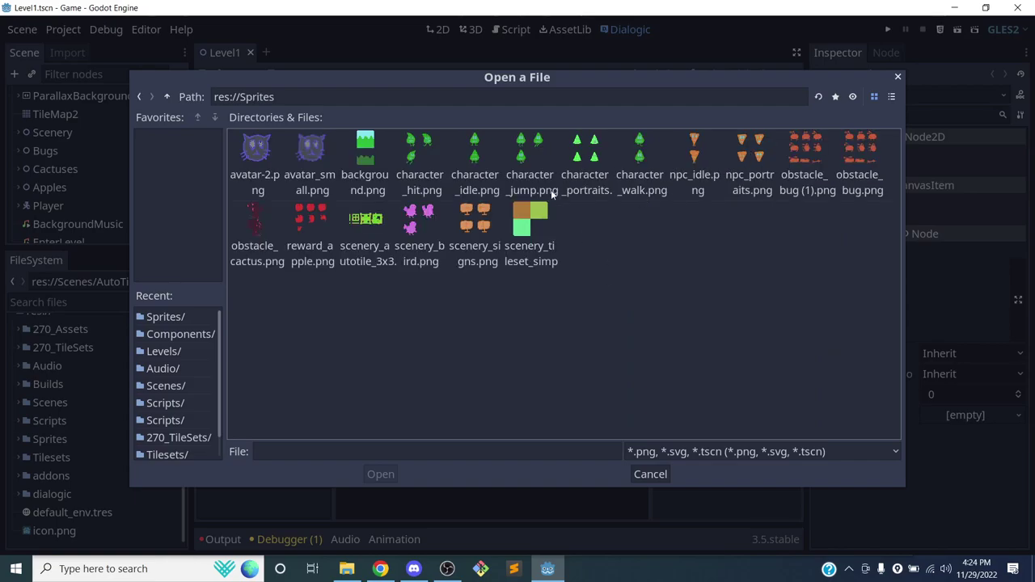
click(591, 164)
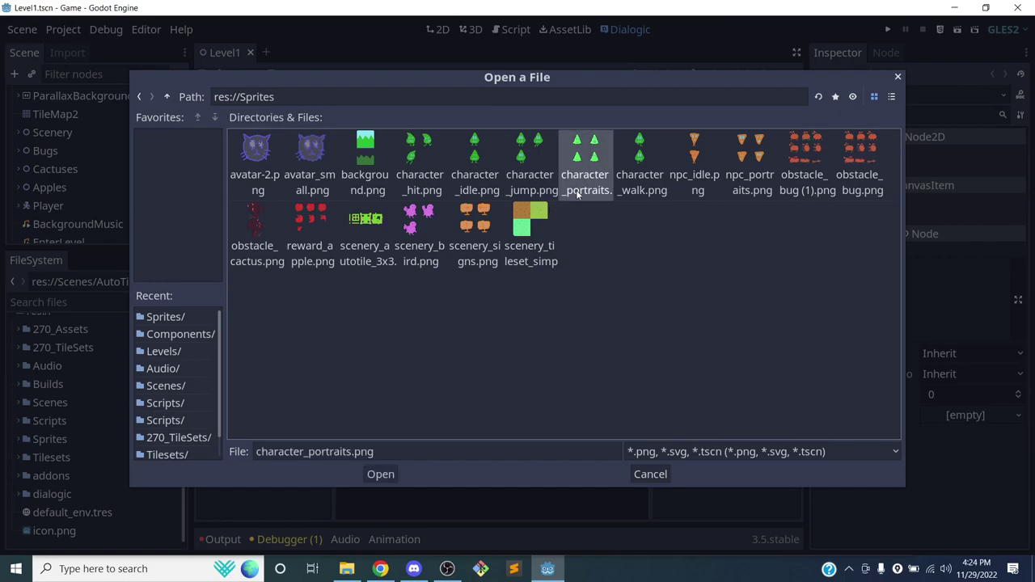
click(380, 473)
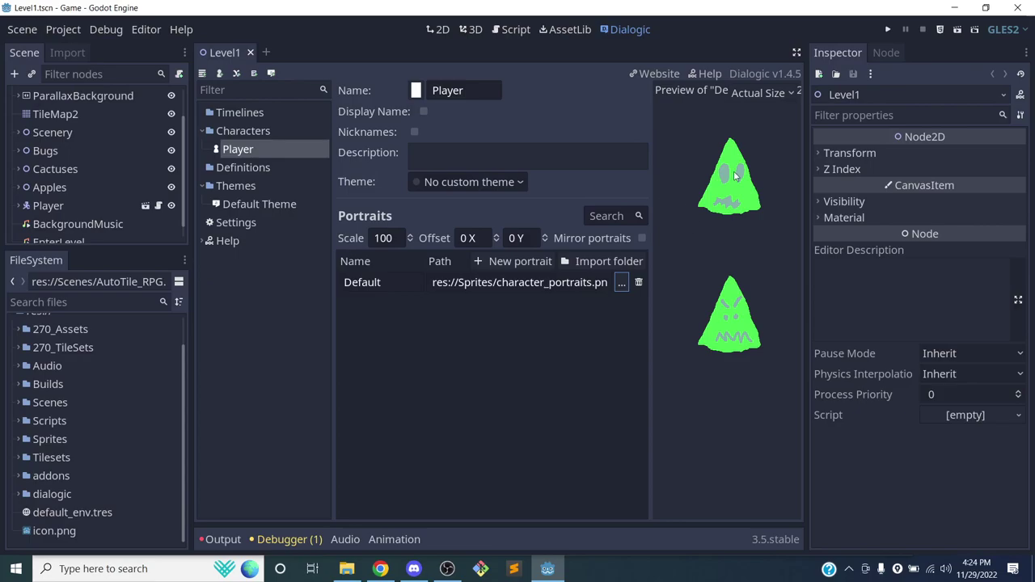
Widen the portrait preview, check its size options and clear the image from the Default portrait
drag(807, 182, 911, 182)
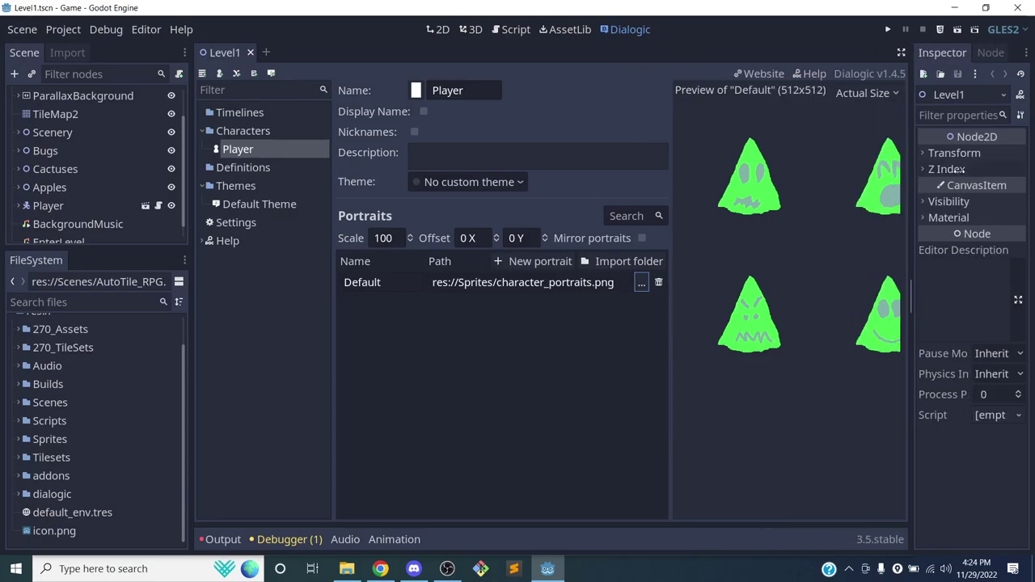
click(864, 92)
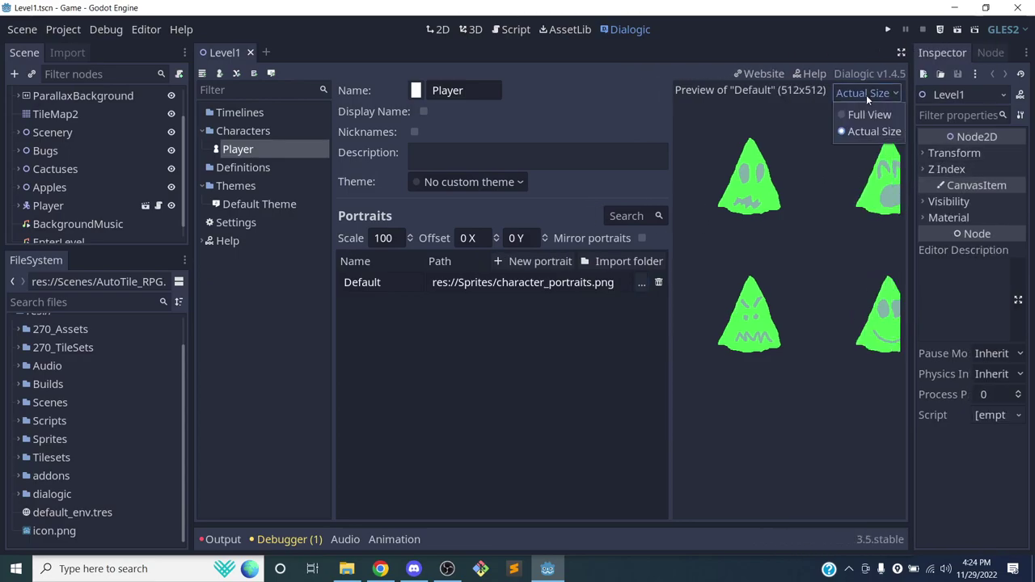
click(866, 94)
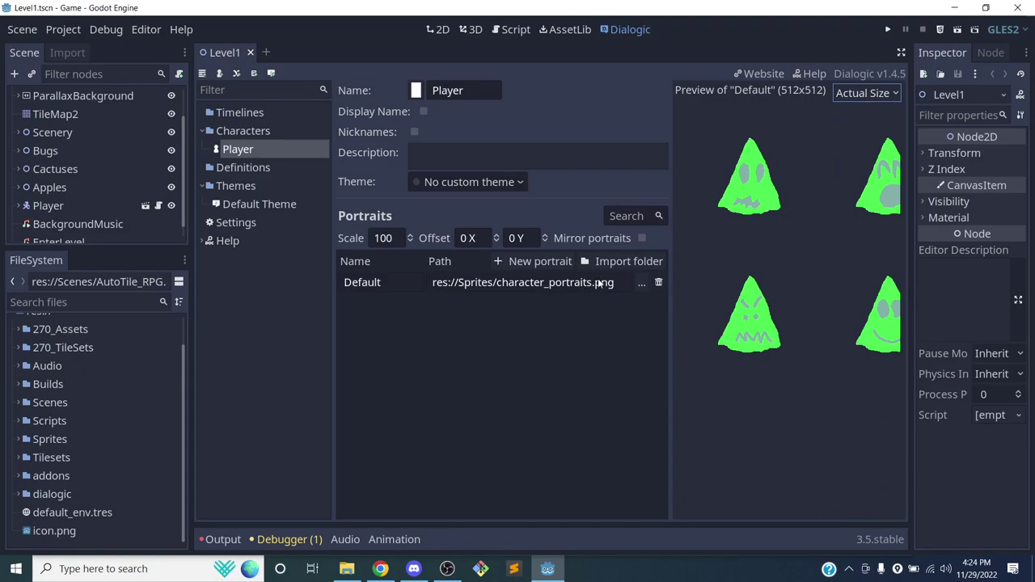
click(658, 283)
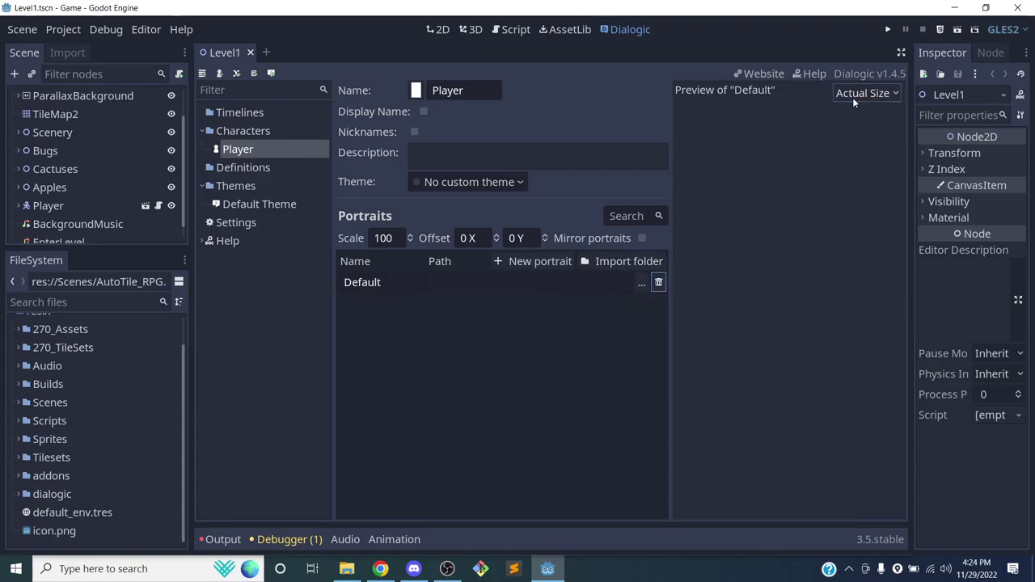
Minimize the Godot editor and the Sprites folder window to reach the desktop
click(955, 8)
click(827, 11)
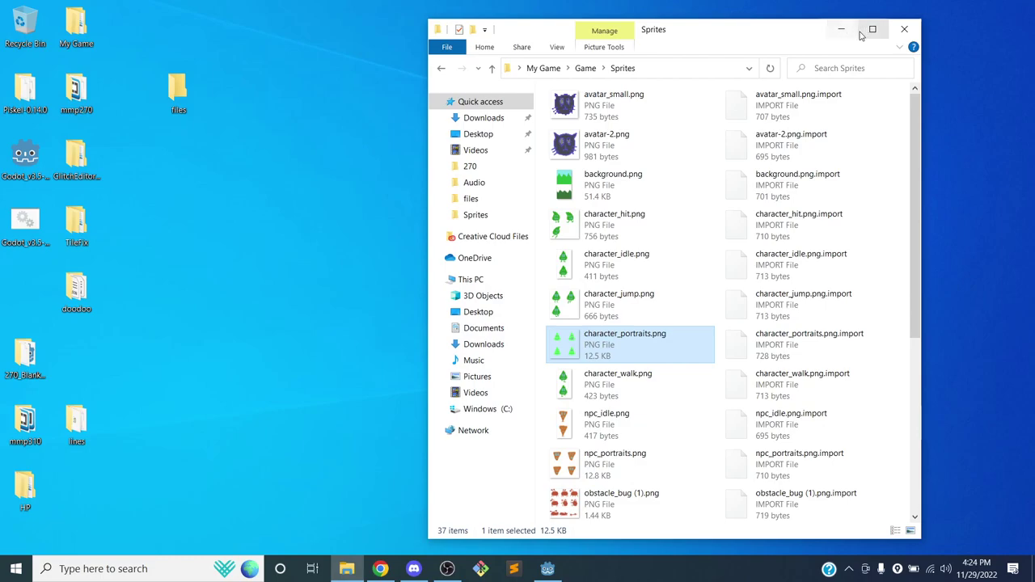
click(841, 29)
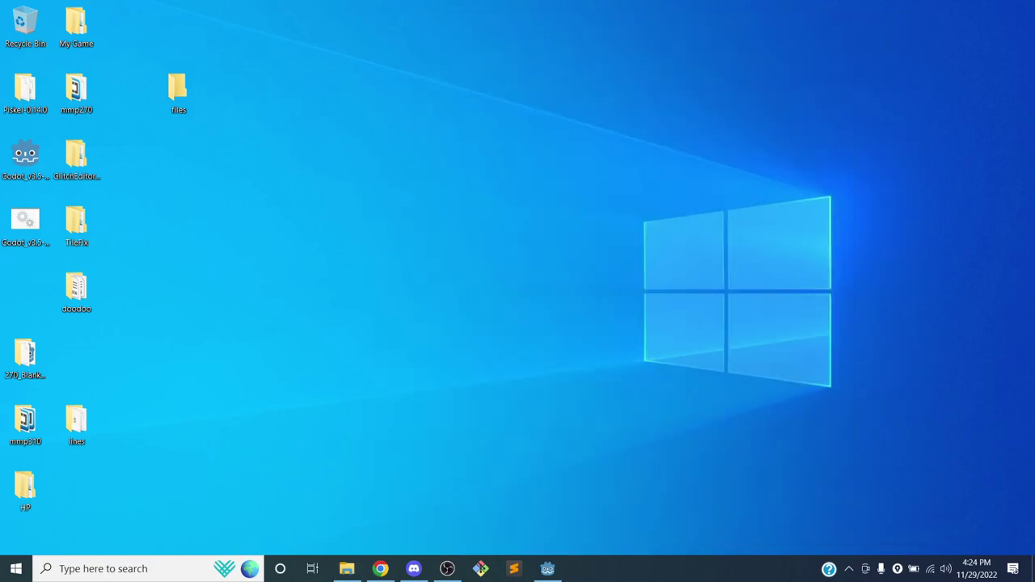
Search the installed apps for Piskel, launch Piskel-0.14.0.exe and reposition its window
click(96, 570)
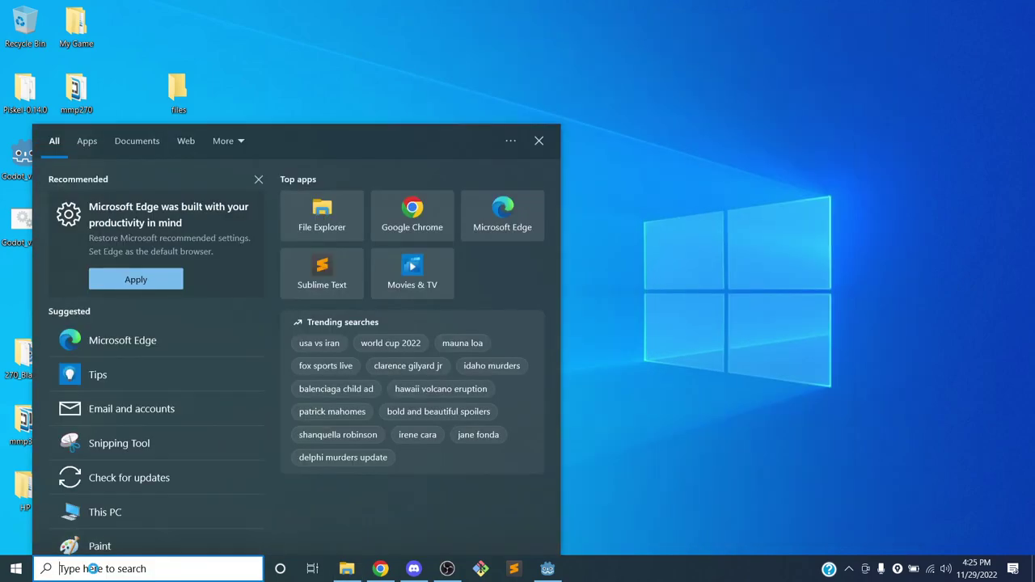
text(pxie)
key(BackSpace)
key(BackSpace)
key(BackSpace)
text(iskel)
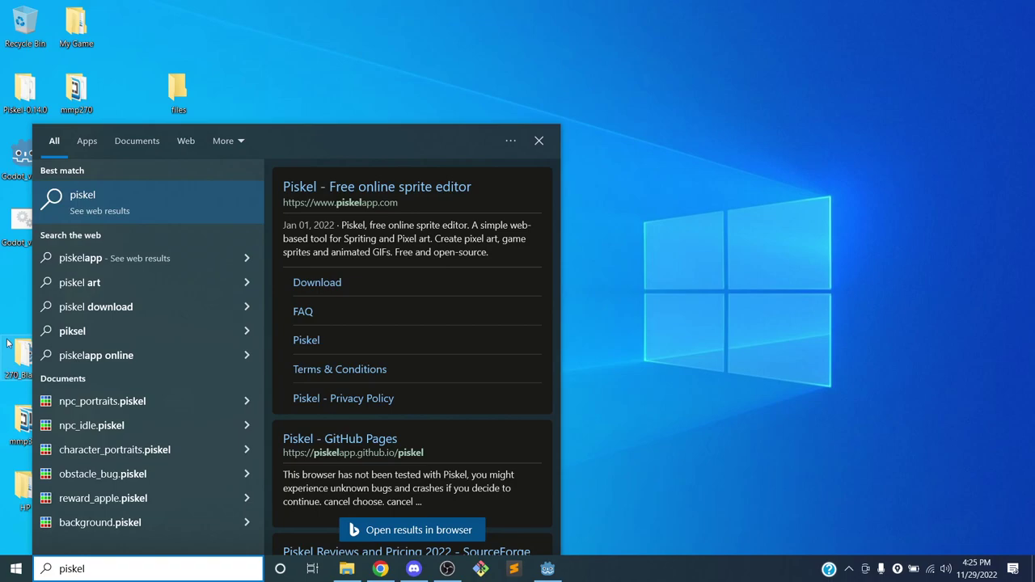
click(88, 141)
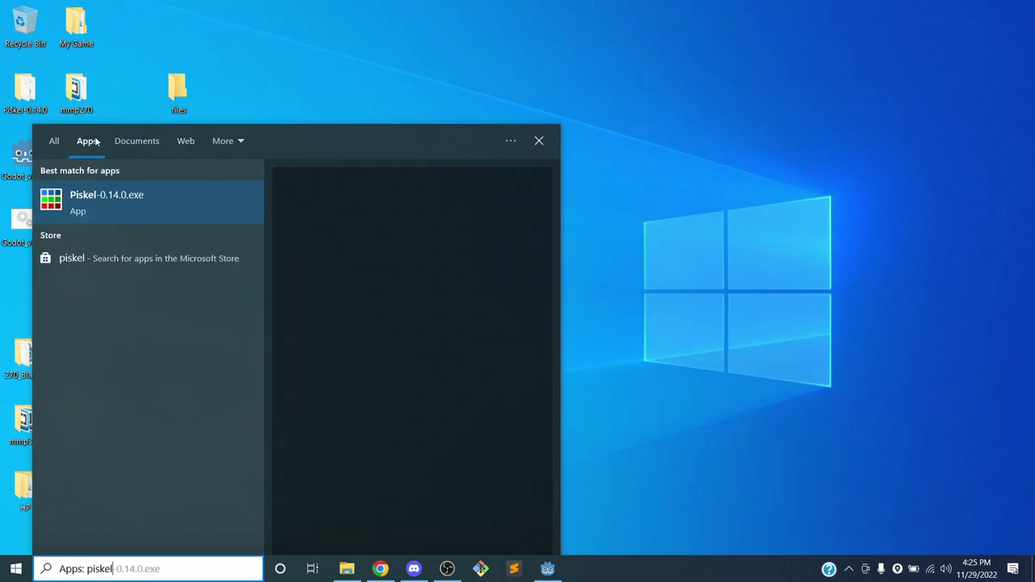
click(101, 193)
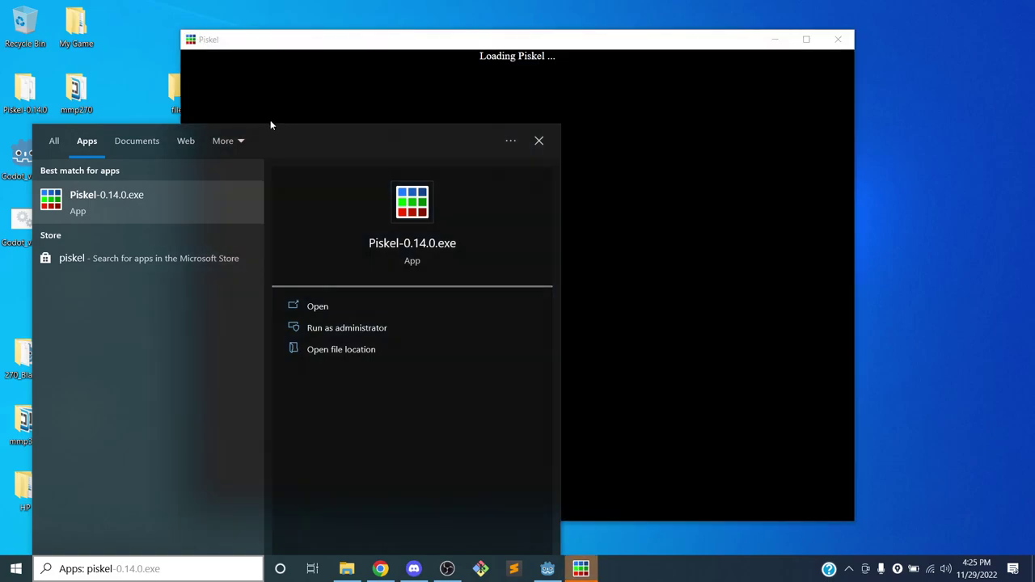
click(540, 142)
drag(531, 46, 602, 38)
Load npc_portraits.piskel from My Game > Art > NPCs into Piskel, replacing the current animation
click(71, 26)
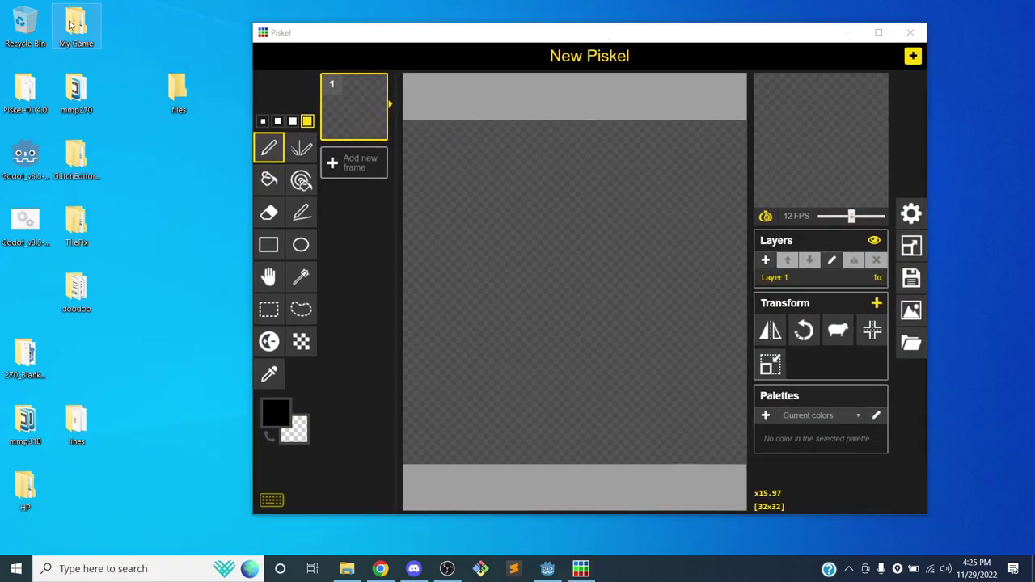
double_click(71, 28)
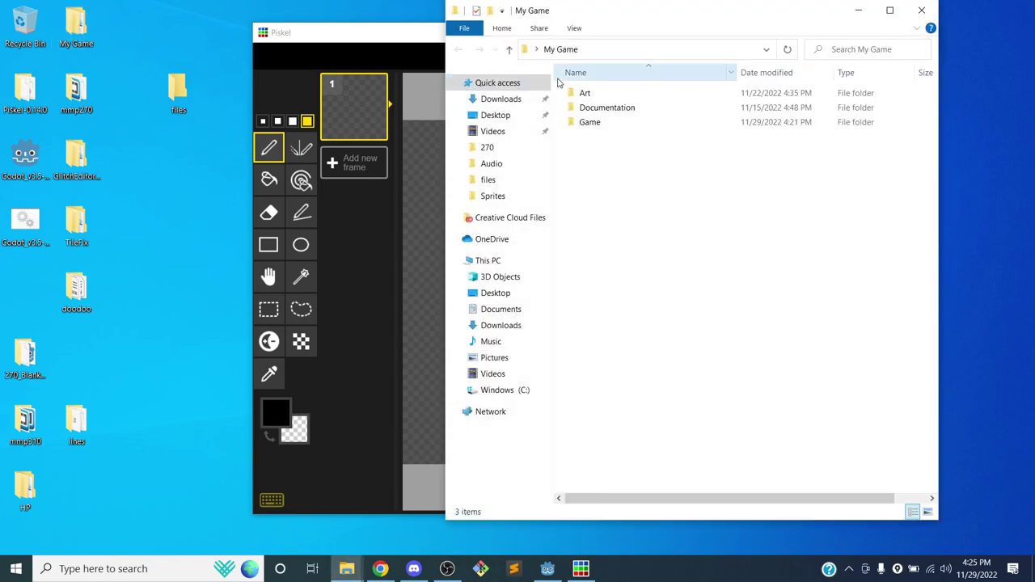
double_click(611, 94)
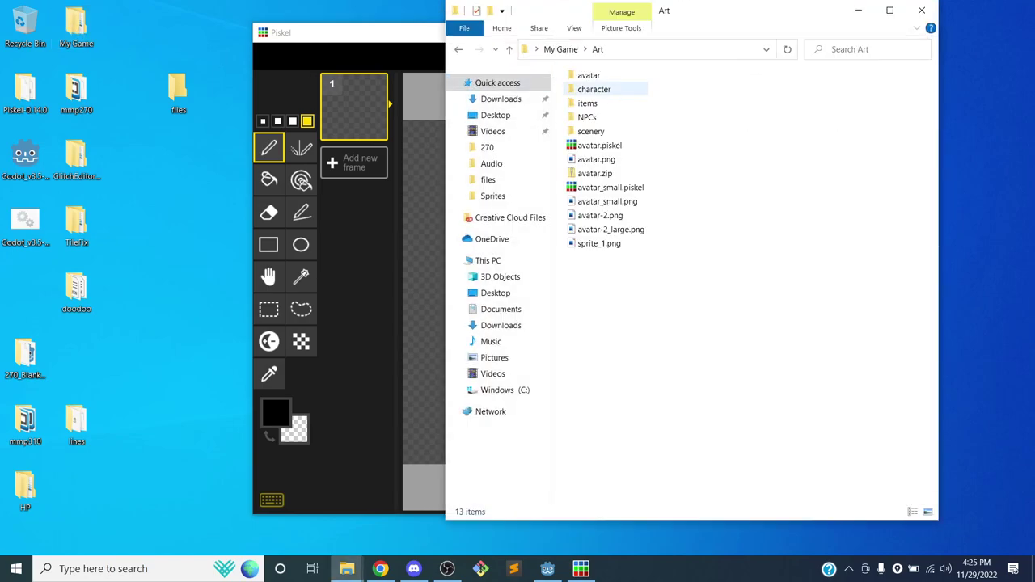
double_click(602, 118)
drag(673, 21, 267, 31)
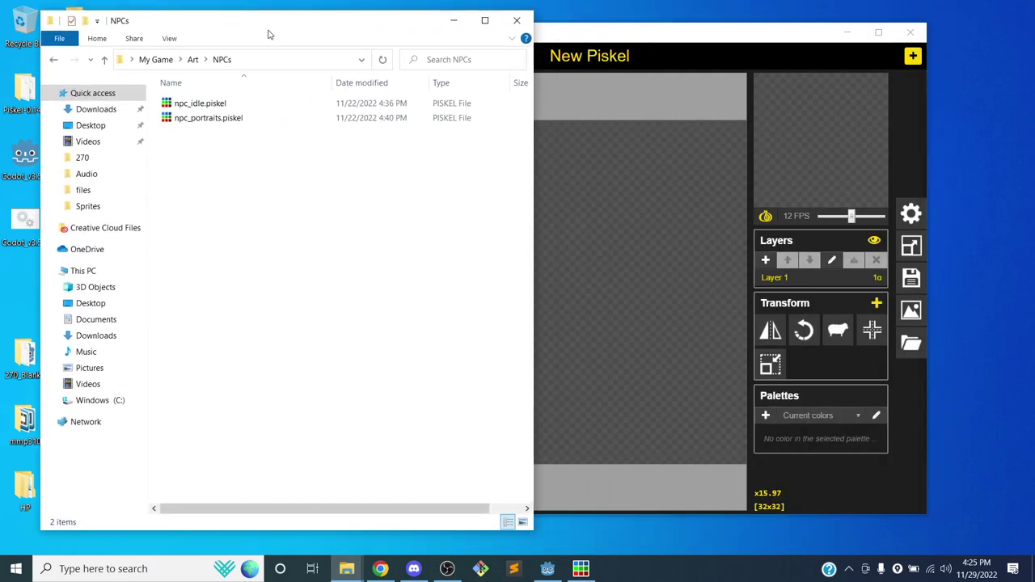
drag(418, 118, 573, 203)
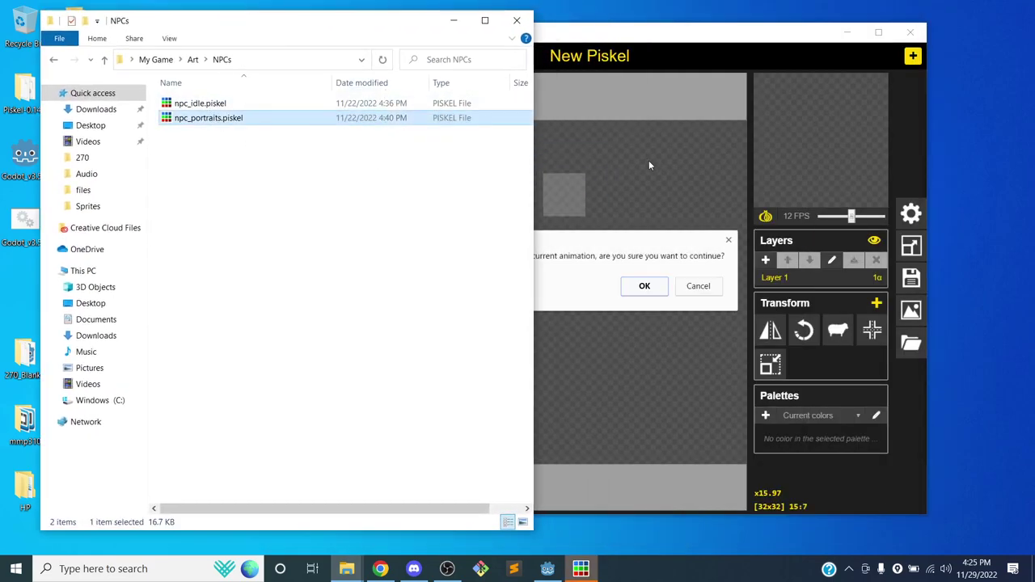
click(652, 285)
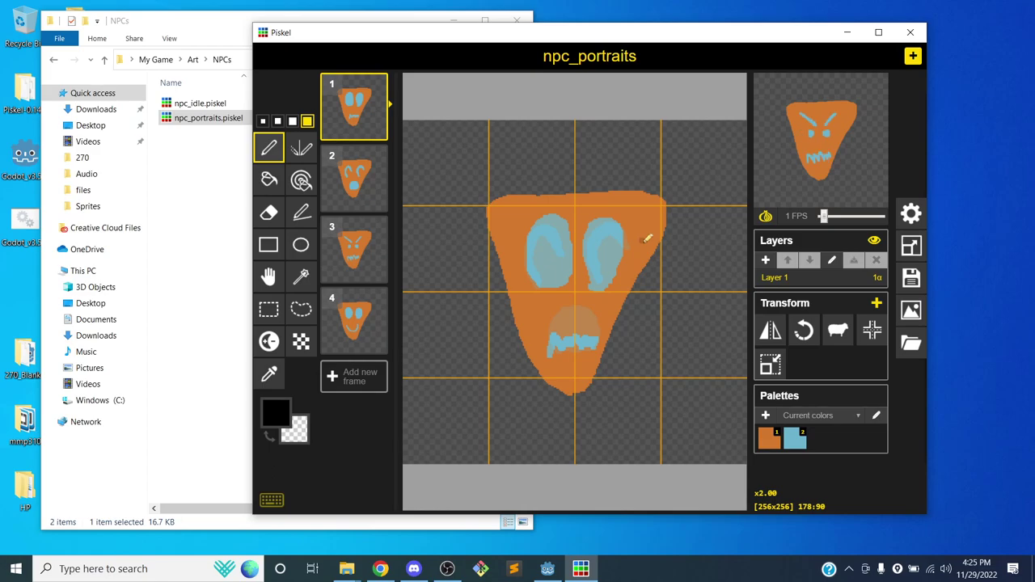
Export the NPC portrait frames as a ZIP with the prefix npc_portrait_, saved as npc_portraits.zip in the Sprites folder
click(908, 309)
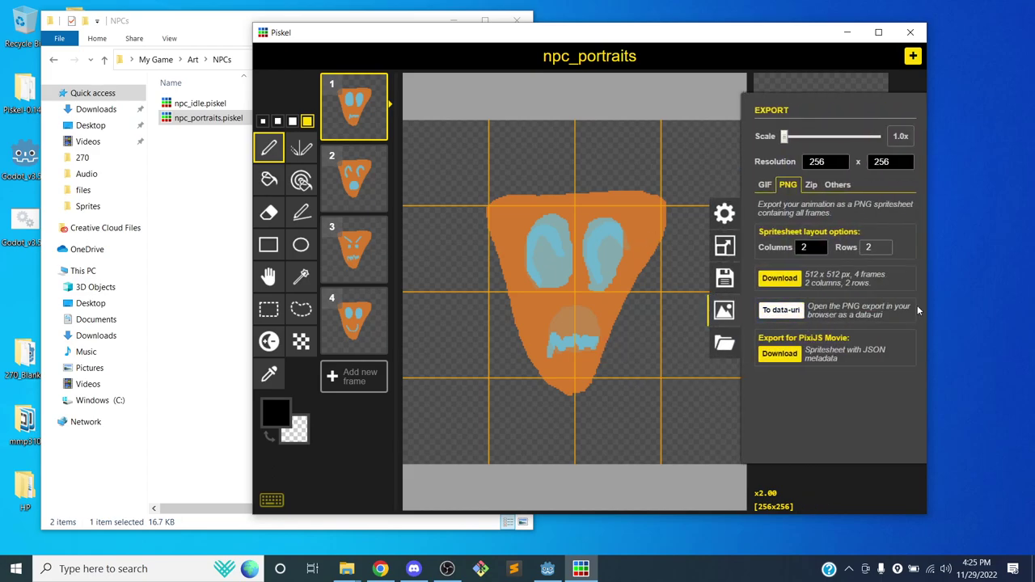
click(811, 185)
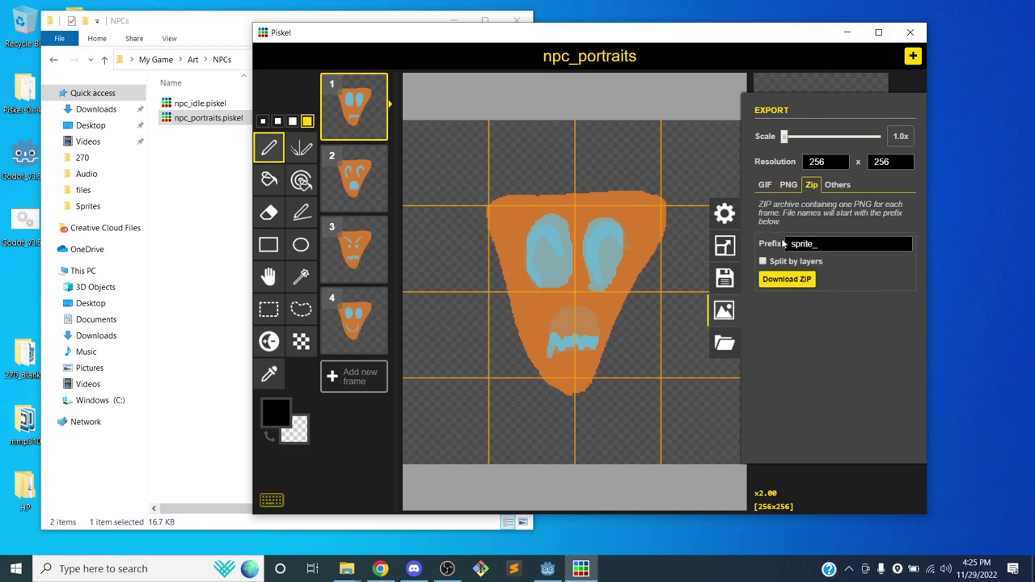
double_click(831, 244)
text(npc_portrait_)
click(778, 283)
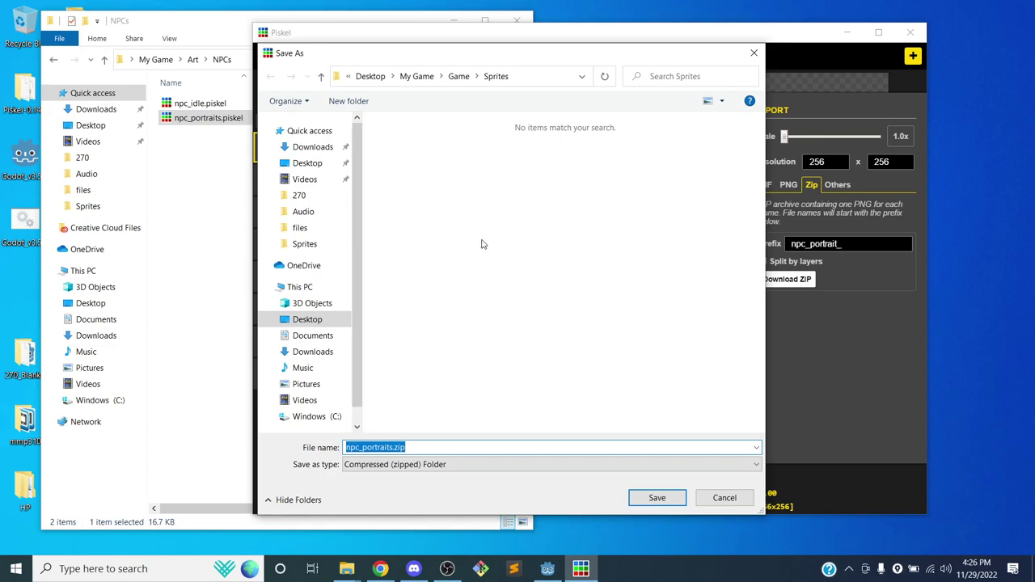
click(657, 498)
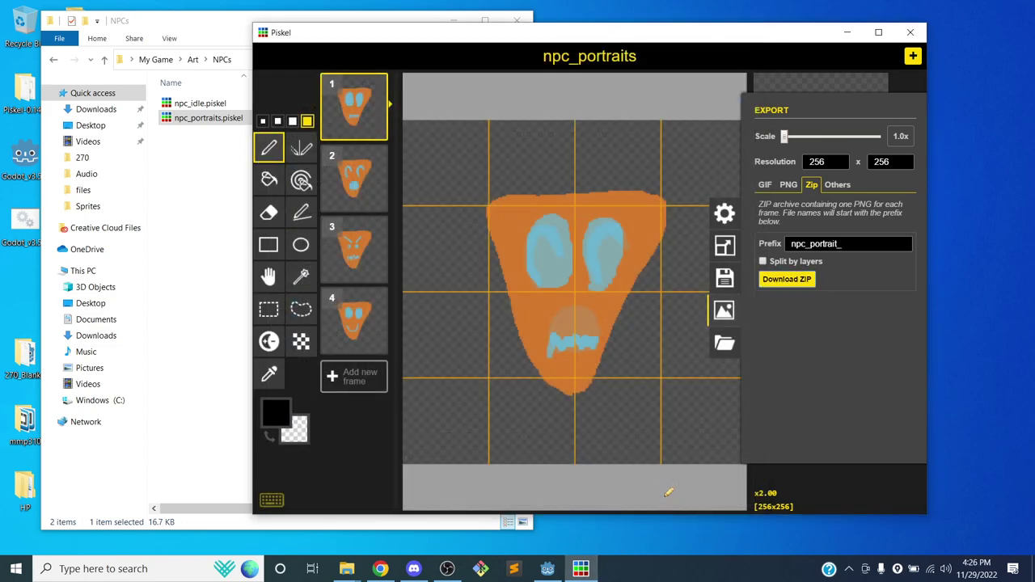
click(723, 310)
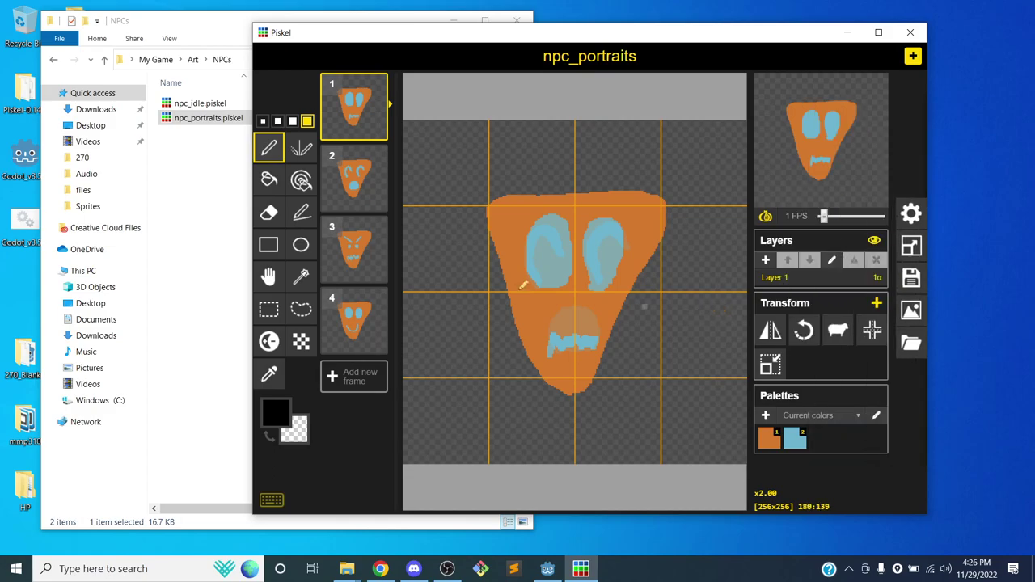
Load character_portraits.piskel from My Game > Art > character into Piskel, replacing the current animation
click(201, 162)
click(192, 59)
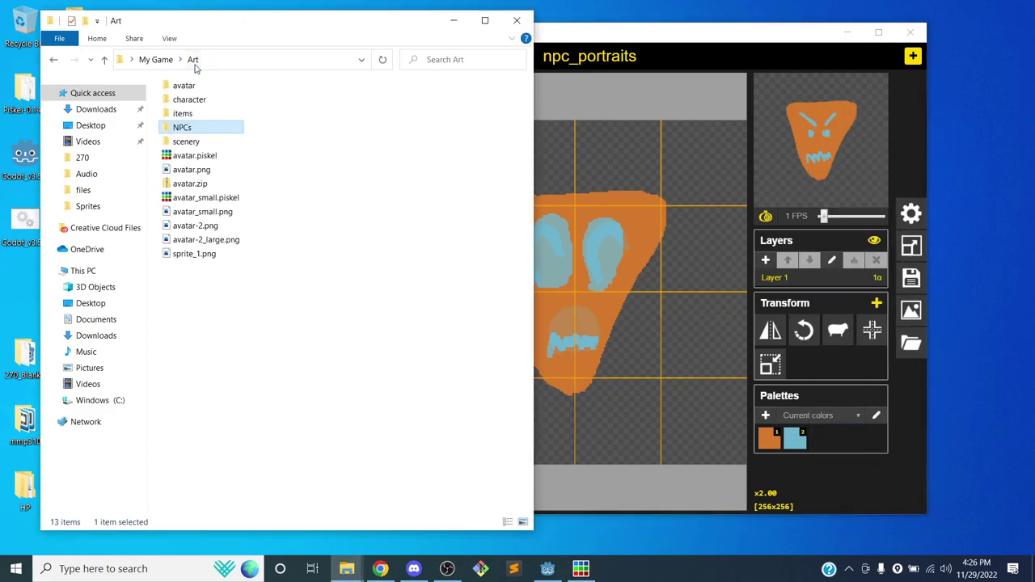
click(185, 100)
double_click(184, 101)
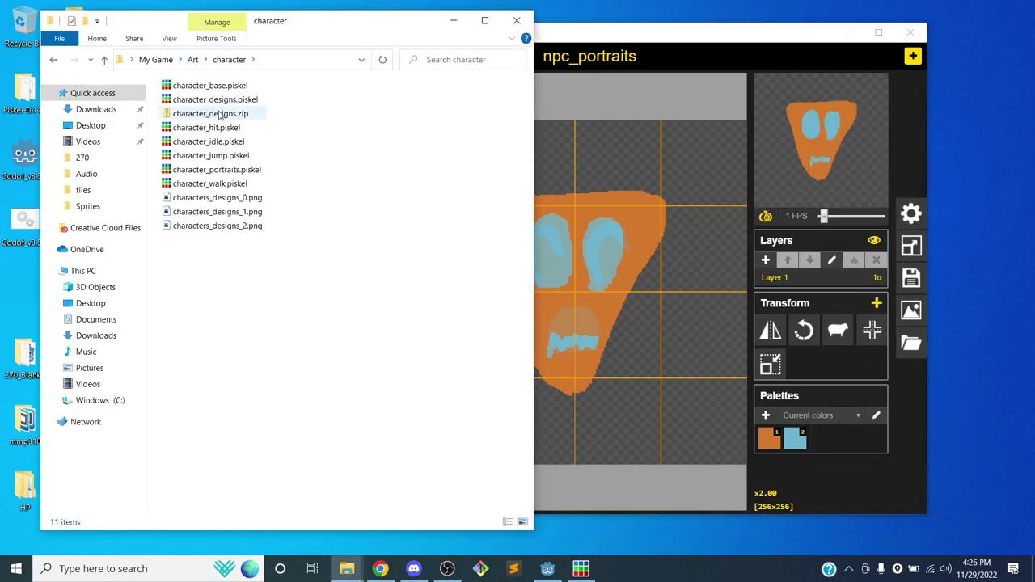
drag(208, 170, 582, 190)
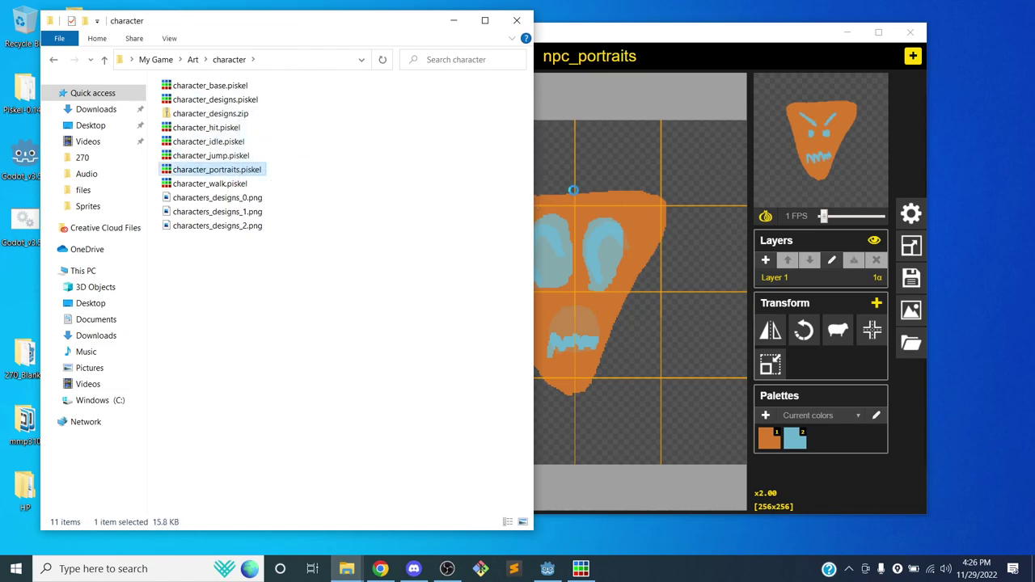
click(645, 286)
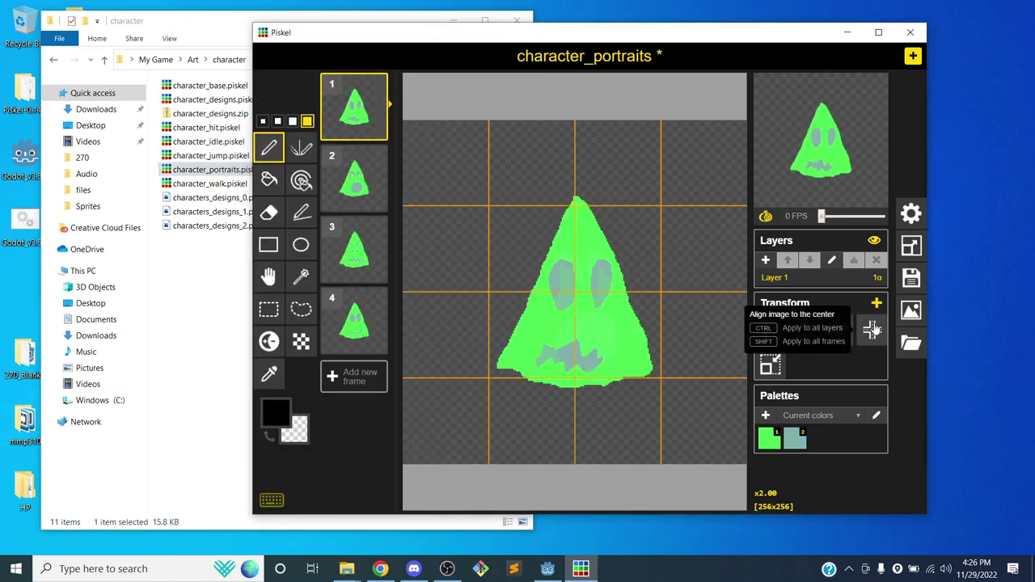
Export the character portrait frames as a ZIP with the prefix character_portrait_, saved as character_portraits.zip in the Sprites folder
click(912, 342)
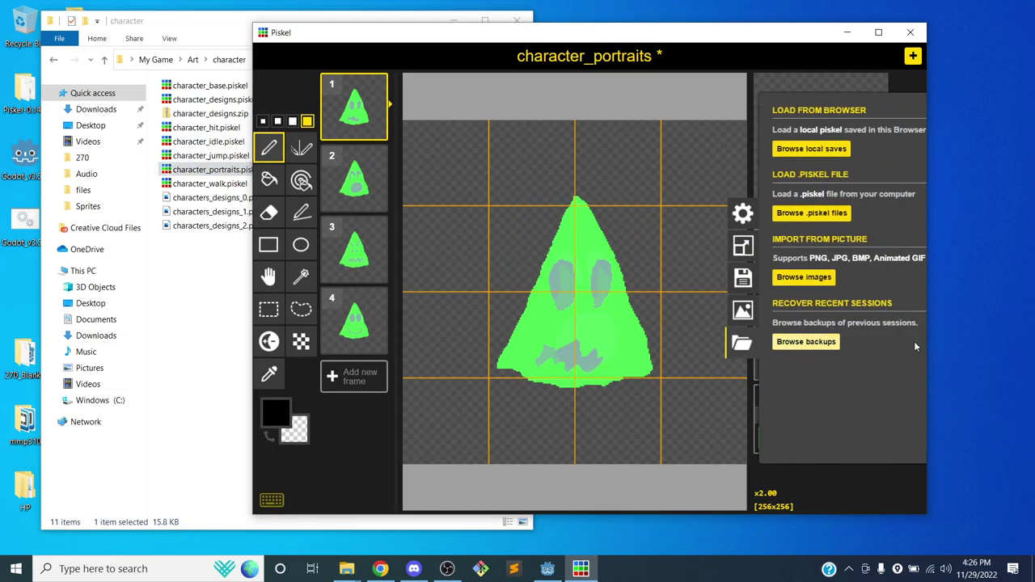
click(742, 310)
double_click(839, 241)
text(character_portrait_)
click(781, 279)
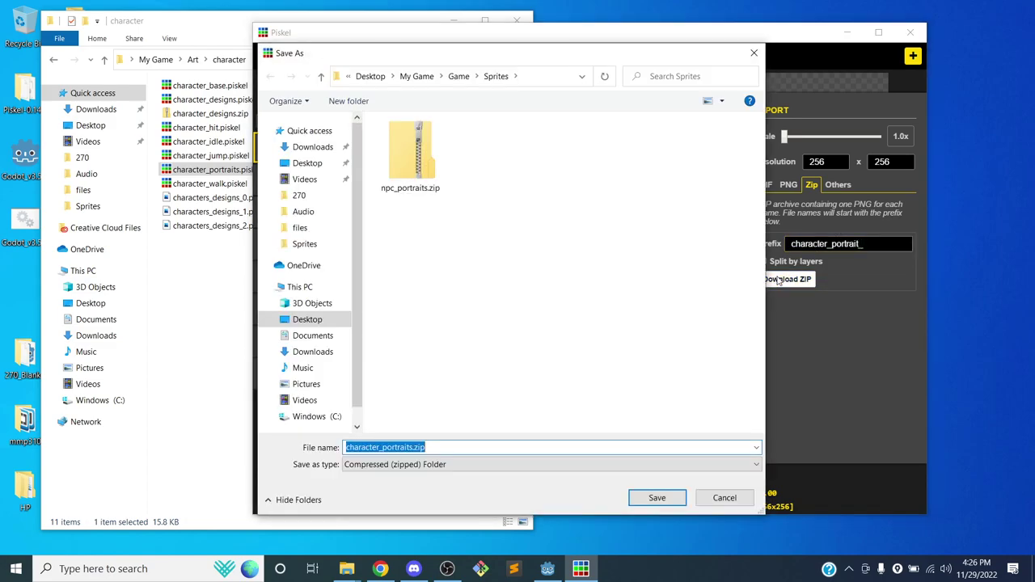
click(656, 497)
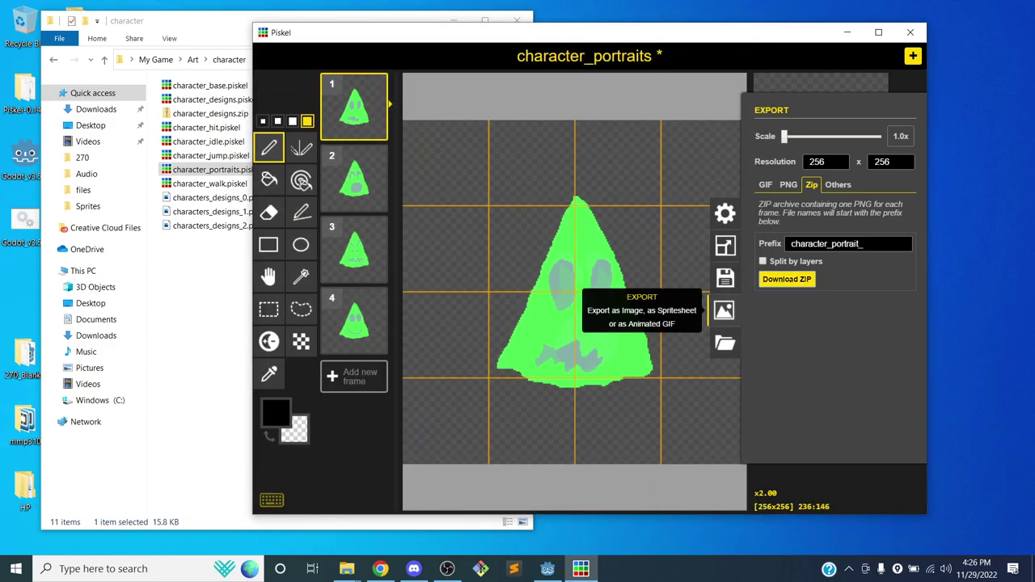
click(723, 311)
Browse to the My Game > Game > Sprites folder in File Explorer
click(190, 73)
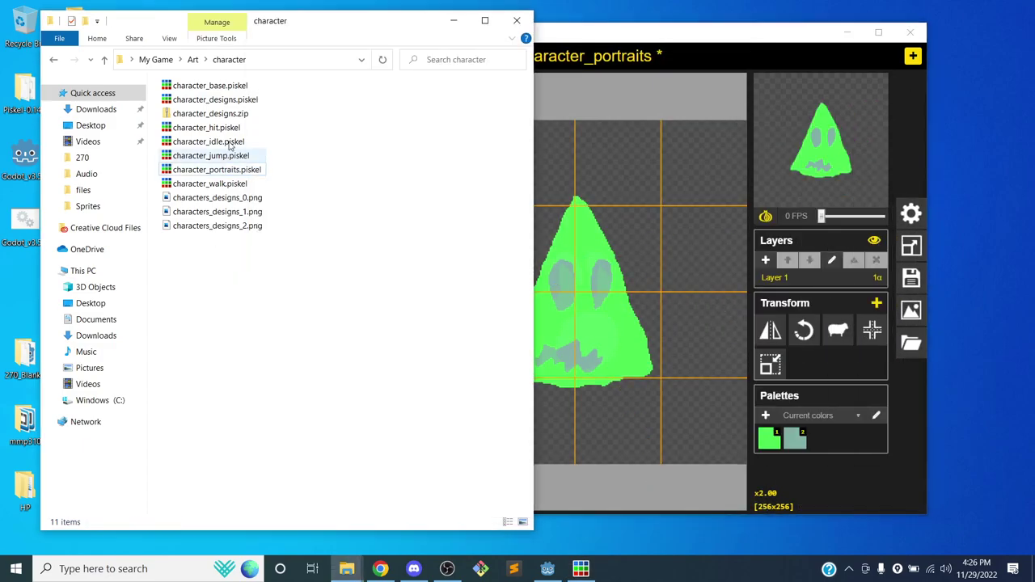
click(192, 60)
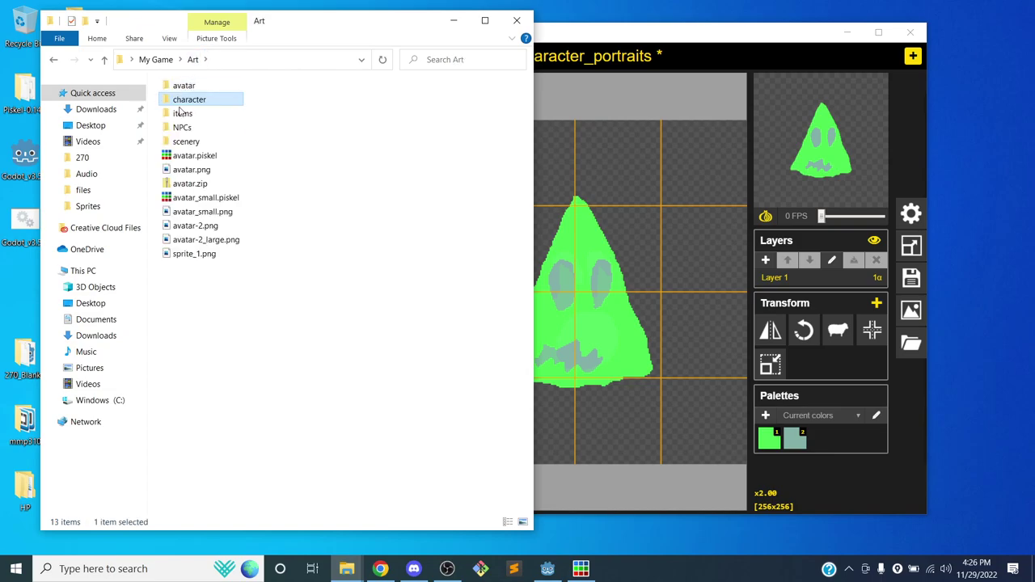
click(156, 59)
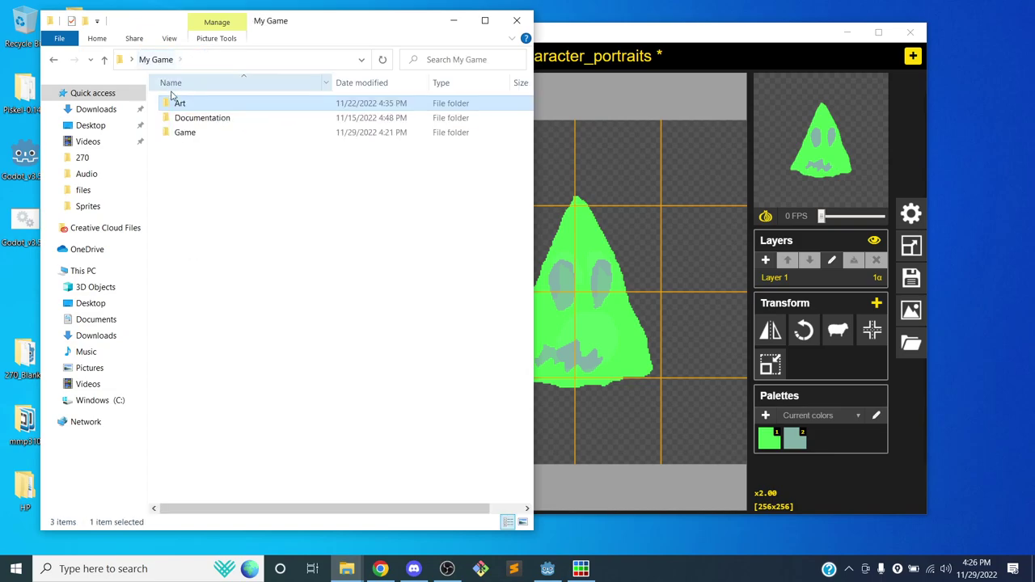
double_click(184, 132)
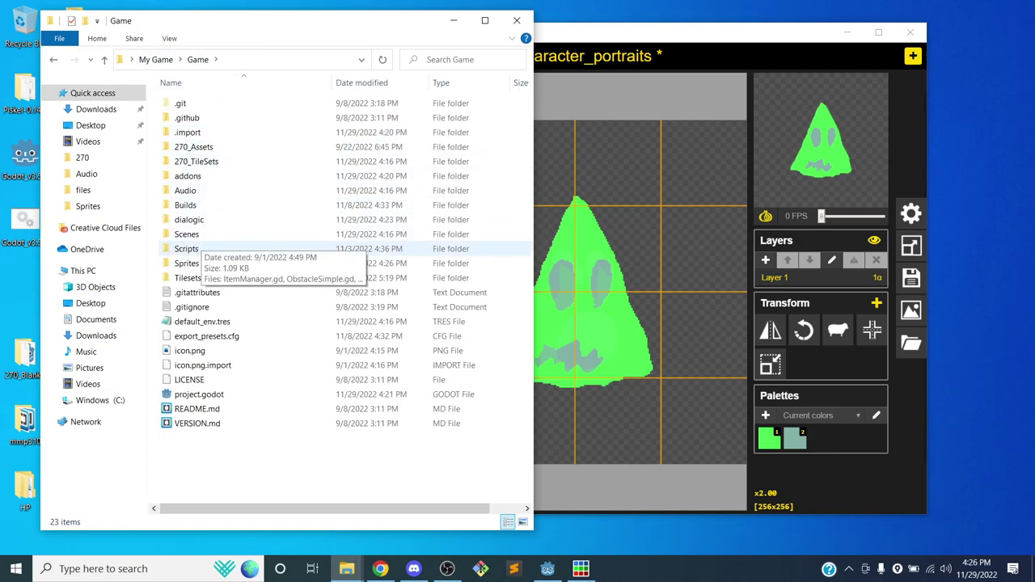
double_click(188, 263)
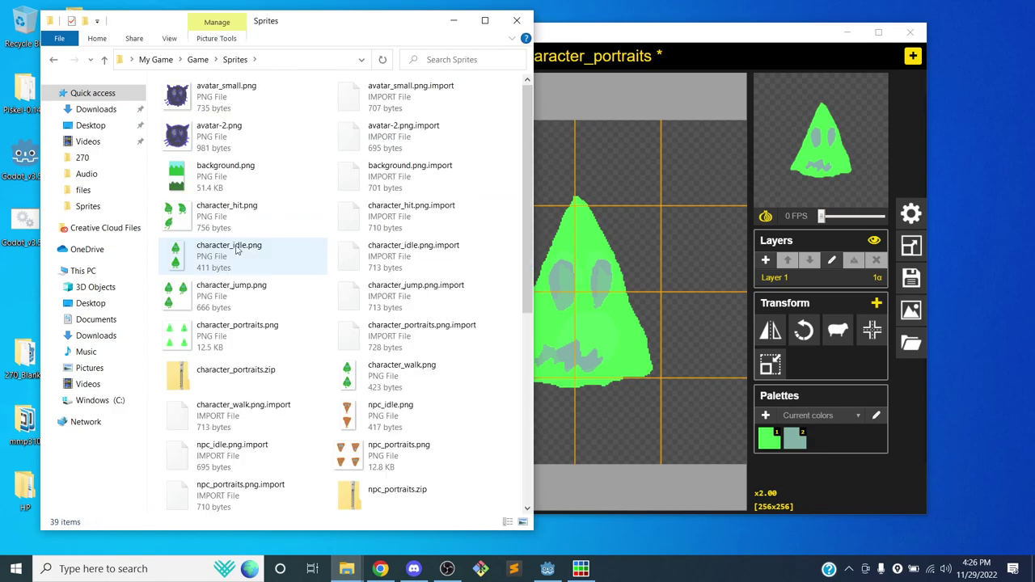
Extract character_portraits.zip into a character_portraits folder inside Sprites and close the window showing the extracted files
scroll(178, 279, down, 4)
scroll(182, 258, up, 3)
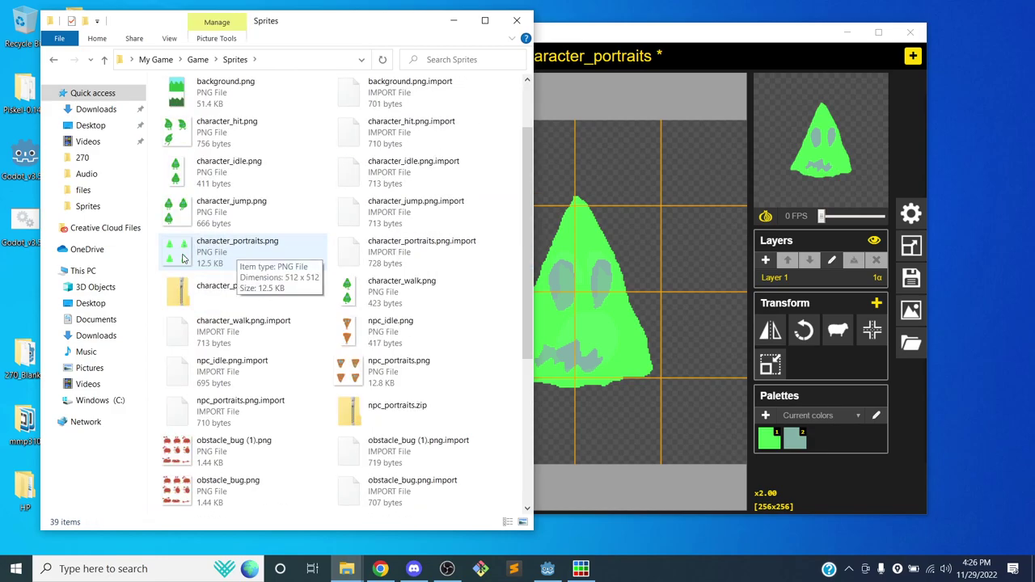
click(181, 290)
right_click(214, 292)
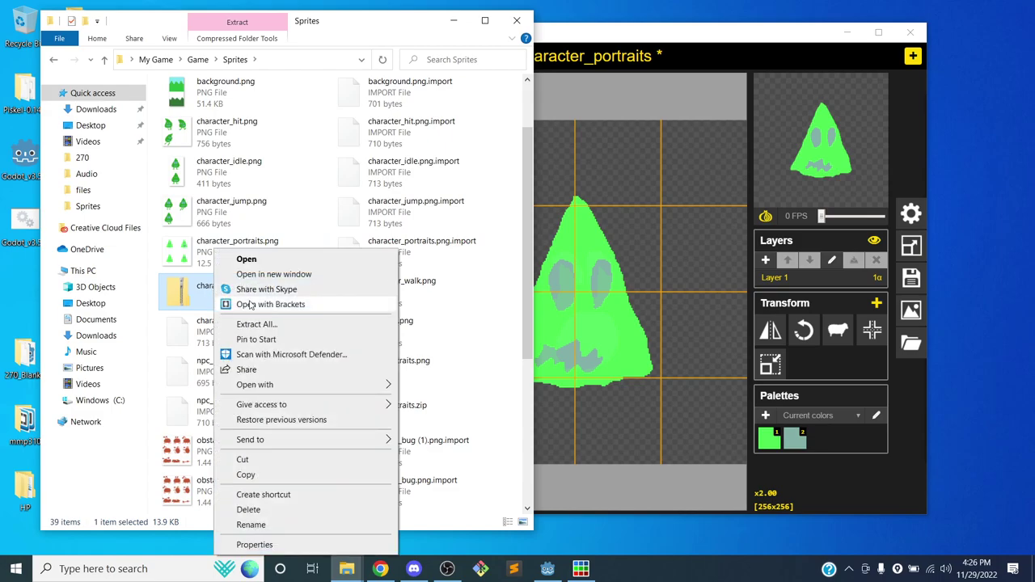
click(285, 330)
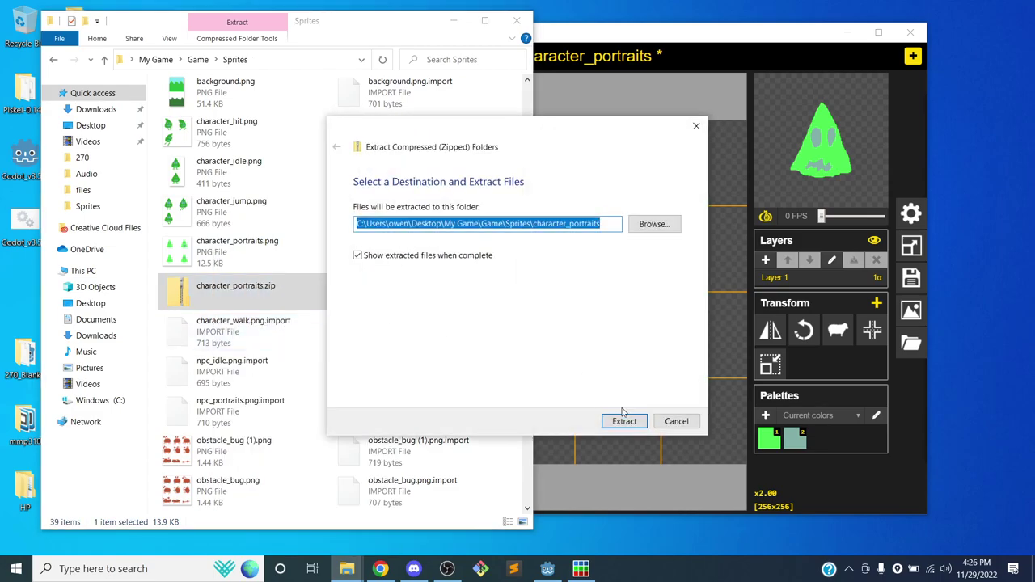
click(626, 420)
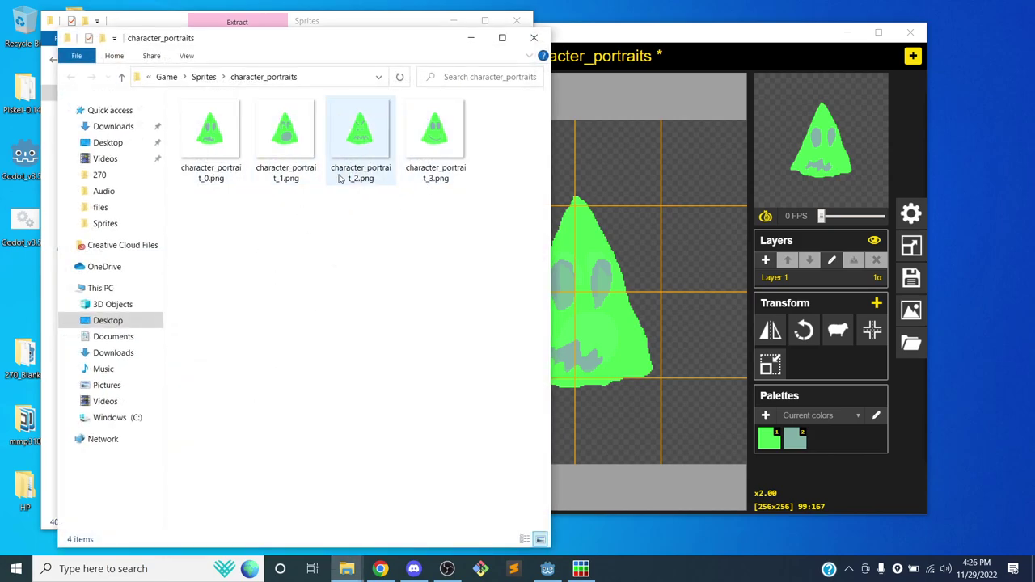
click(533, 37)
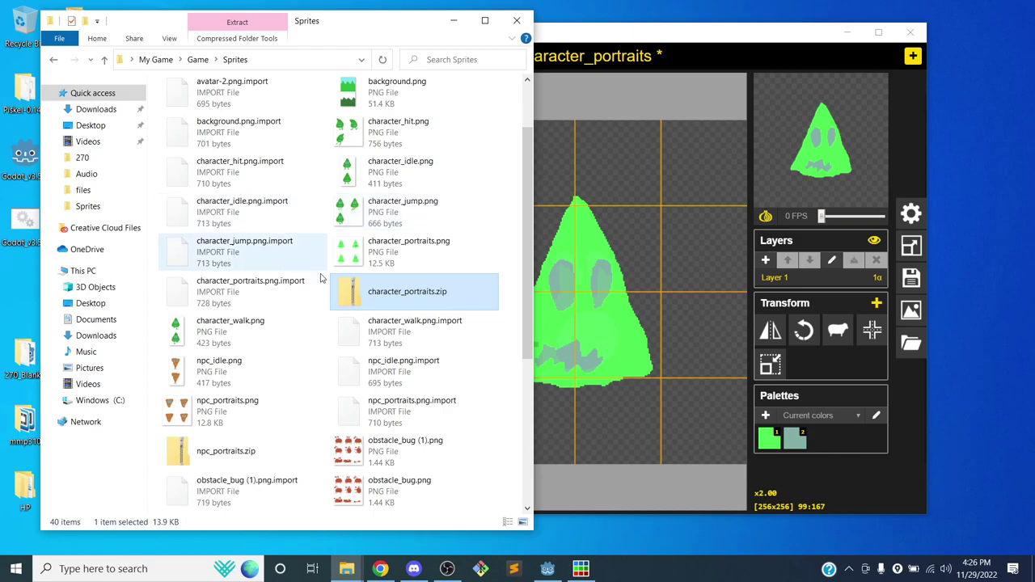
Extract npc_portraits.zip into an npc_portraits folder inside Sprites and close the window showing the extracted files
scroll(279, 344, down, 1)
click(240, 336)
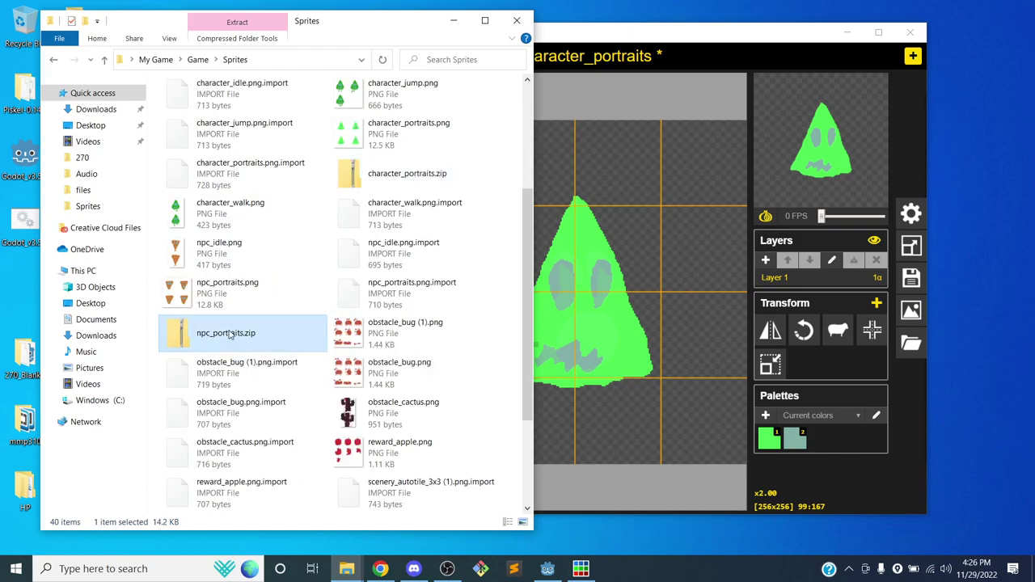
right_click(231, 333)
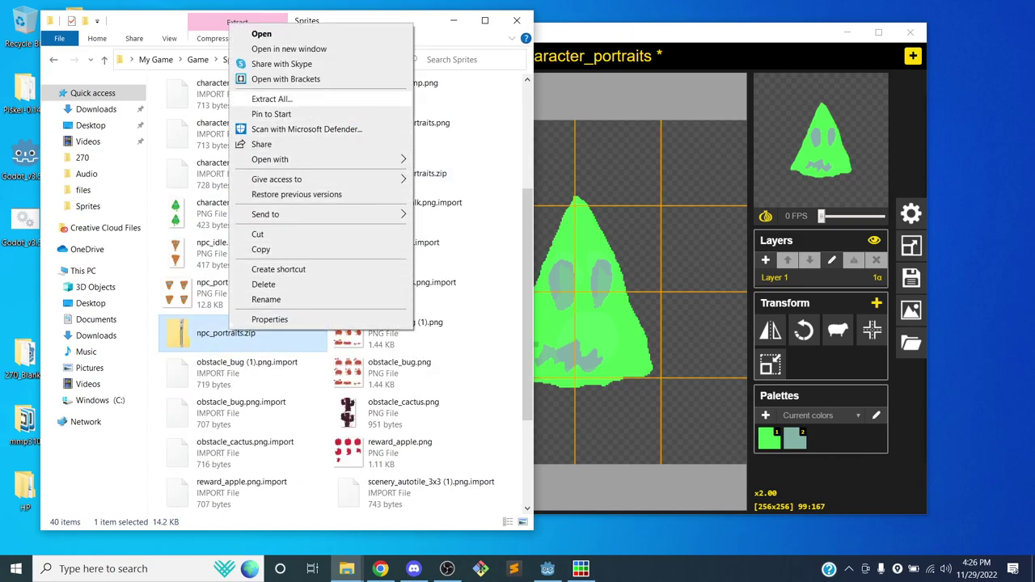
click(272, 99)
click(623, 421)
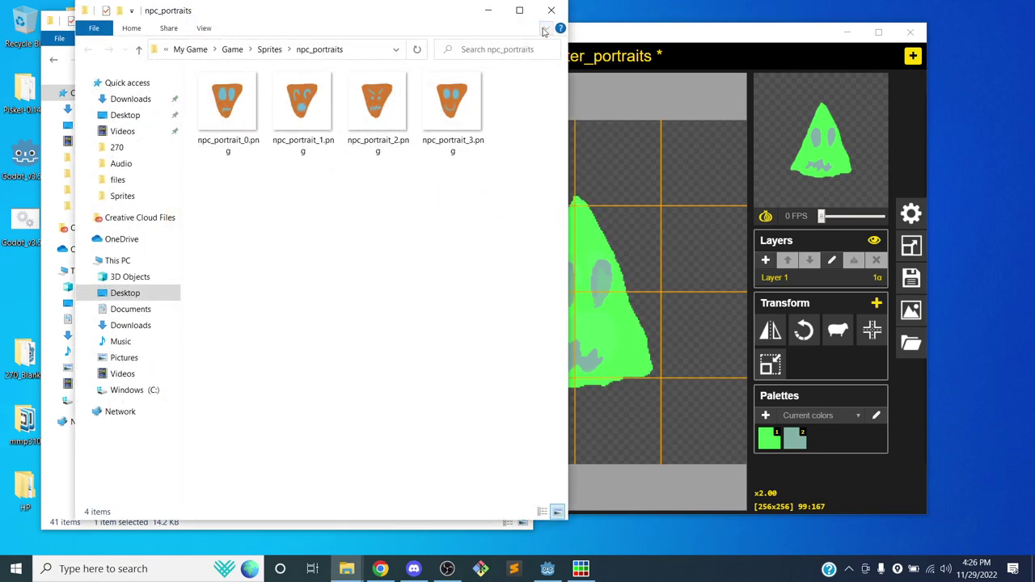
key(ctrl+w)
Delete npc_portraits.zip and character_portraits.zip from the Sprites folder
scroll(393, 235, down, 2)
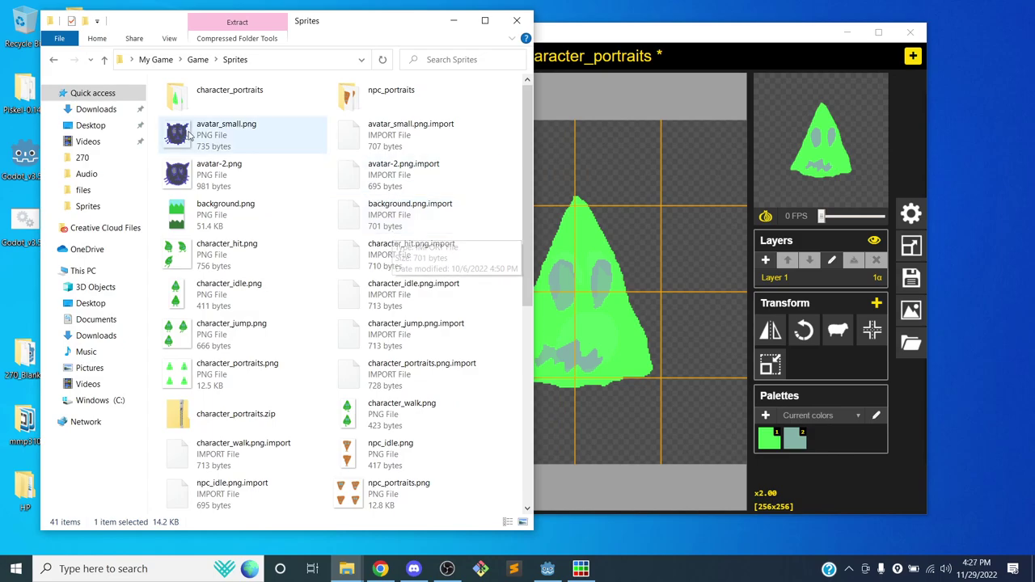
click(214, 100)
click(380, 93)
scroll(356, 192, down, 5)
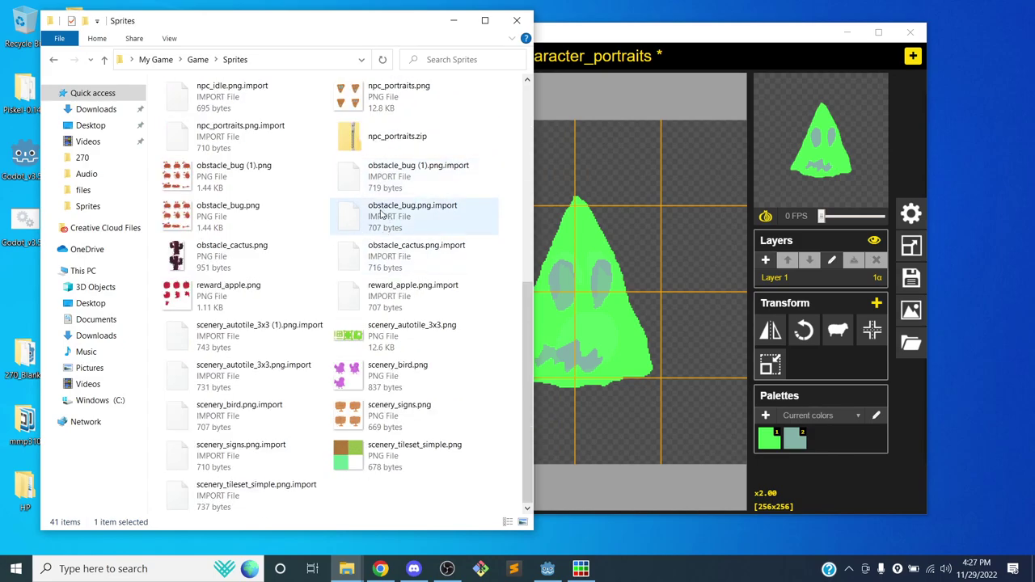
scroll(355, 206, up, 3)
click(375, 371)
right_click(374, 372)
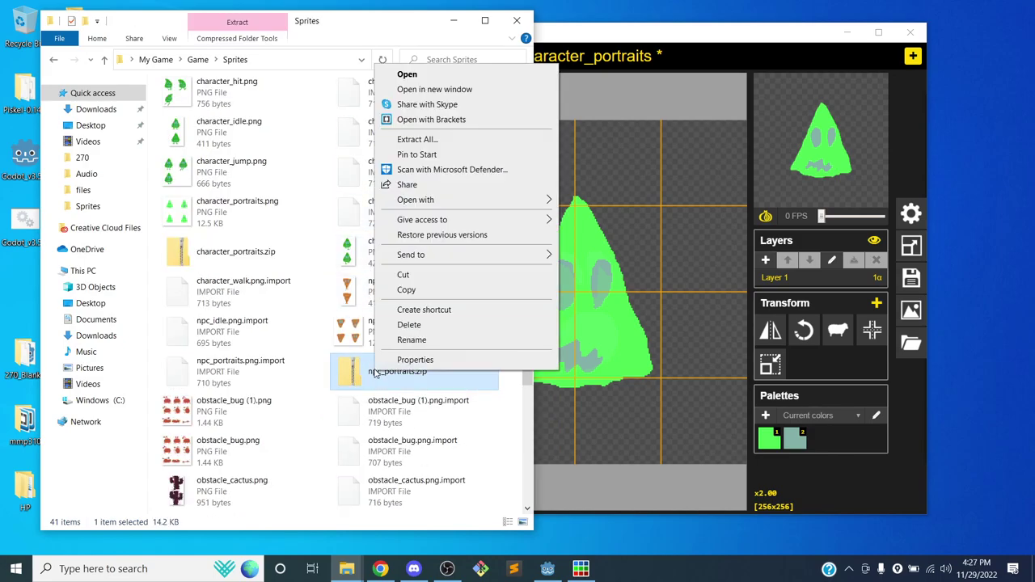
click(474, 324)
click(245, 252)
right_click(244, 252)
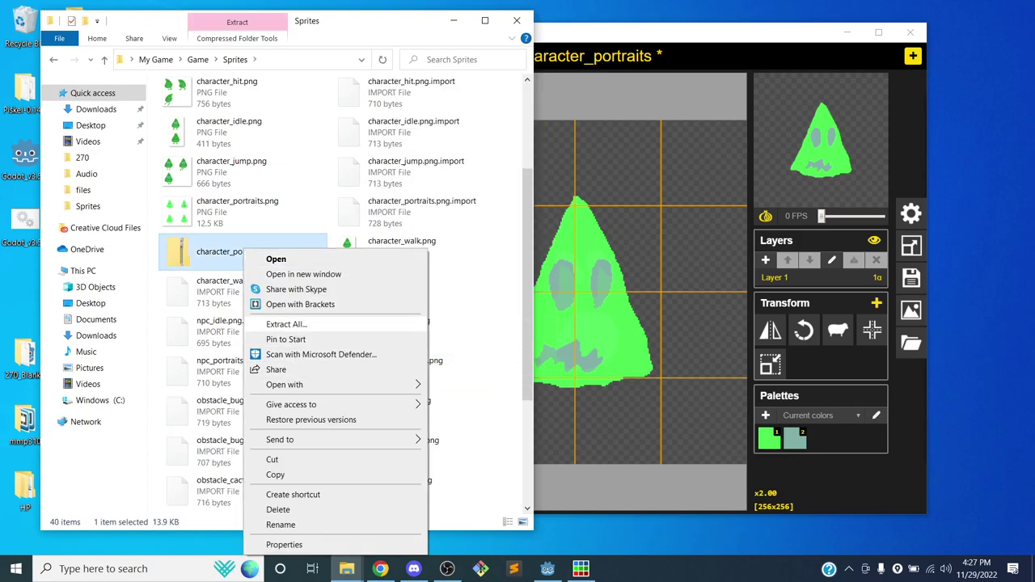
click(279, 509)
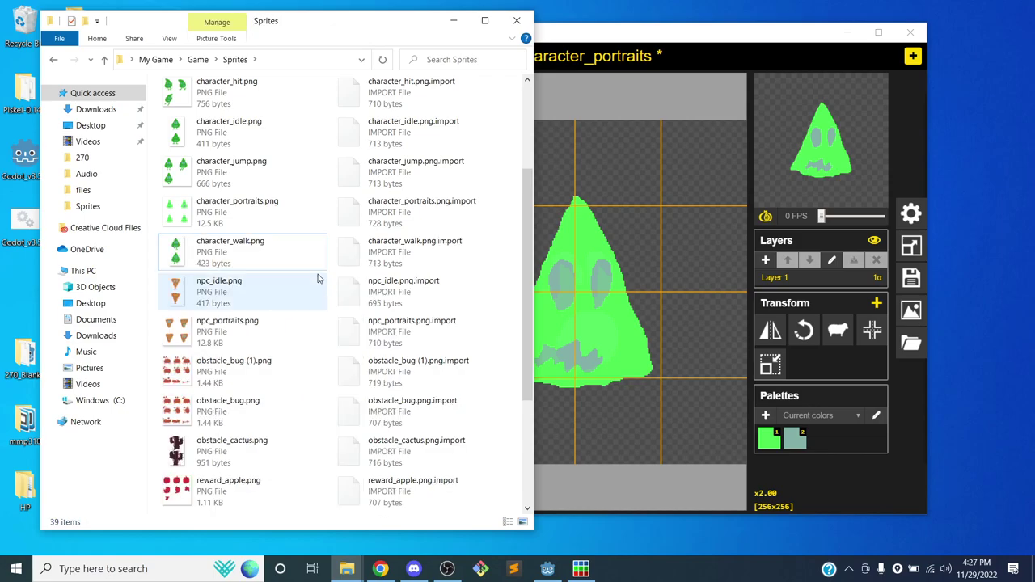
Switch to Godot and set the Player's Default portrait to character_portrait_0.png from res://Sprites/character_portraits
click(547, 568)
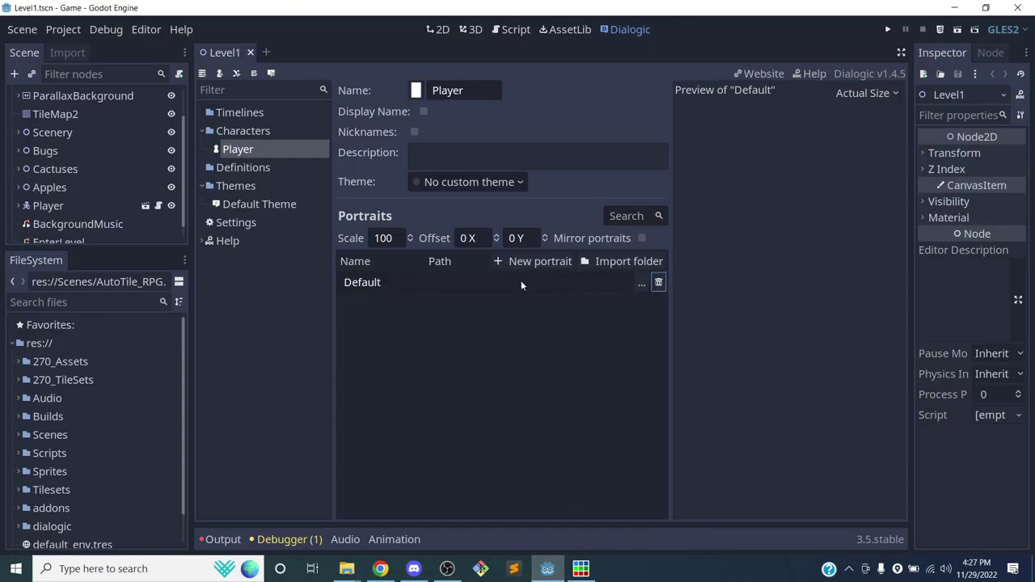
click(641, 282)
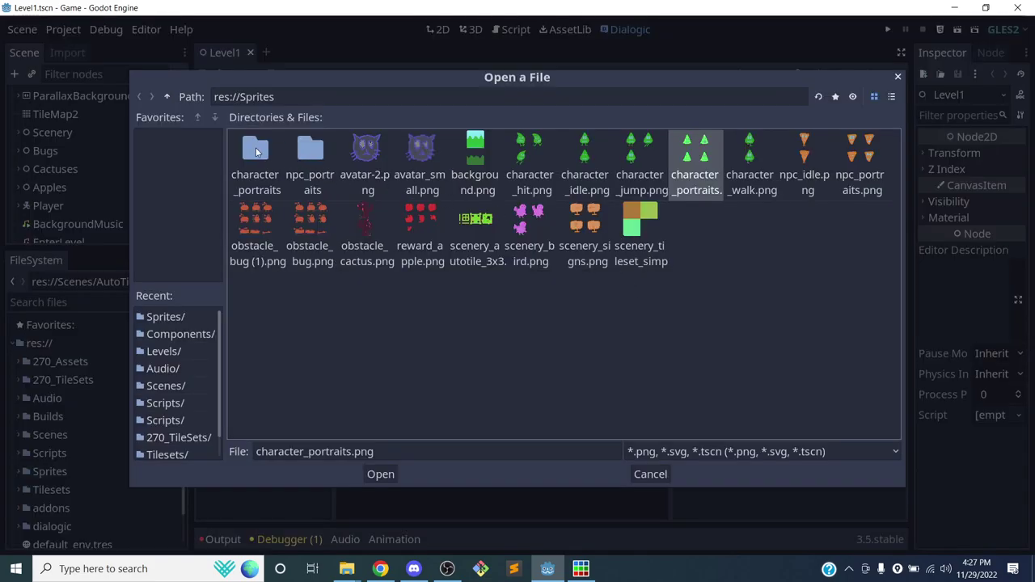
double_click(255, 148)
click(247, 162)
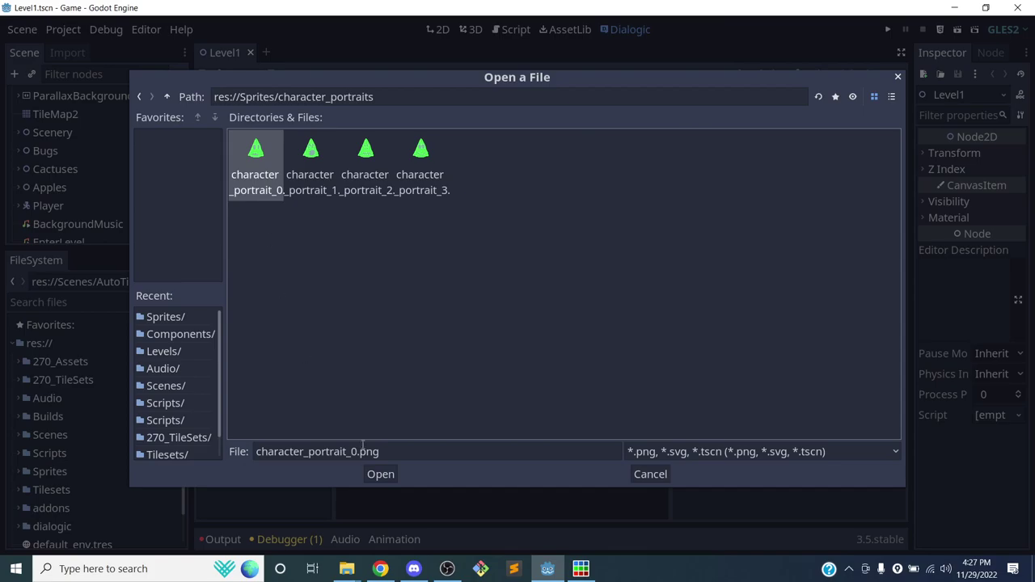
click(380, 474)
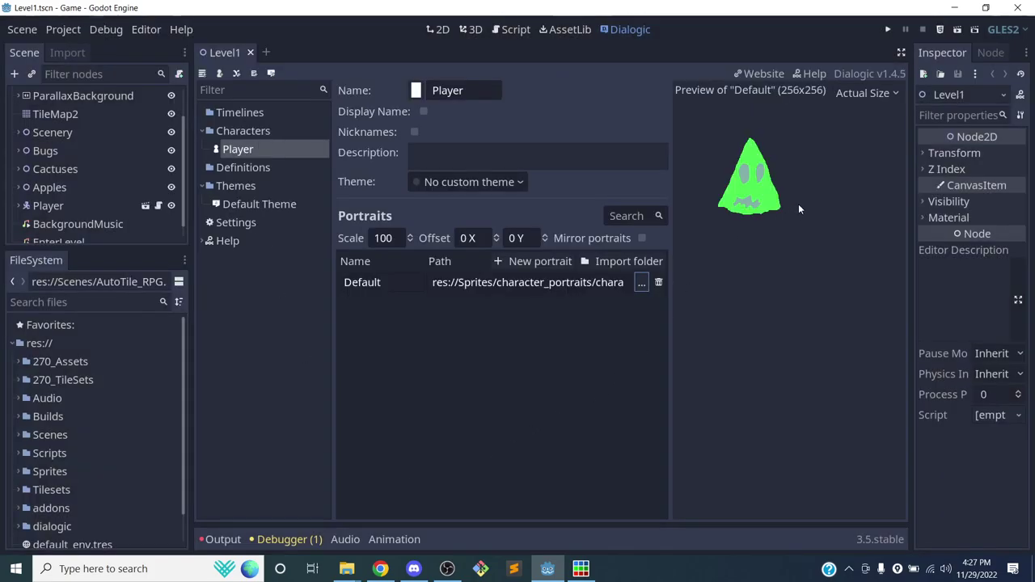
Add character_portrait_1.png as a new Player portrait and name it Surprised
click(497, 261)
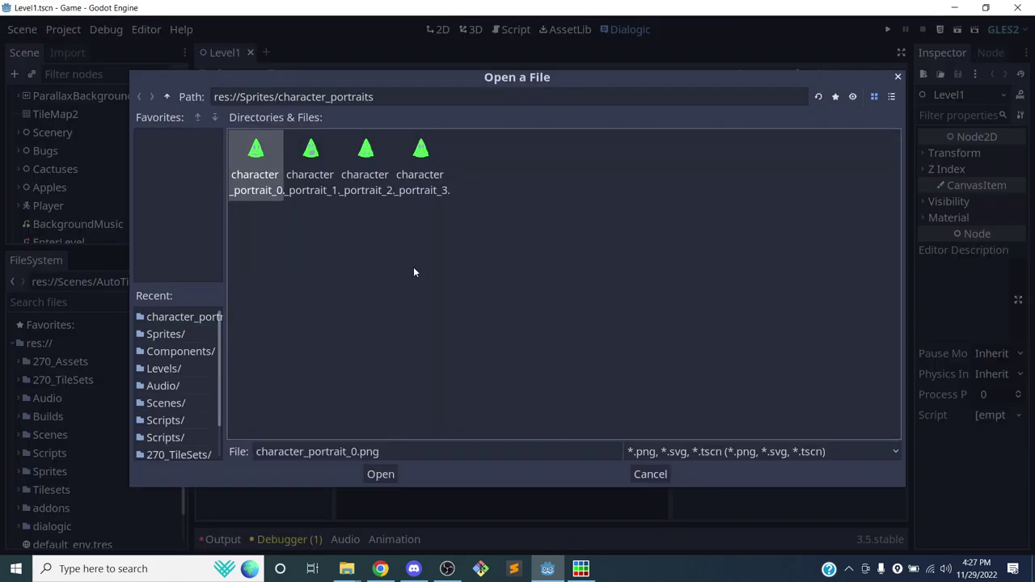
click(327, 166)
click(381, 474)
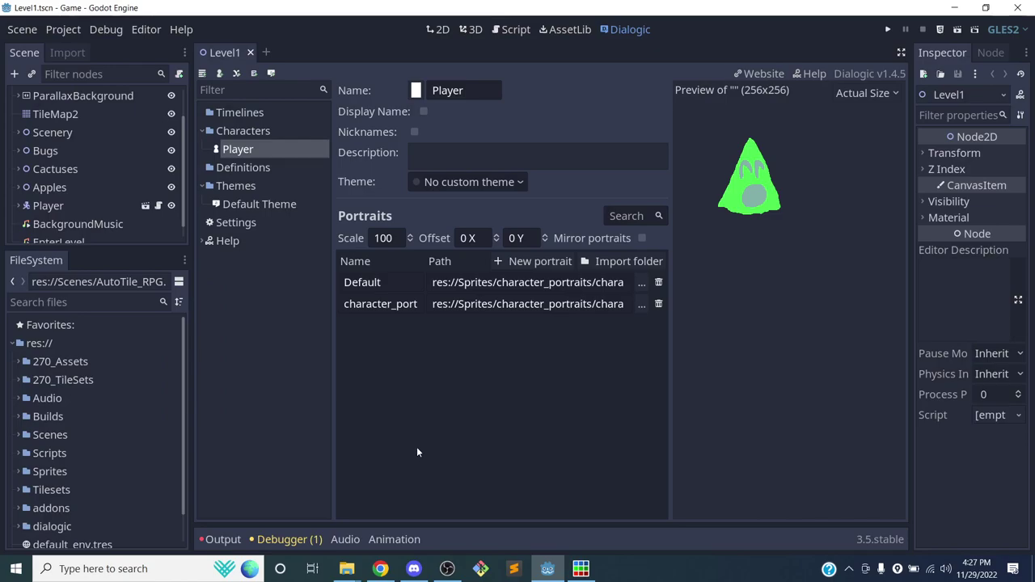
double_click(396, 304)
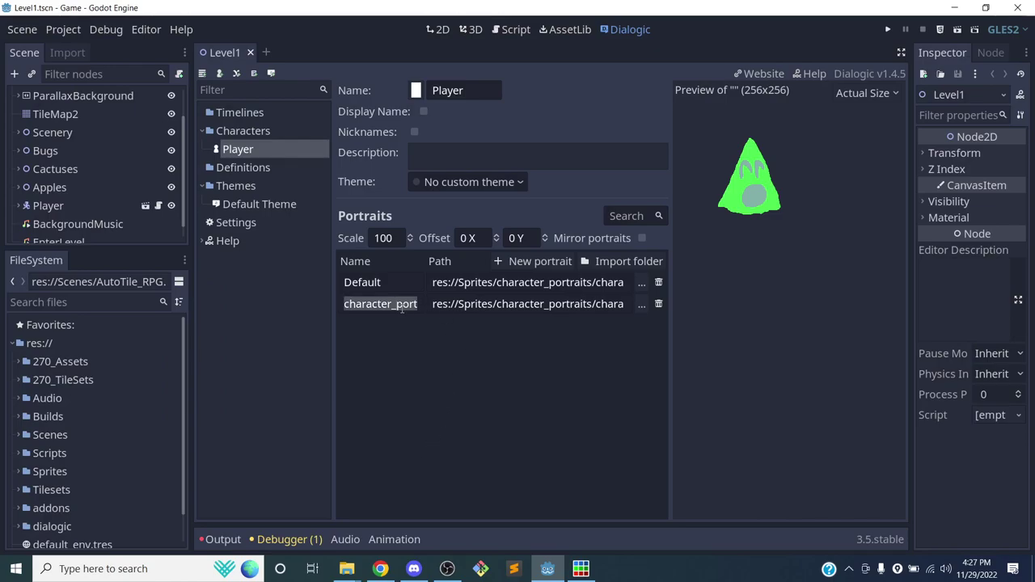
text(Surprised)
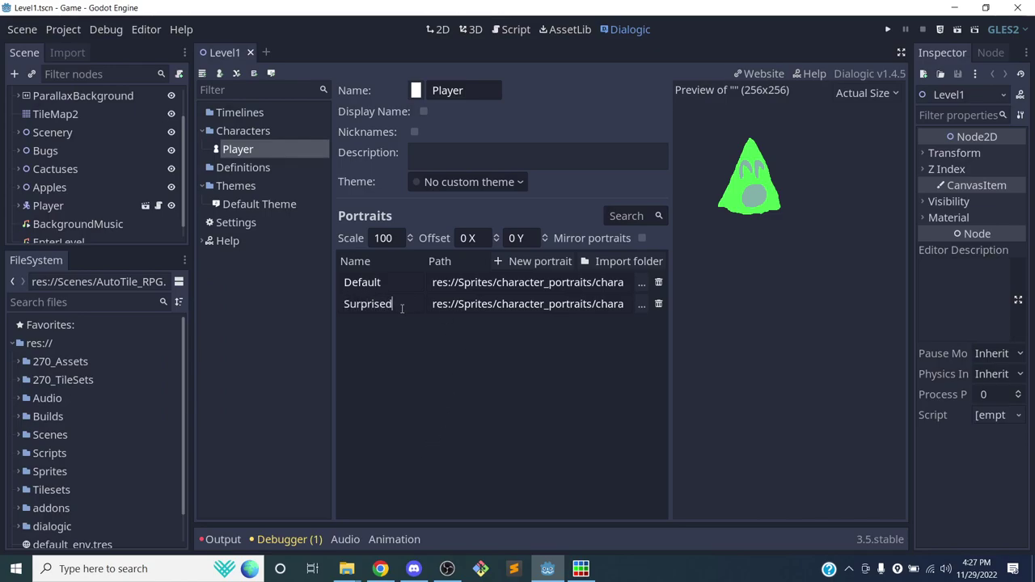
Add character_portrait_2.png as a new Player portrait and name it Angry
click(521, 260)
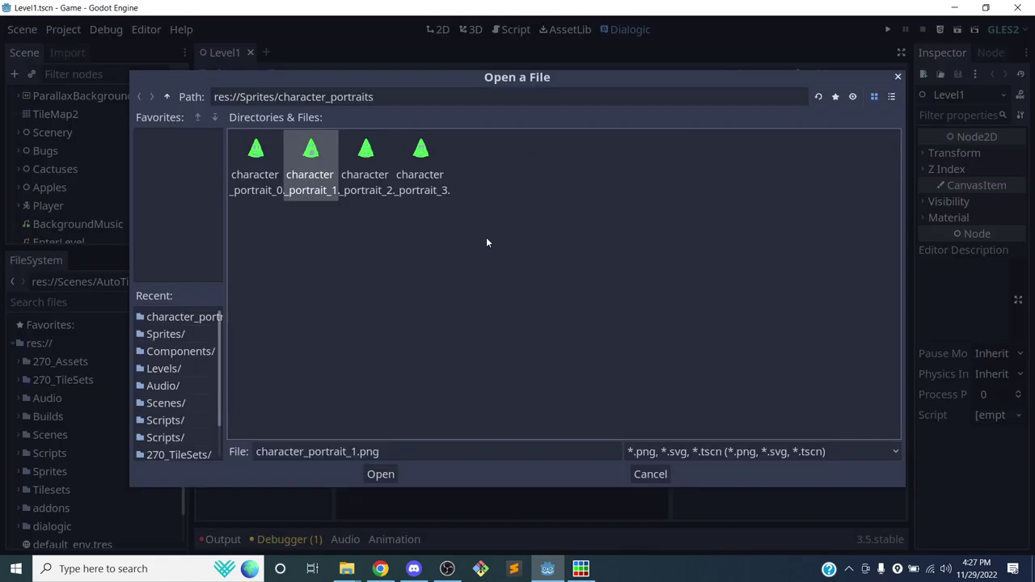
click(366, 179)
click(376, 473)
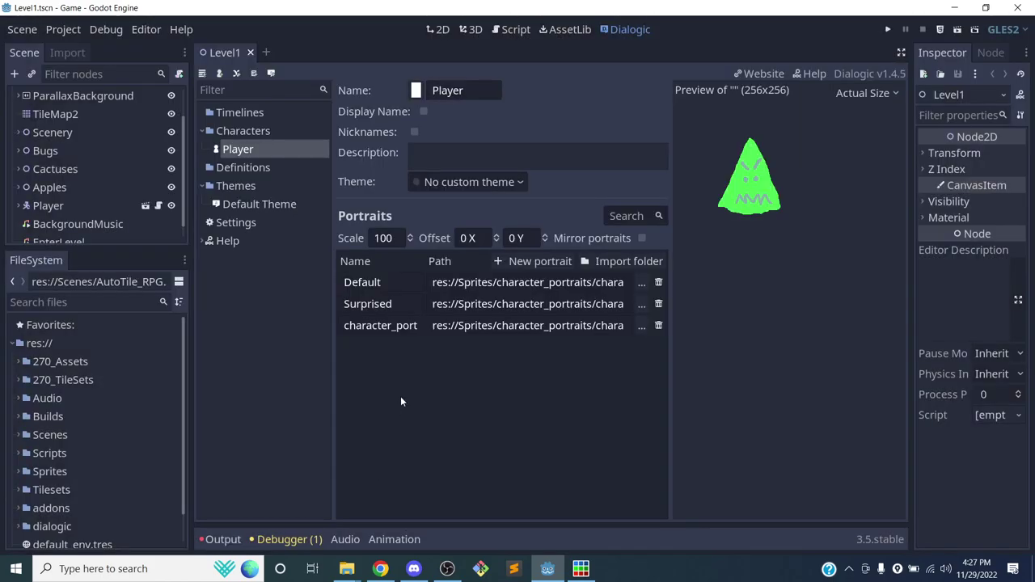
double_click(369, 325)
text(Angry)
Add character_portrait_3.png as a new Player portrait and name it Happy
click(533, 260)
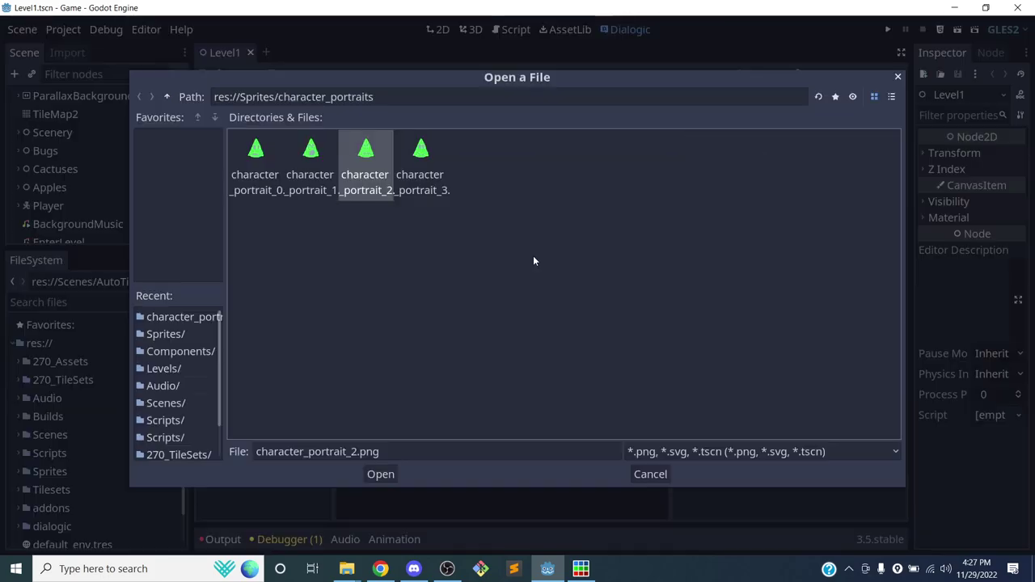
click(422, 173)
click(377, 474)
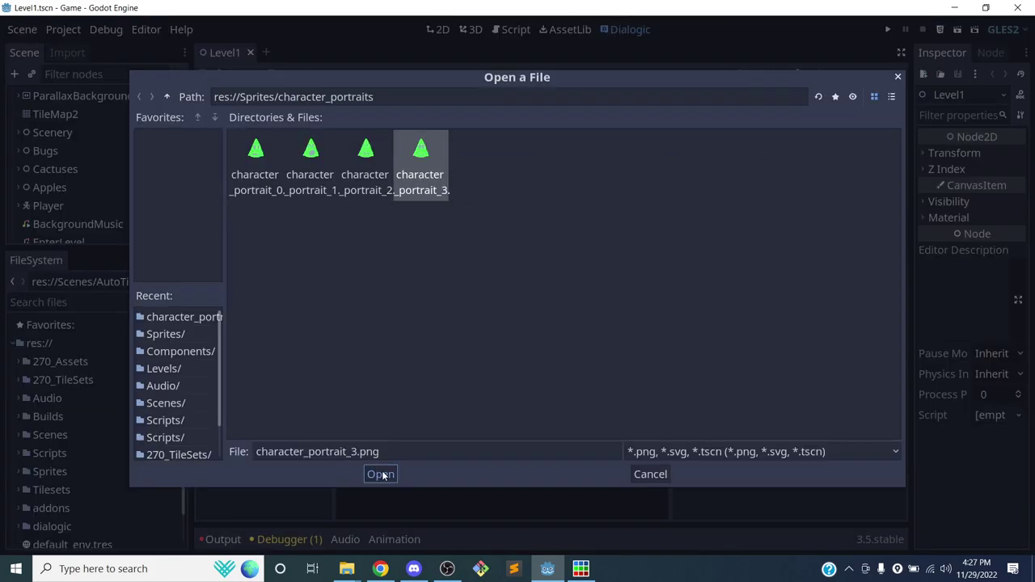
double_click(400, 342)
text(Happy)
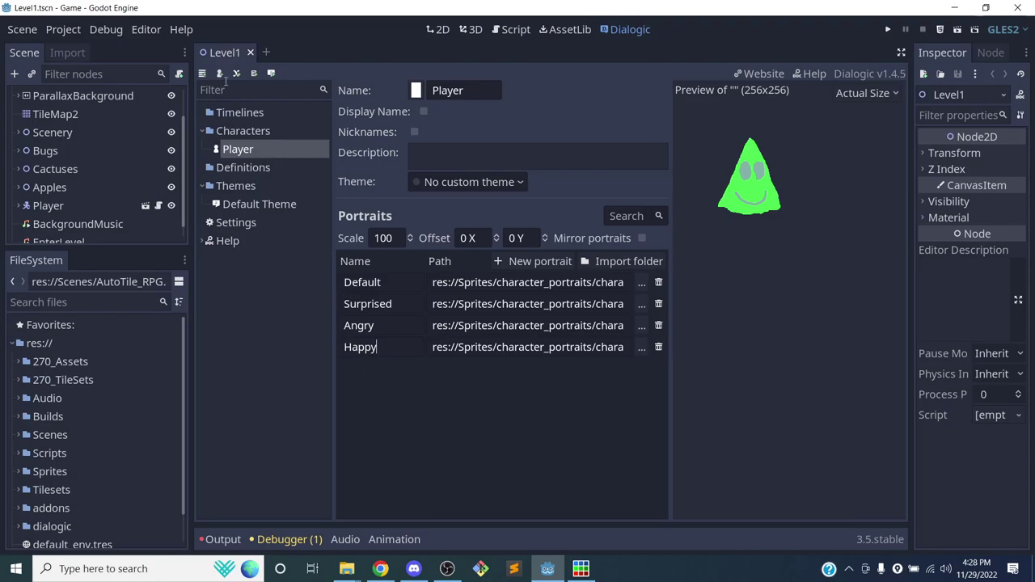
Try a light green for the Player character's color, then sample a color from the portrait preview instead
click(417, 90)
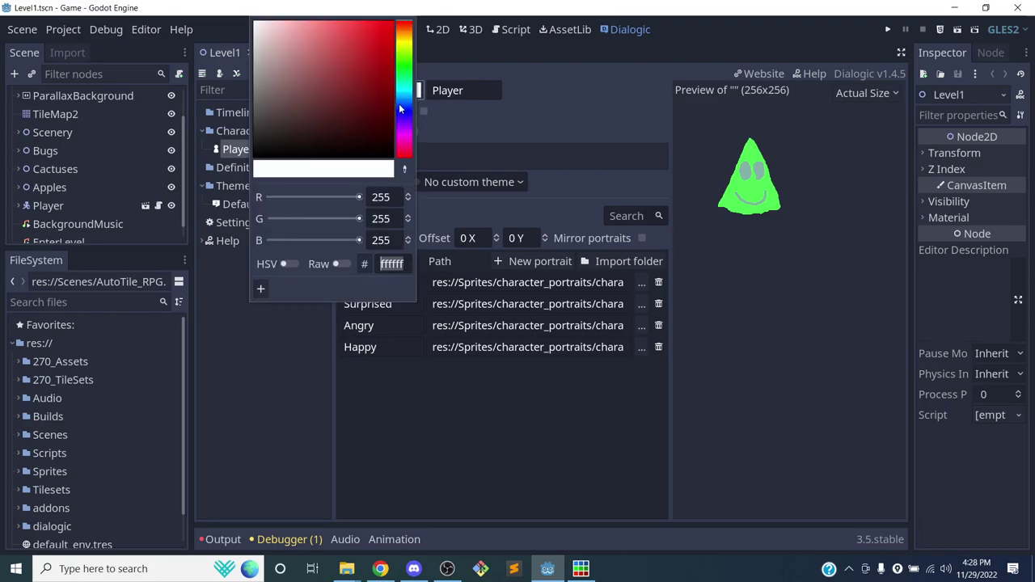
drag(397, 98, 367, 52)
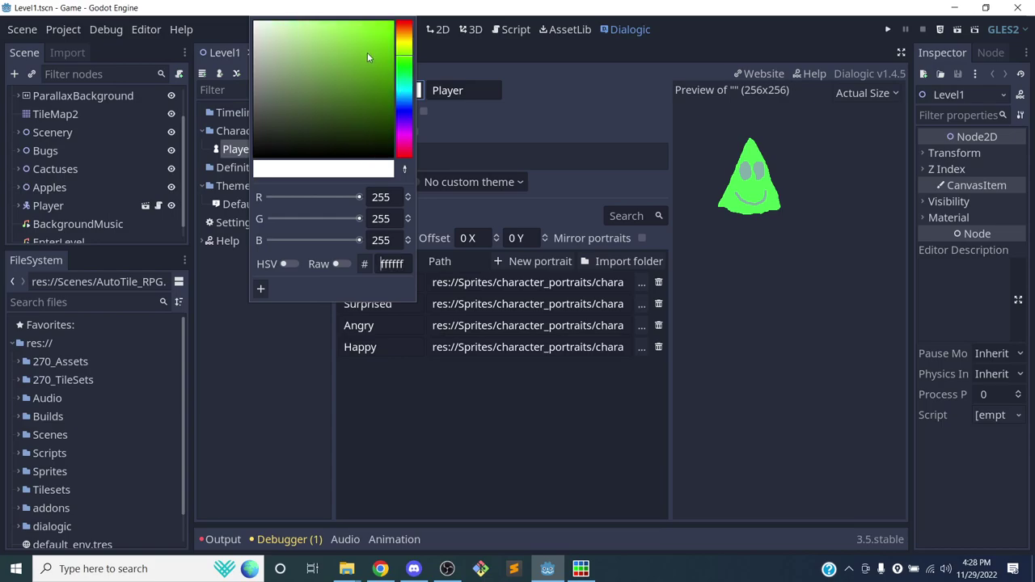
click(364, 40)
click(405, 169)
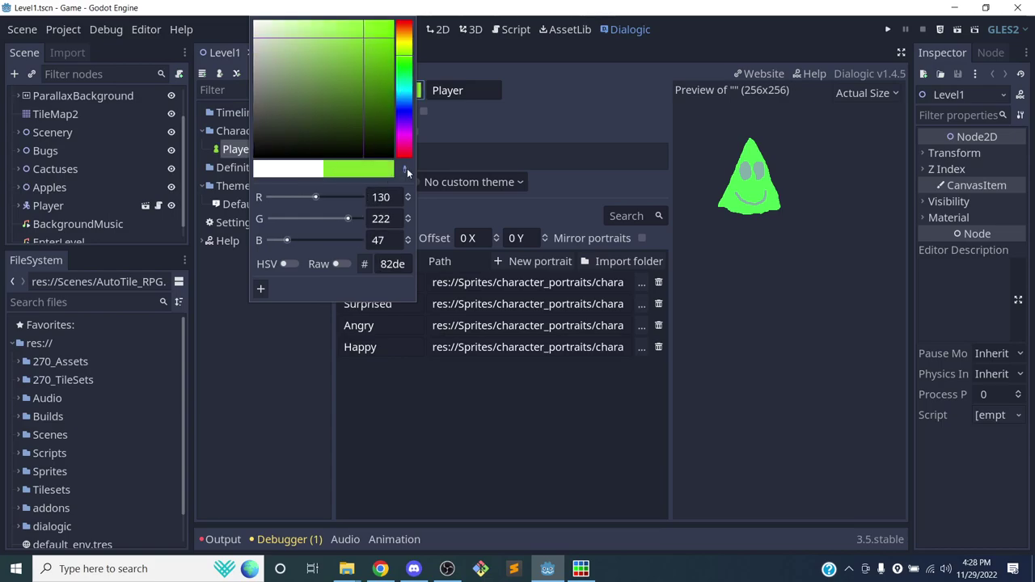
click(749, 193)
Set the Player character's color to the bright green sampled from its portrait preview
click(416, 91)
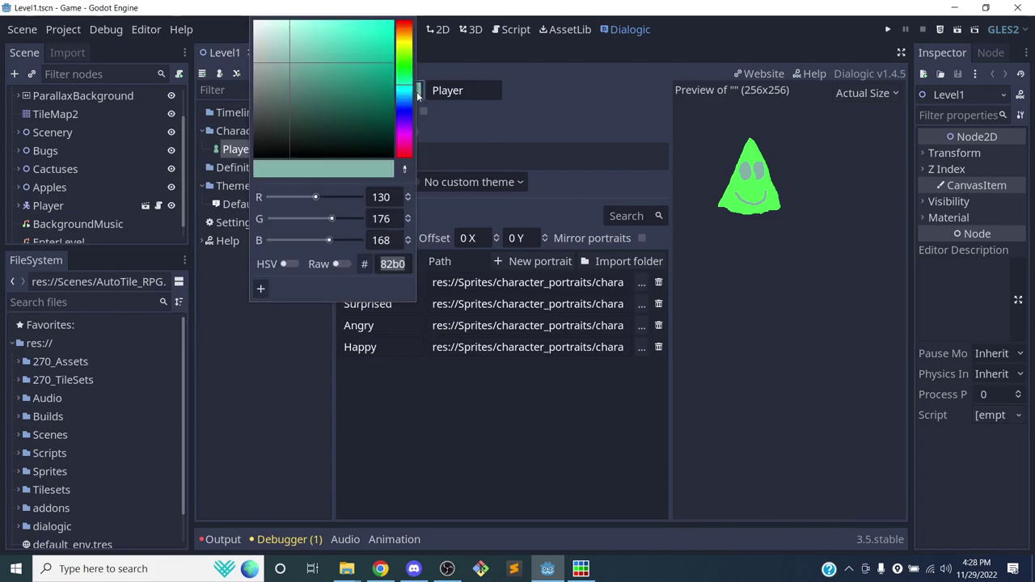
click(404, 169)
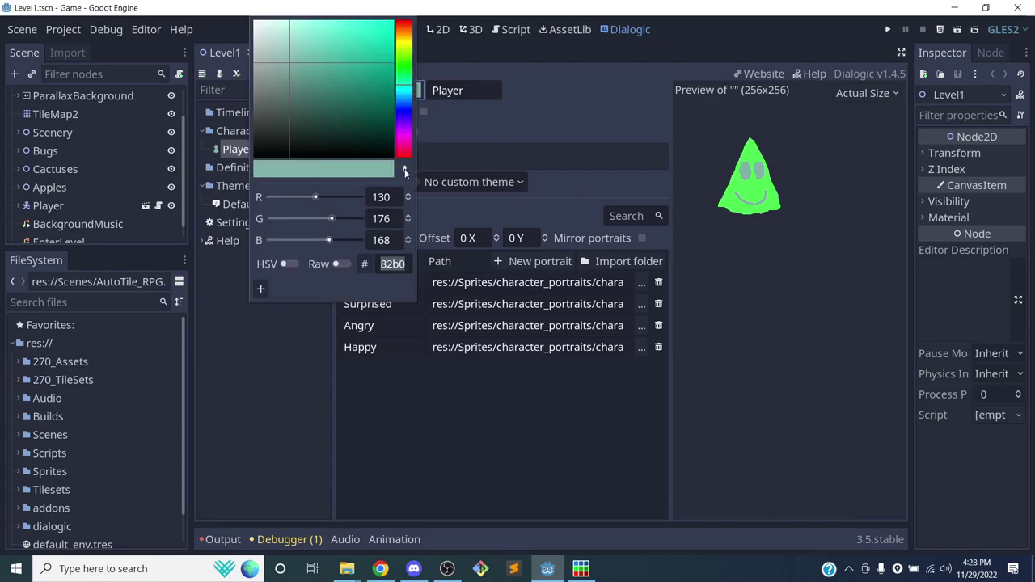
click(748, 193)
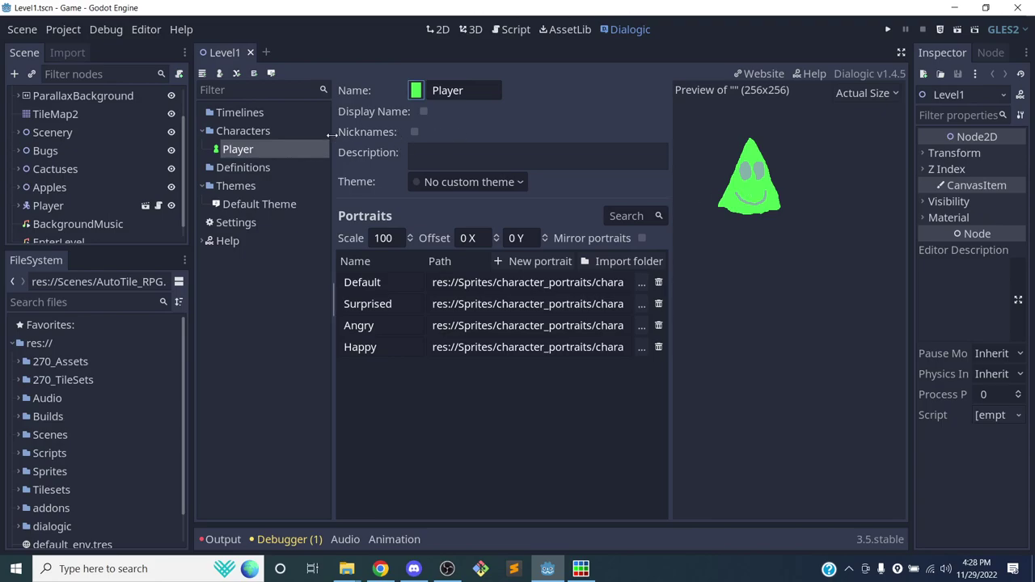
Create a new Dialogic character named NPC under Characters
click(249, 133)
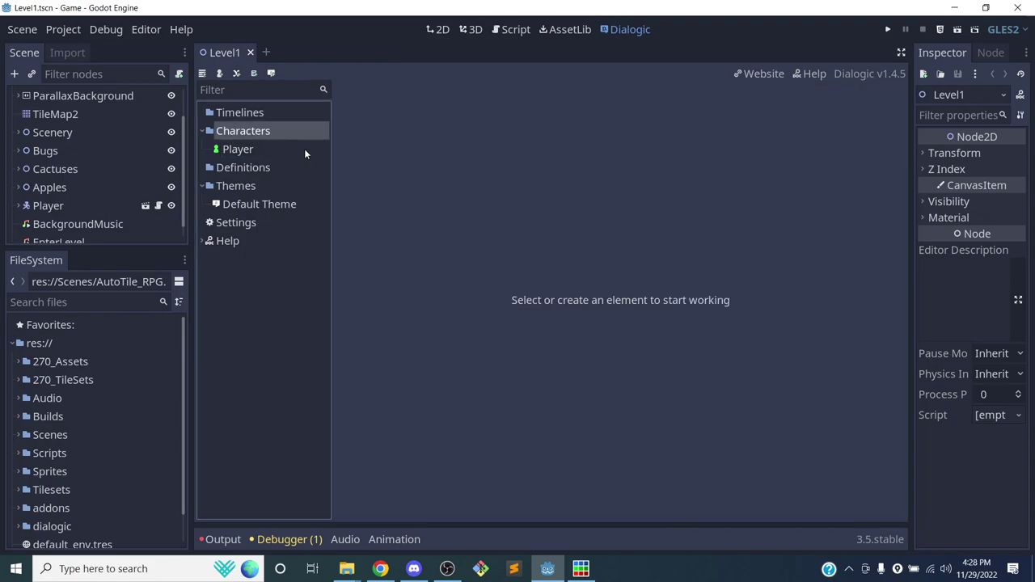
click(220, 73)
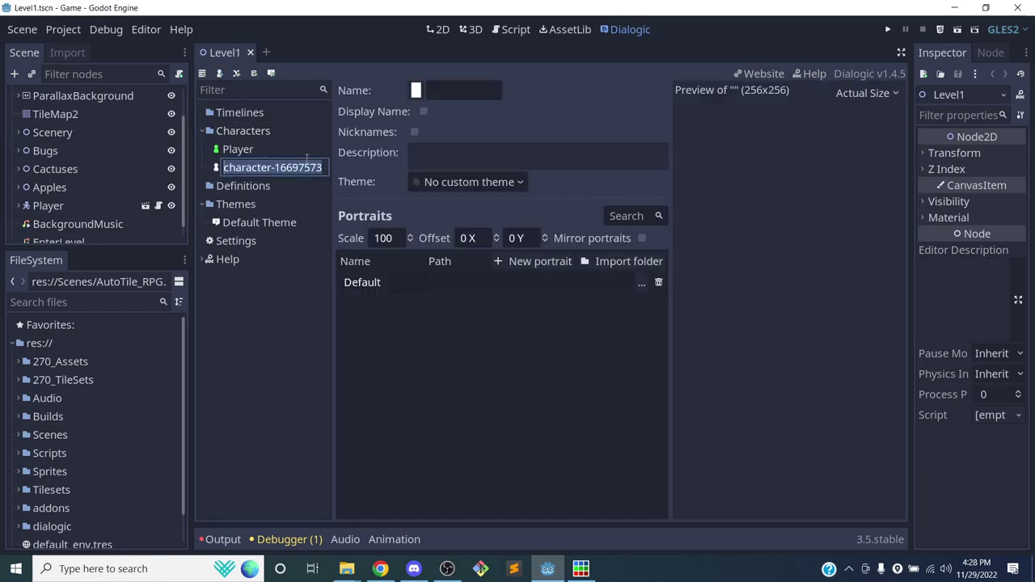
text(NPC)
key(Return)
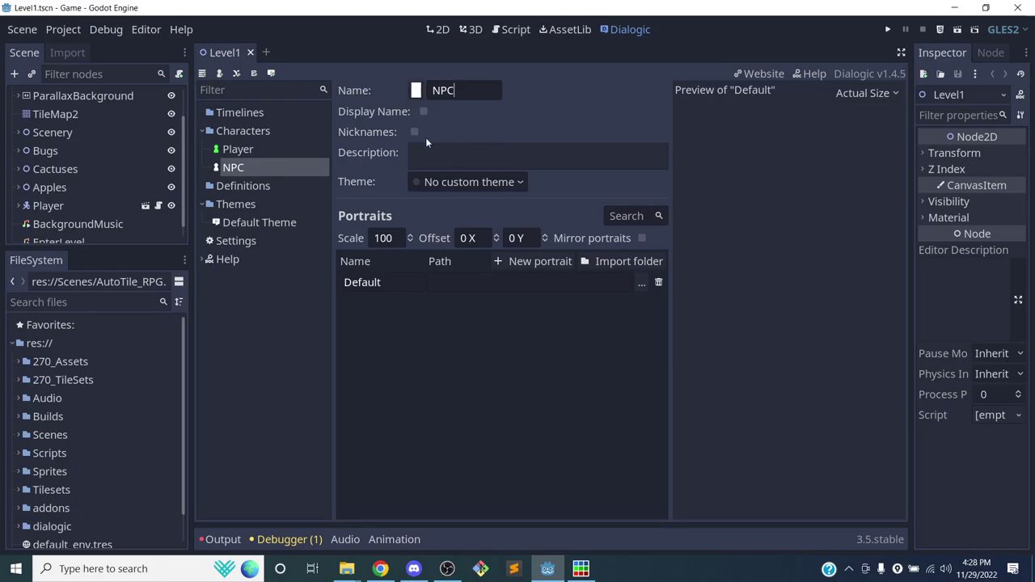
Set the NPC's Default portrait to npc_portrait_0.png from res://Sprites/npc_portraits
click(641, 281)
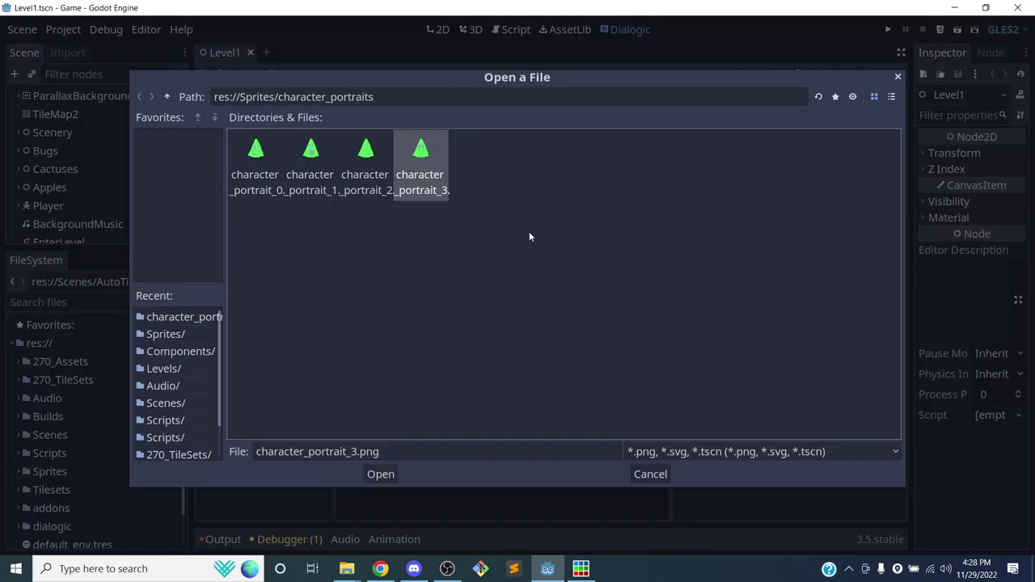
click(166, 96)
double_click(307, 154)
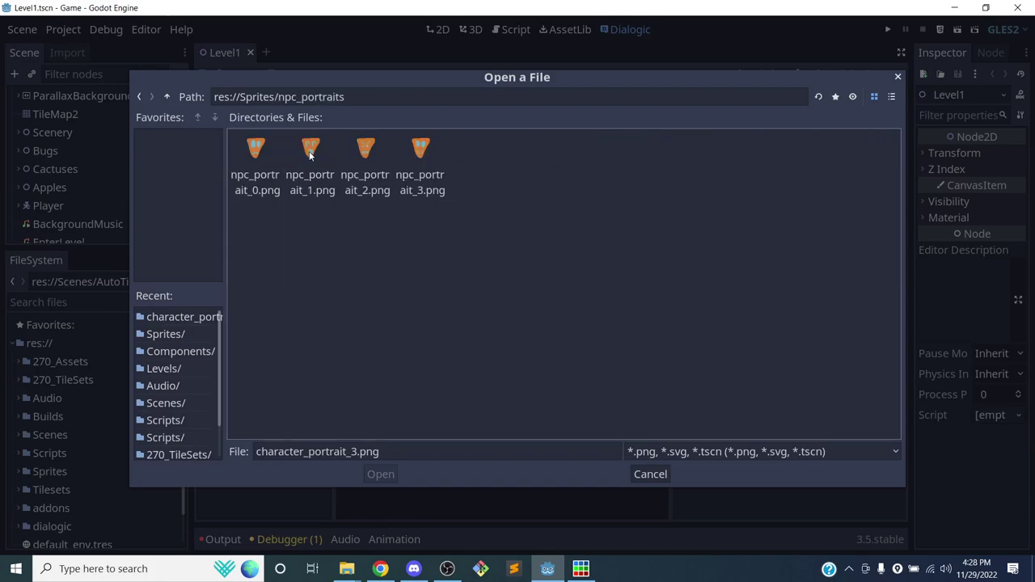
click(267, 172)
click(380, 473)
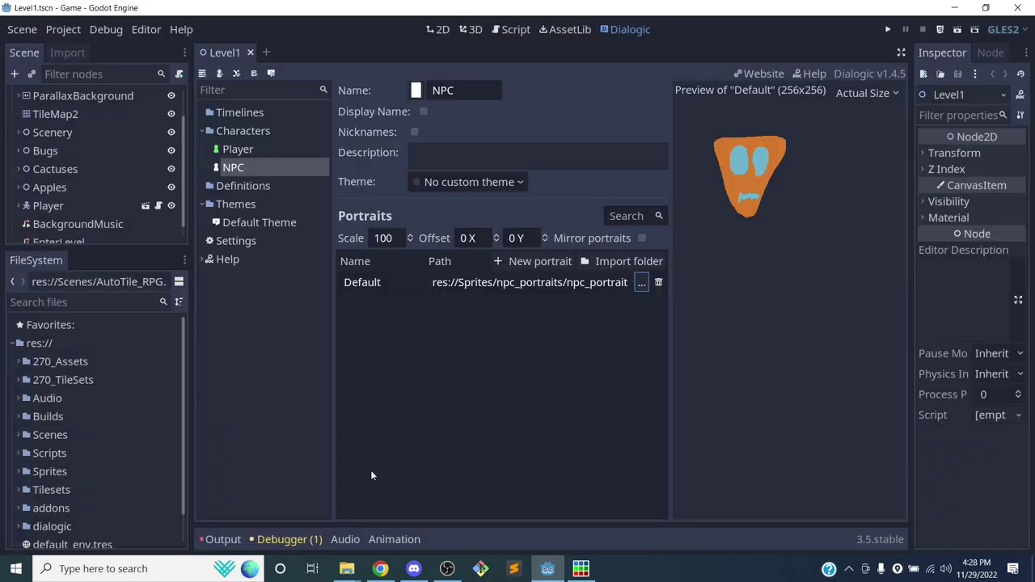
Add npc_portrait_1.png as a new NPC portrait and name it Surprise
click(509, 263)
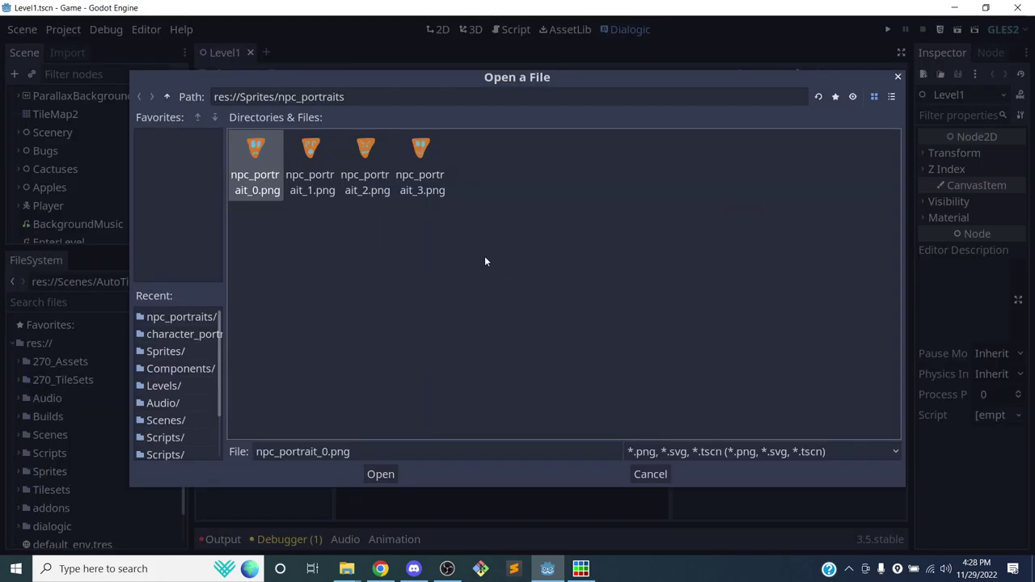
click(335, 170)
click(380, 474)
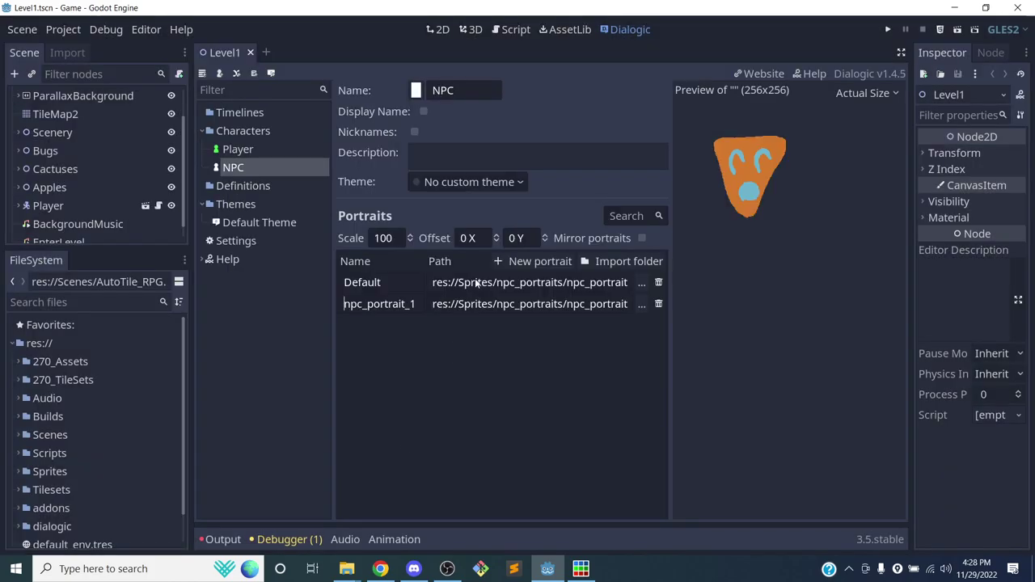
key(ctrl+a)
text(Surprise)
Add npc_portrait_2.png as a new NPC portrait and name it Angry
click(530, 261)
click(364, 181)
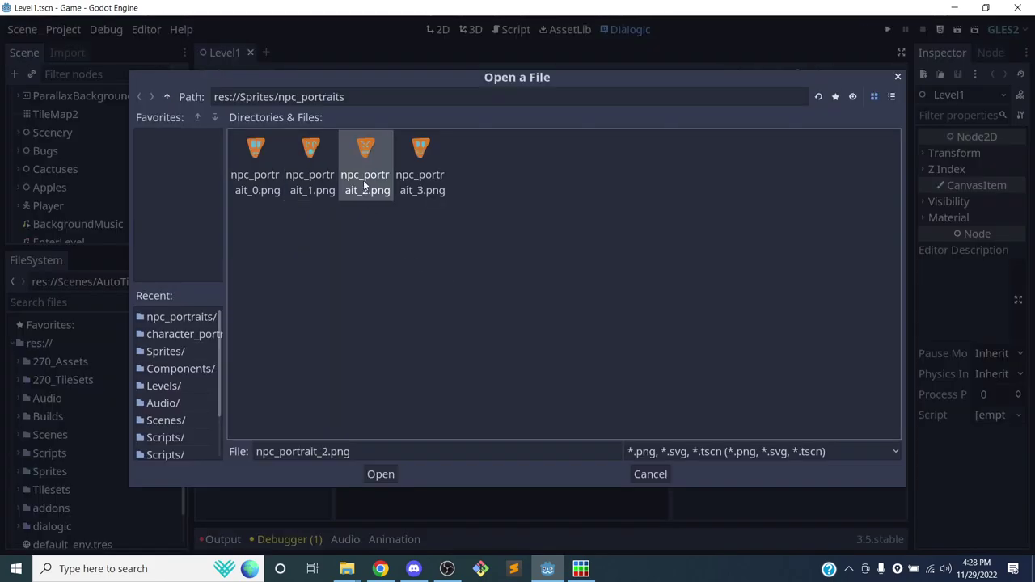
click(377, 477)
double_click(386, 325)
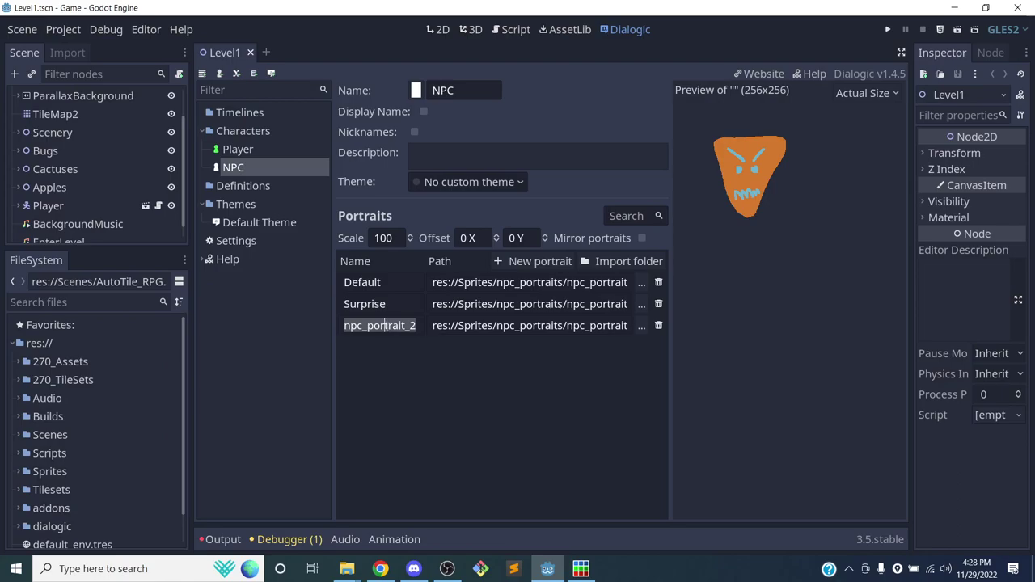
text(Angry)
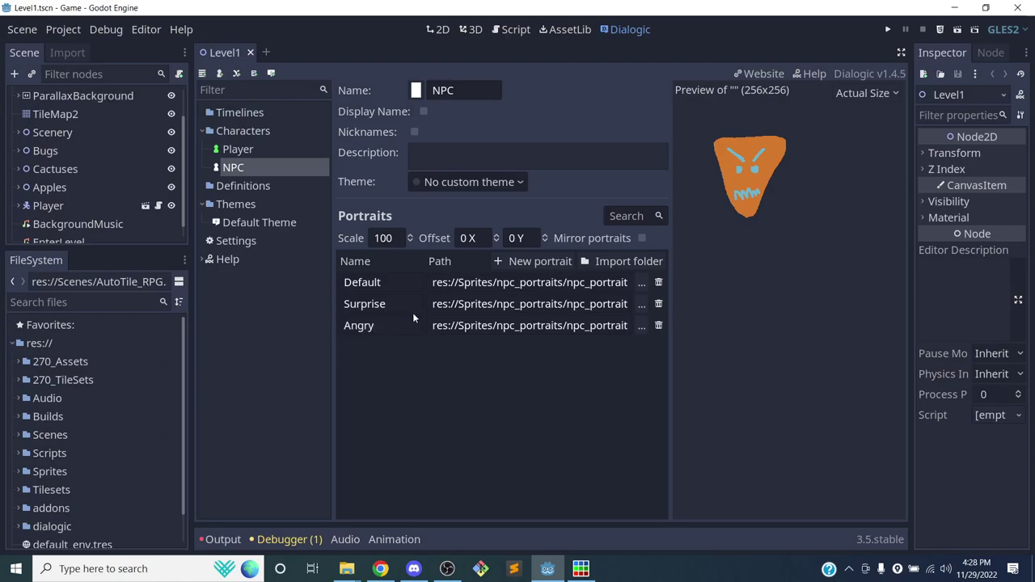
Add npc_portrait_3.png as a new NPC portrait and name it Happy
click(531, 261)
click(418, 164)
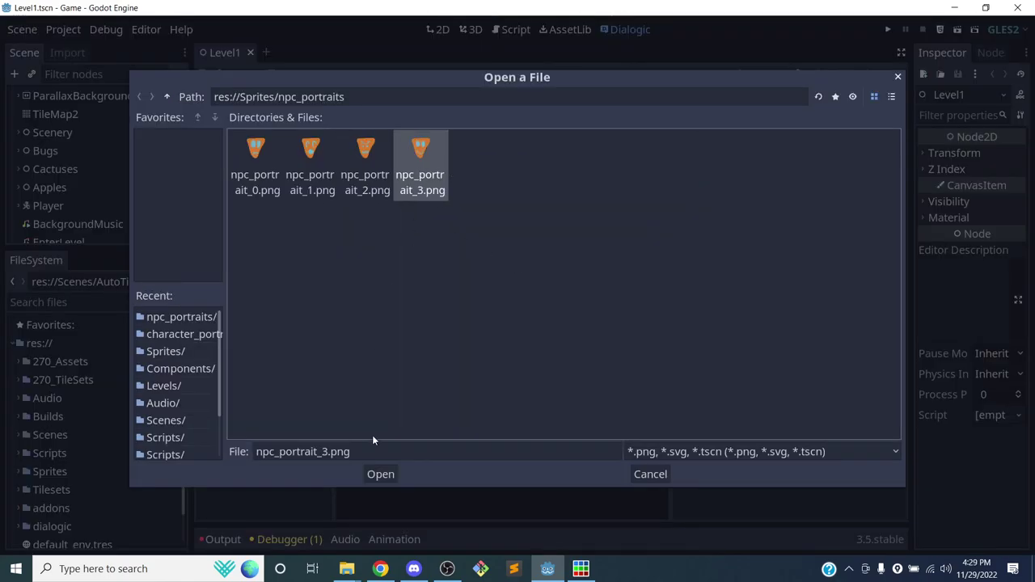
click(376, 474)
double_click(386, 346)
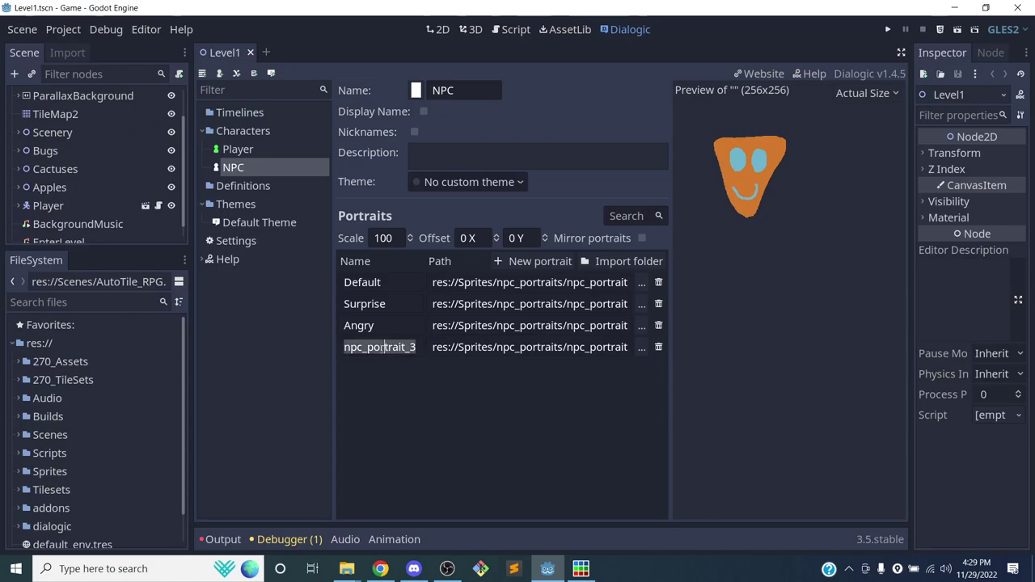
text(Happy)
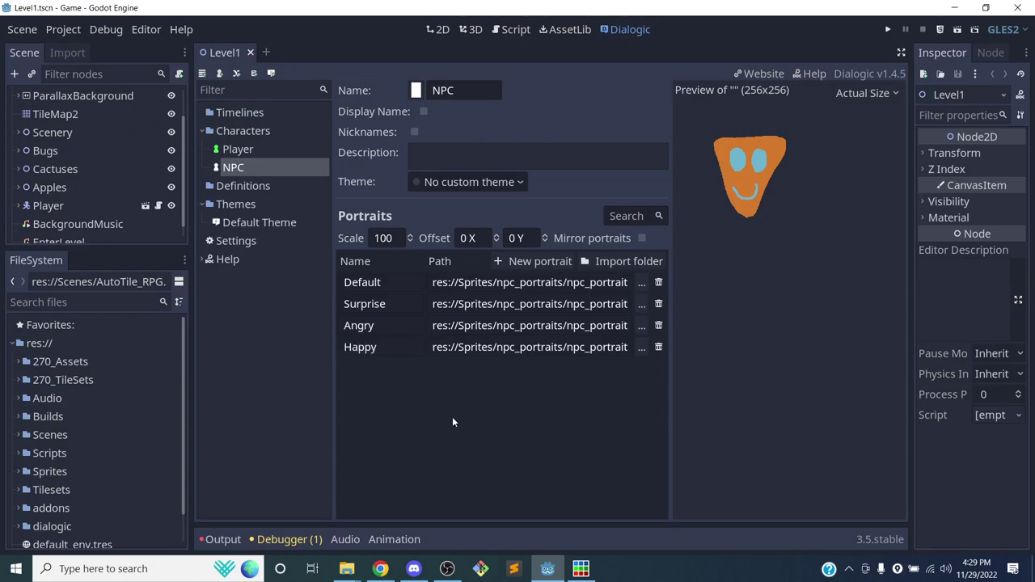
Set the NPC character's color to the orange sampled from its portrait preview
click(416, 91)
click(404, 168)
click(747, 176)
key(Escape)
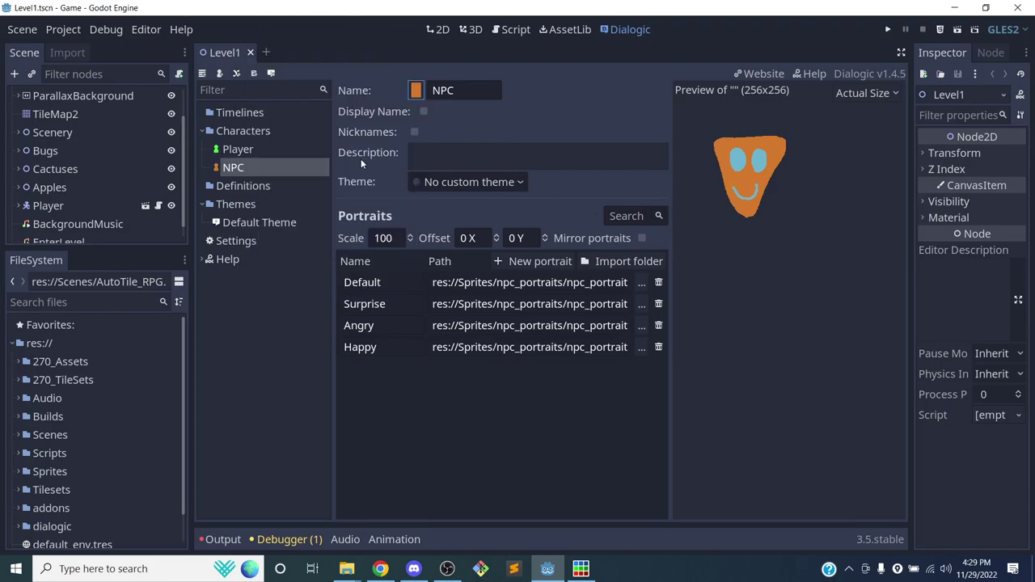
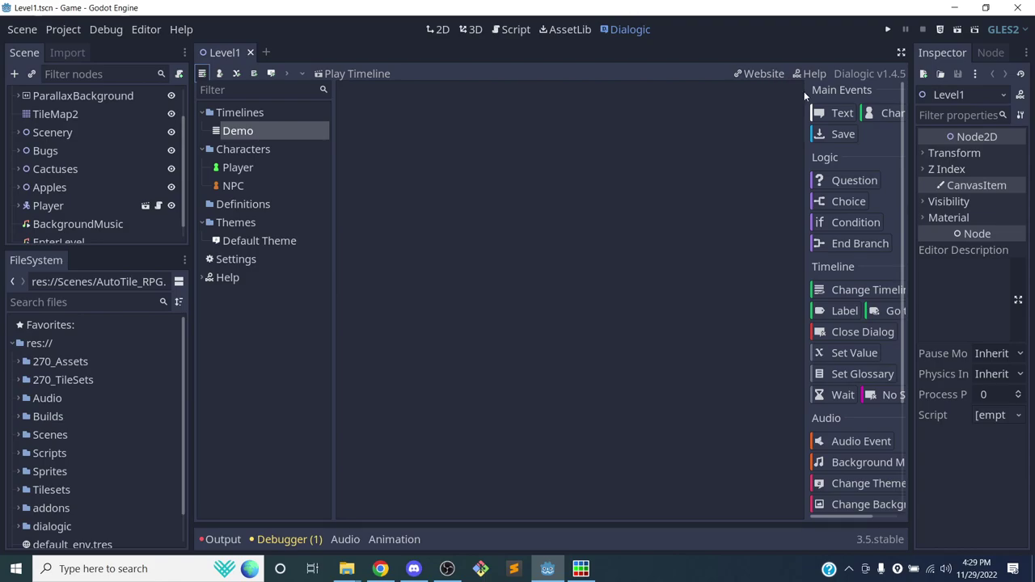
Widen the event list beside the Demo timeline and add a Character Join event for the Player
drag(333, 109, 305, 116)
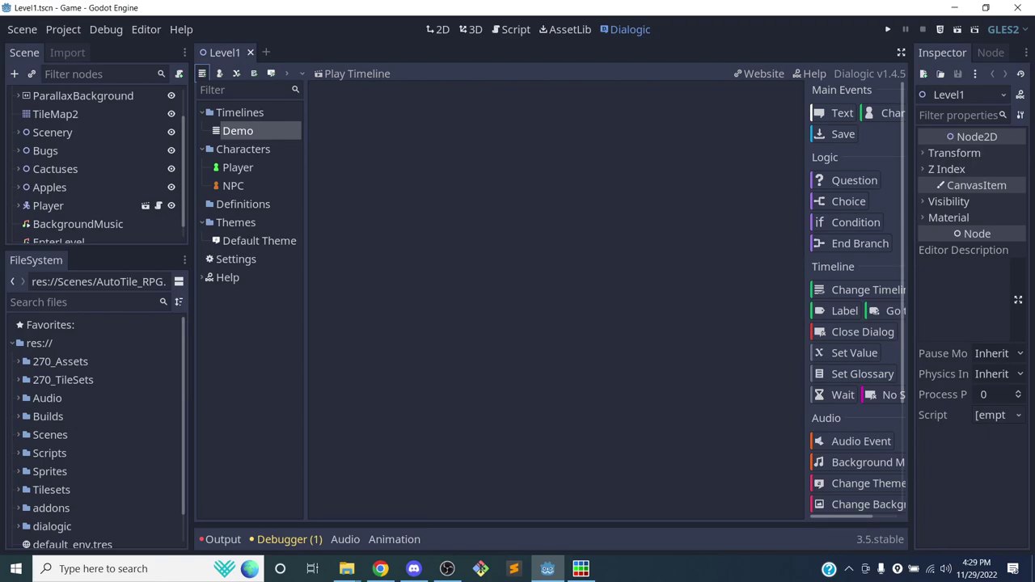
drag(806, 299, 704, 246)
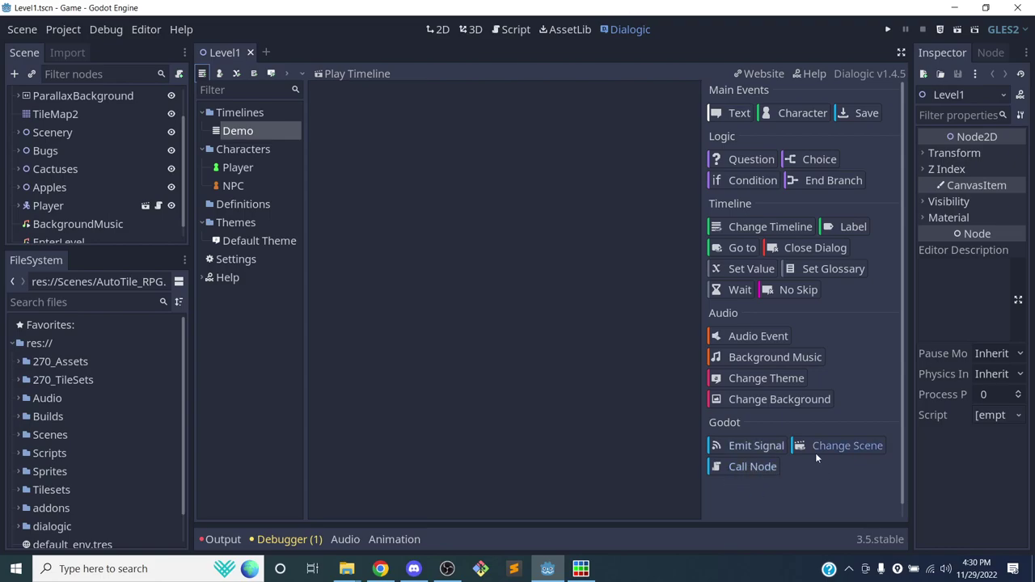
click(791, 117)
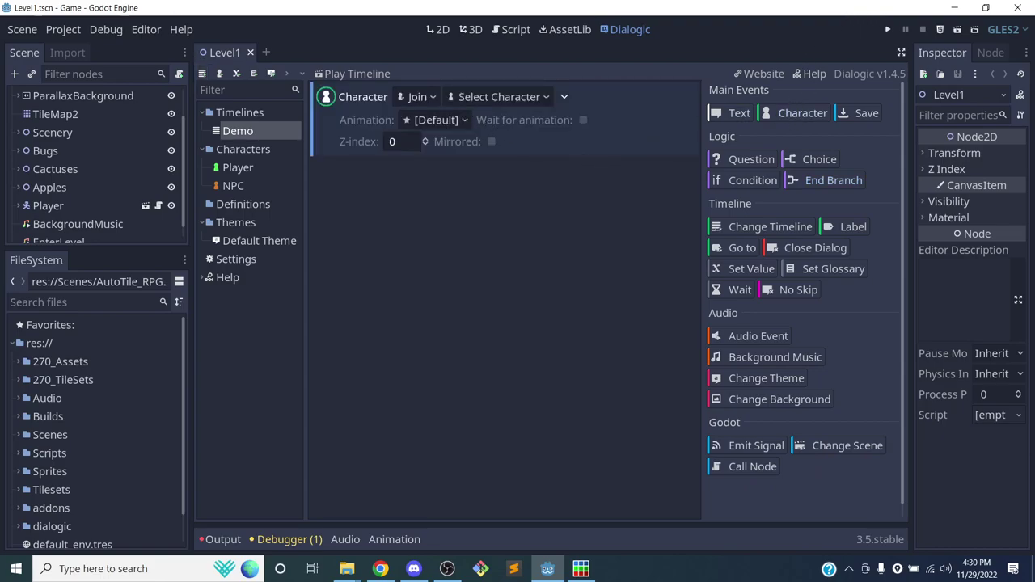
click(495, 96)
click(477, 122)
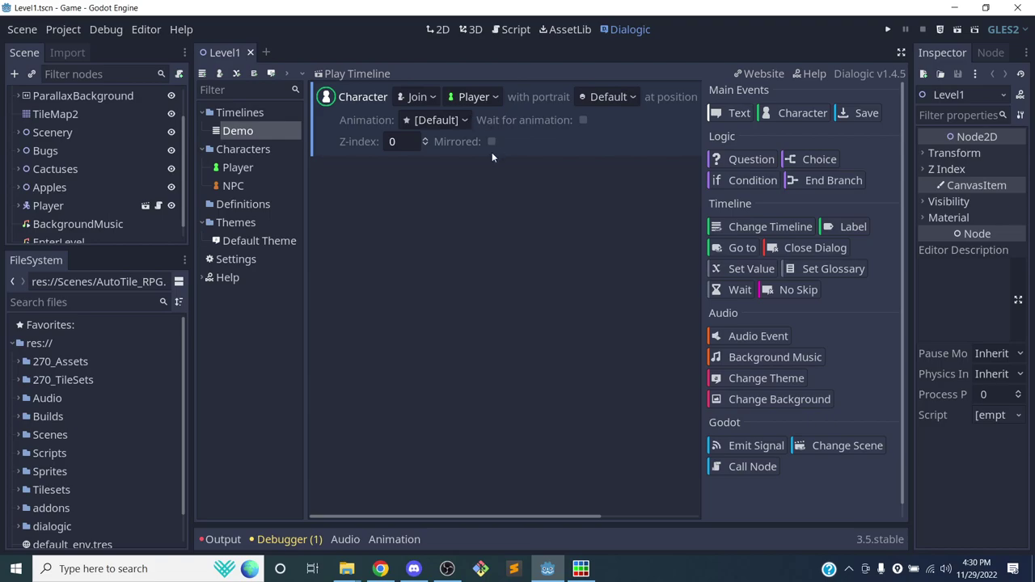
Set the Player Join event's animation to Fade In and its portrait to Default
click(447, 120)
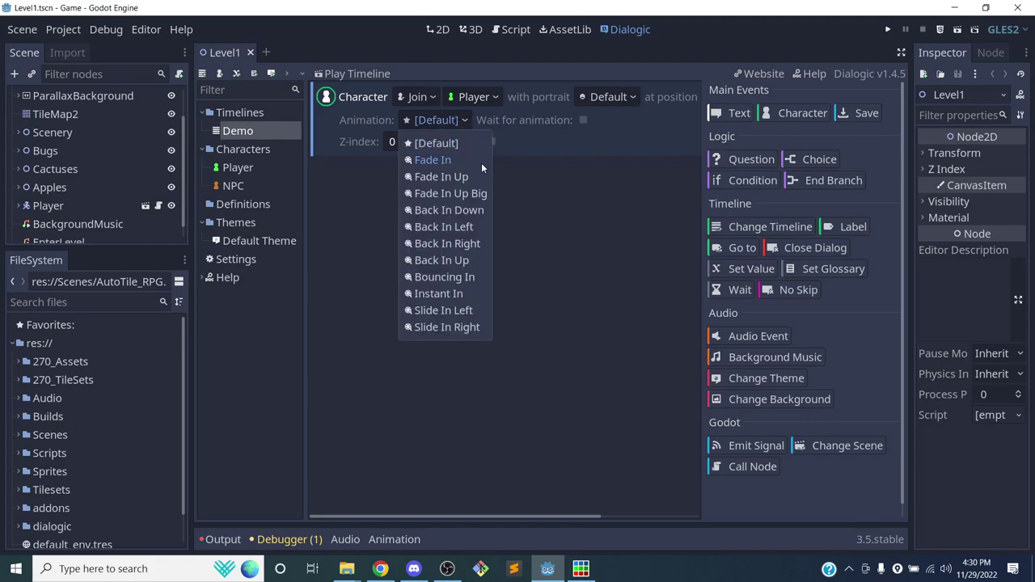
click(432, 160)
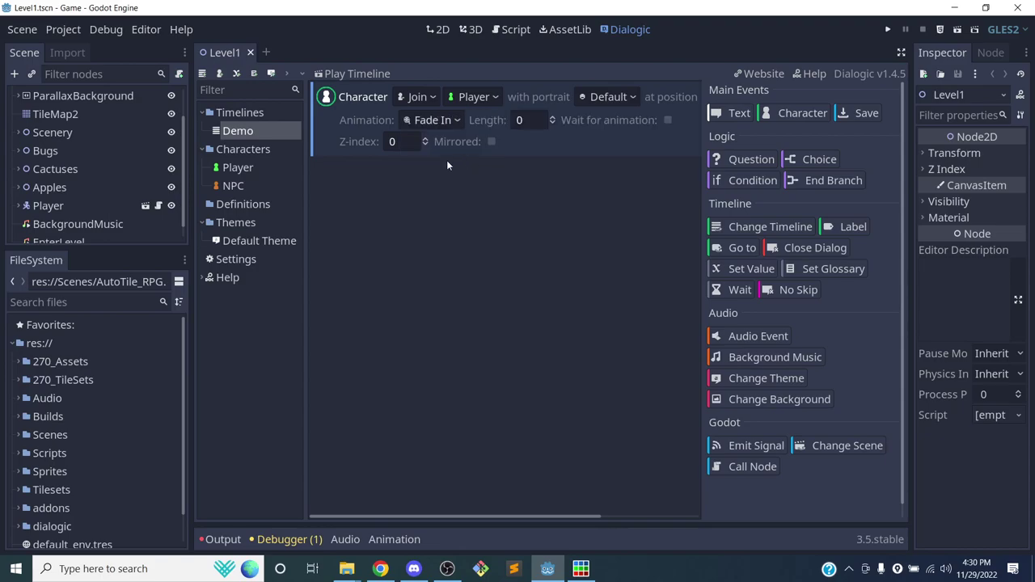
click(608, 97)
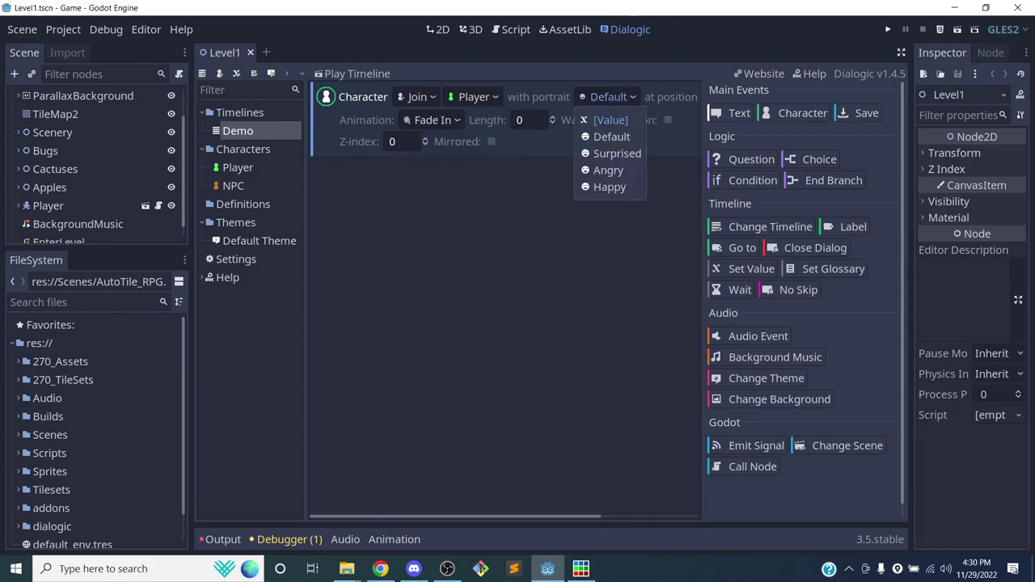
click(605, 104)
click(608, 98)
click(602, 136)
scroll(590, 125, right, 3)
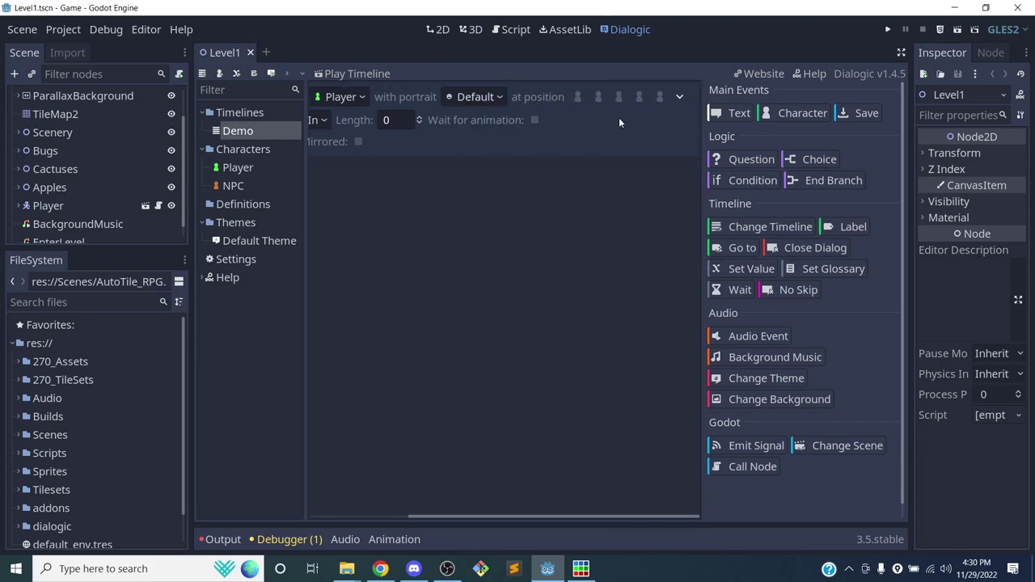
Place the Player Join event's character at the first of the five positions
scroll(623, 112, left, 3)
scroll(614, 108, right, 3)
scroll(558, 99, left, 3)
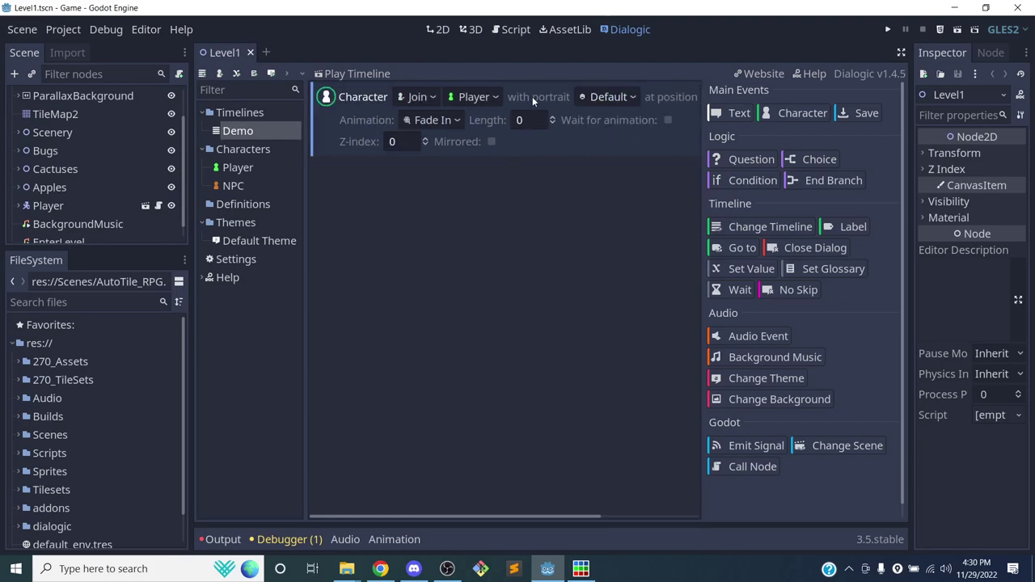
scroll(530, 96, right, 3)
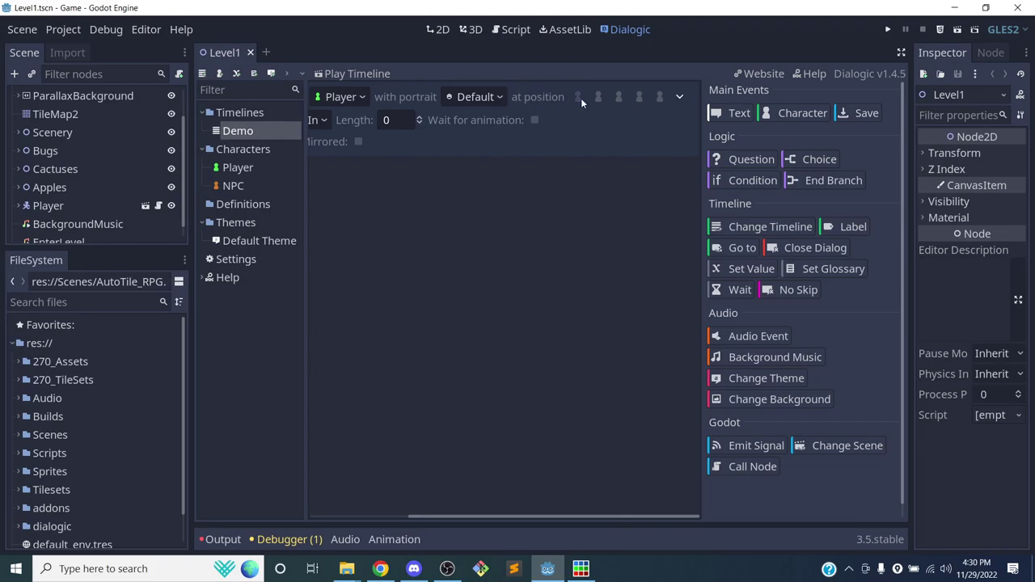
scroll(559, 120, left, 3)
scroll(557, 118, right, 2)
scroll(566, 117, left, 2)
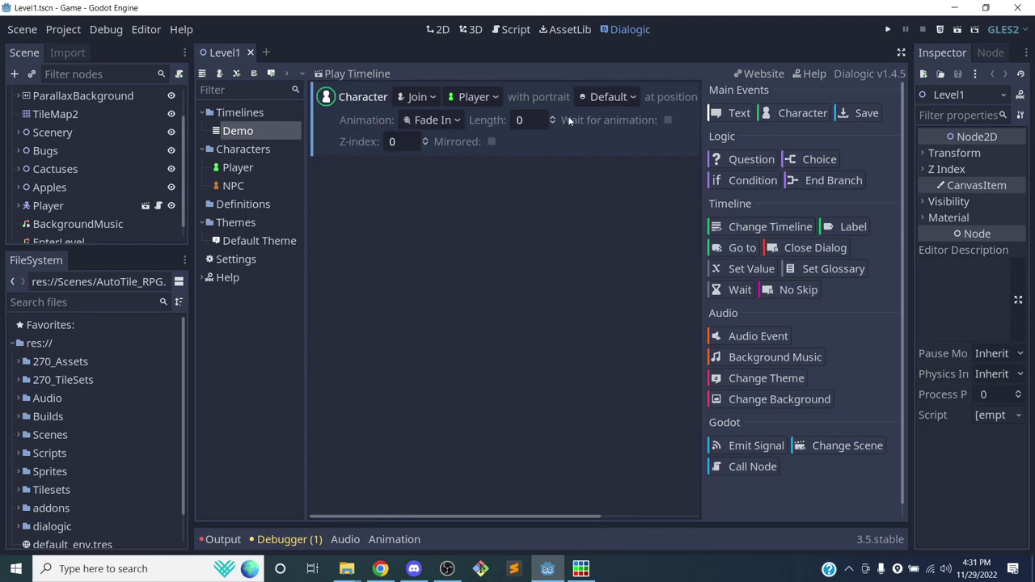
Add a second Character Join event for the NPC with the Default portrait
click(803, 113)
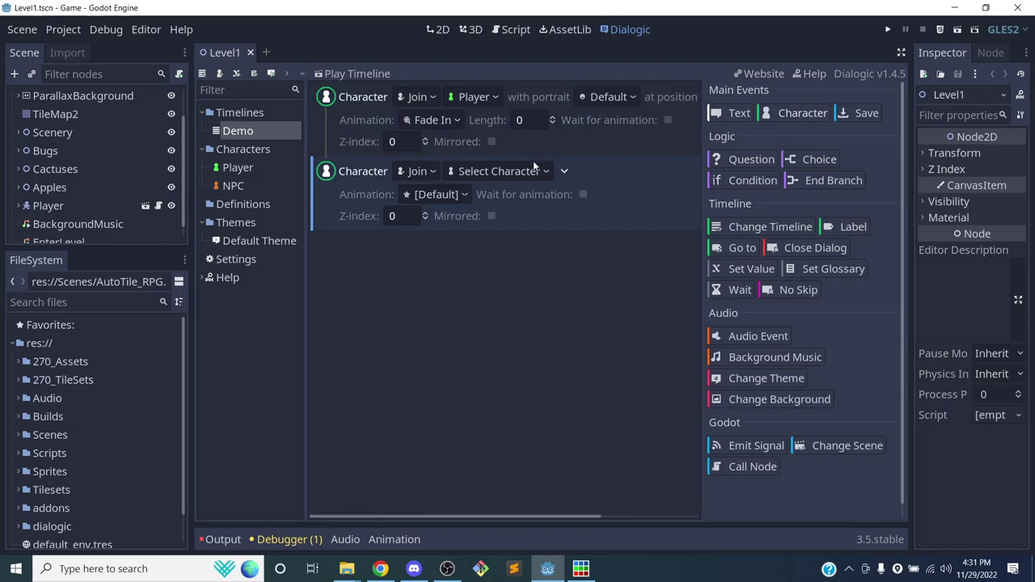
click(490, 174)
click(470, 211)
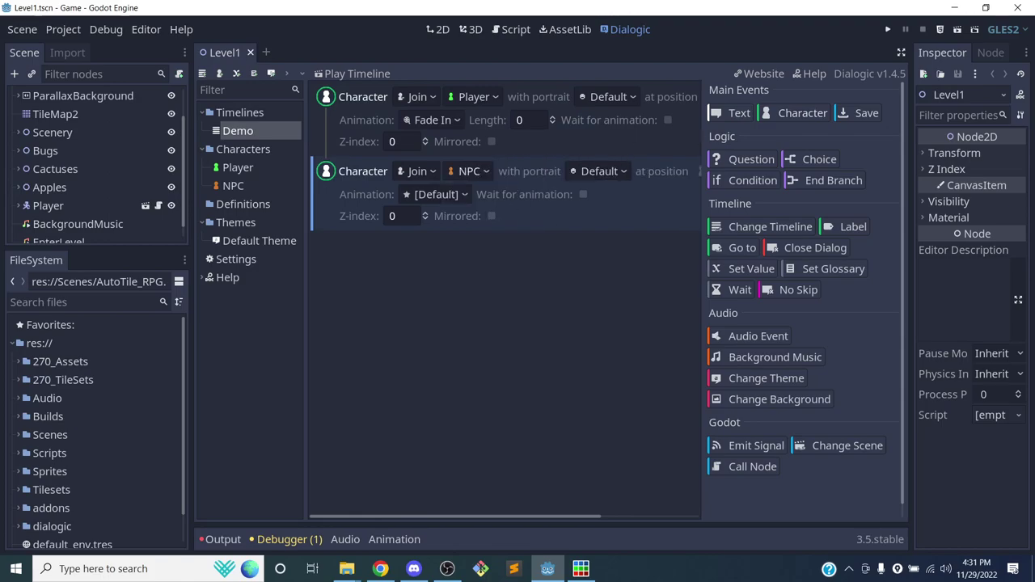
click(585, 170)
click(586, 173)
Set the NPC Join event's animation to Fade In and its position to the second slot
click(417, 199)
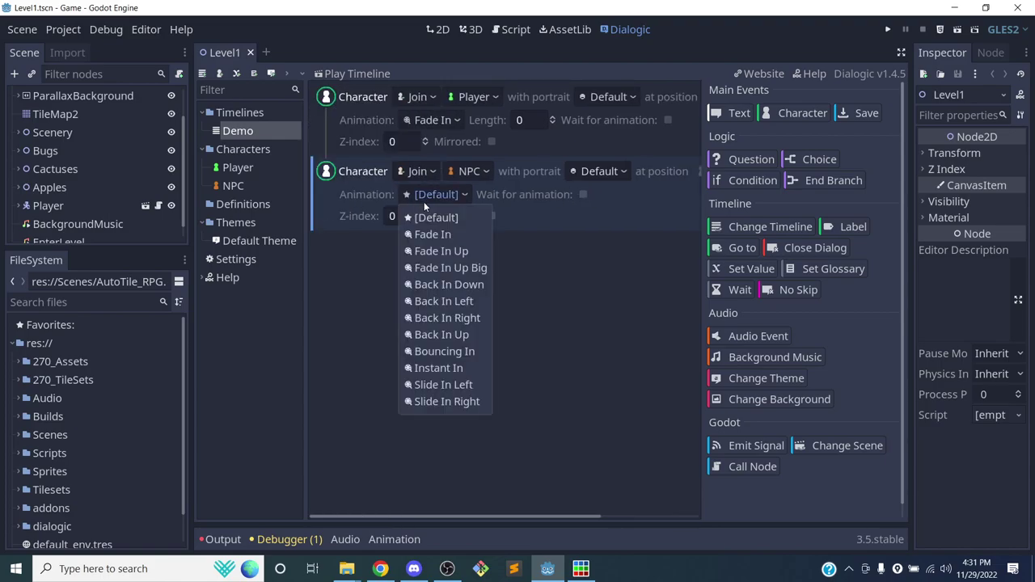
click(429, 233)
scroll(542, 173, right, 3)
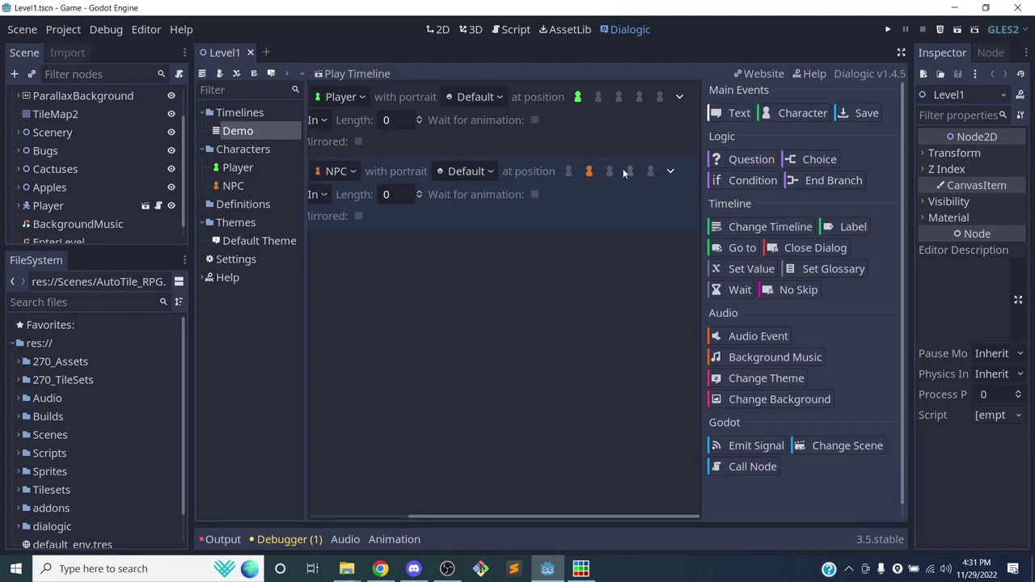
scroll(623, 168, left, 3)
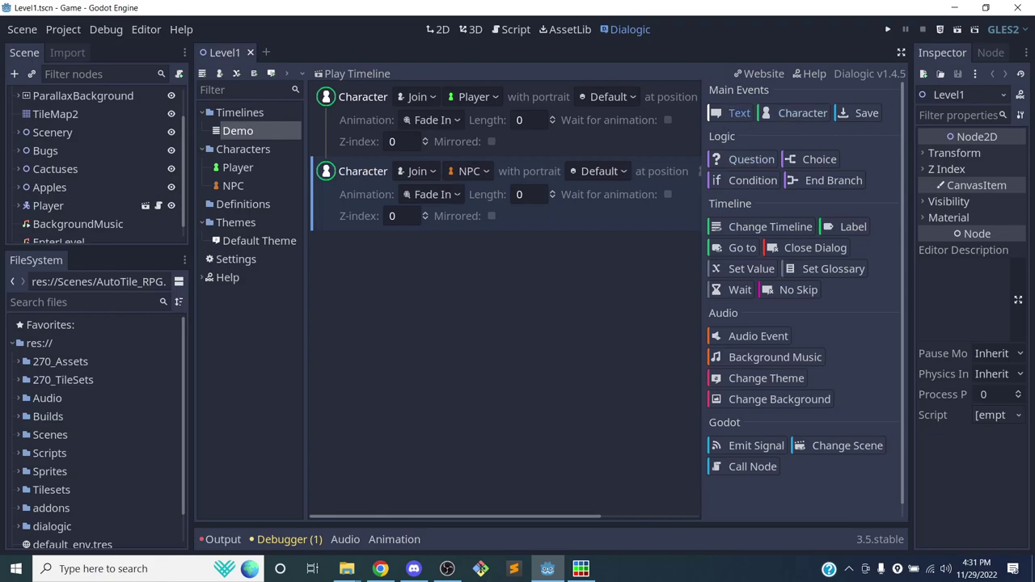
Add a Text event after the Join events, spoken by the NPC with the Default portrait
click(739, 113)
click(385, 245)
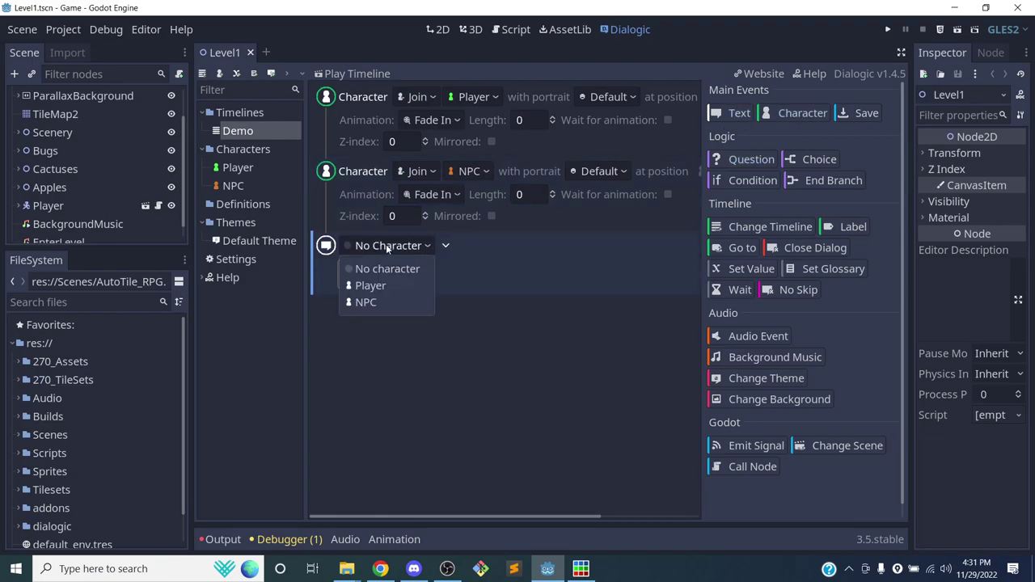
click(364, 301)
click(503, 249)
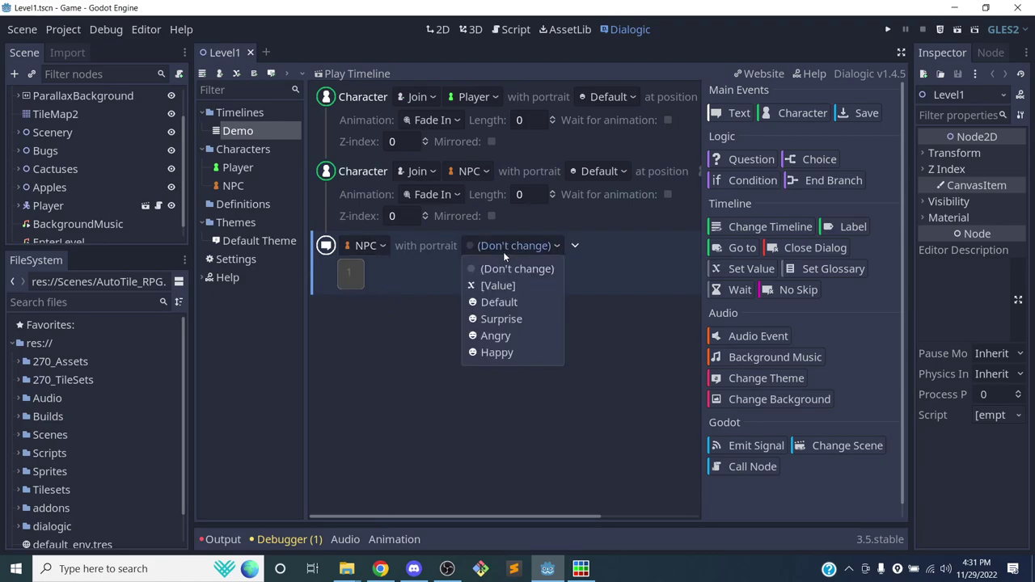
click(520, 300)
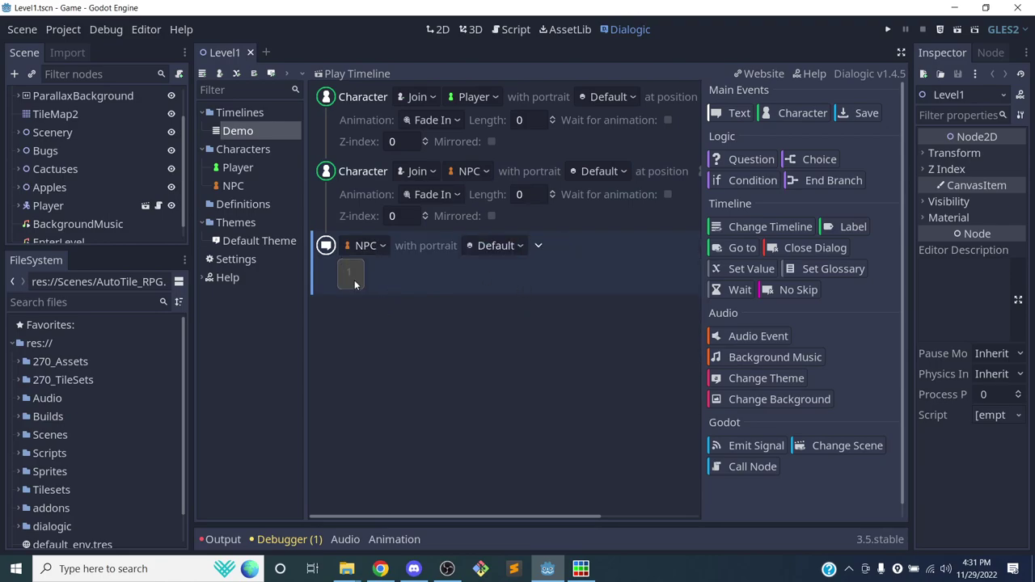
Begin the NPC's line with the text "Hello, welcome to the"
text(HEy)
key(BackSpace)
text(e)
key(BackSpace)
key(BackSpace)
text(ello, welcome to )
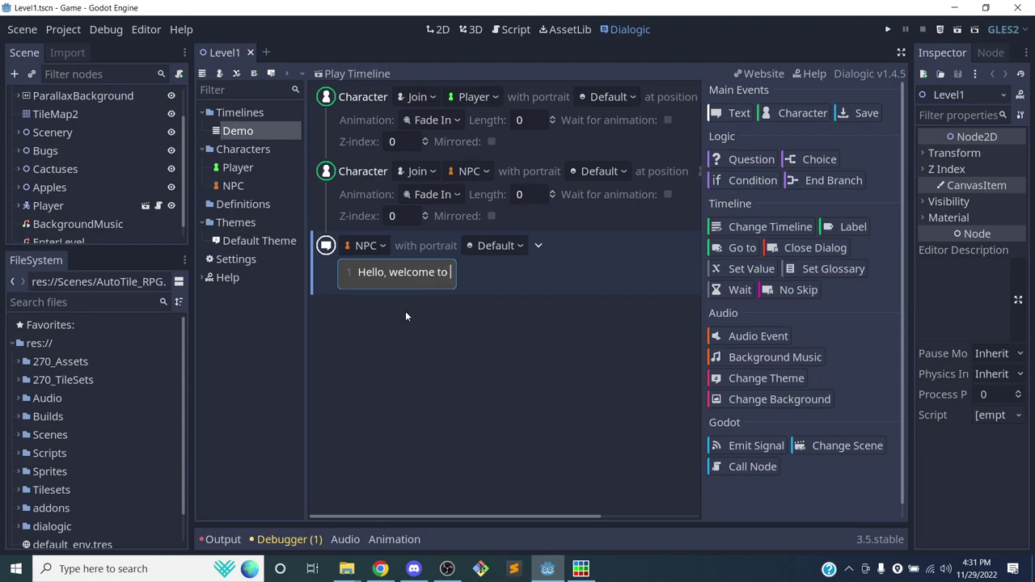
text(The)
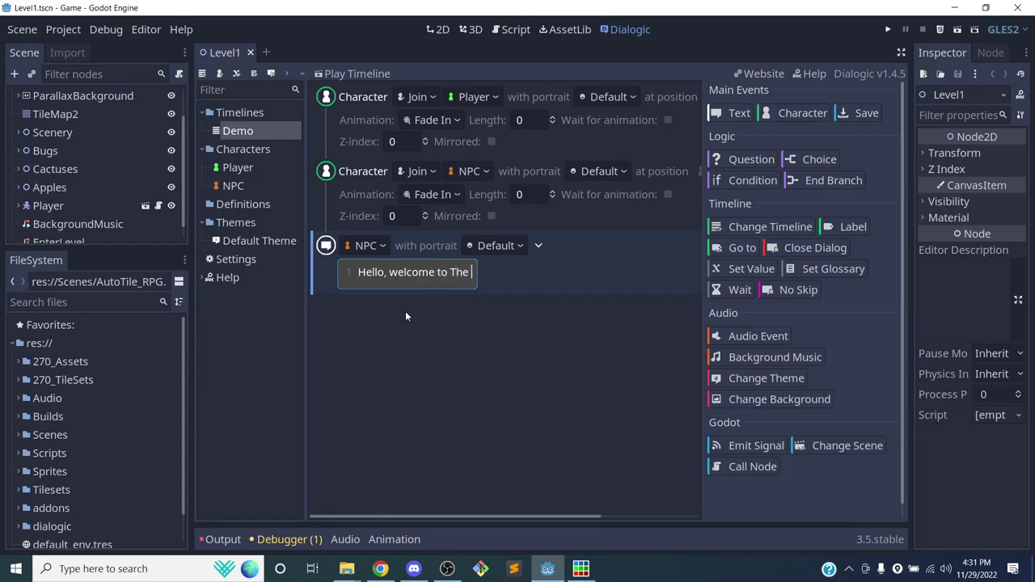
key(BackSpace)
key(BackSpace)
key(BackSpace)
text(the)
Open AutoTile_RPG.tscn from the Scenes folder and look over its whole map
click(15, 437)
click(16, 435)
scroll(53, 449, down, 3)
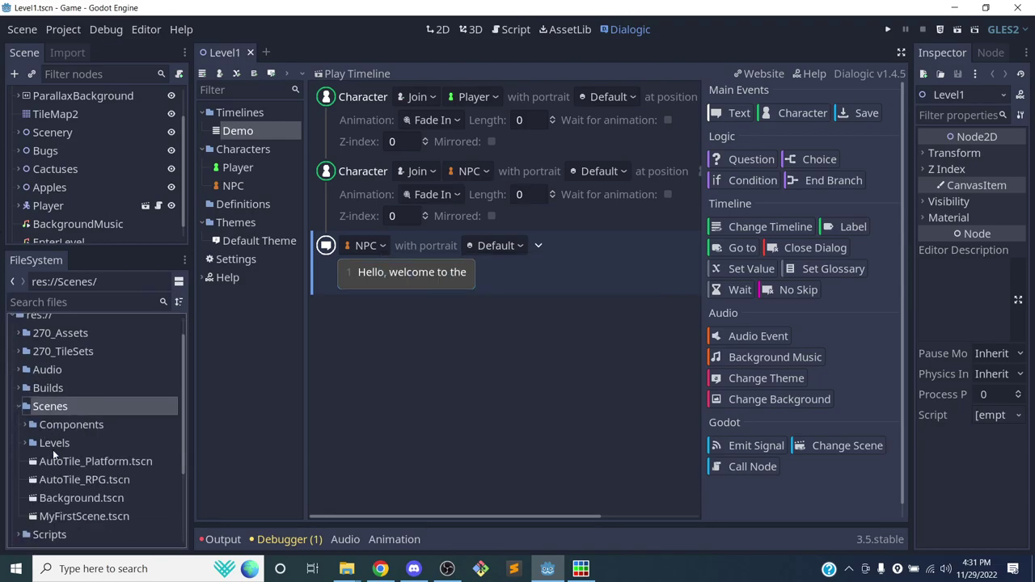
click(82, 457)
double_click(82, 457)
scroll(417, 279, up, 3)
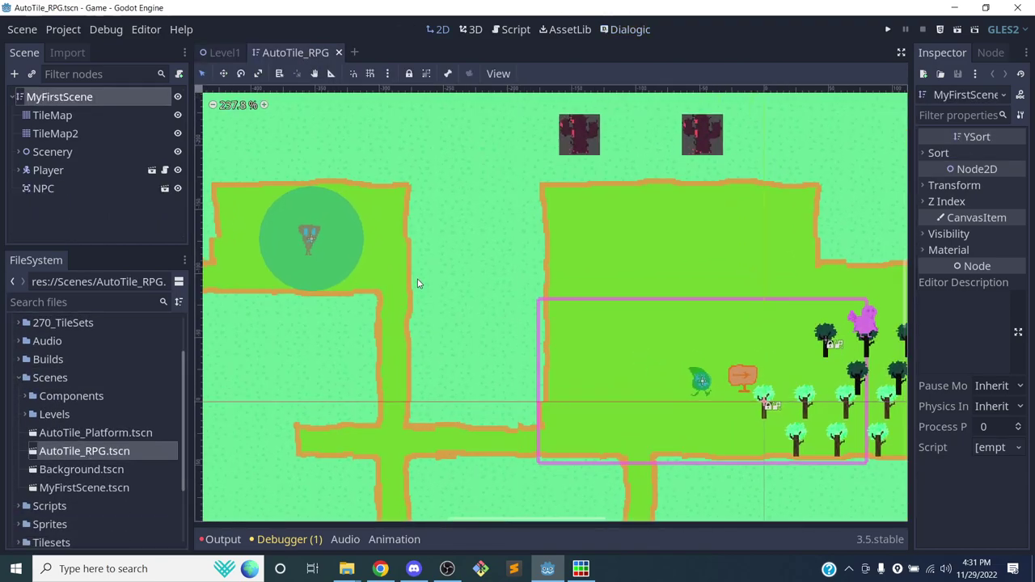
scroll(415, 269, down, 8)
scroll(416, 261, up, 1)
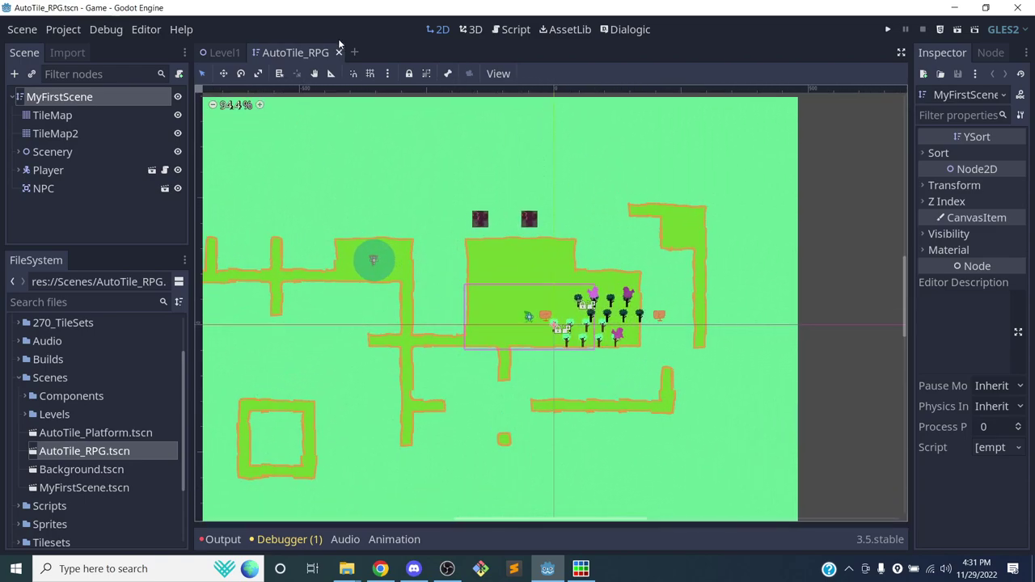
Return to the Demo timeline and complete the NPC's line as "Hello, welcome to the island."
click(612, 34)
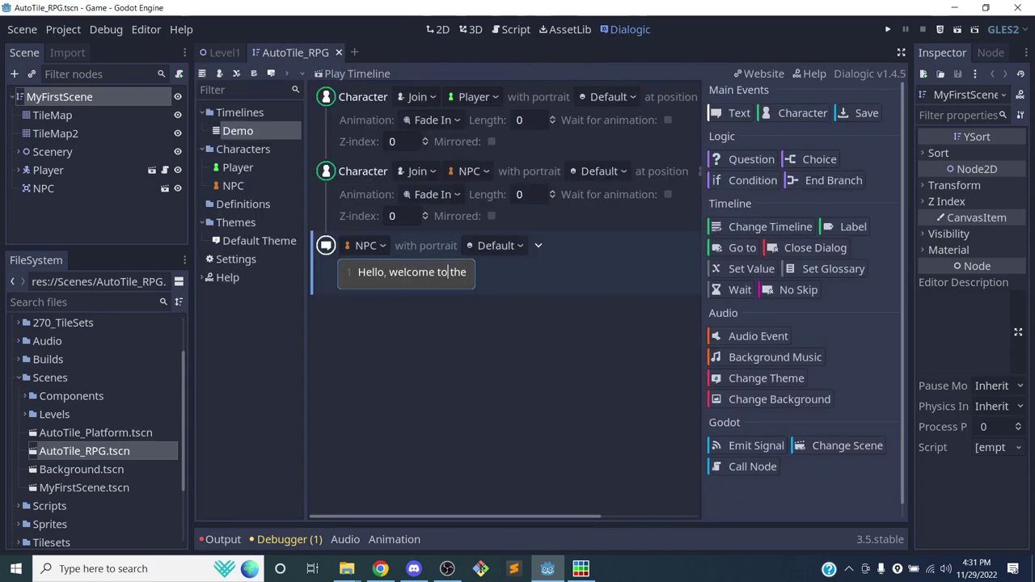
text(island.)
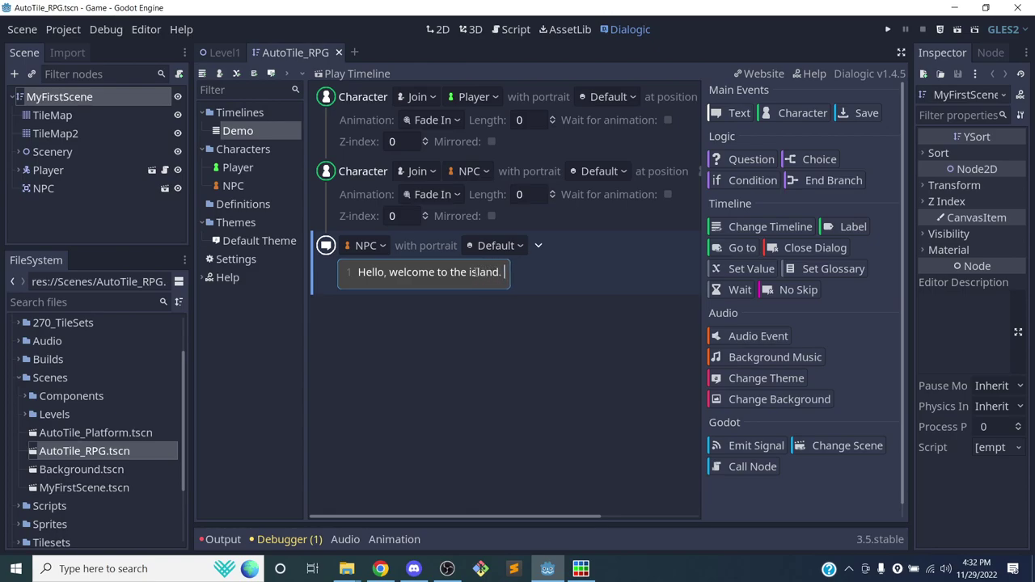
key(BackSpace)
key(Return)
key(BackSpace)
Add a Text event for the Player with the Default portrait and the line "Hello."
click(738, 114)
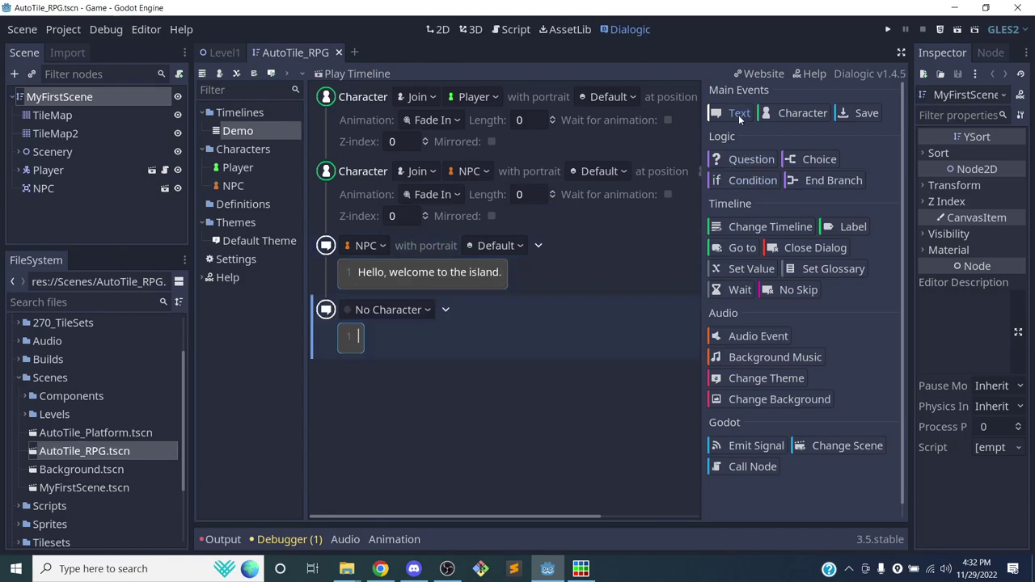
click(385, 308)
click(370, 348)
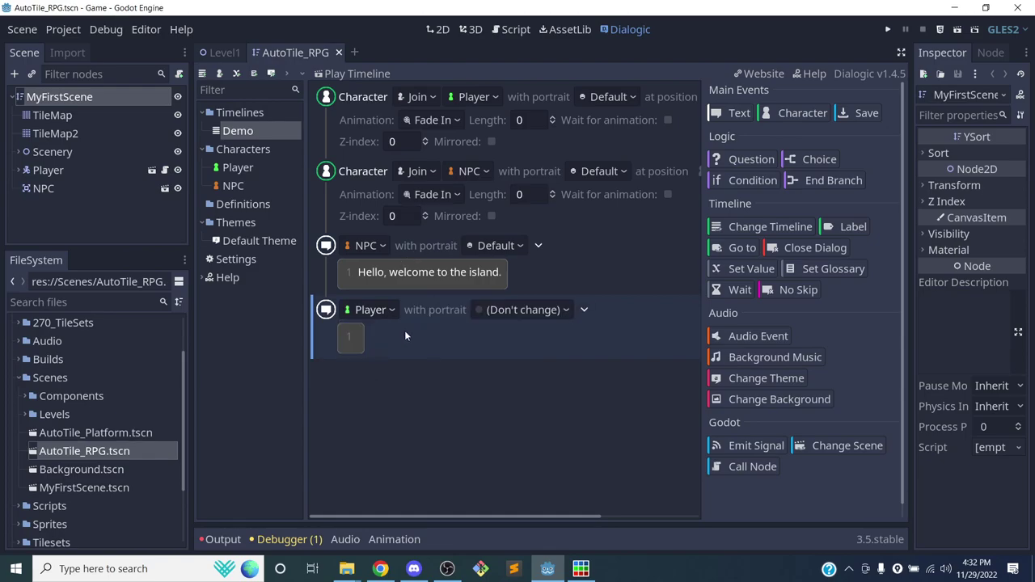
click(501, 311)
click(503, 365)
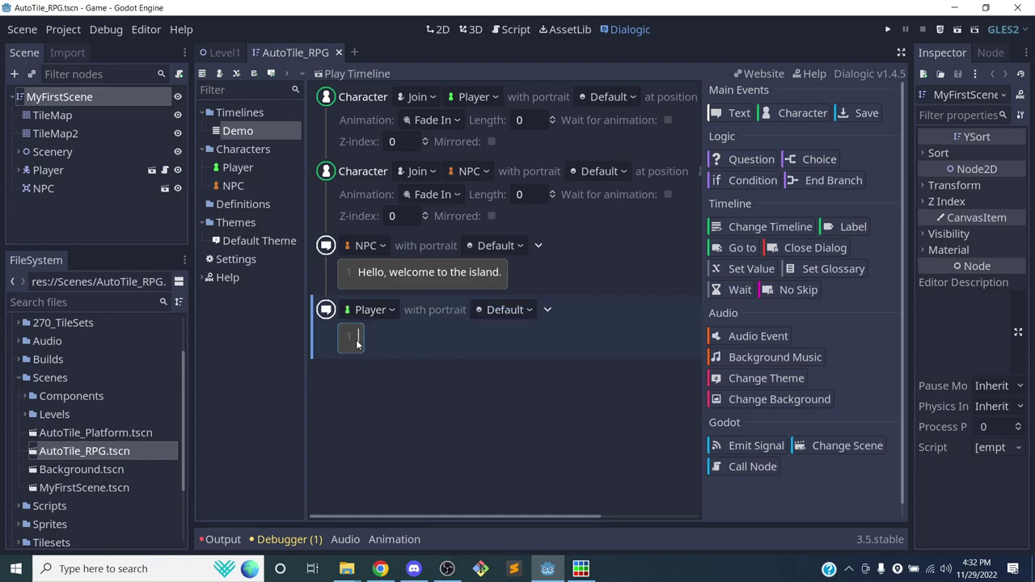
text(Hello)
key(BackSpace)
key(BackSpace)
key(BackSpace)
key(BackSpace)
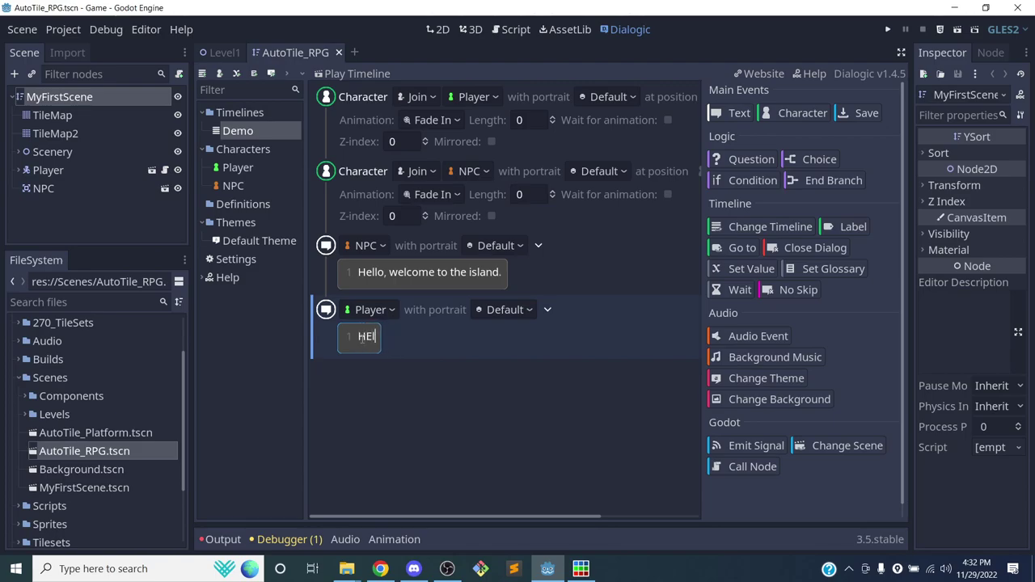
text(ello.)
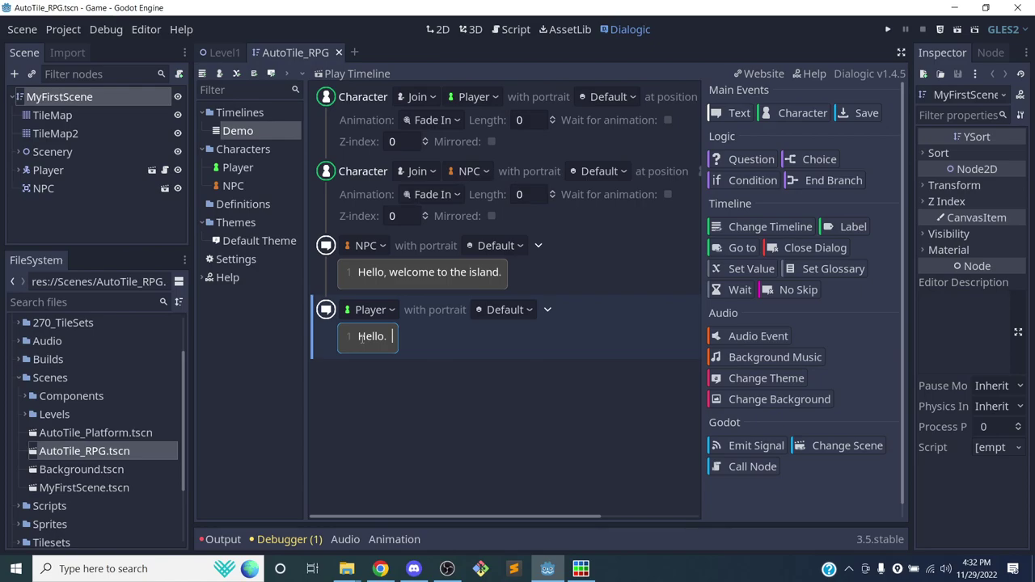
text(Where a)
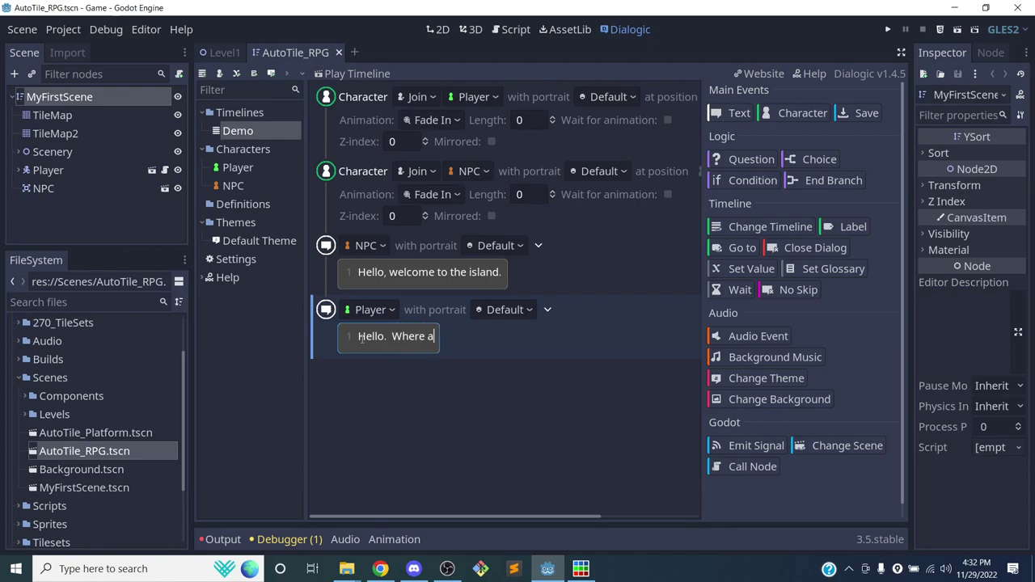
text(m I supposed t)
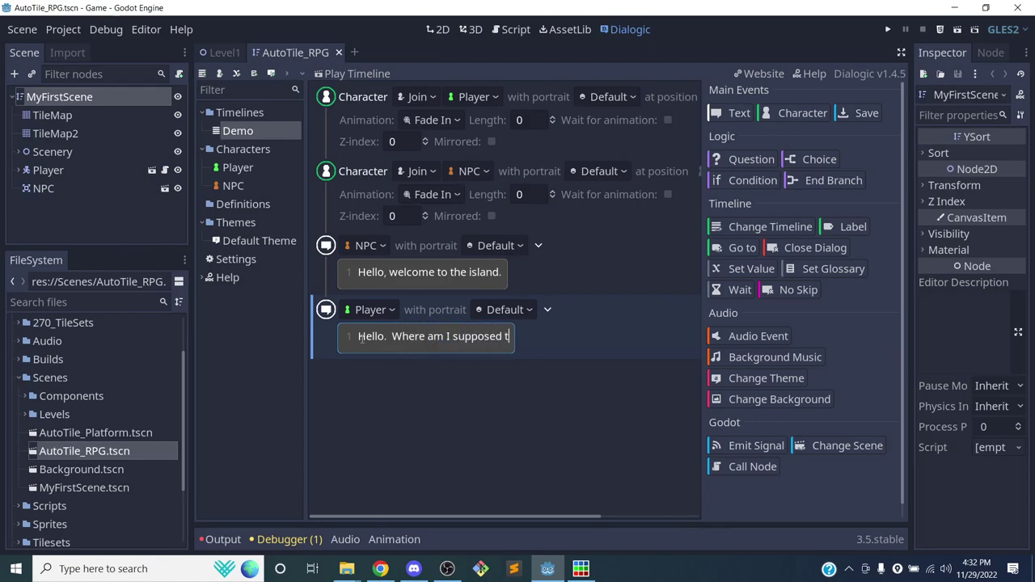
text(o go?)
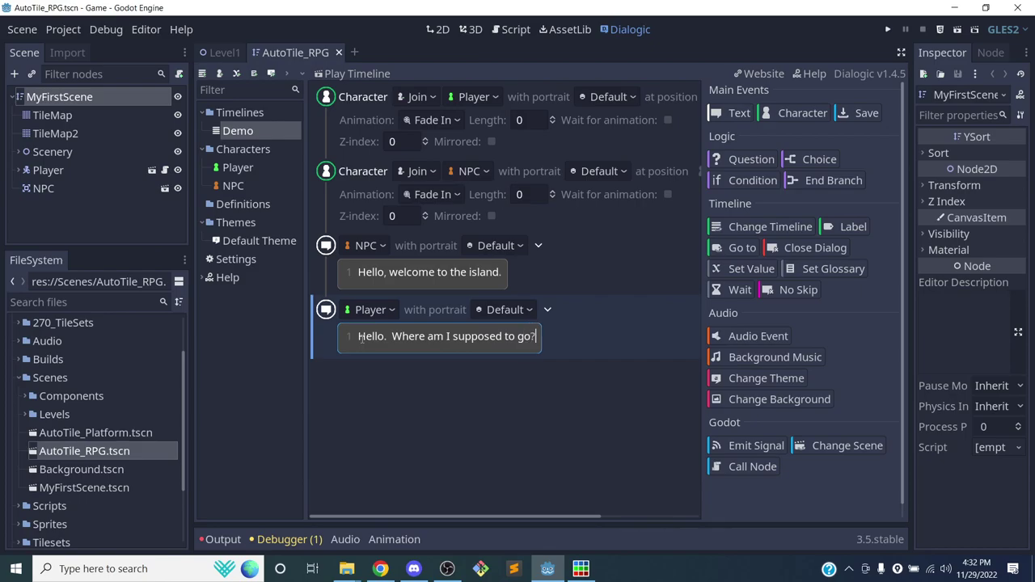
key(BackSpace)
key(BackSpace)
key(BackSpace)
key(BackSpace)
key(BackSpace)
key(BackSpace)
key(BackSpace)
key(BackSpace)
key(BackSpace)
key(BackSpace)
key(BackSpace)
key(BackSpace)
key(BackSpace)
key(BackSpace)
key(BackSpace)
key(BackSpace)
key(BackSpace)
key(BackSpace)
key(BackSpace)
key(BackSpace)
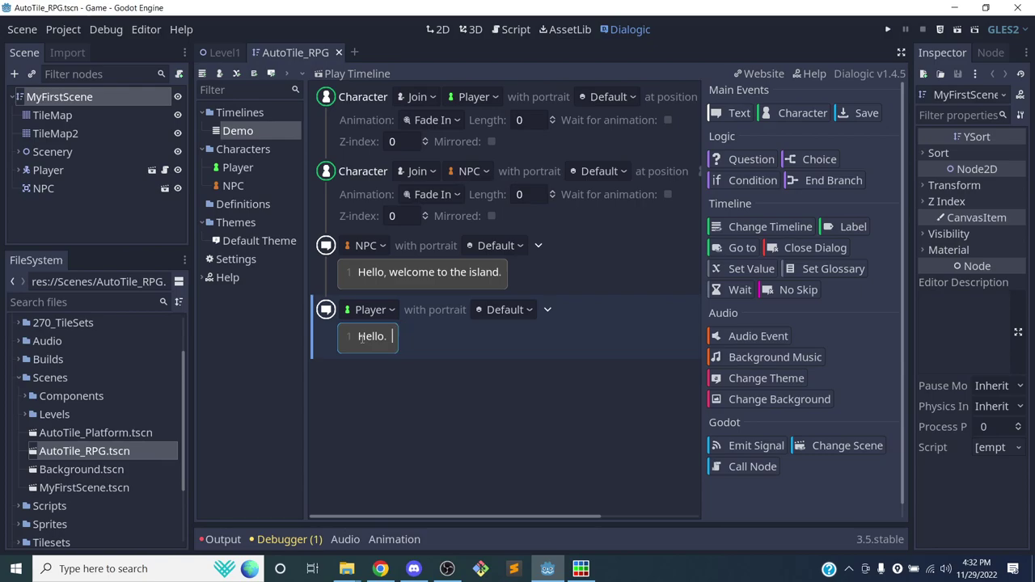
key(BackSpace)
key(BackSpace)
key(BackSpace)
Add another NPC Text event with the Default portrait and the line "What are you looking for?"
click(737, 114)
click(408, 374)
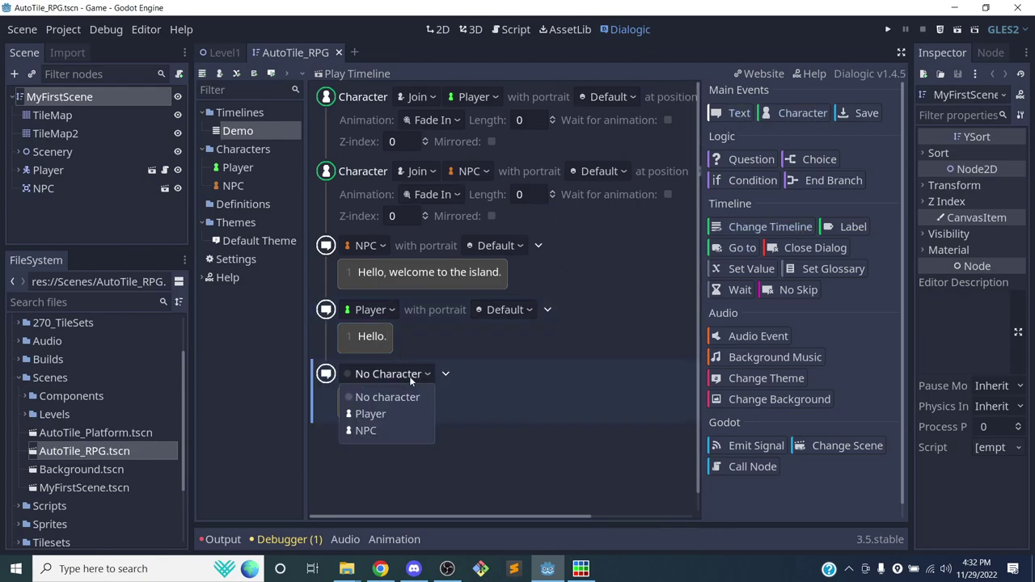
click(370, 430)
click(532, 372)
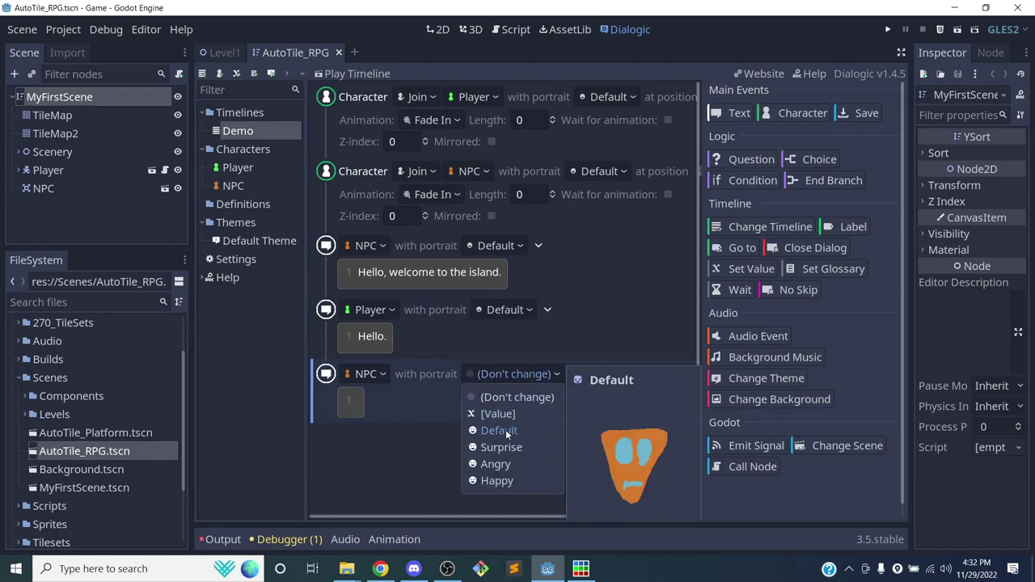
click(490, 430)
click(356, 400)
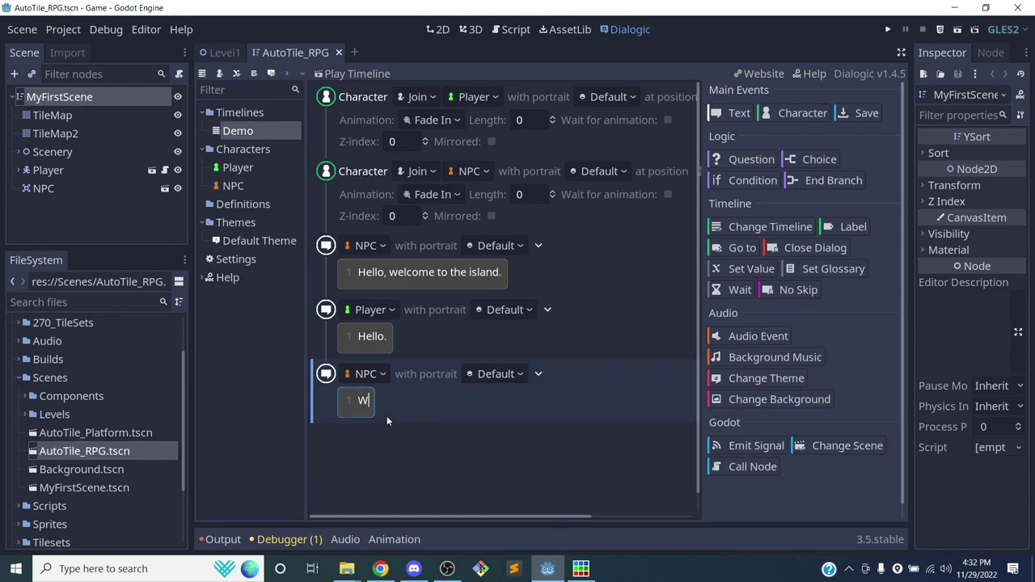
text(What are you looking for?)
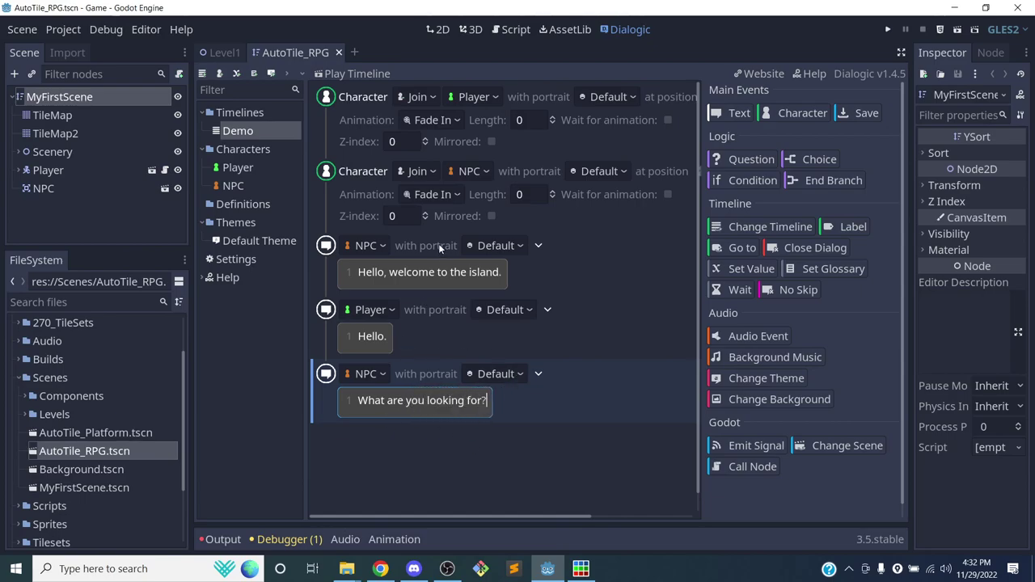
Add a Question event below the last NPC line and copy that line's text, "What are you looking for?", into it
scroll(441, 340, down, 1)
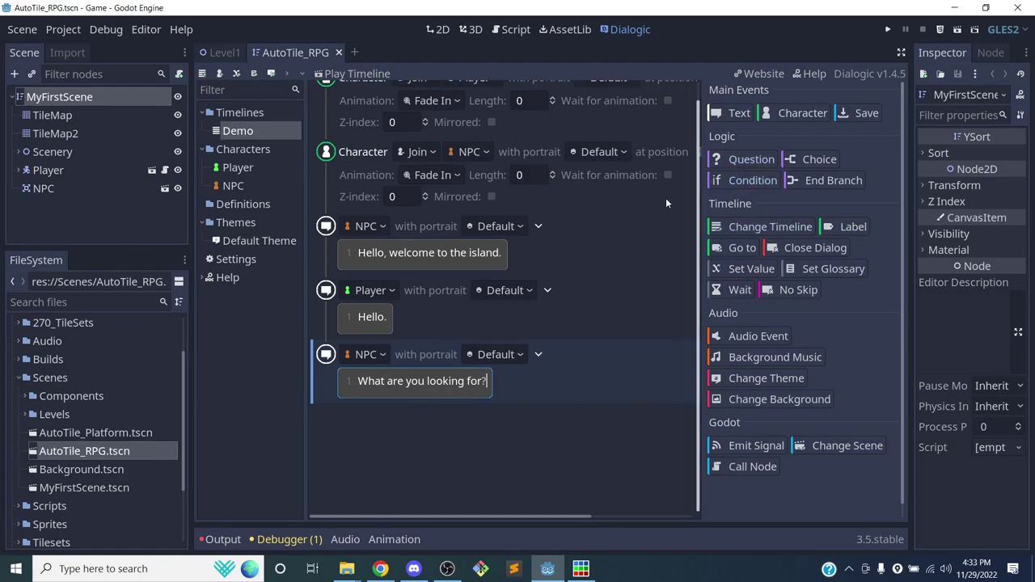
click(746, 159)
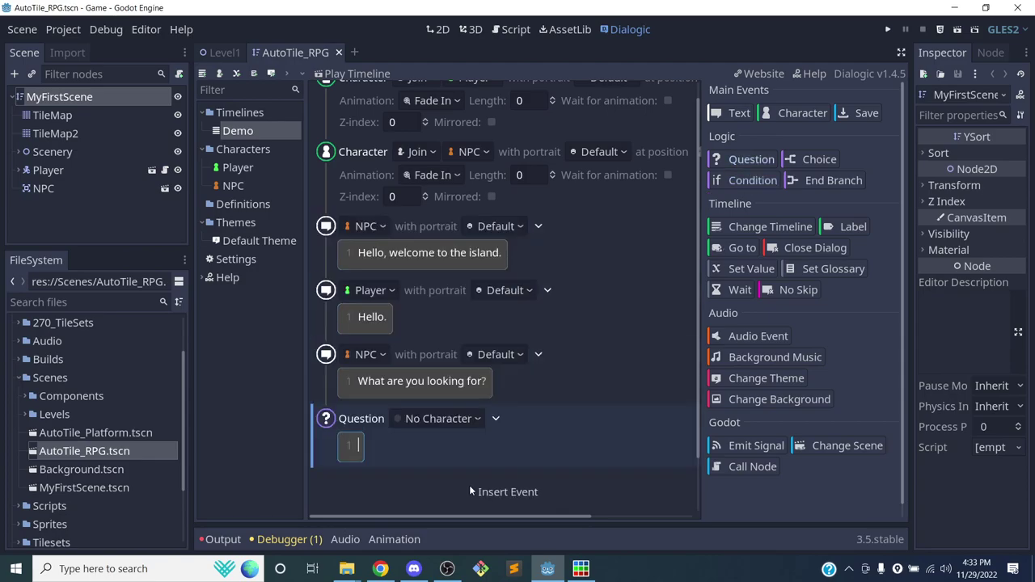
triple_click(434, 390)
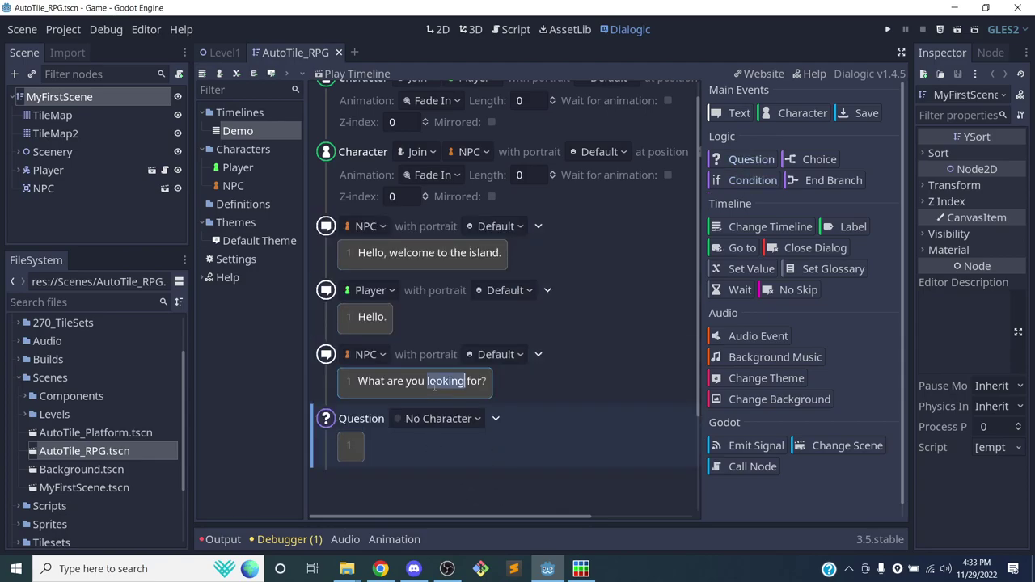
key(ctrl+c)
click(362, 445)
key(ctrl+v)
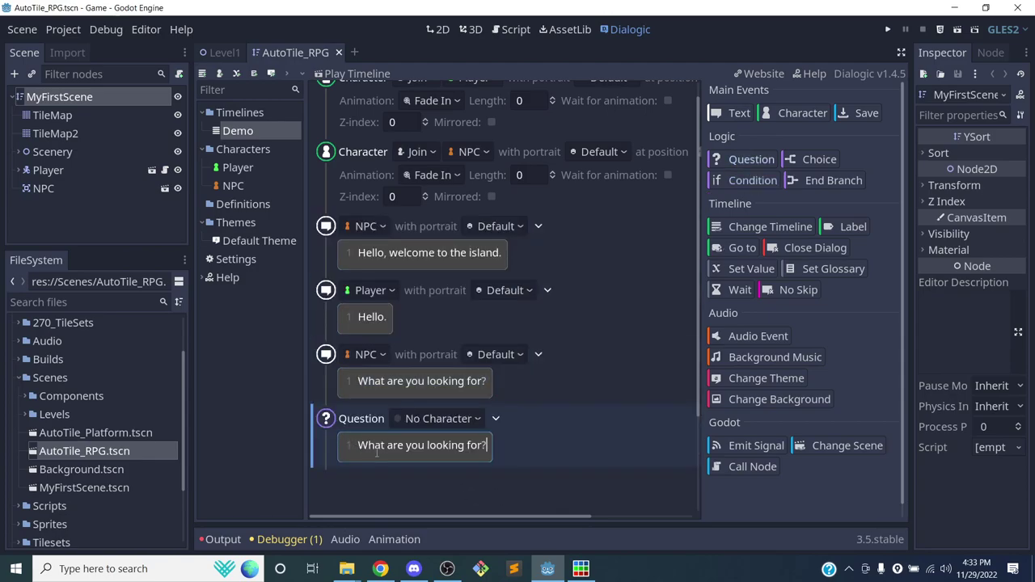
Delete the NPC's "What are you looking for?" Text event that duplicates the Question event's text
click(538, 356)
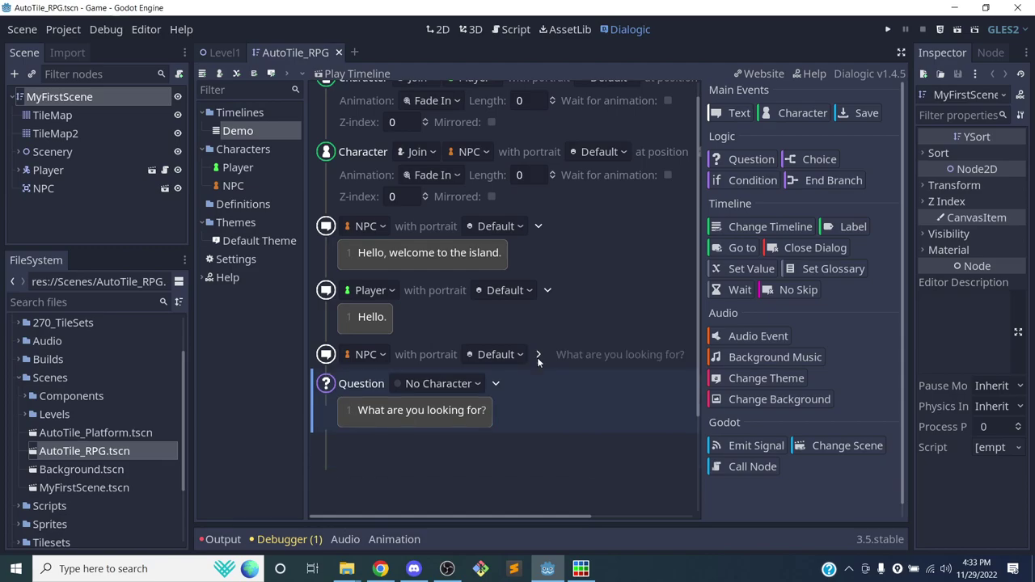
click(539, 356)
click(406, 359)
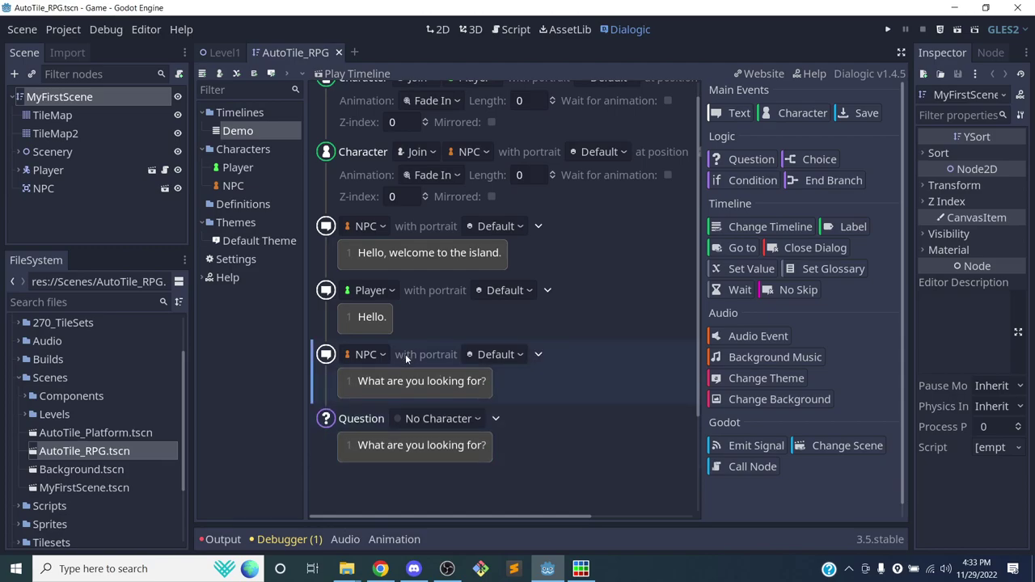
right_click(416, 356)
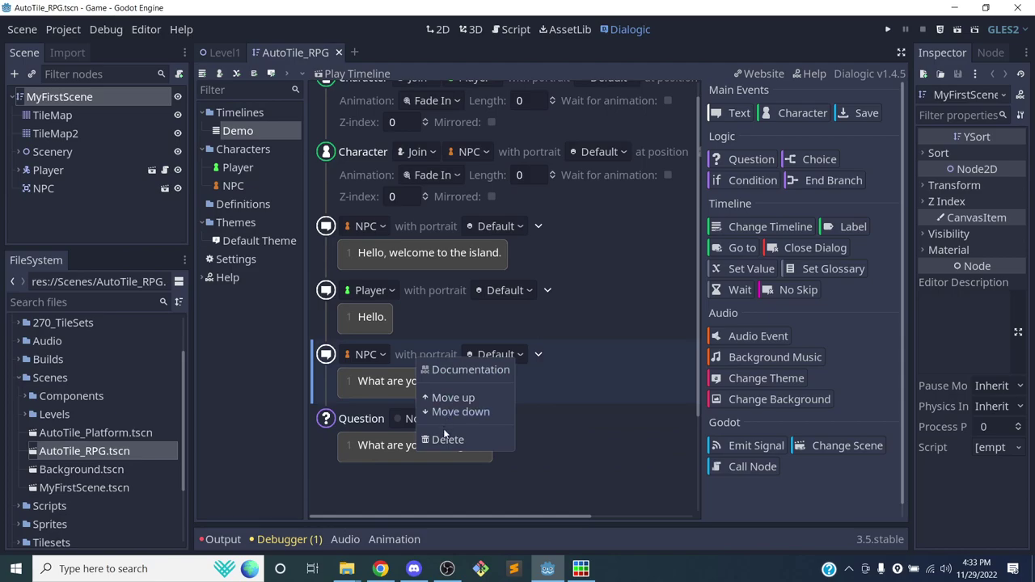
click(444, 436)
Assign the Question event to the NPC with the Default portrait
click(448, 355)
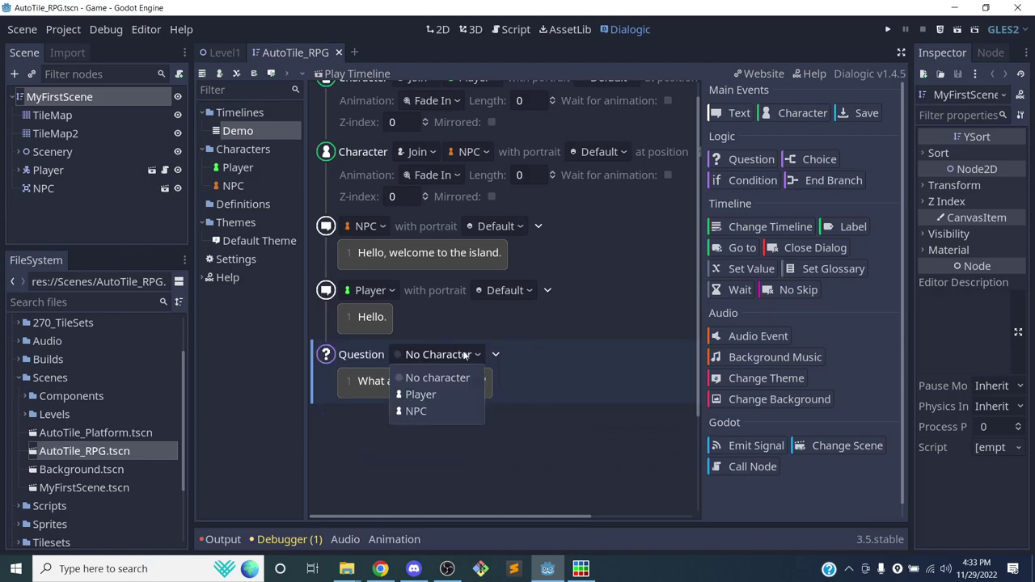
click(423, 398)
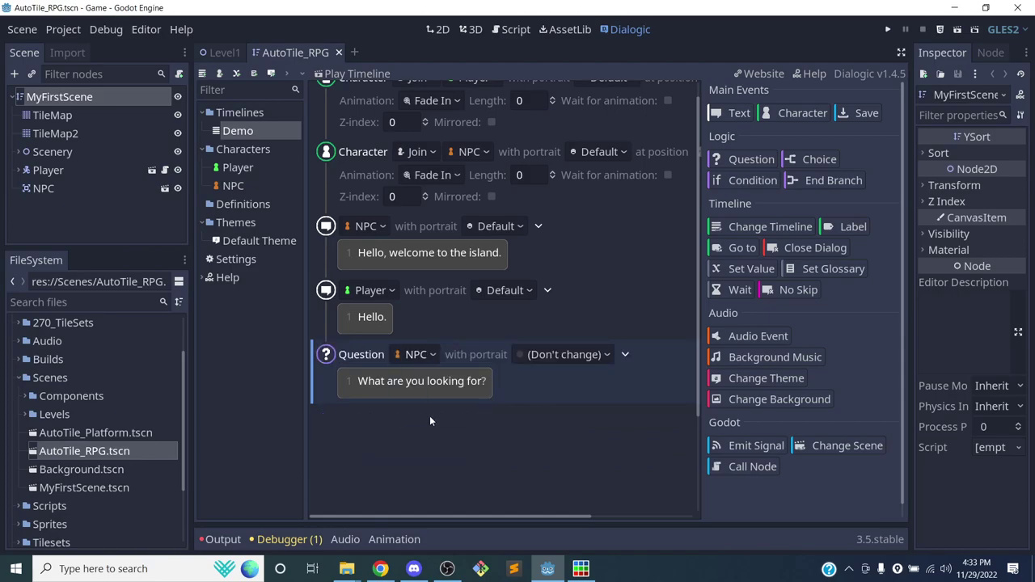
click(553, 358)
click(553, 394)
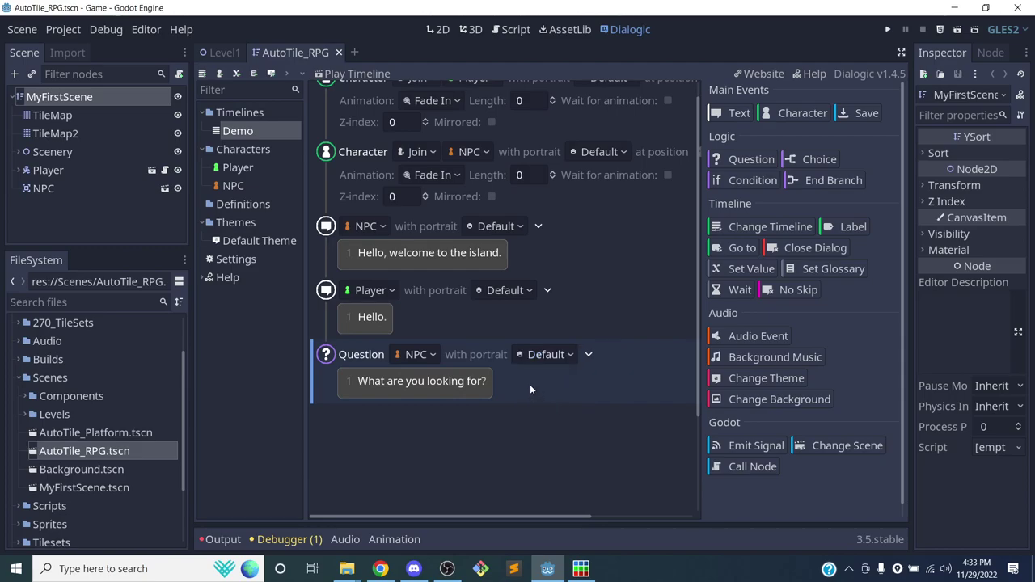
Add a Choice event under the question with the text "The end of the level?"
scroll(530, 382, up, 1)
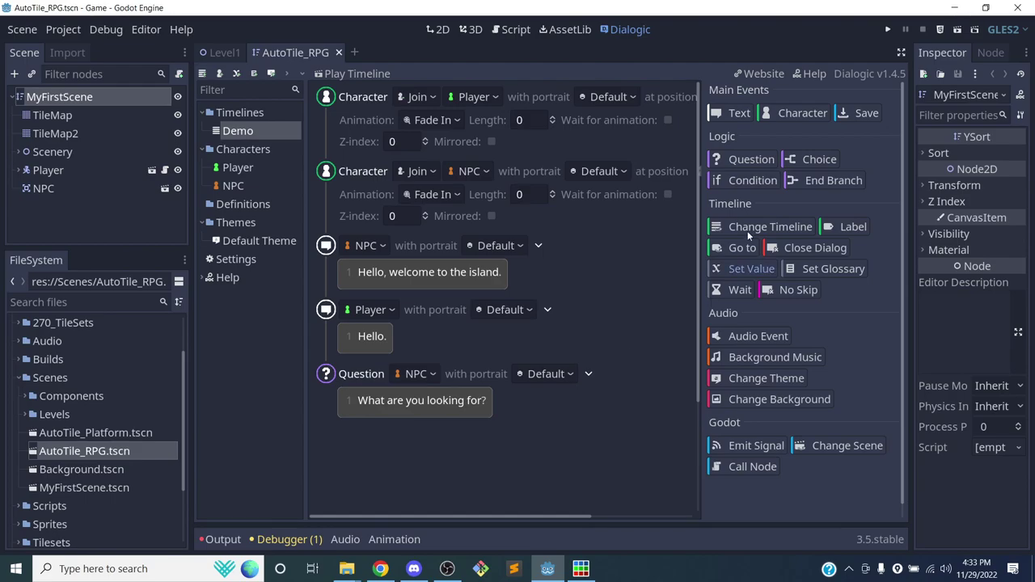
click(813, 159)
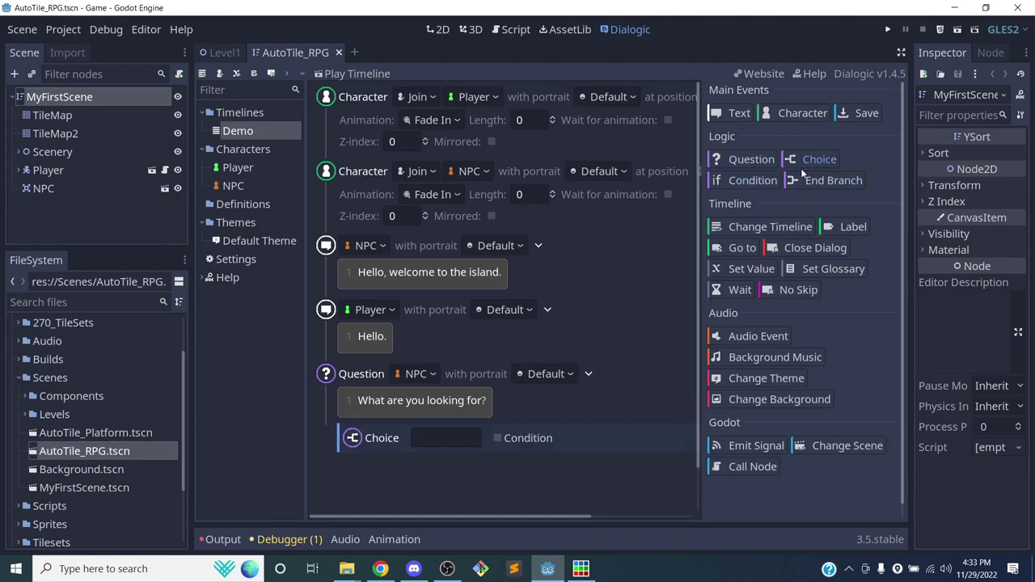
scroll(478, 333, down, 2)
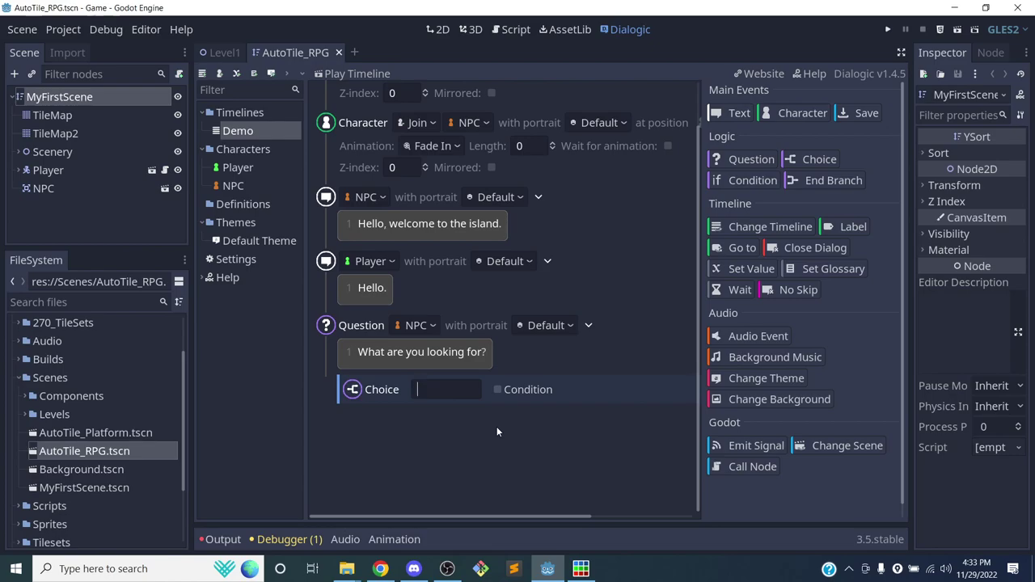
text(The end of the level?)
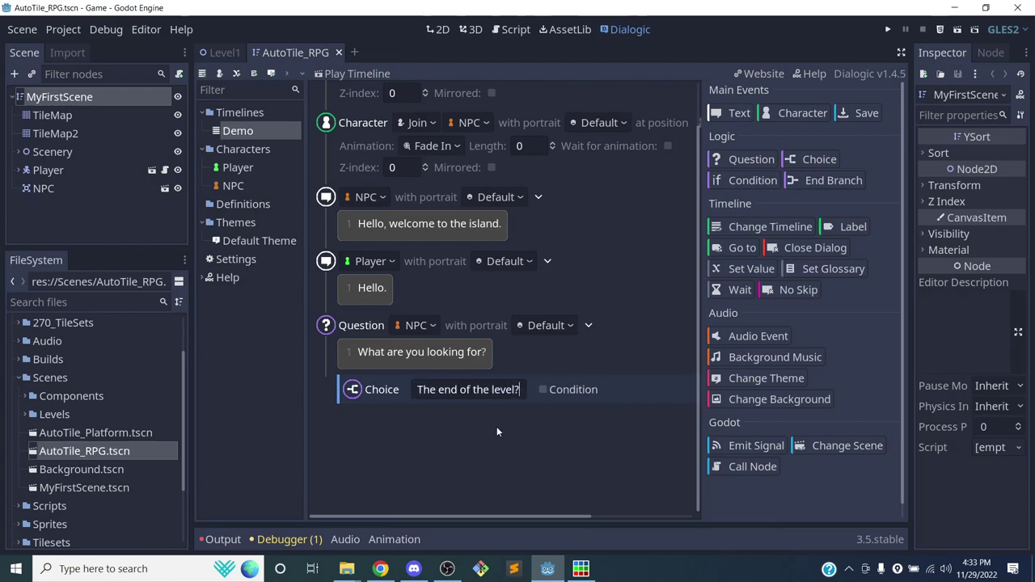
Add a second Choice event to the question with the text "More apples."
click(788, 161)
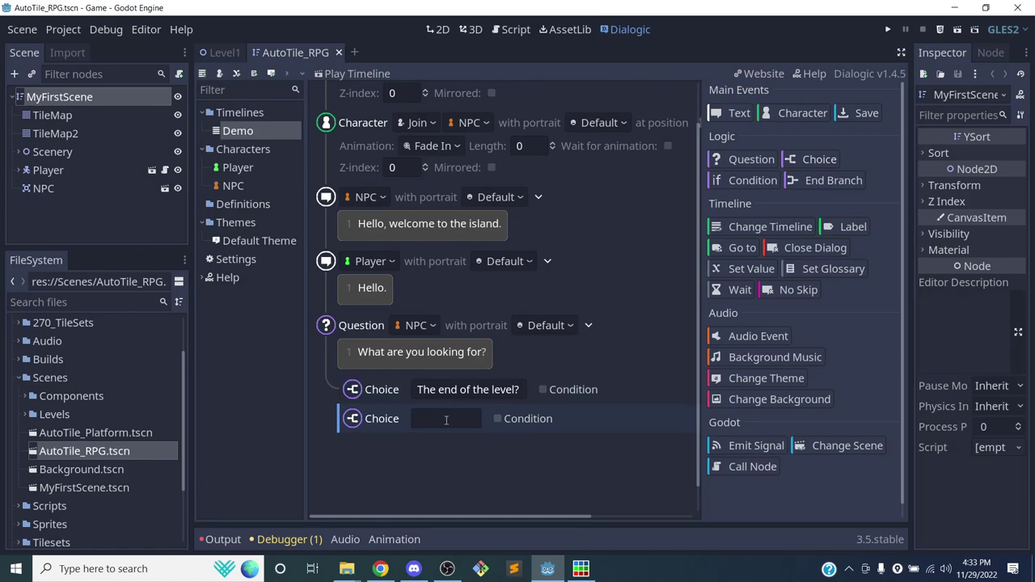
text(More apples)
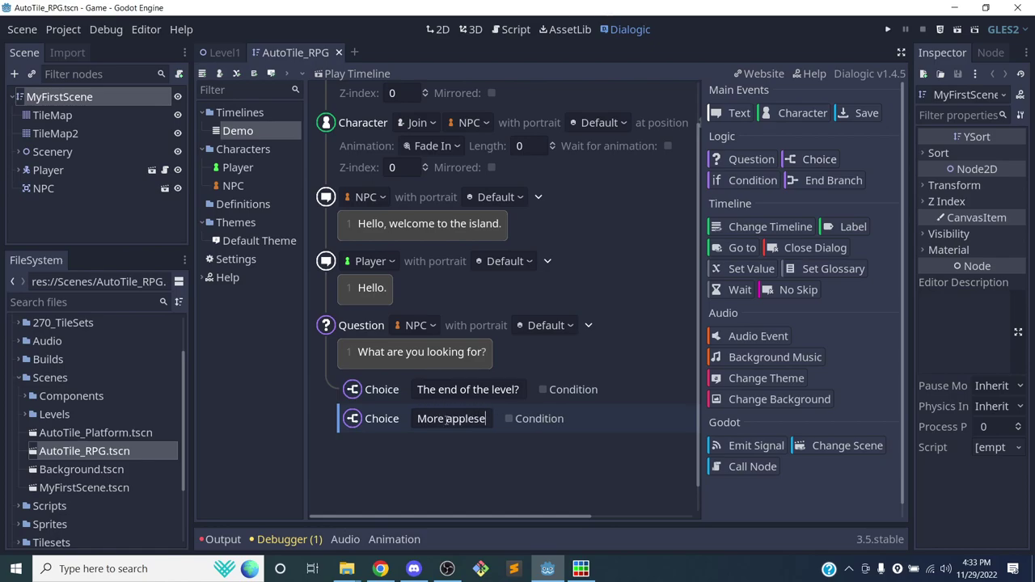
text(.)
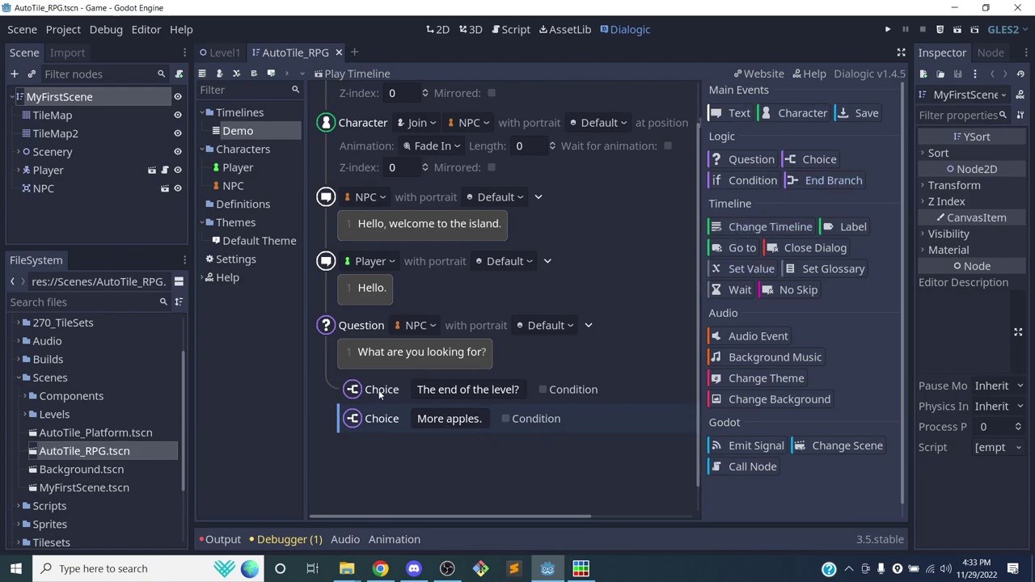
Enable the condition on the "The end of the level?" choice to inspect its settings, and disable it again
click(542, 389)
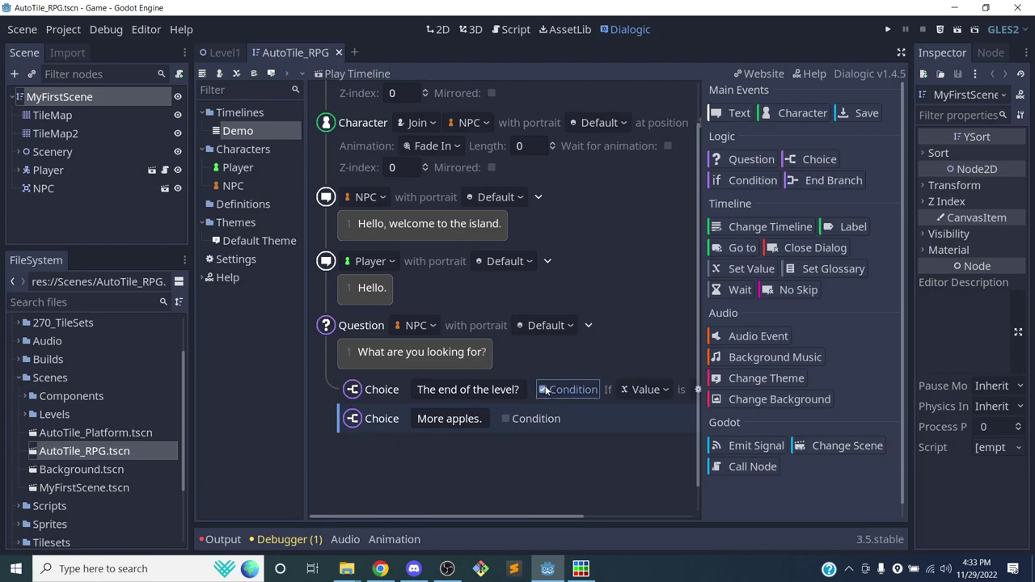
shift+scroll(549, 392, right, 5)
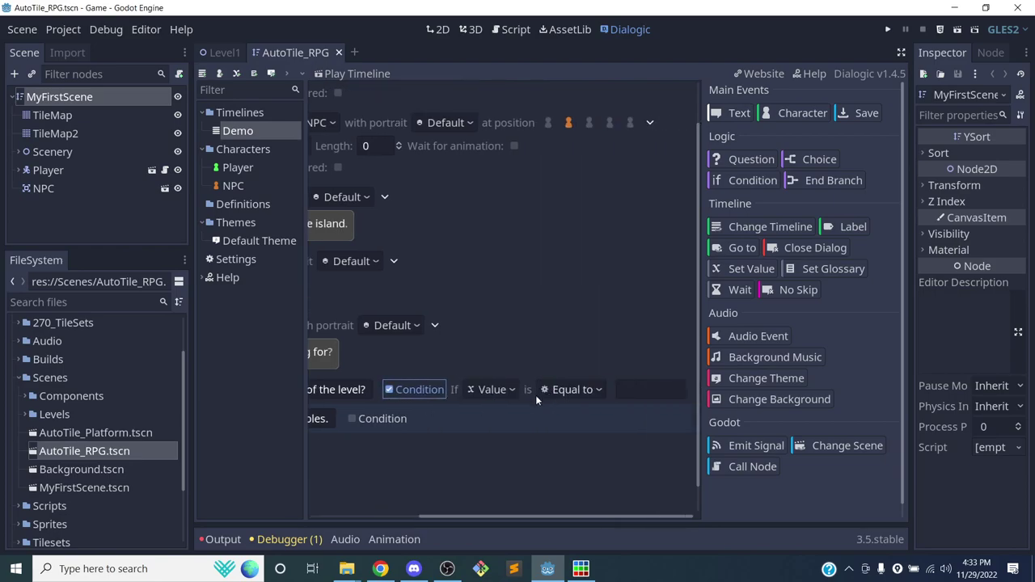
click(394, 388)
scroll(391, 395, up, 1)
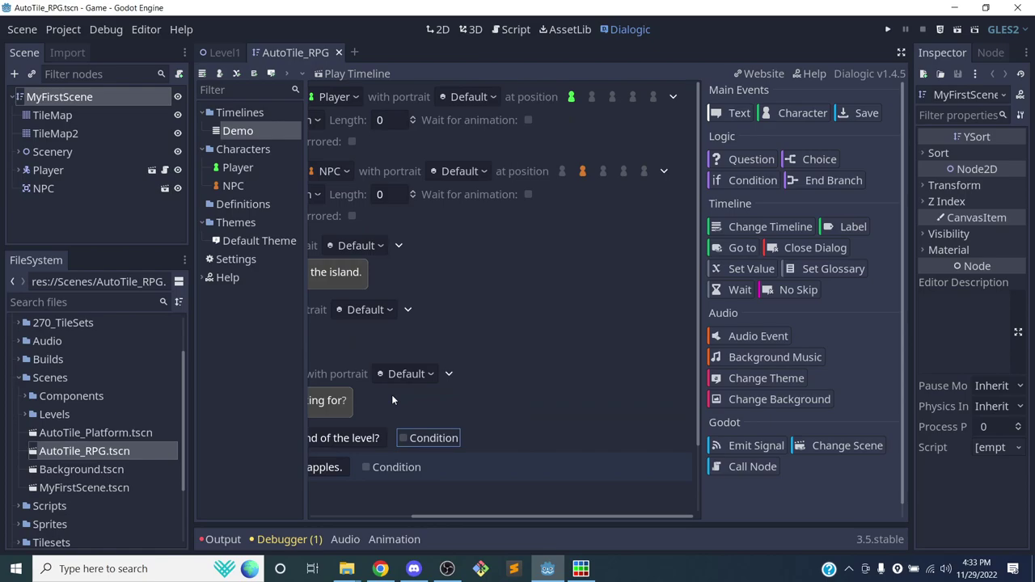
scroll(392, 394, down, 2)
shift+scroll(394, 394, left, 5)
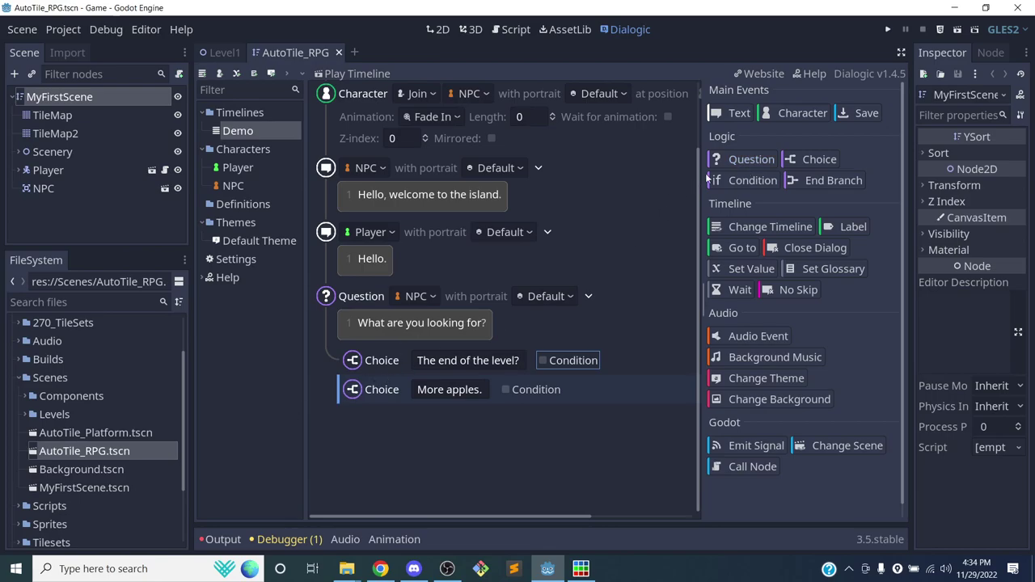
Add an End Branch event and place it below the "More apples." choice to close the question
click(390, 364)
click(388, 387)
click(397, 366)
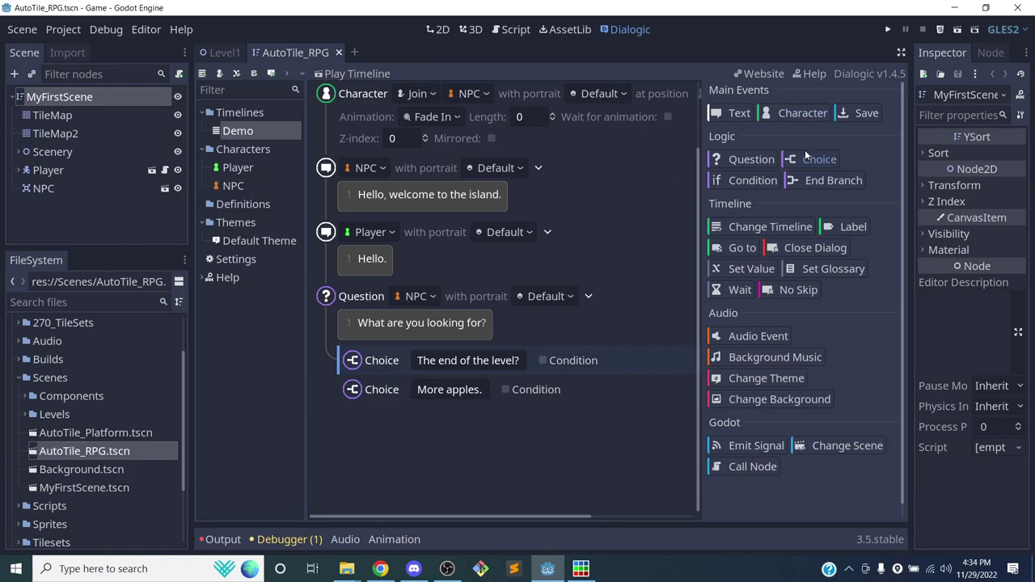
click(804, 180)
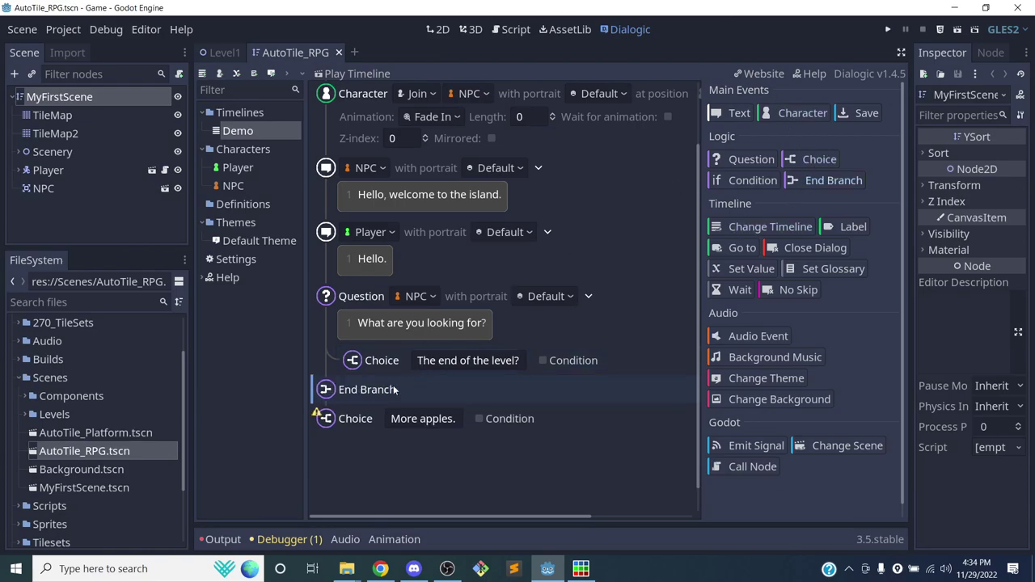
drag(368, 389, 363, 423)
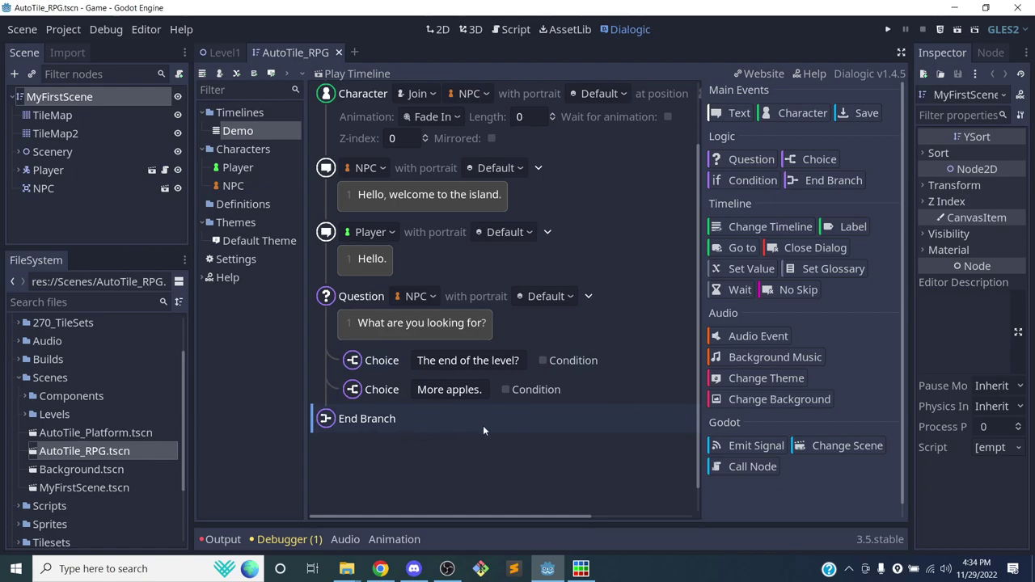
Add a Text event inside the "The end of the level?" choice and set its character to NPC
click(396, 361)
click(738, 113)
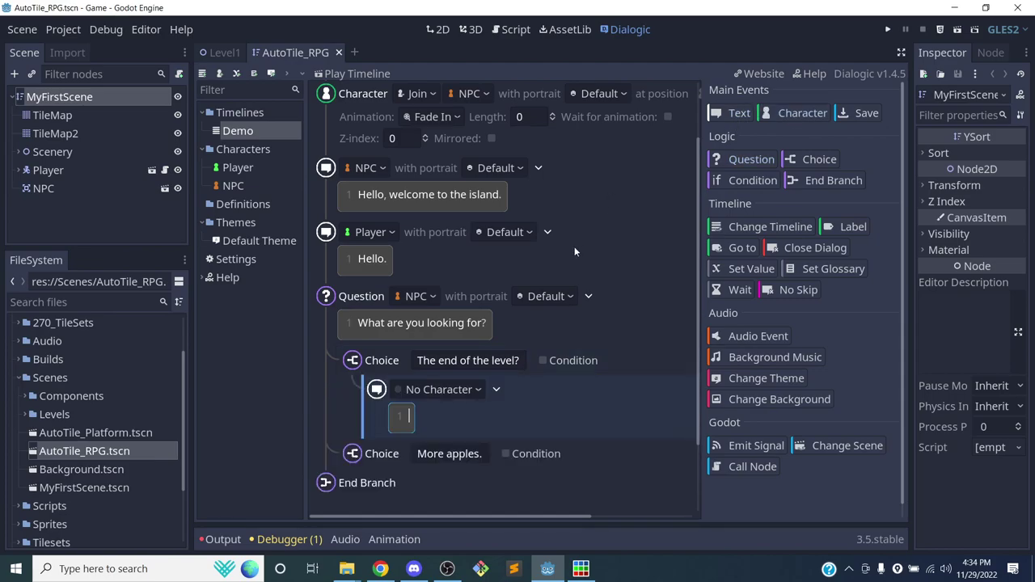
click(453, 390)
click(417, 446)
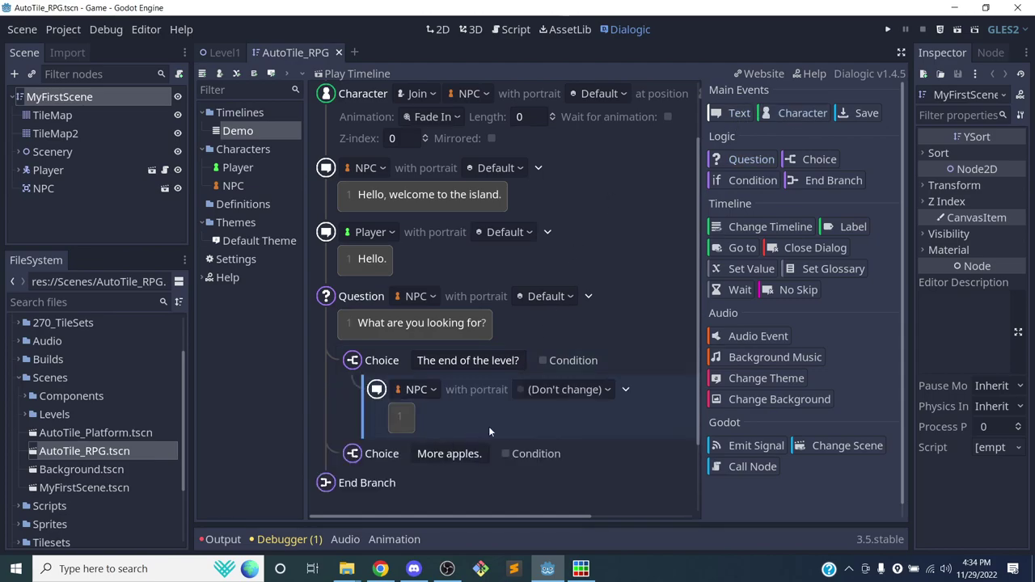
Set the NPC reply under "The end of the level?" to the Surprise portrait with the text "Why do you think the level has an ending??"
click(548, 389)
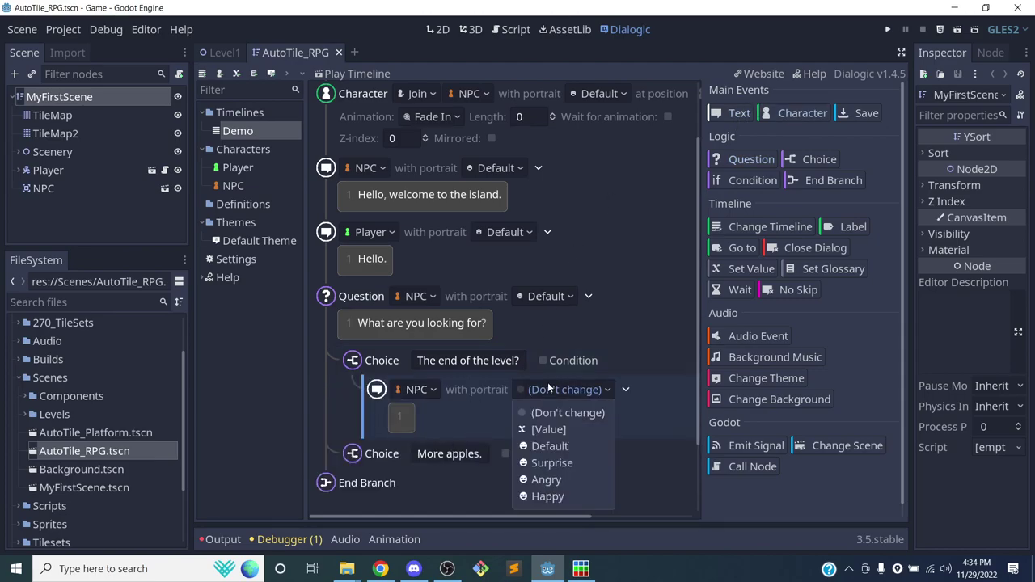
click(557, 462)
click(406, 418)
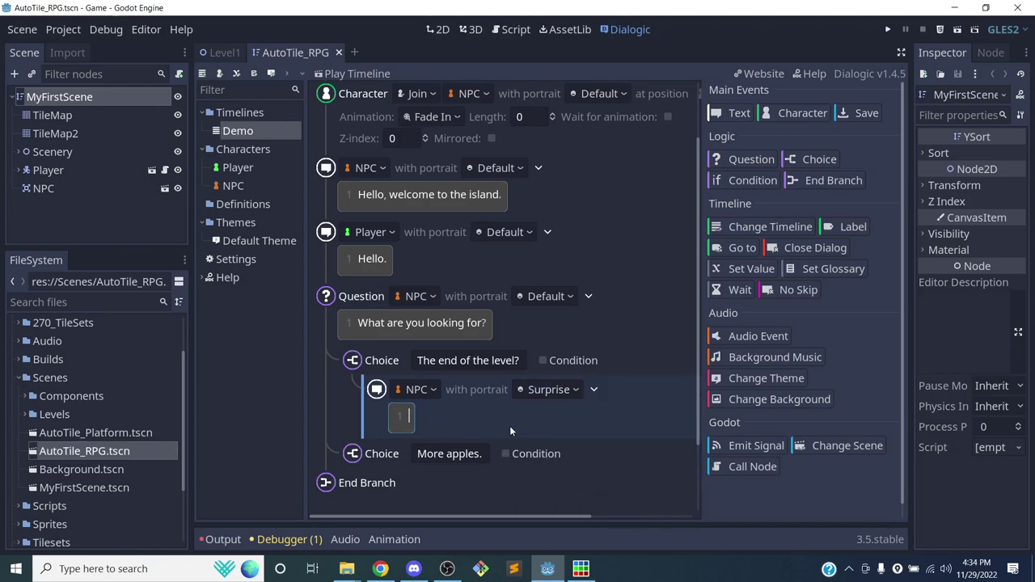
text(Why do )
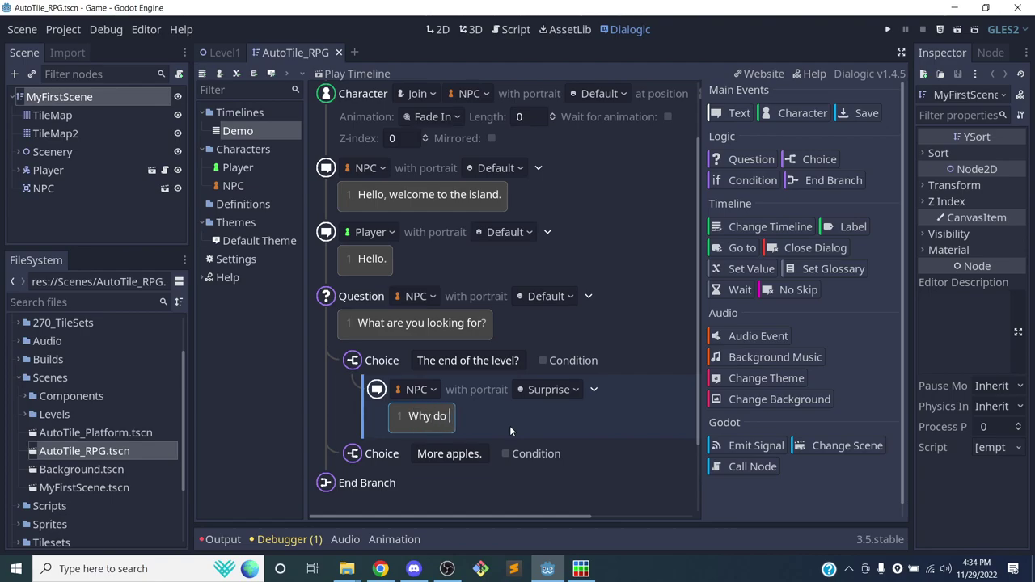
text(you think the level )
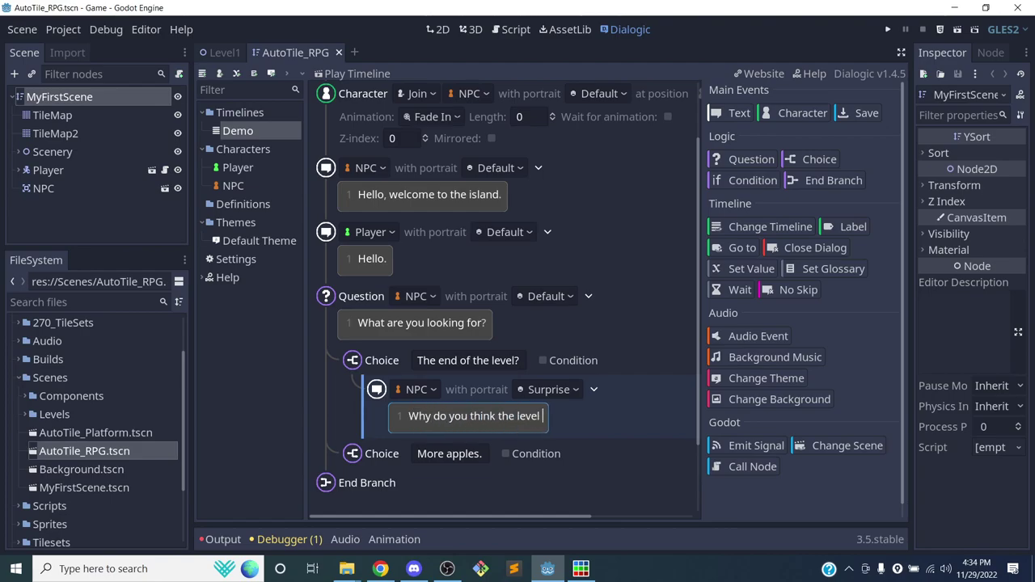
text(has an ending??)
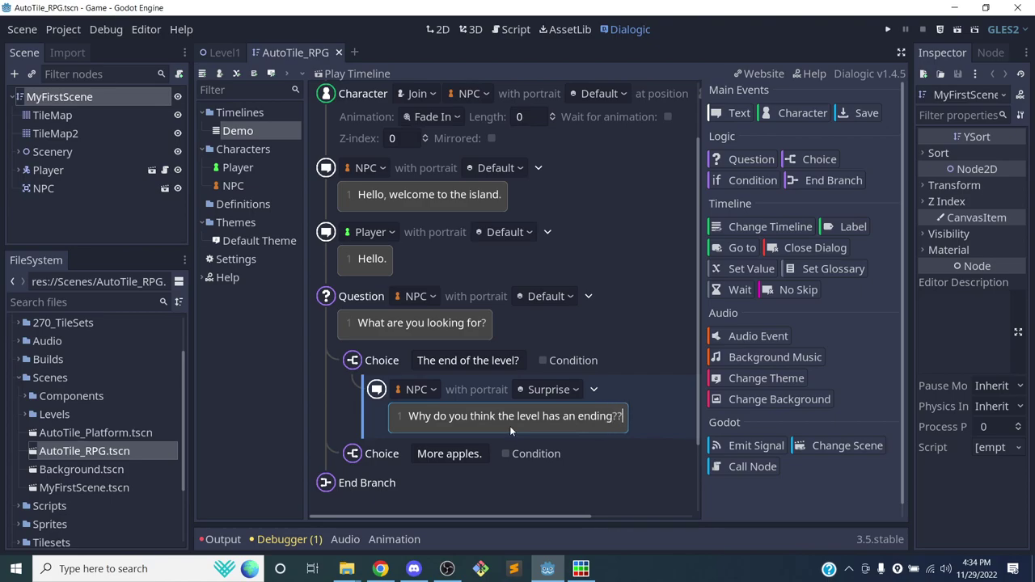
Add a text event under the "More apples." choice, spoken by NPC with the Angry portrait
scroll(509, 425, down, 3)
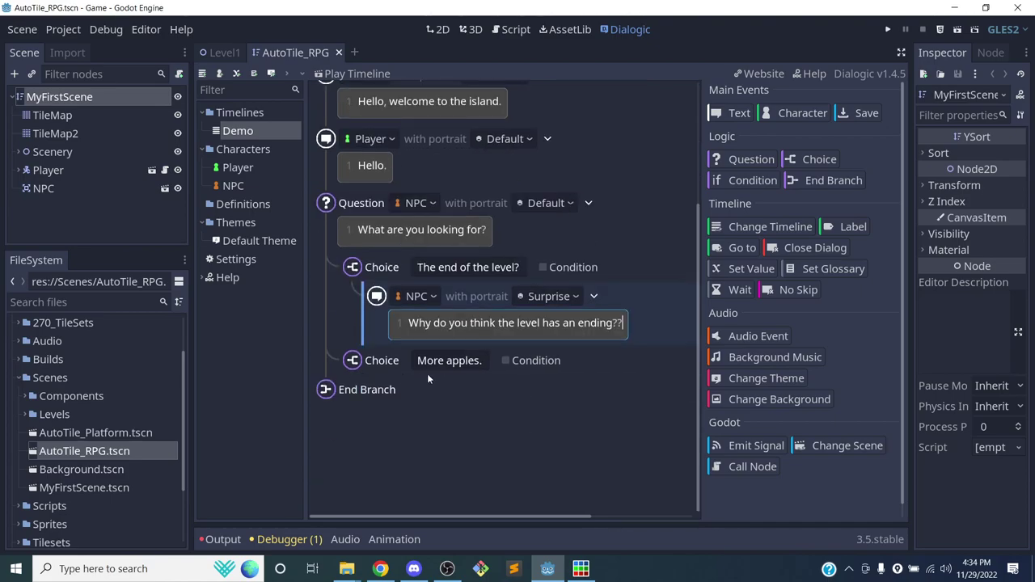
click(427, 370)
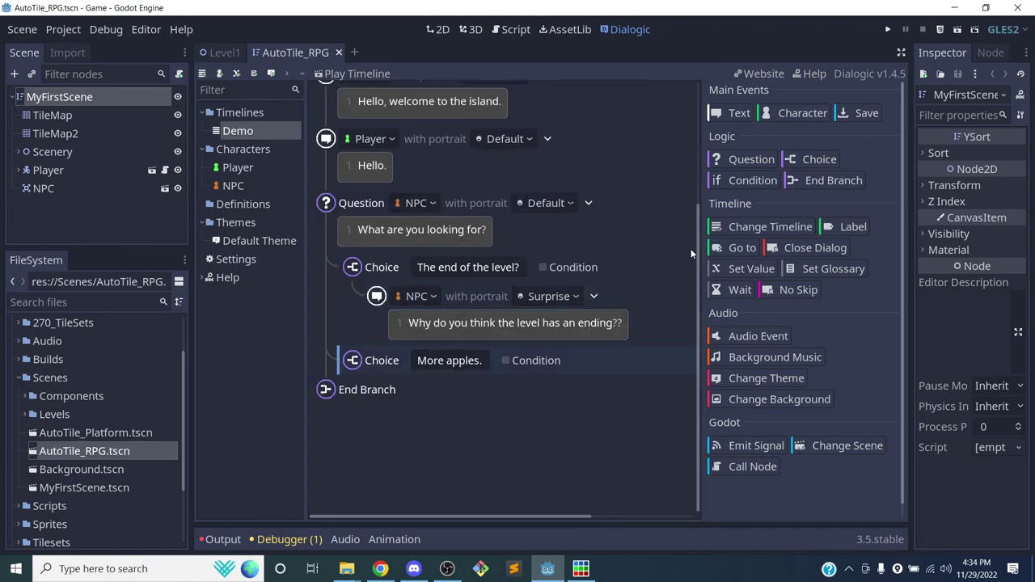
click(738, 114)
click(461, 390)
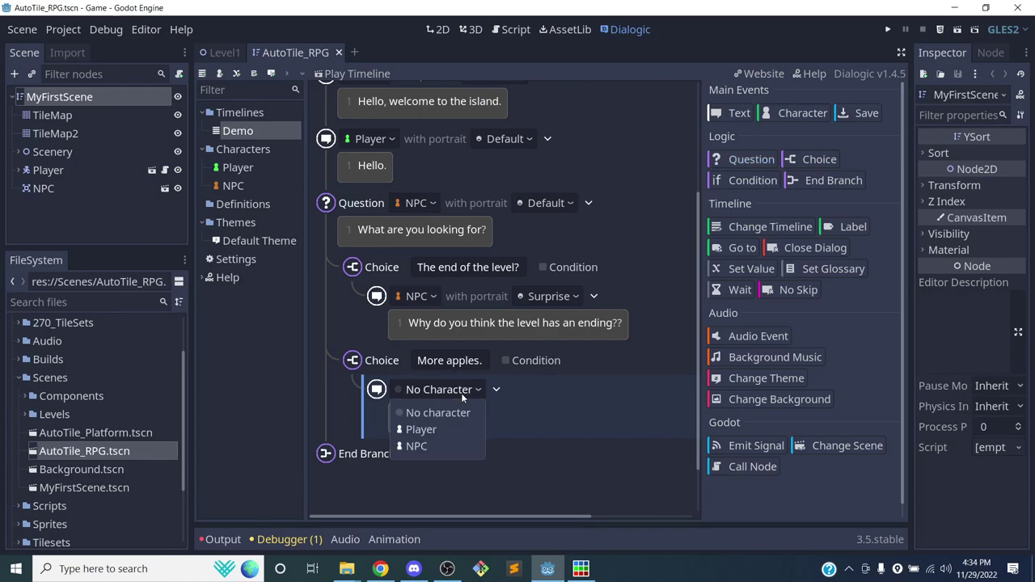
click(431, 444)
click(559, 389)
click(540, 477)
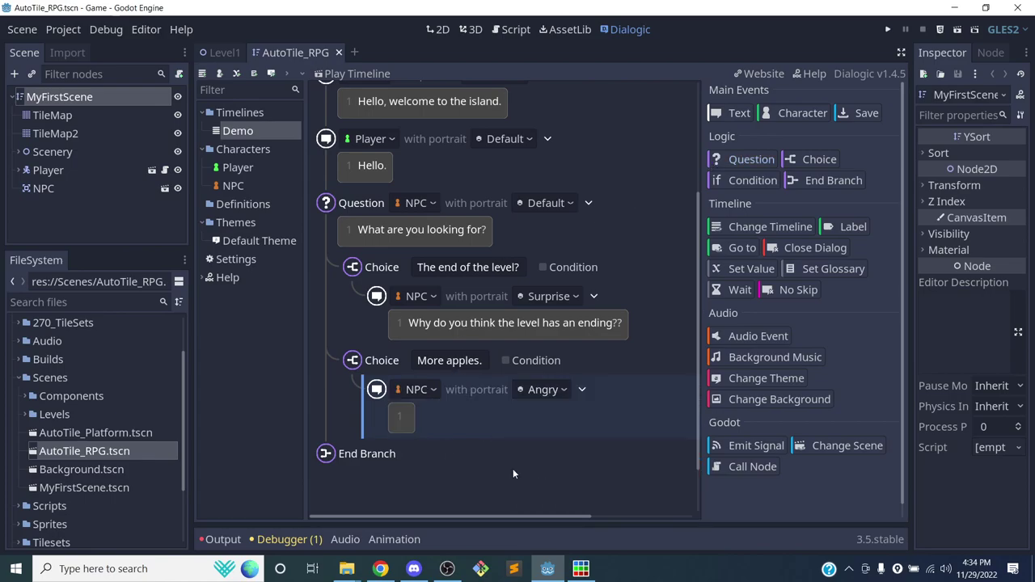
Enter "Those are my apples." as the NPC's line under the "More apples." choice
click(409, 417)
text(Those are )
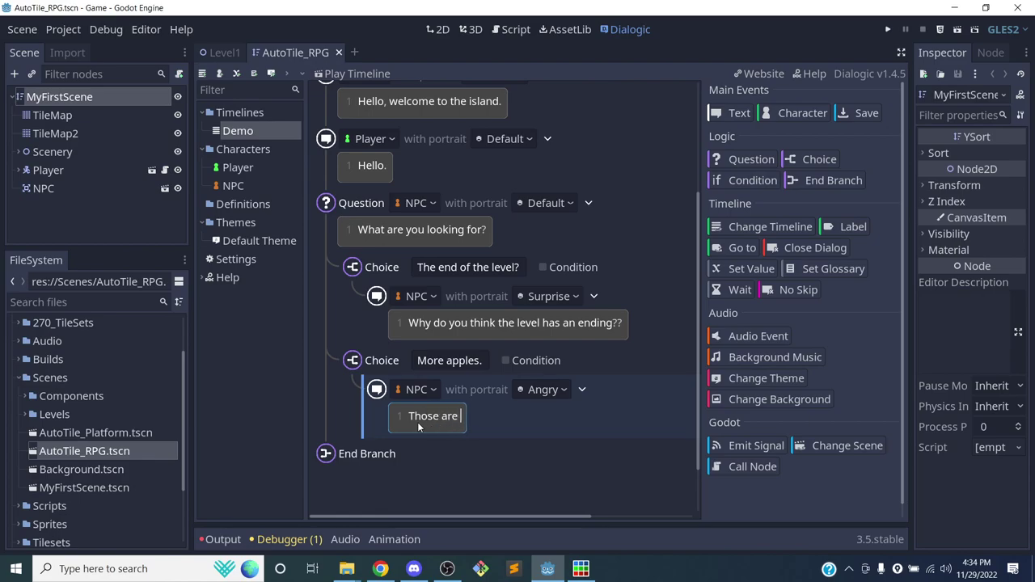
text(my apples)
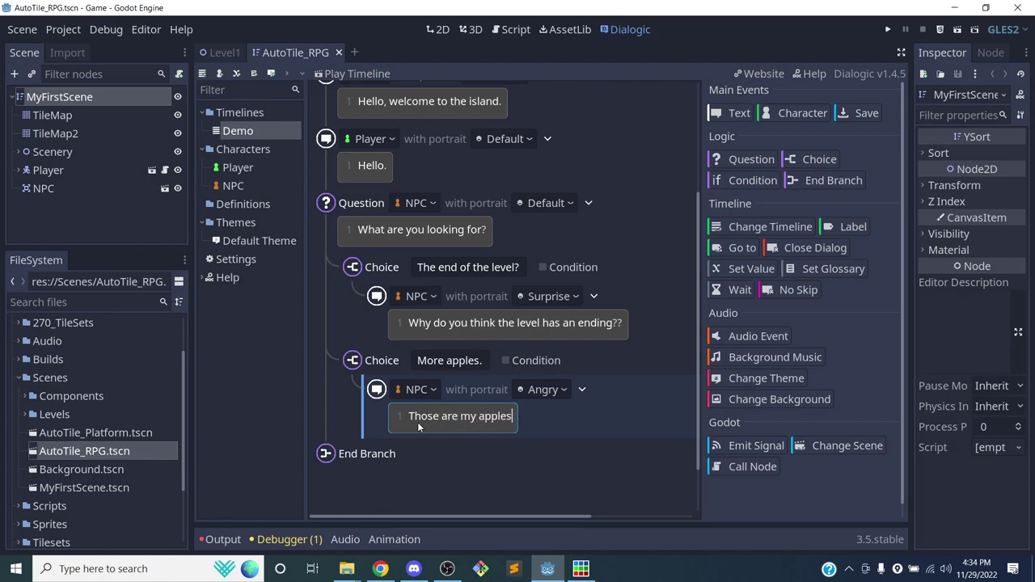
text(.)
click(663, 211)
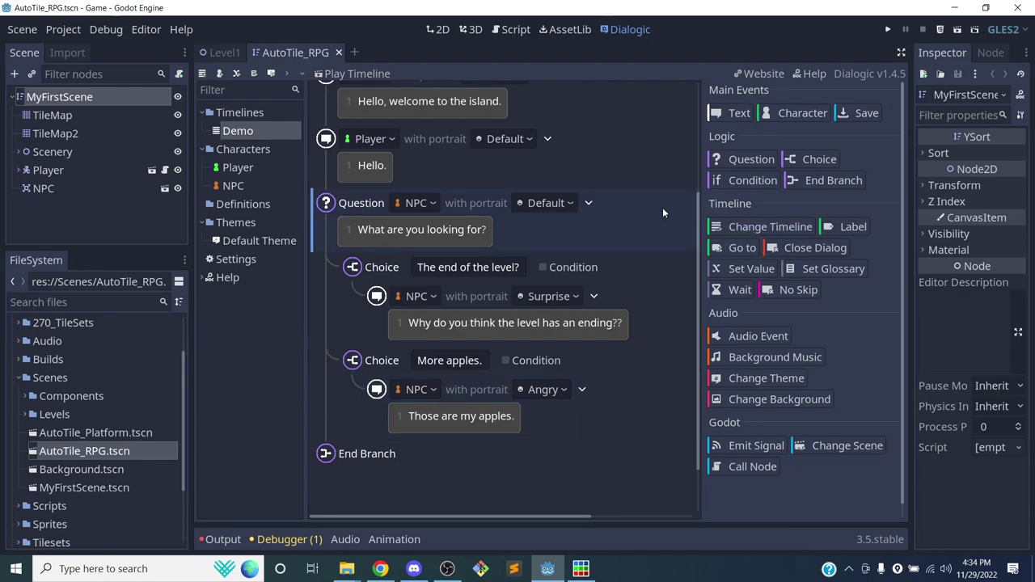
Review the Demo timeline from the character joins through the question, its choices and replies to the End Branch
scroll(641, 208, down, 1)
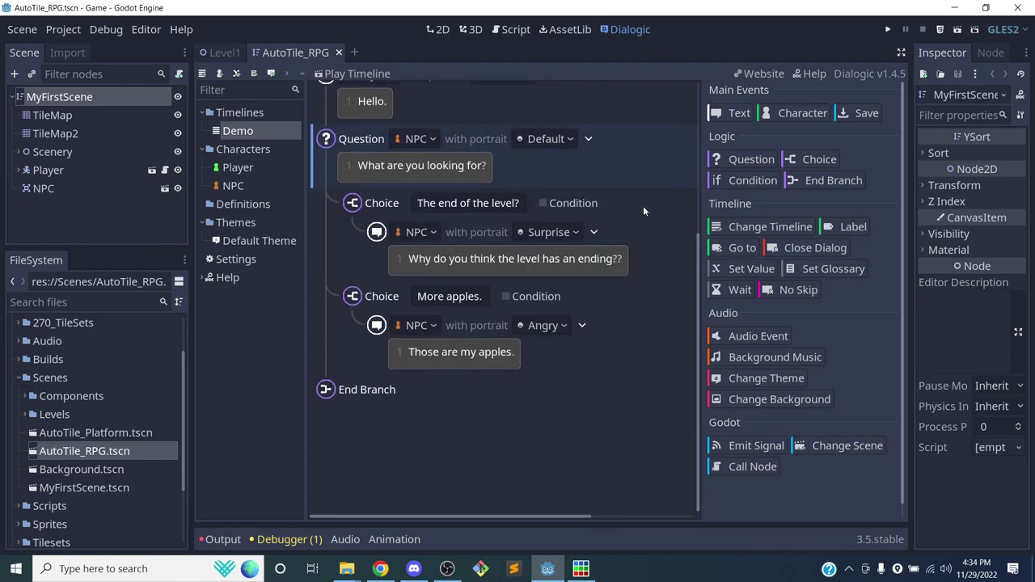
scroll(642, 208, up, 3)
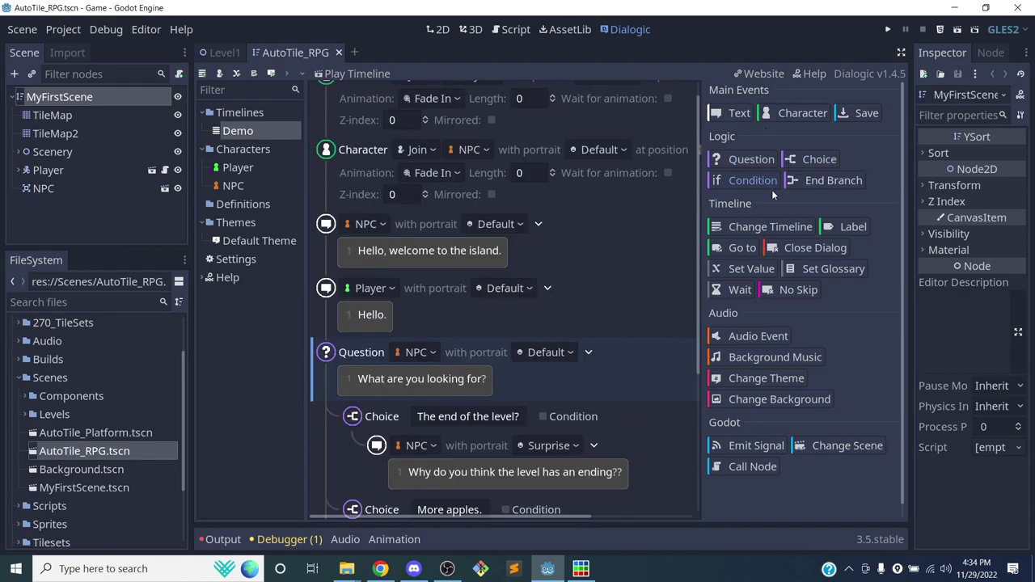
scroll(449, 362, down, 3)
scroll(450, 362, down, 1)
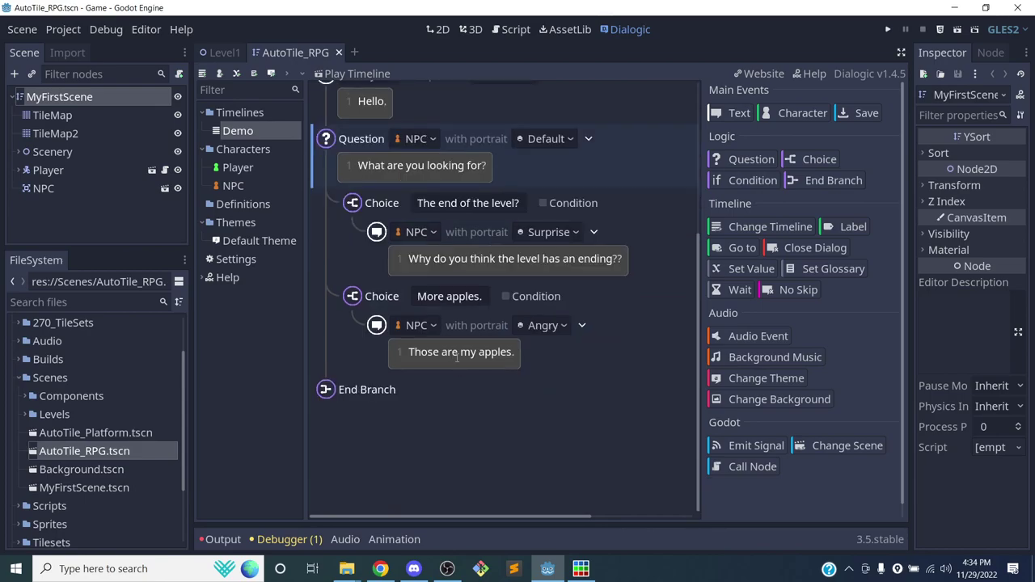
scroll(463, 325, up, 4)
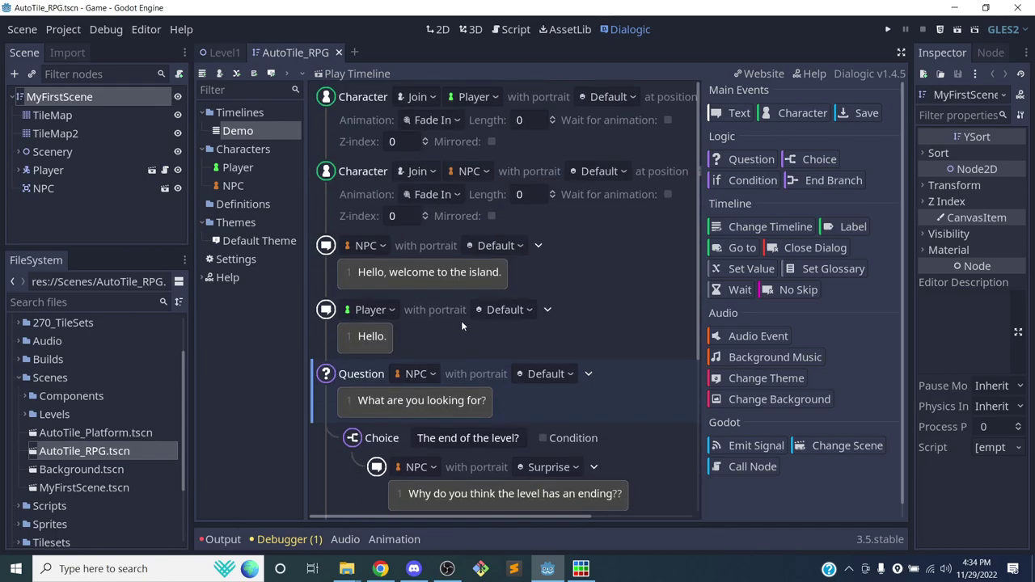
scroll(462, 325, down, 4)
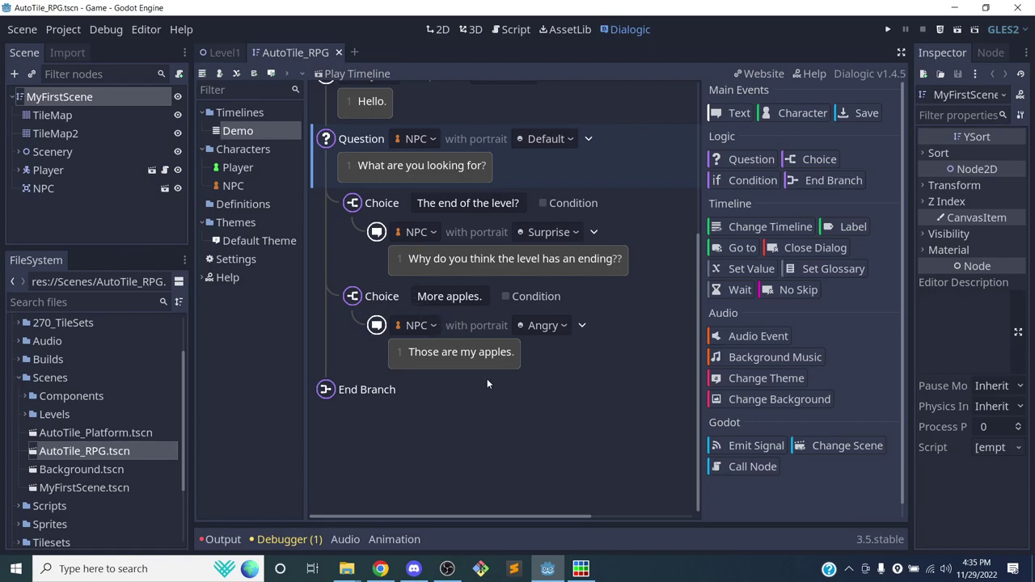
scroll(451, 420, up, 2)
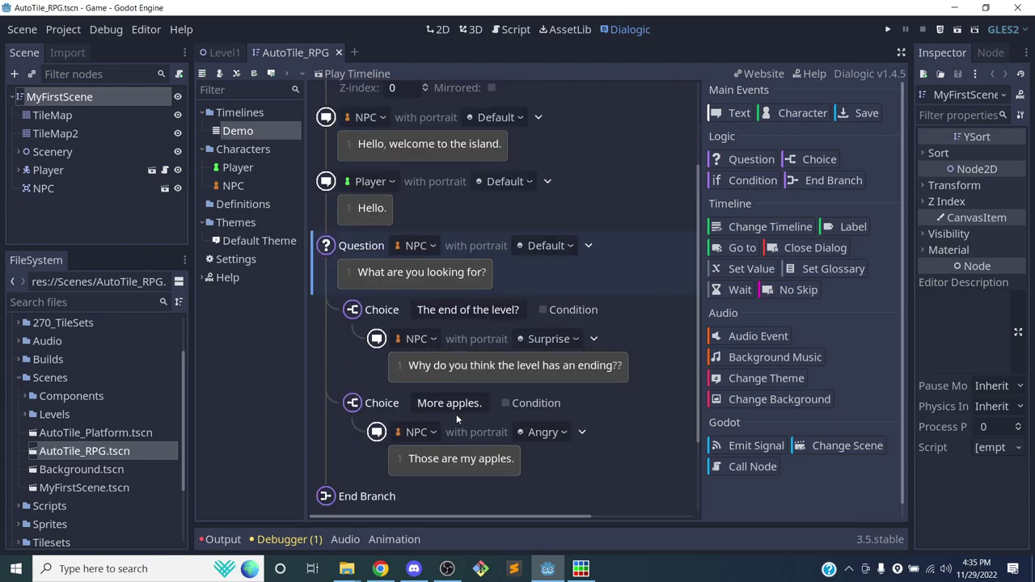
scroll(456, 414, down, 2)
Add a text event after the End Branch for Player with the Surprised portrait, reading "I'm going to run away."
click(736, 114)
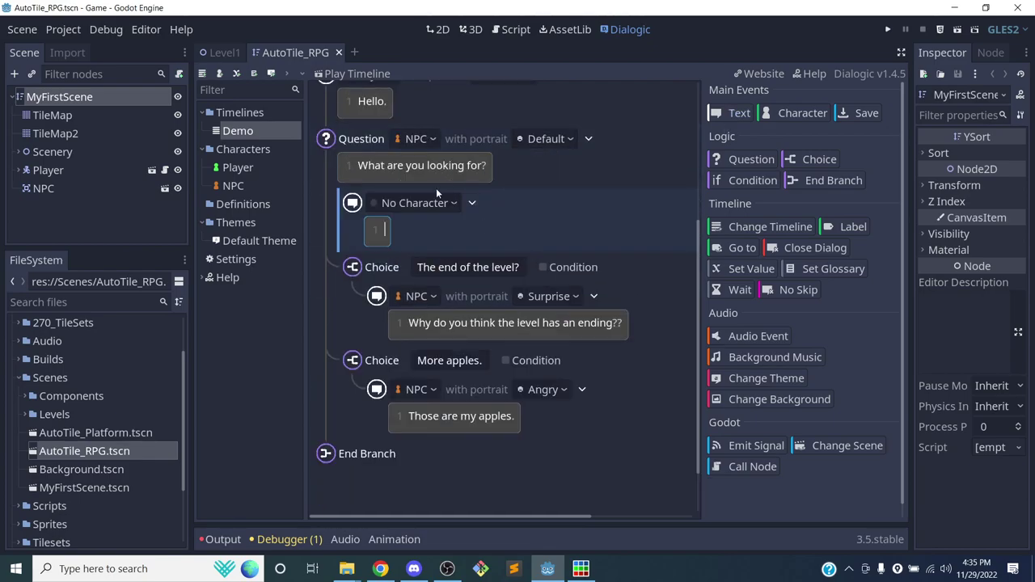
drag(435, 188, 419, 488)
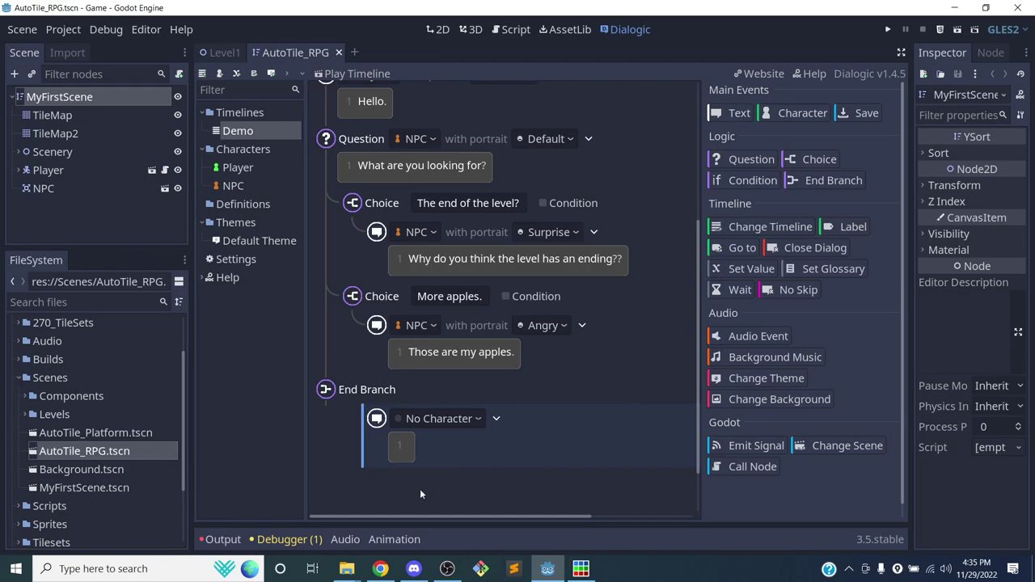
click(441, 418)
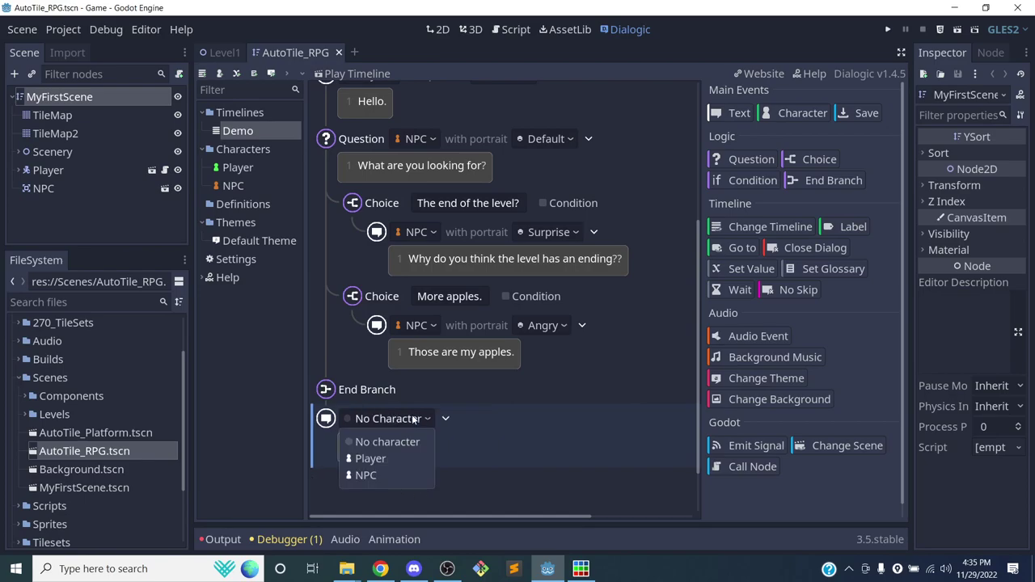
click(372, 458)
click(504, 418)
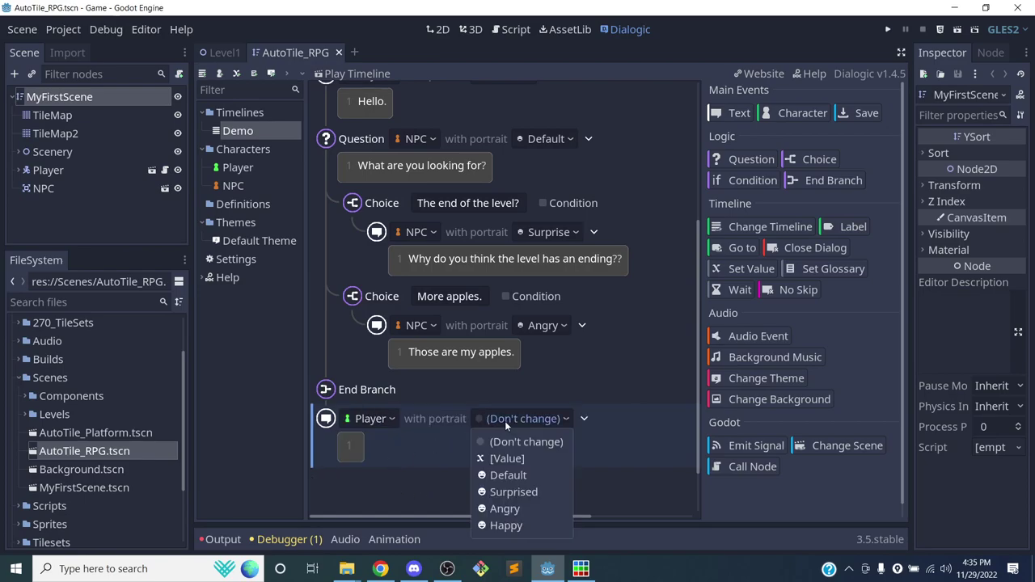
click(512, 492)
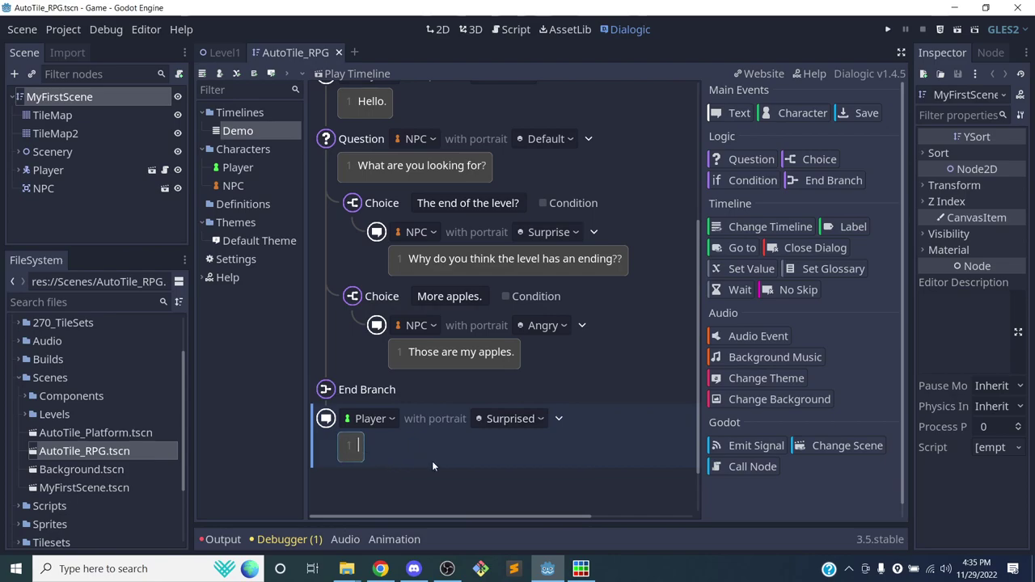
text(I'm going to r)
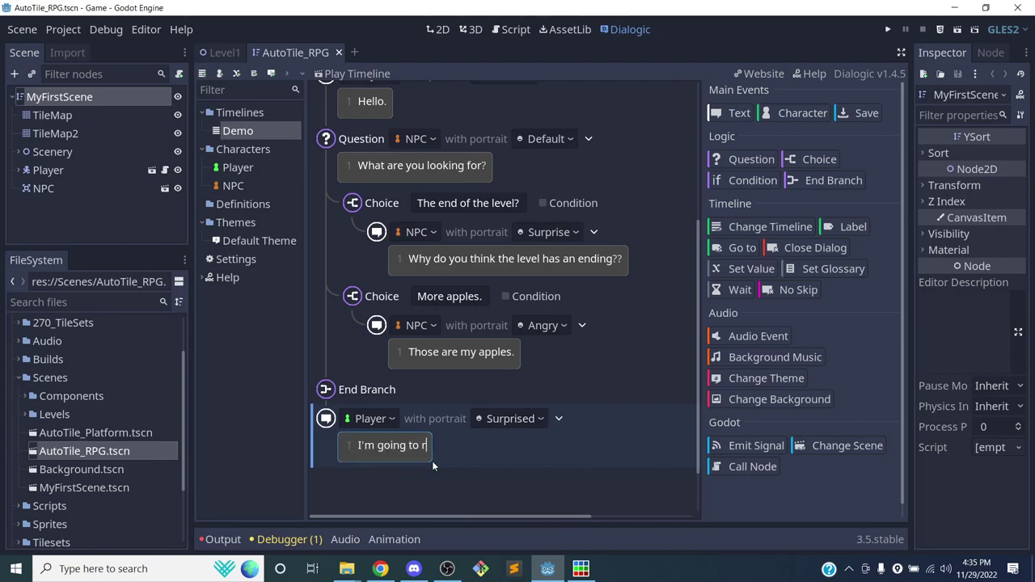
text(un away.)
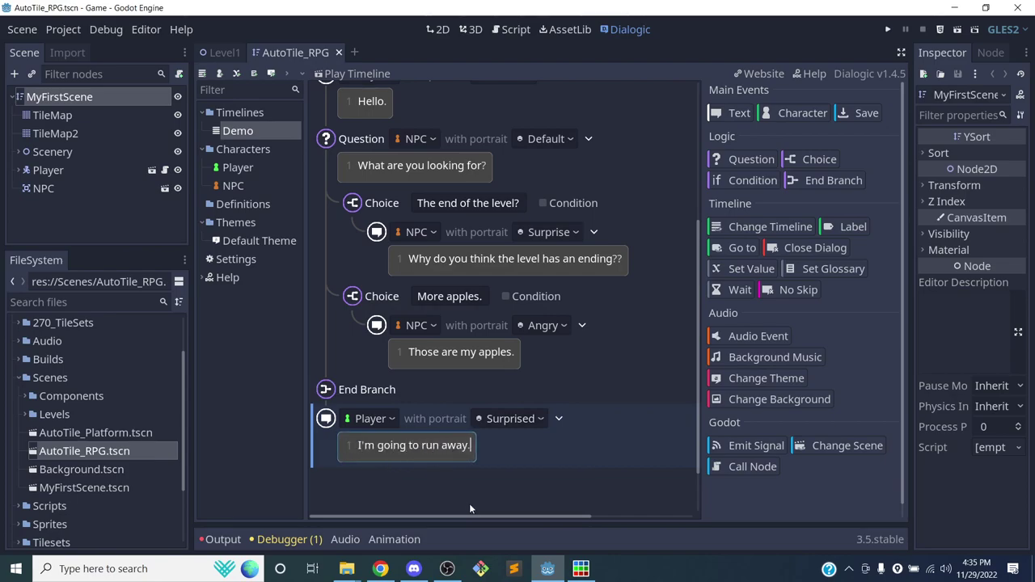
Add a Close Dialog event at the end of the Demo timeline and save
scroll(591, 388, down, 1)
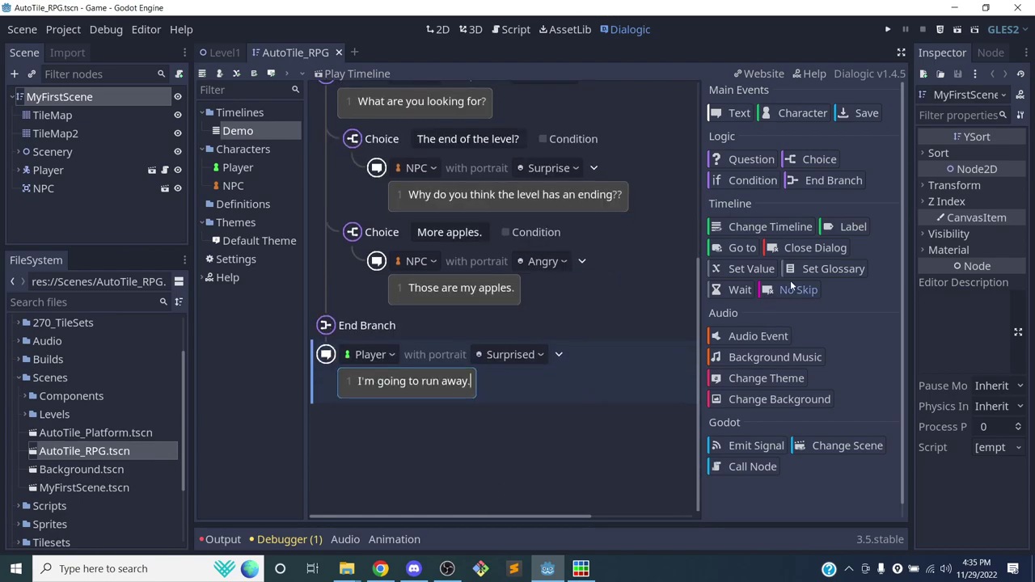
drag(797, 248, 508, 429)
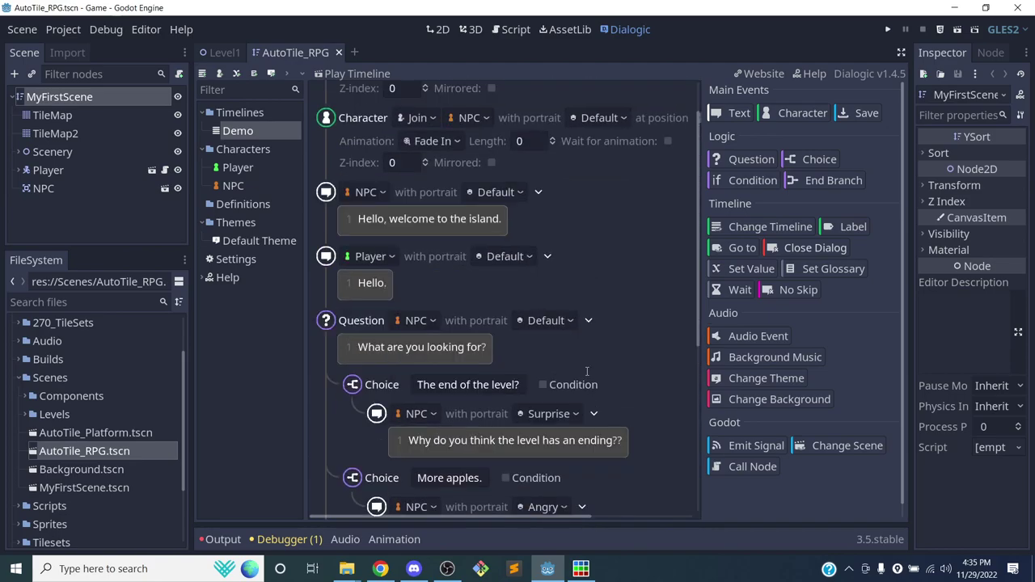
key(ctrl+s)
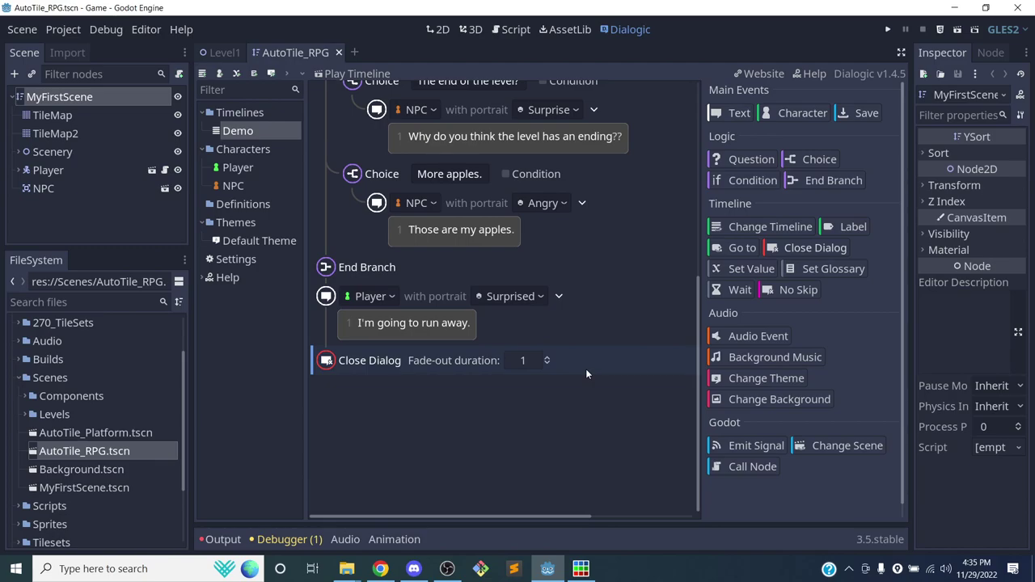
Widen the timeline event area and examine the position settings of the two character join events
scroll(621, 251, up, 5)
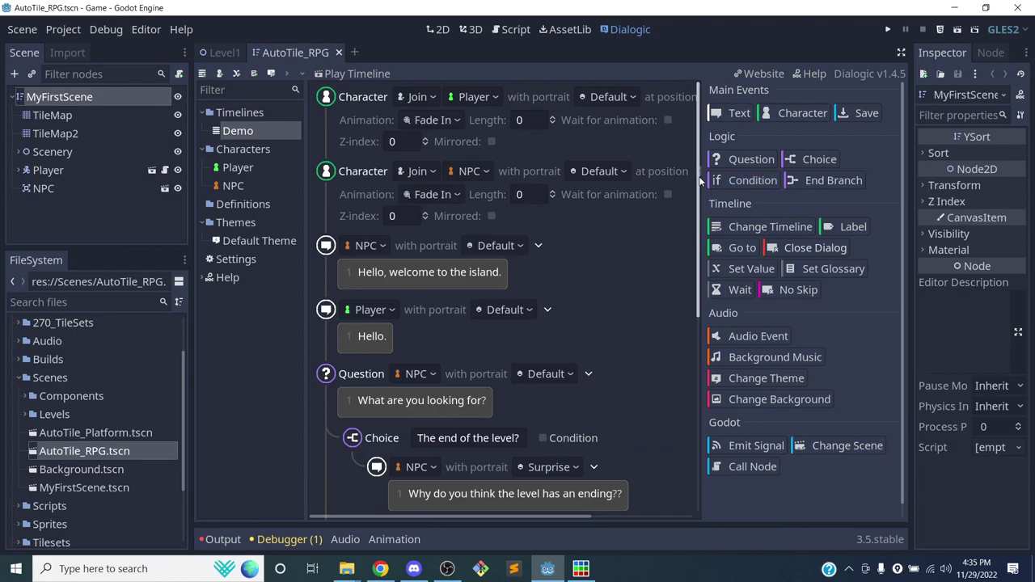
drag(702, 180, 774, 166)
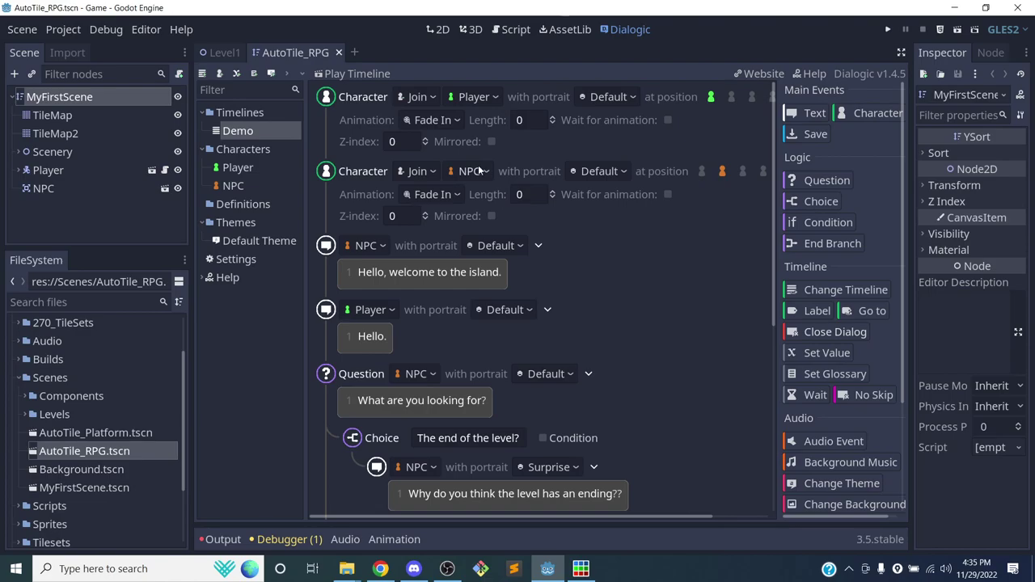
scroll(541, 181, down, 3)
scroll(545, 177, up, 3)
Return to the 2D view of the RPG scene, select the NPC node and start a new script for it, widening the Inspector
click(438, 29)
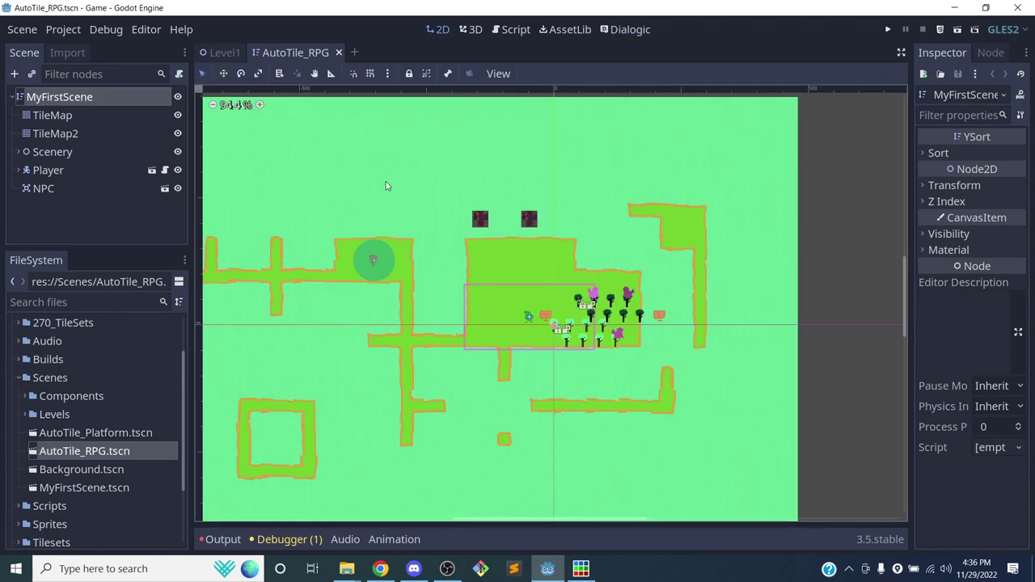
click(63, 187)
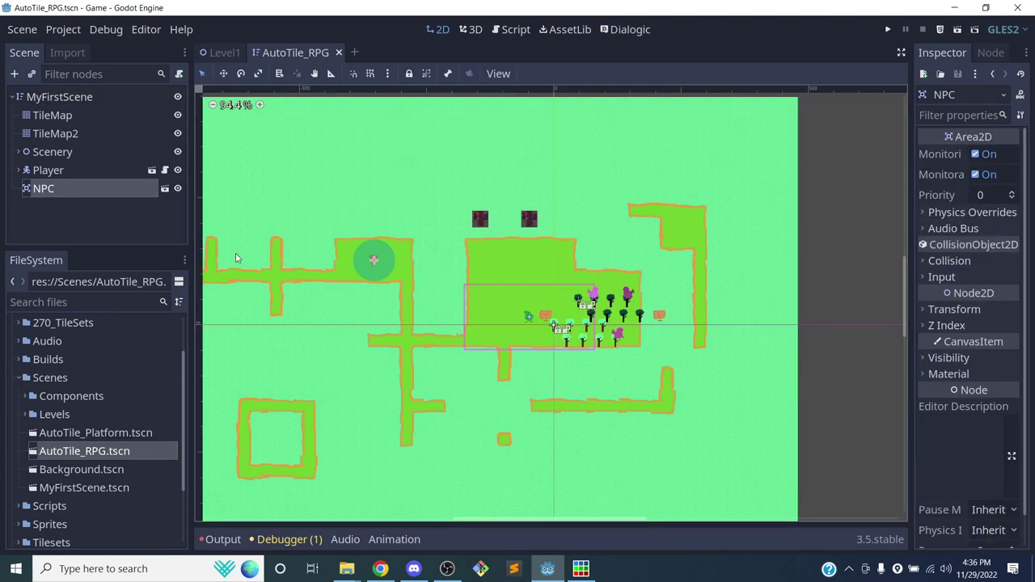
scroll(338, 254, down, 2)
scroll(340, 254, up, 3)
scroll(364, 198, up, 2)
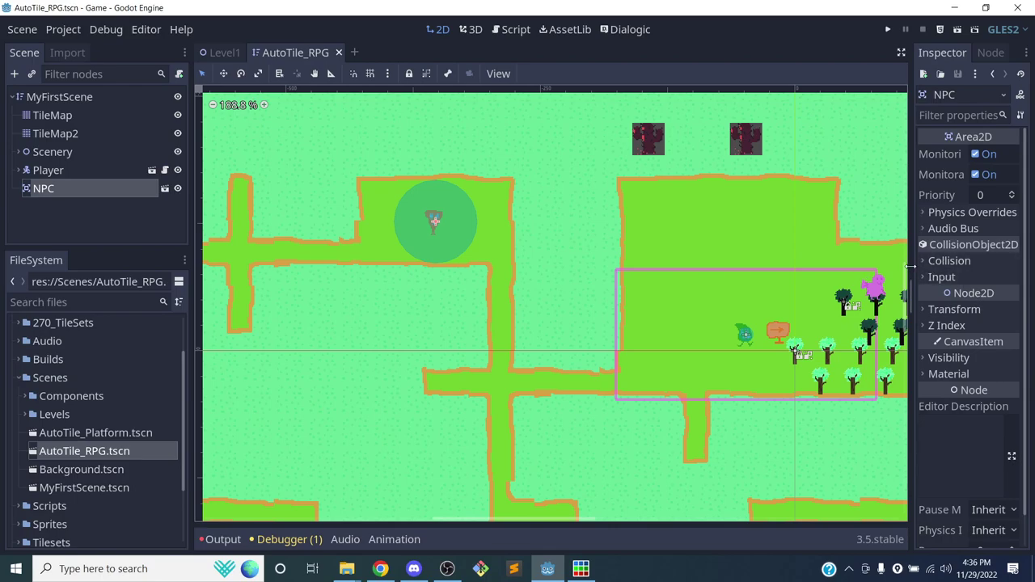
drag(912, 267, 763, 265)
scroll(882, 304, down, 2)
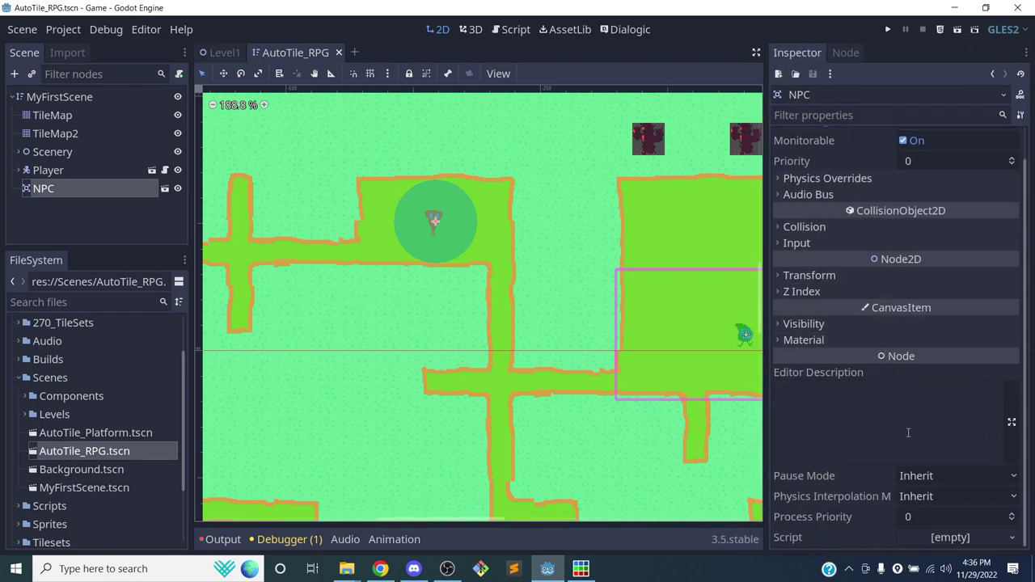
click(1010, 537)
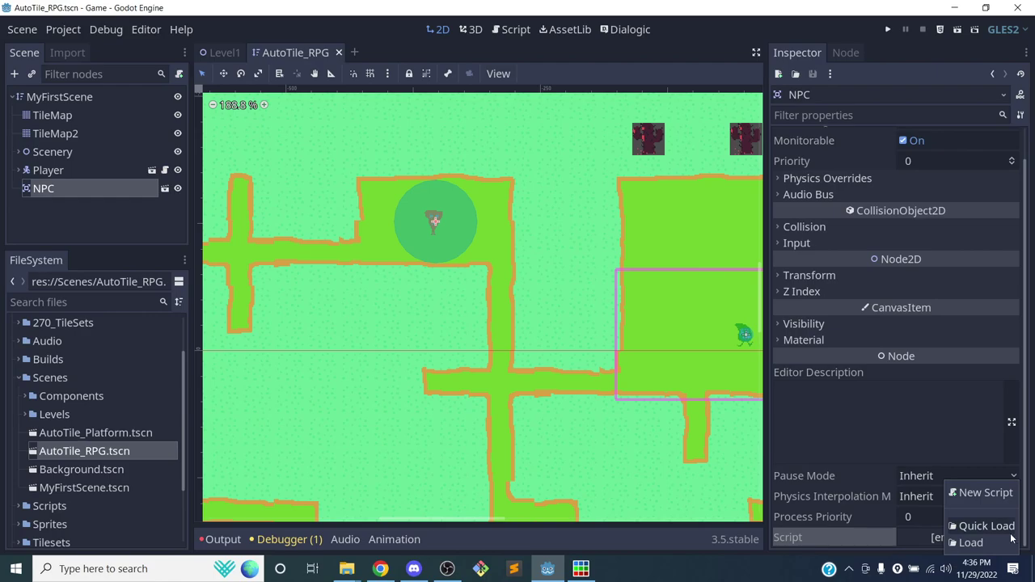
click(985, 493)
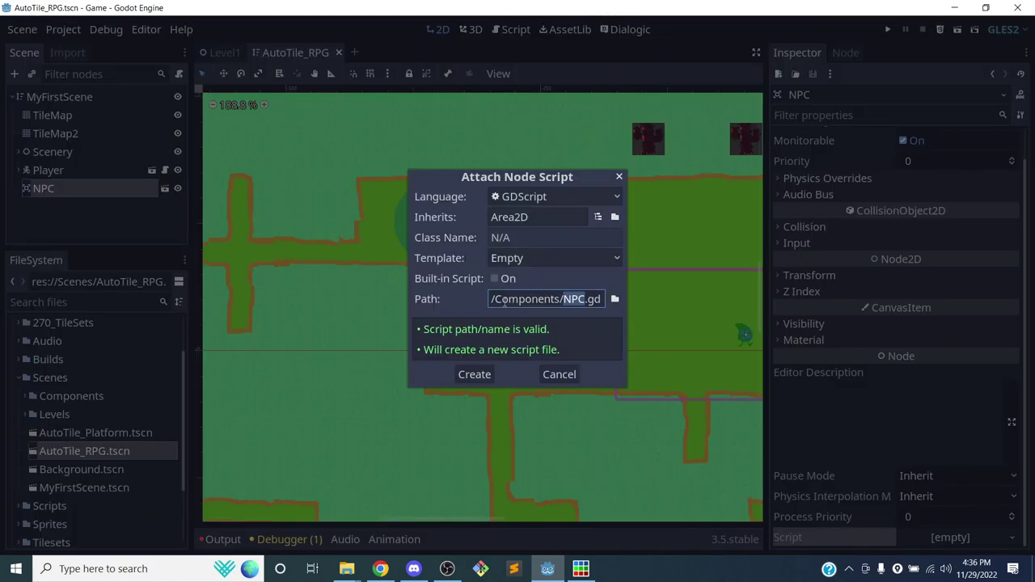
Set the script's path to NPCDialog.gd in the res://Scripts folder and create it
click(615, 299)
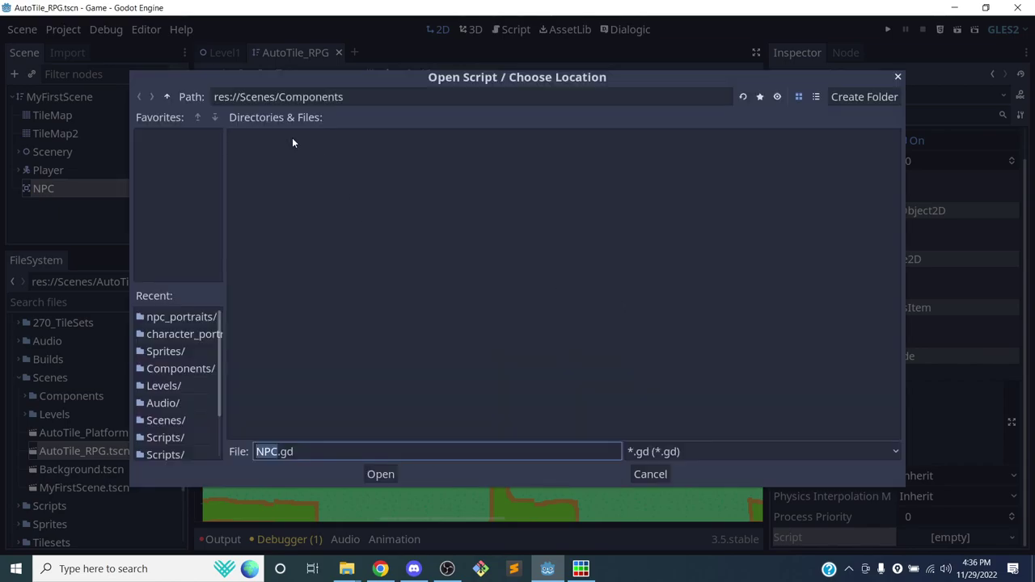
click(167, 97)
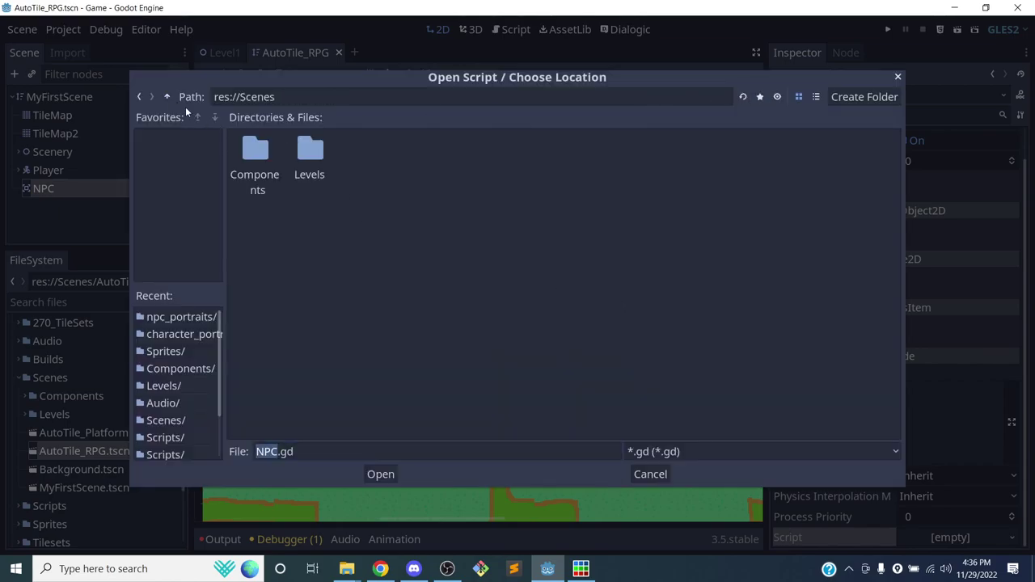
click(168, 97)
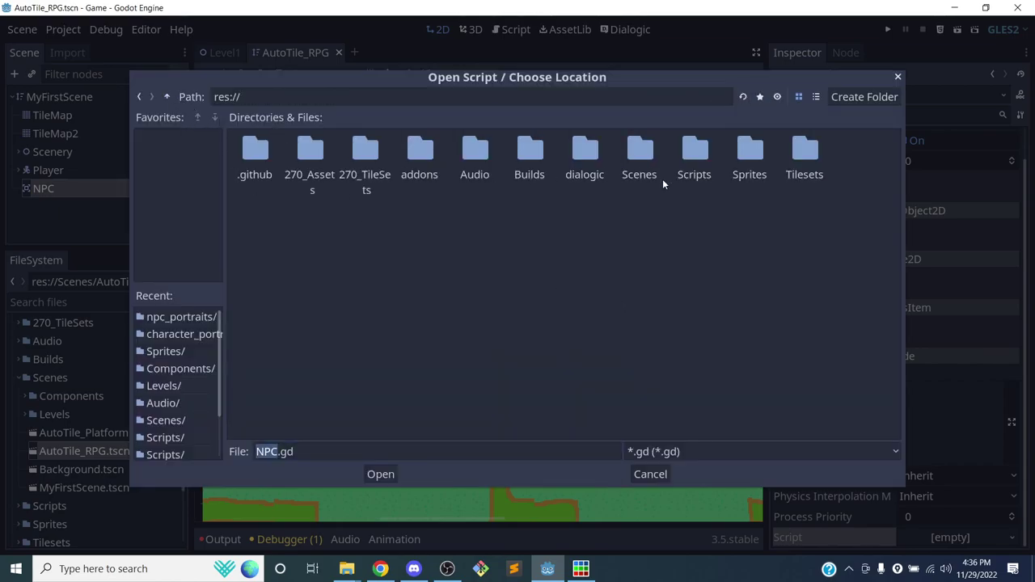
double_click(694, 157)
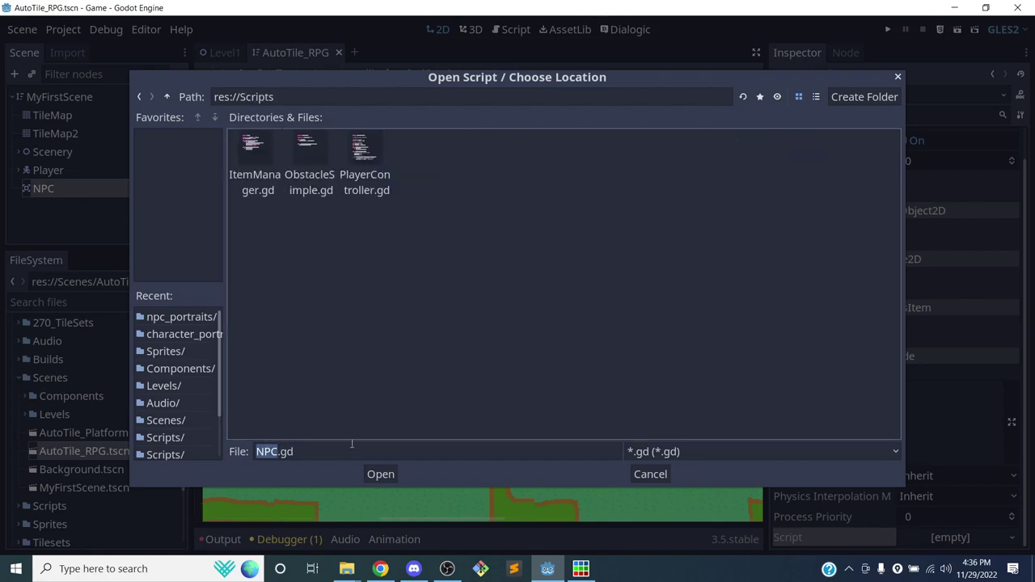
key(Down)
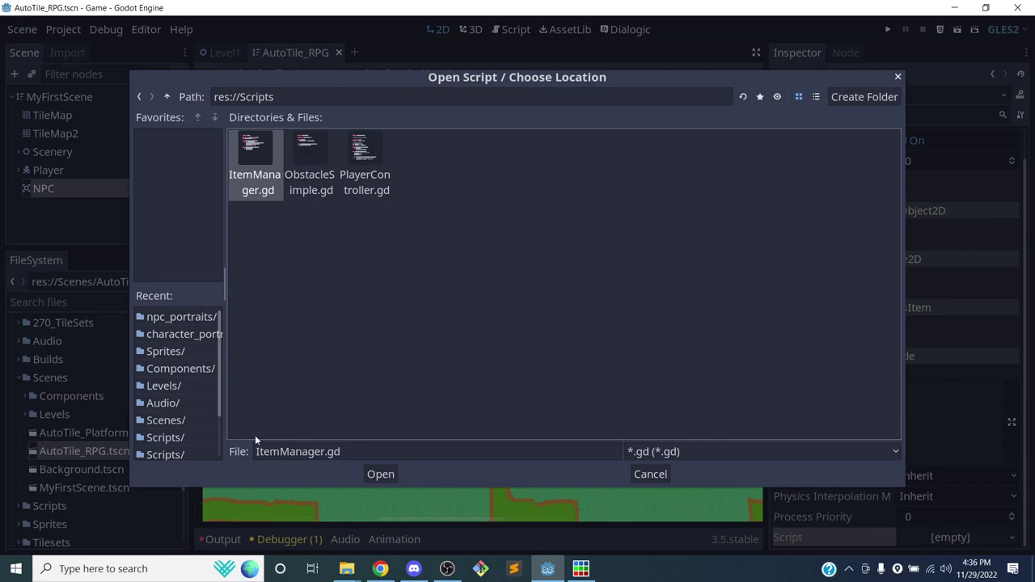
double_click(283, 451)
text(NPCDialog)
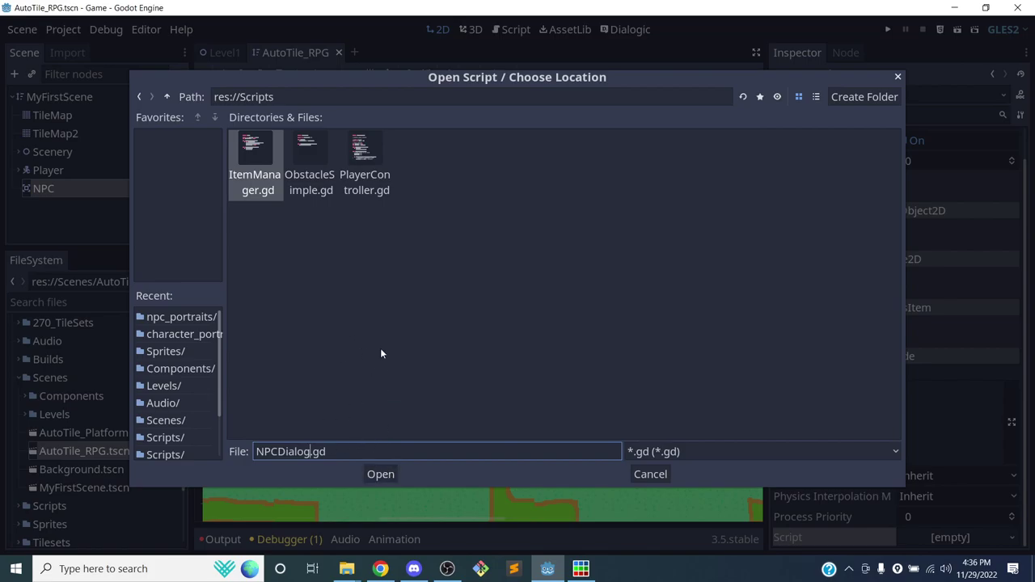
click(380, 472)
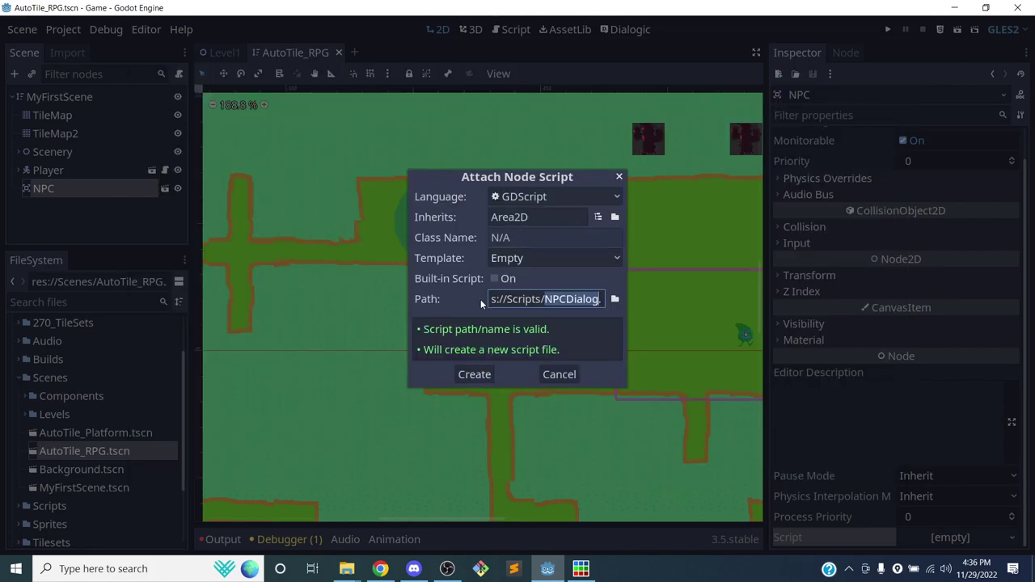
click(476, 372)
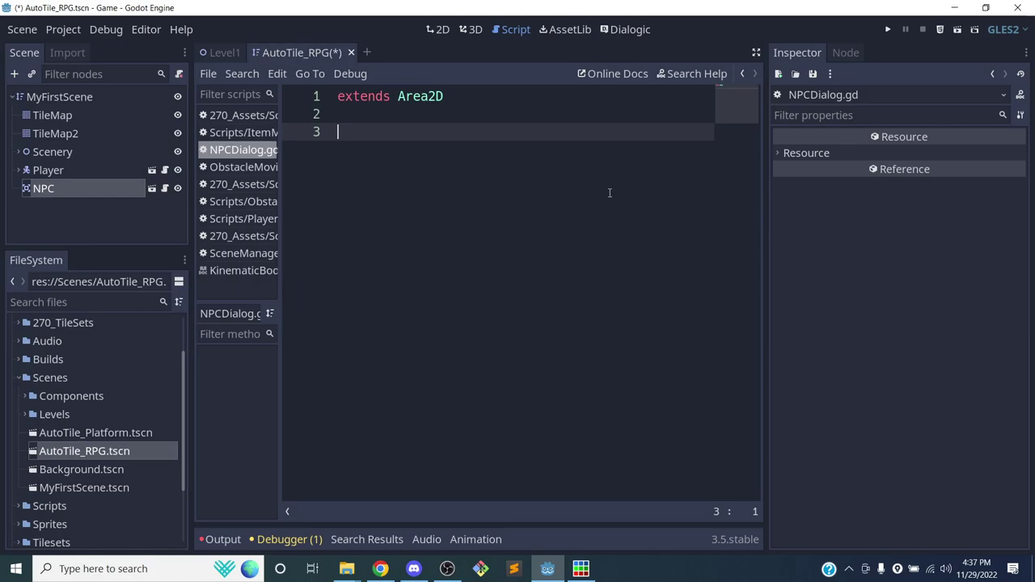
Connect the NPC node's body_entered signal to _on_NPC_body_entered in its own script, save the scene and widen the code area
click(102, 191)
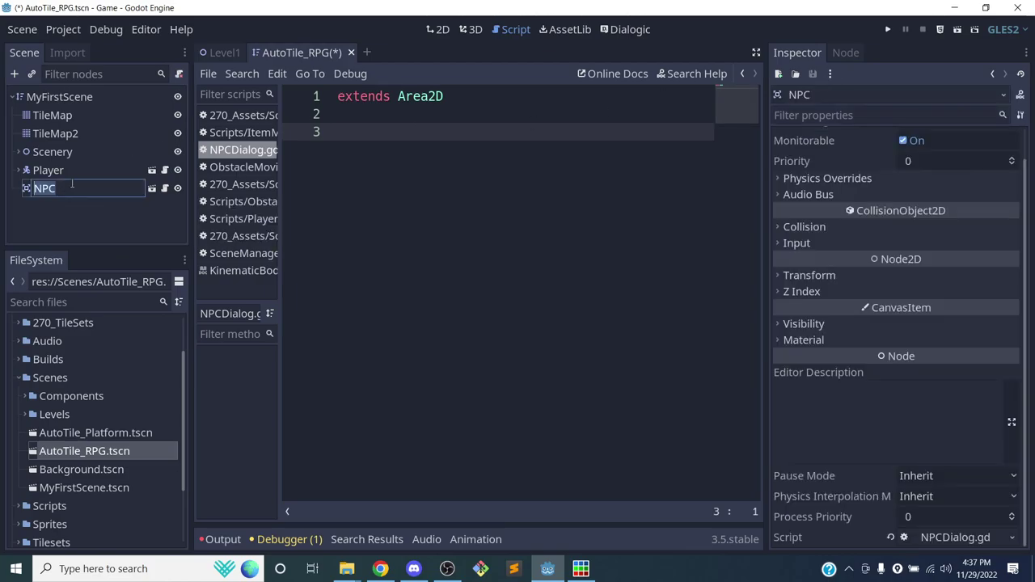
click(50, 211)
click(85, 190)
click(847, 52)
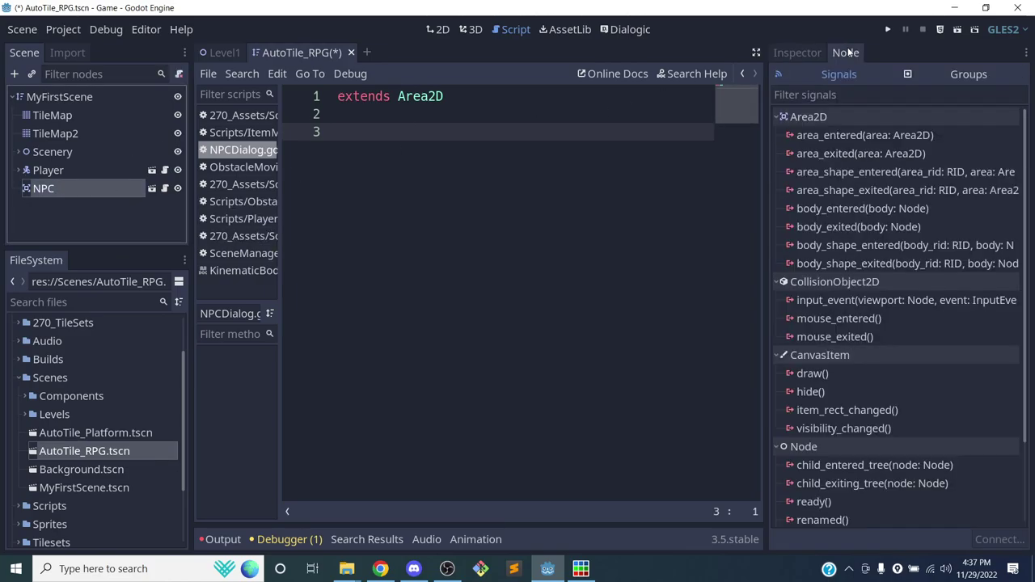
double_click(863, 207)
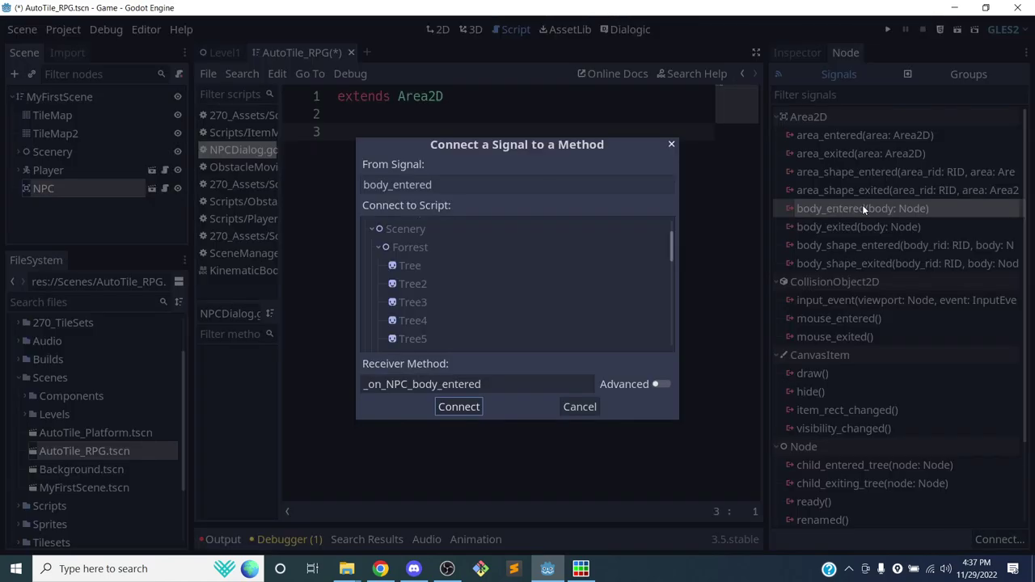
click(369, 227)
click(414, 336)
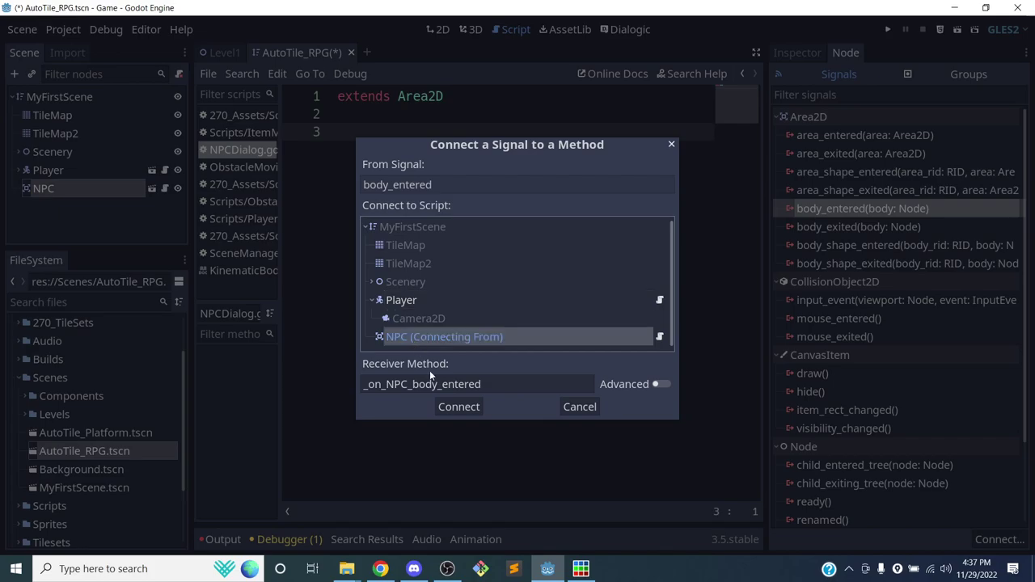
click(457, 406)
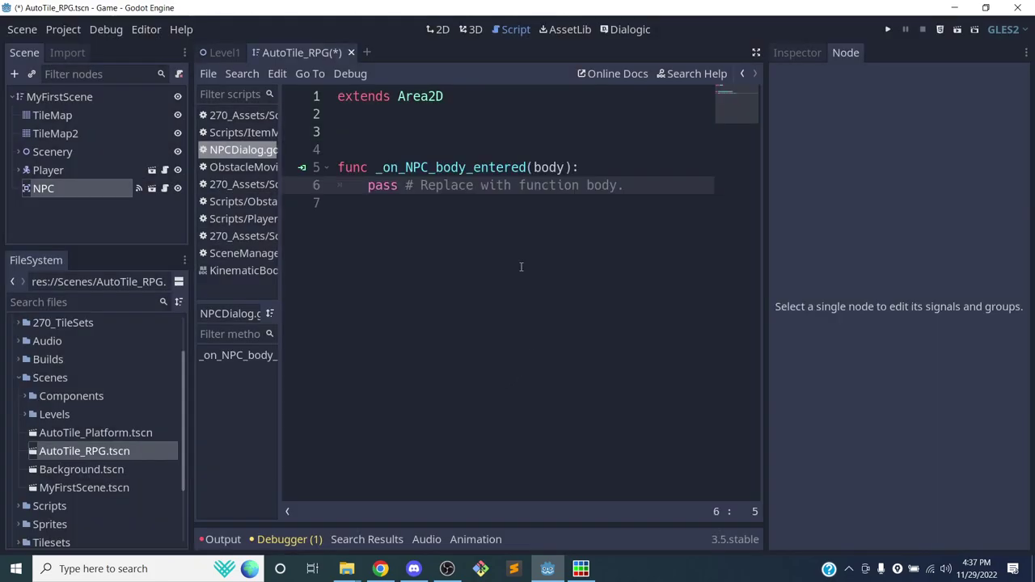
click(540, 168)
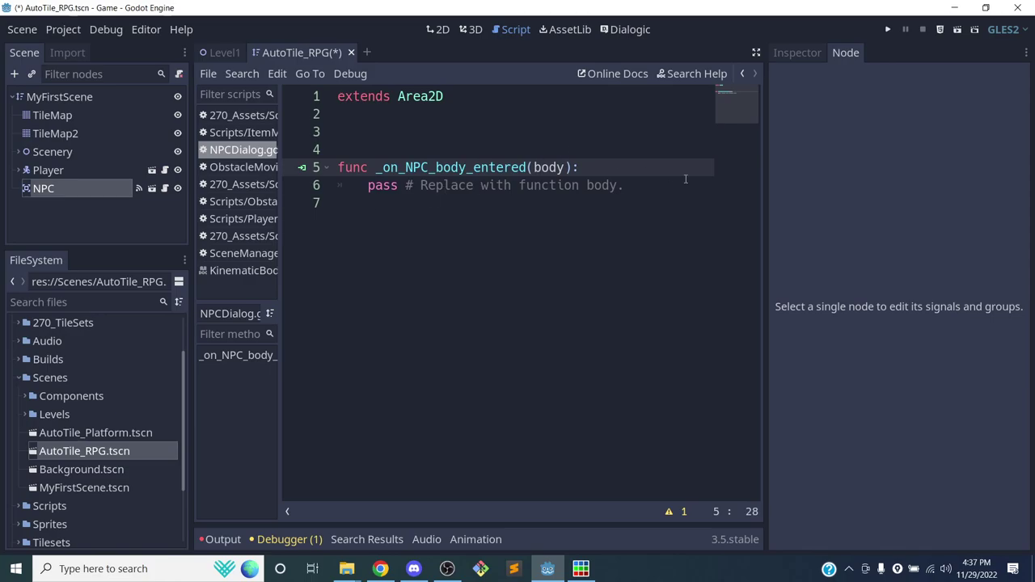
key(ctrl+s)
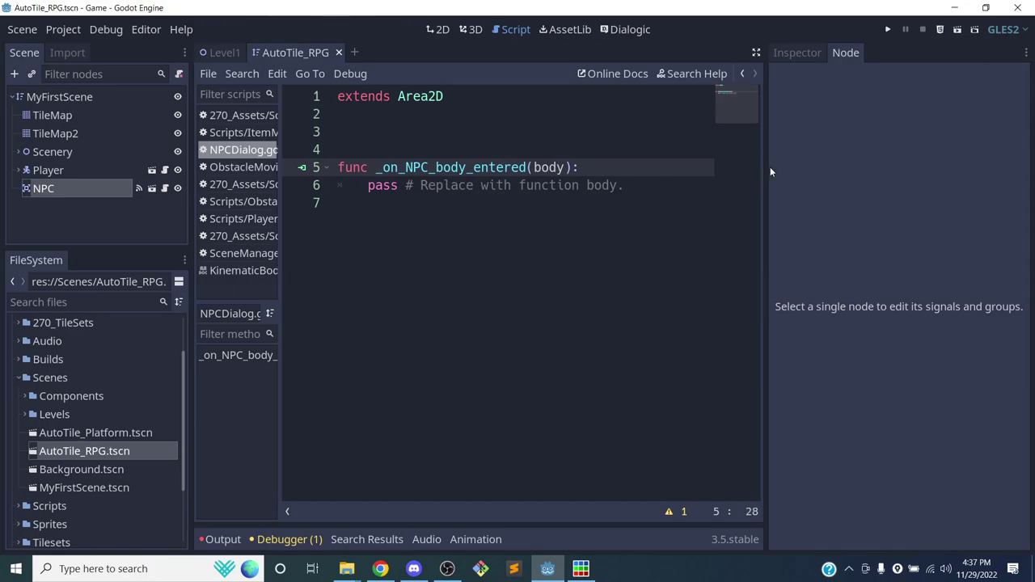
drag(766, 164, 857, 156)
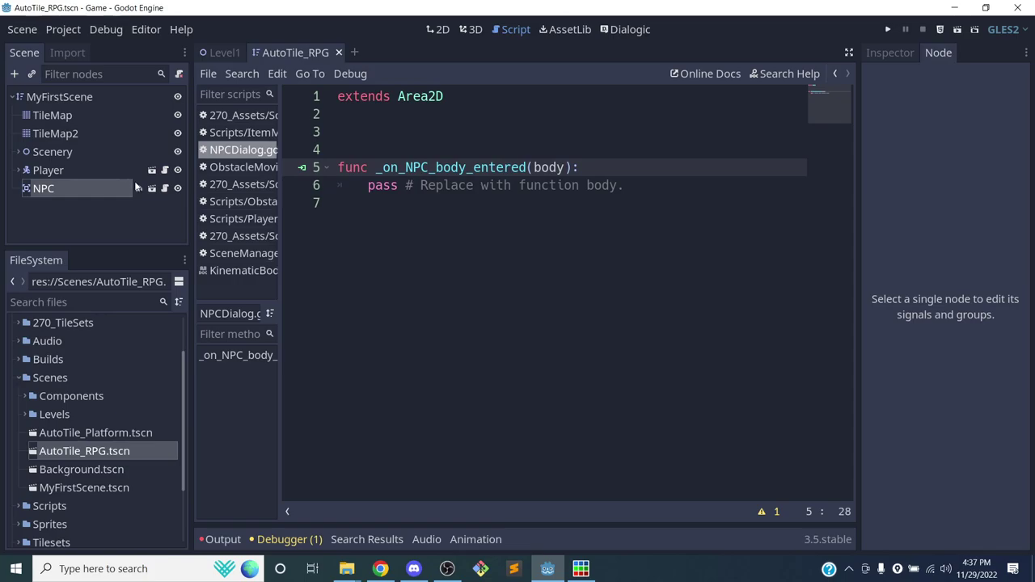
Check the Player's collision layer, put the NPC node on collision Layer 8 only, without the Player layer, and save the scene
click(68, 170)
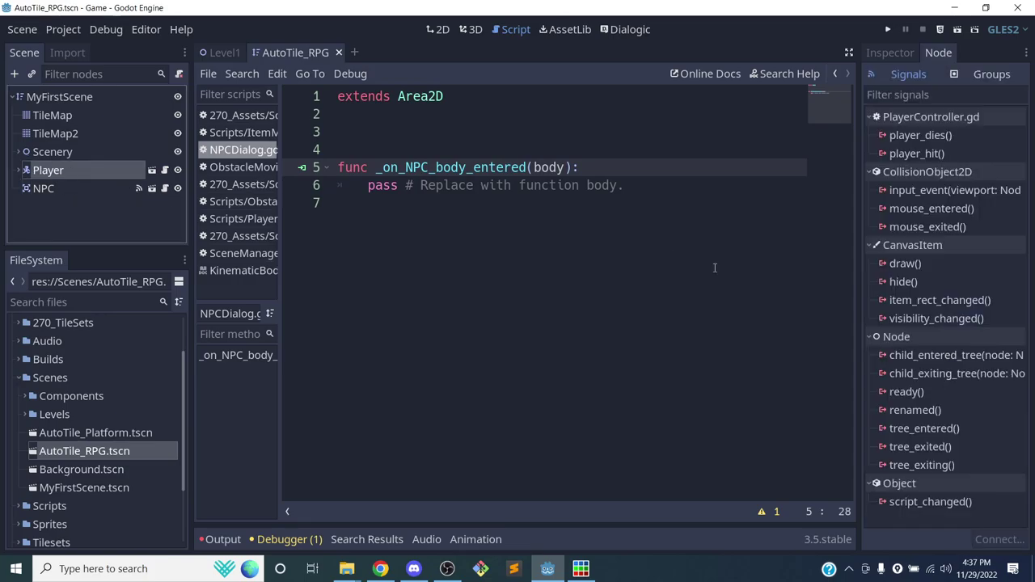
click(889, 52)
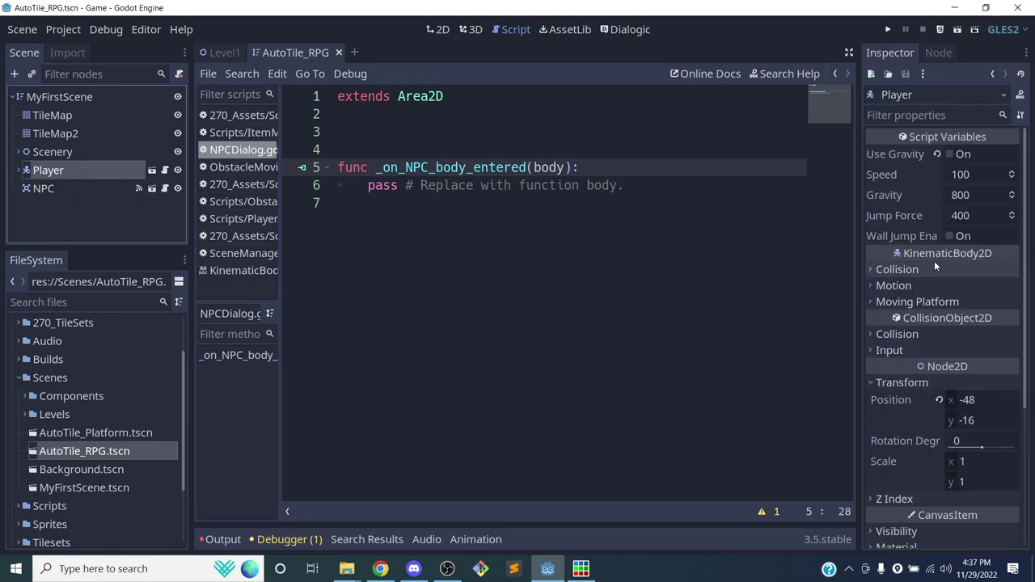
click(916, 330)
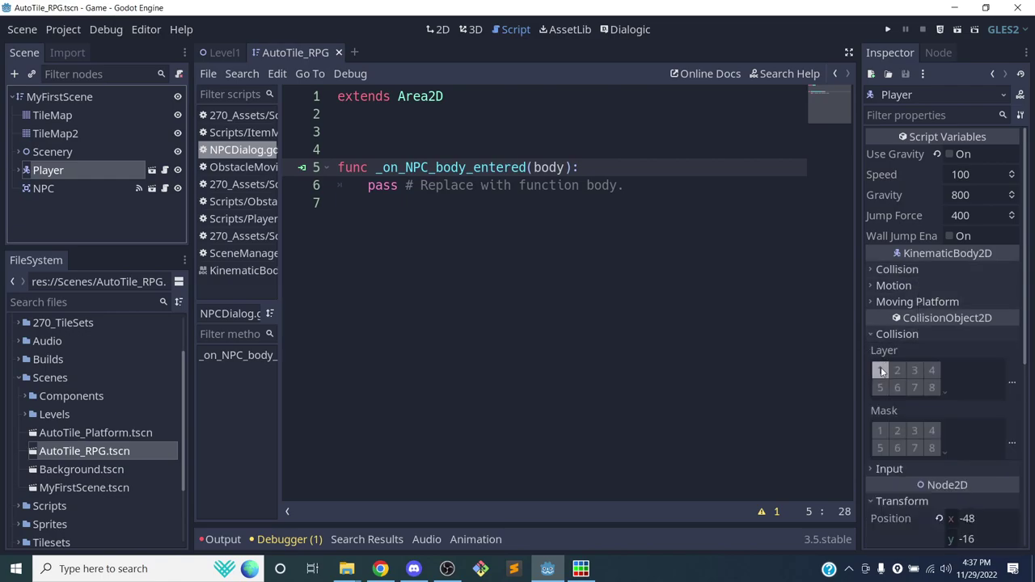
click(48, 188)
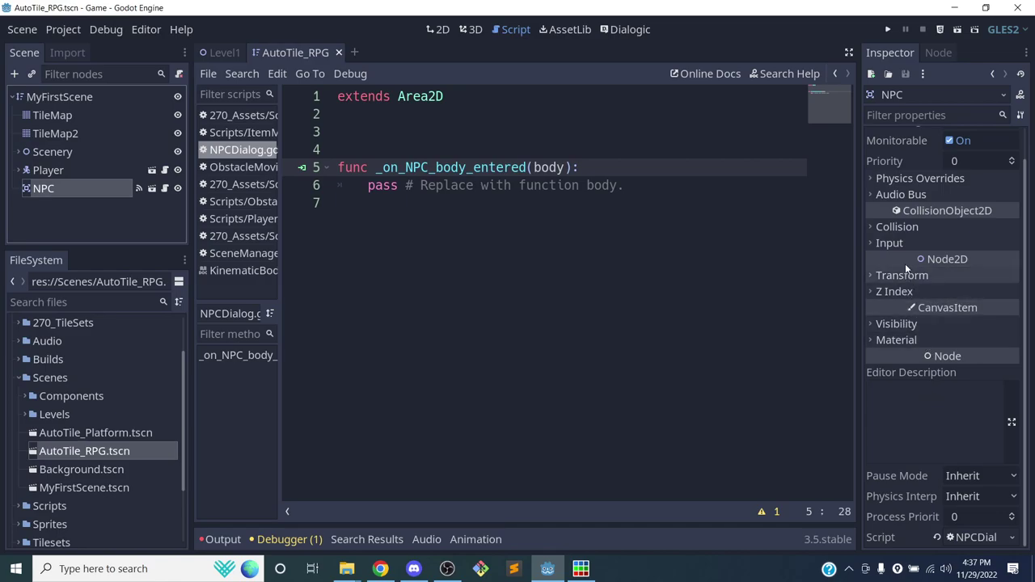
click(903, 228)
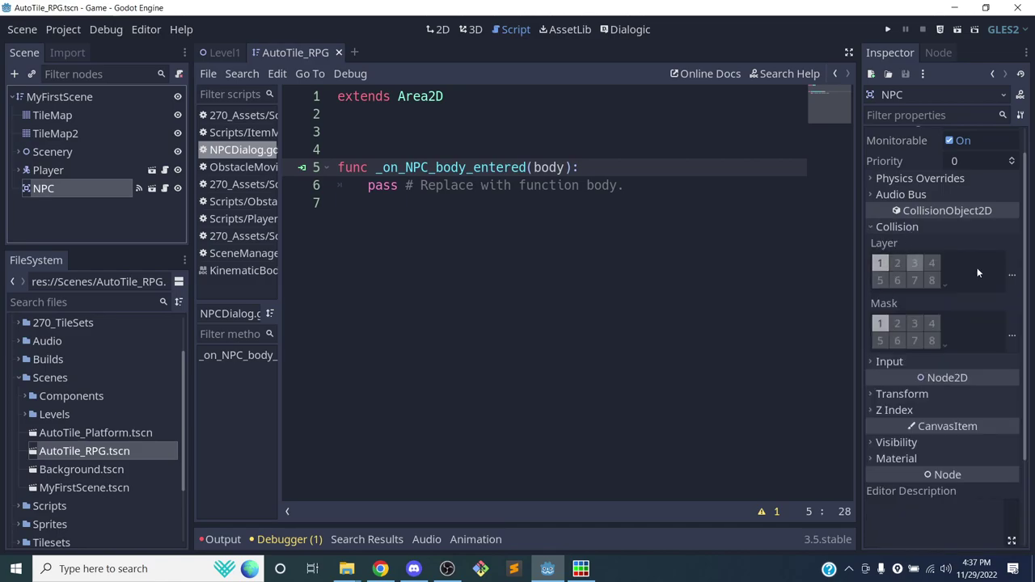
click(1012, 276)
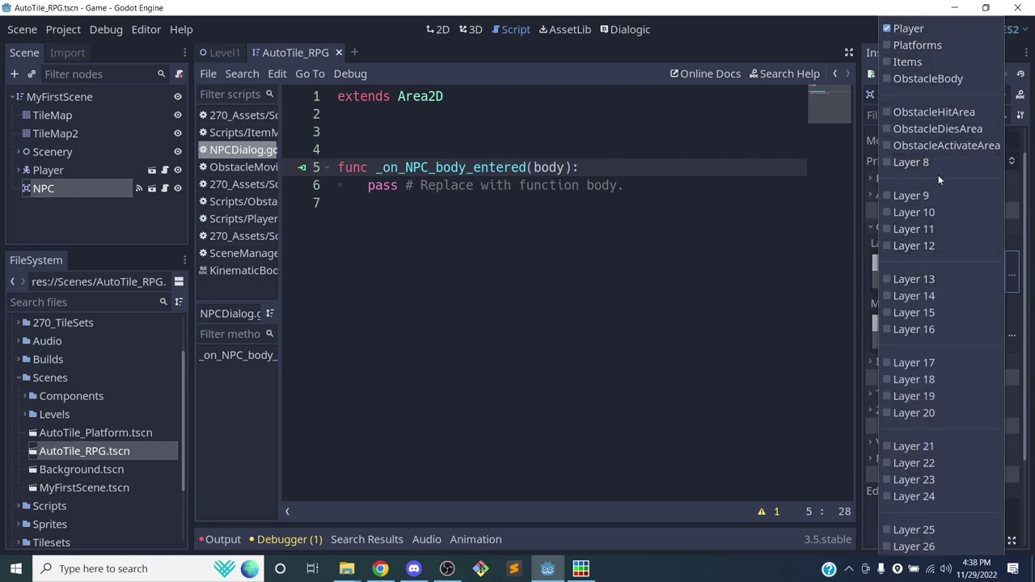
click(913, 162)
click(1012, 267)
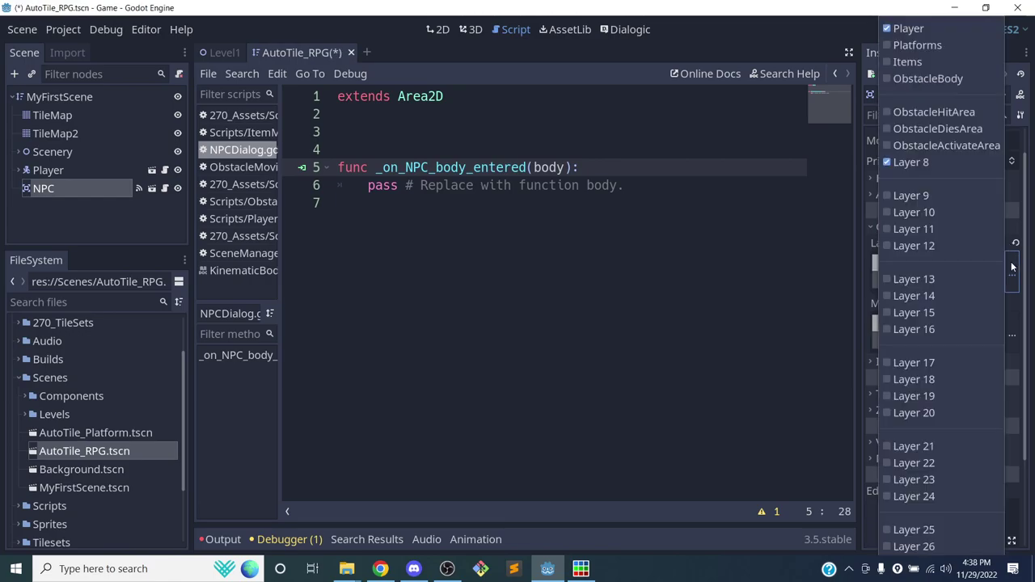
click(837, 294)
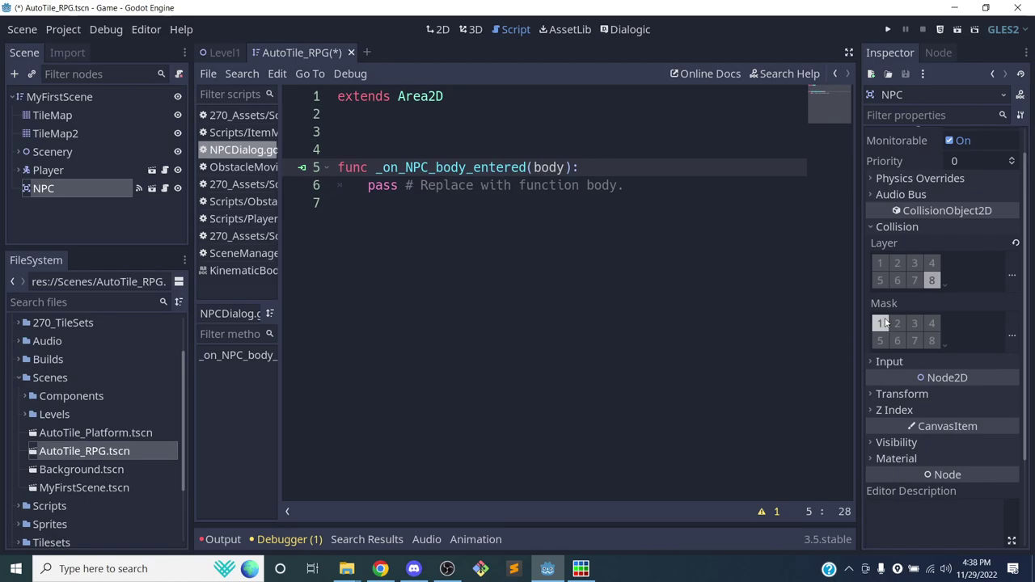
key(ctrl+s)
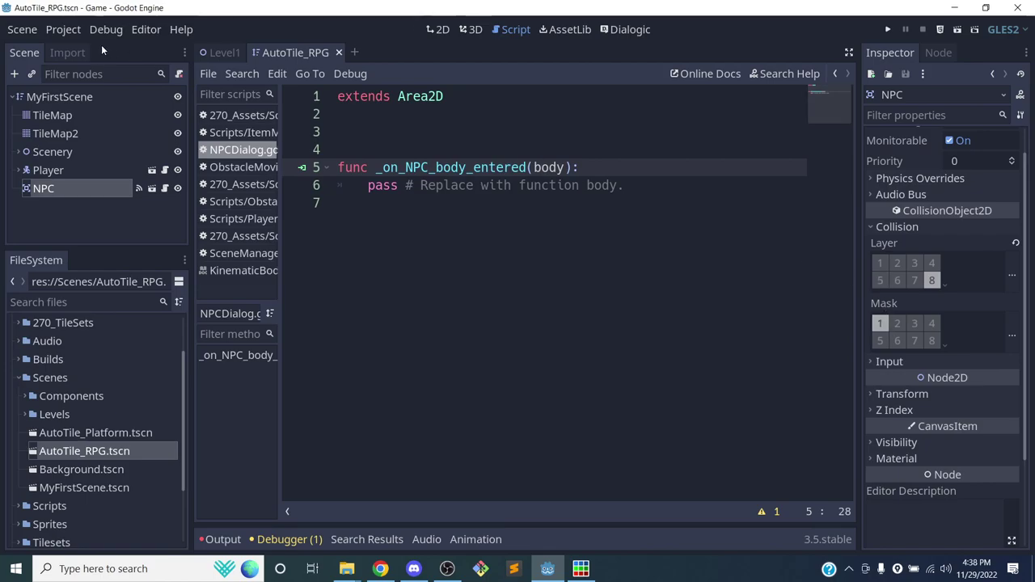
Name 2D physics Layer 8 "NPC" in the project settings and save the scene
click(68, 28)
click(99, 58)
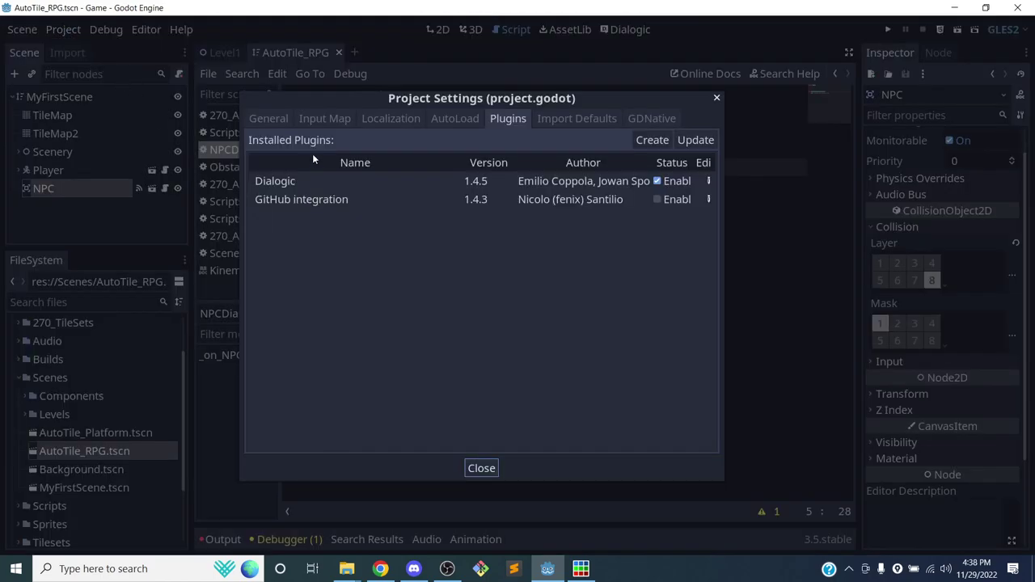
click(281, 121)
click(282, 142)
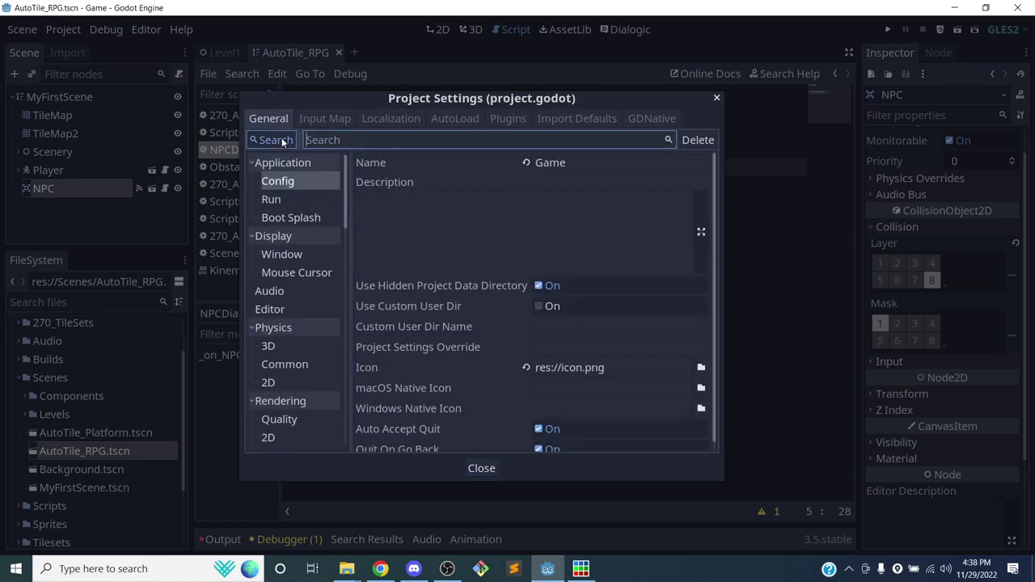
text(layers)
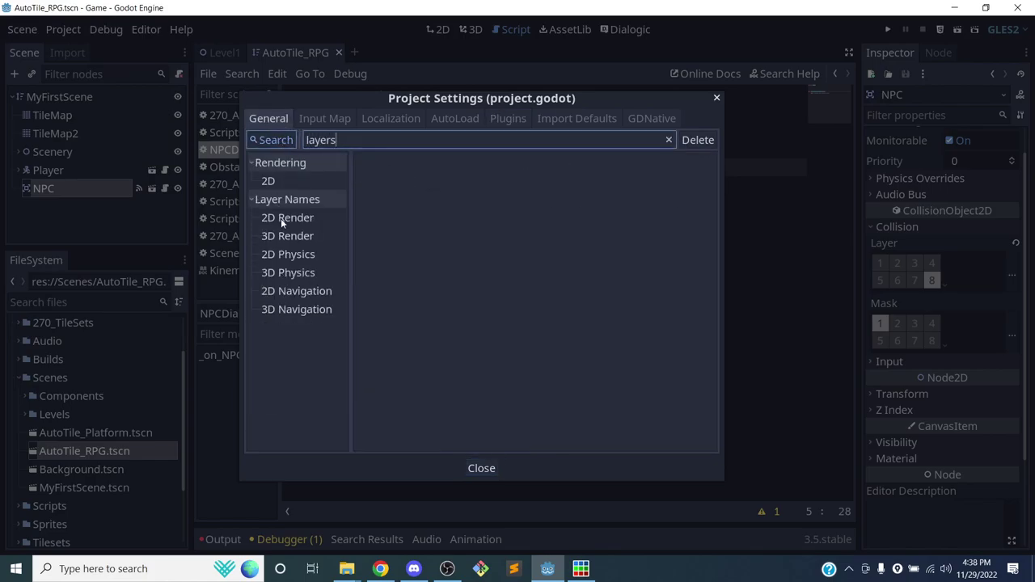
click(287, 256)
click(550, 306)
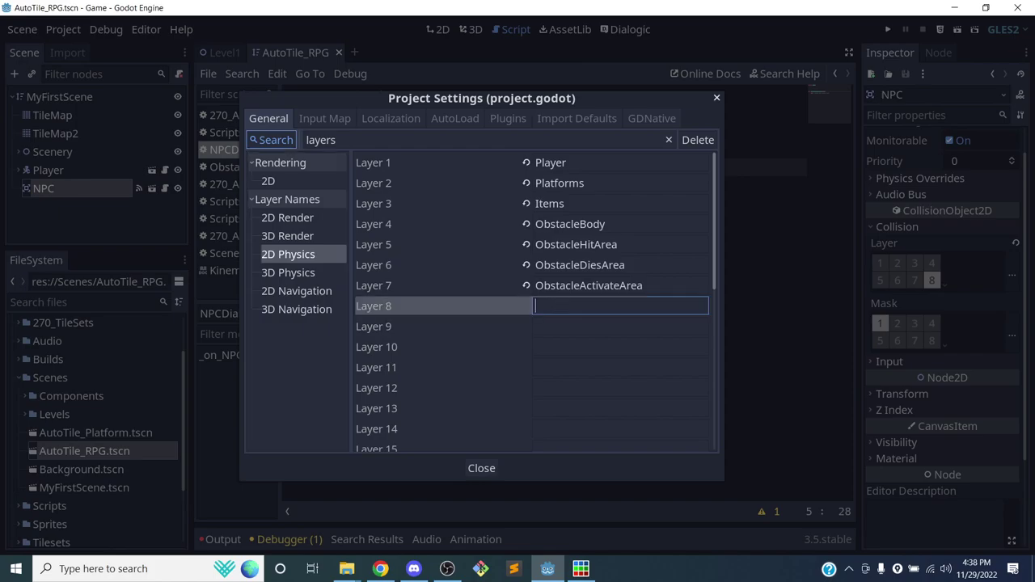
text(NPC)
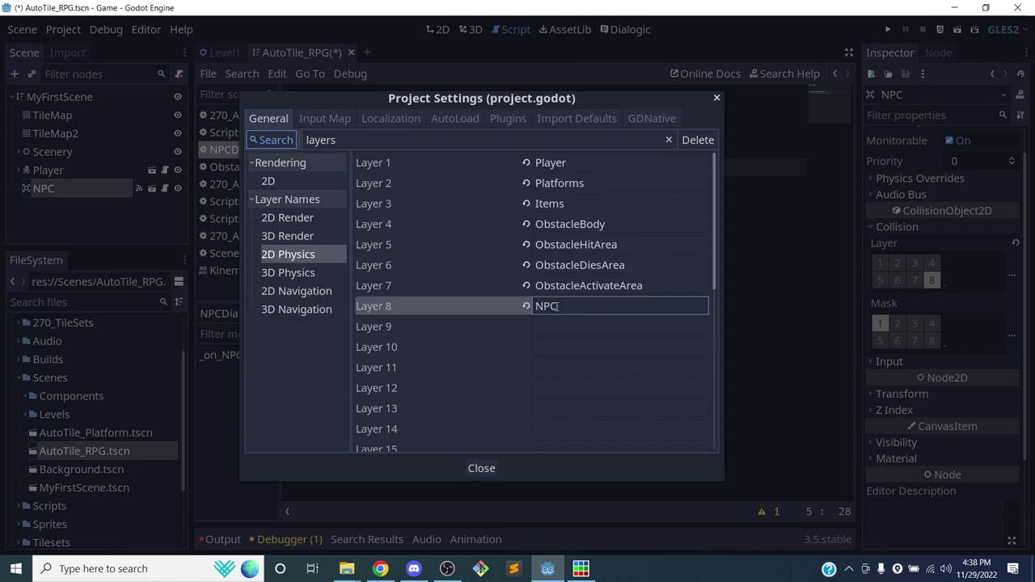
click(489, 465)
key(ctrl+s)
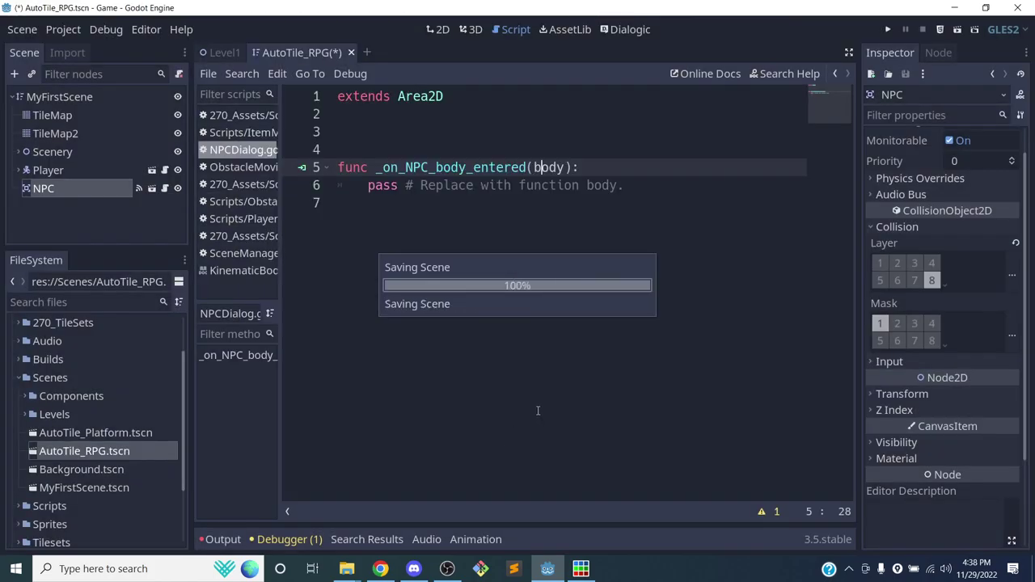
drag(579, 167, 571, 185)
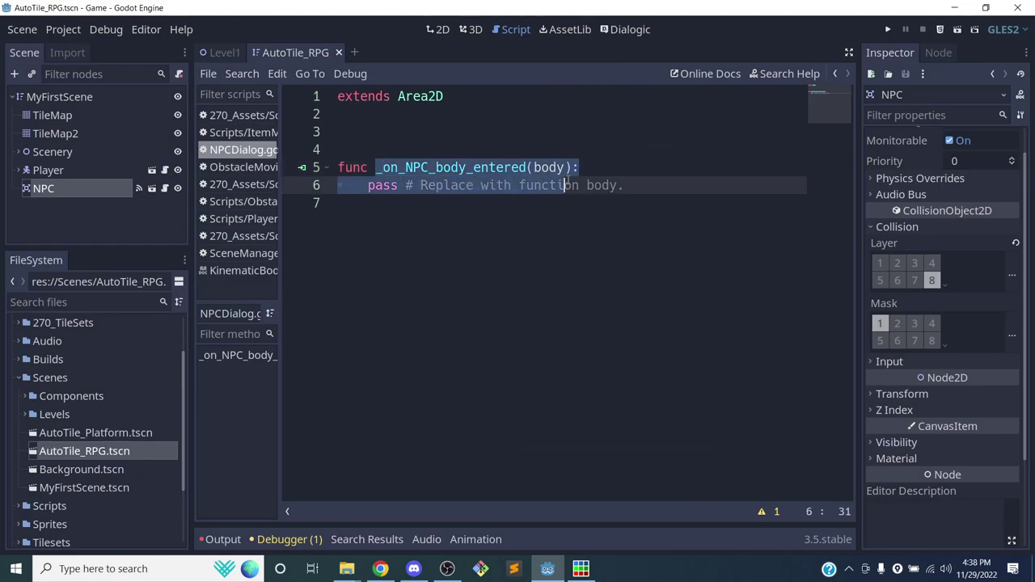
key(Up)
key(Down)
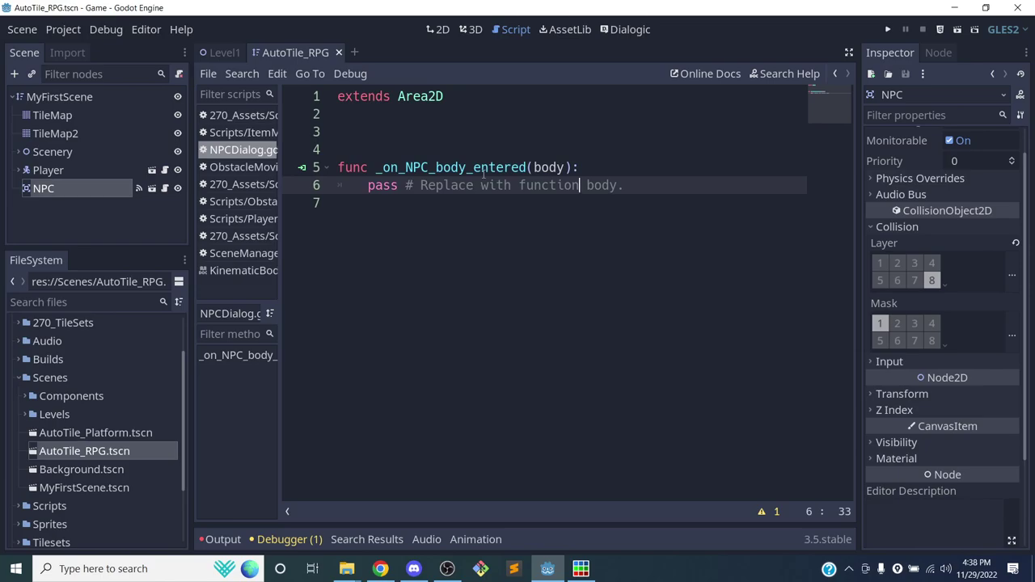
key(ctrl+s)
Switch to Chrome, open the course's GitHub account in a new tab and go to its mmp-270-game-spring-22 repository
key(alt+Tab)
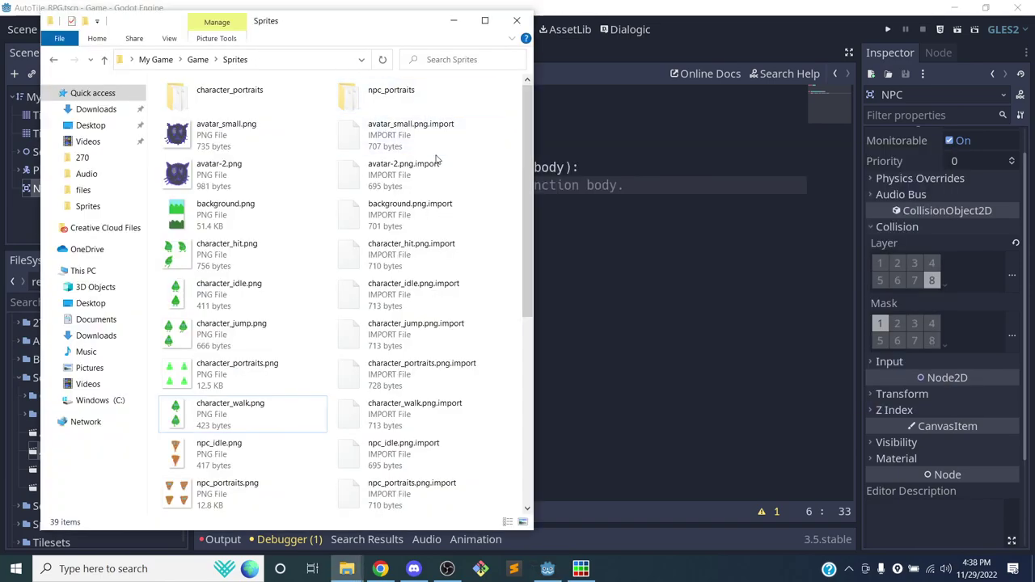
key(alt+Tab)
click(194, 311)
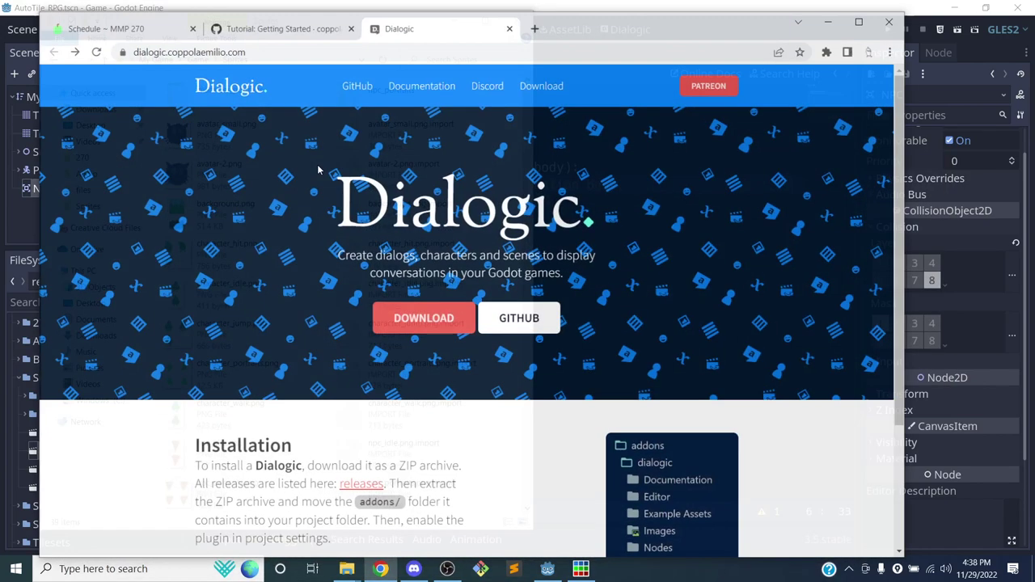
click(536, 17)
text(gith)
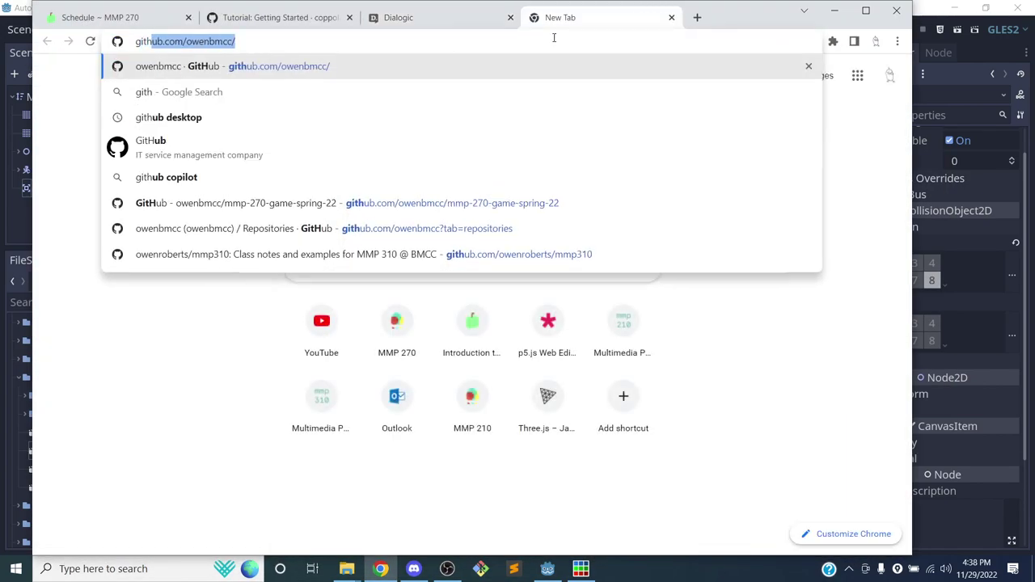
key(Right)
key(Return)
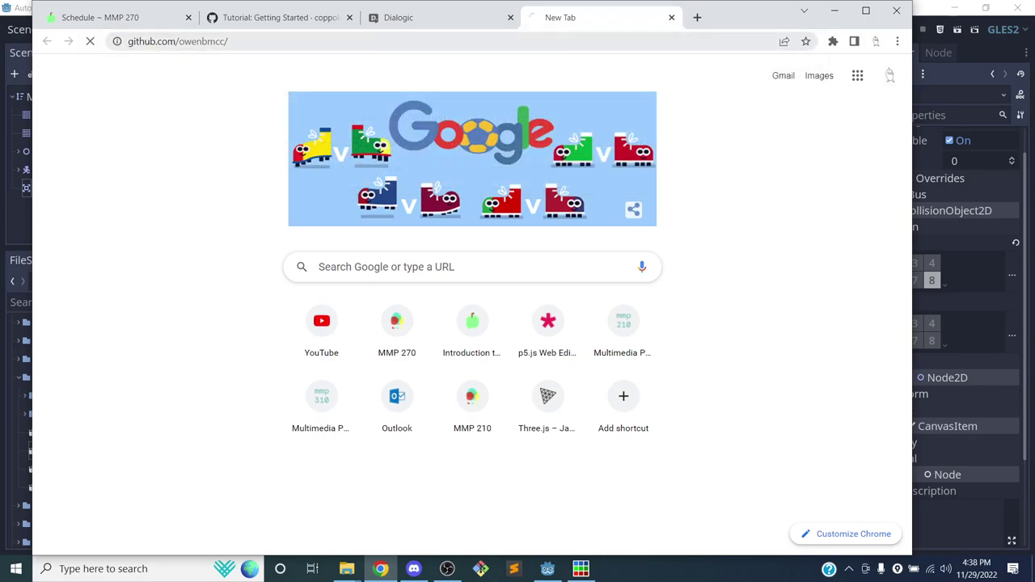
click(389, 144)
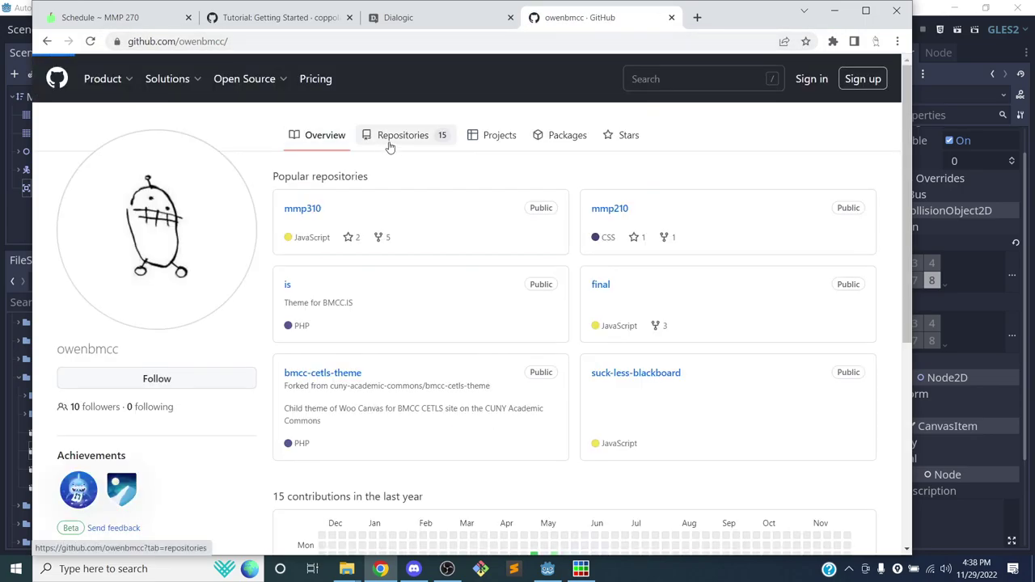
click(373, 224)
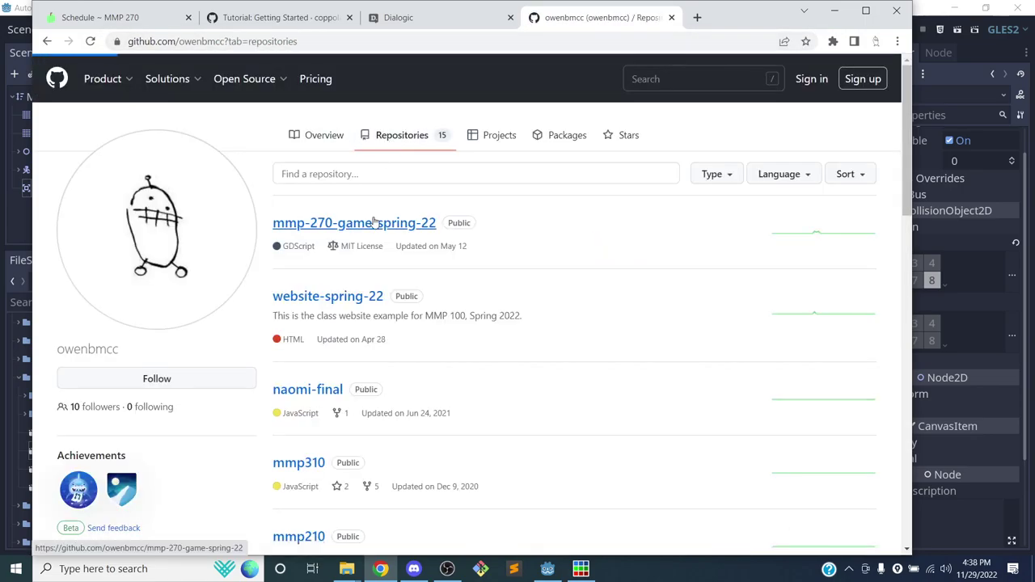
Open NPCManager.gd from the repository's Scripts folder and bring its code into view
scroll(346, 214, down, 2)
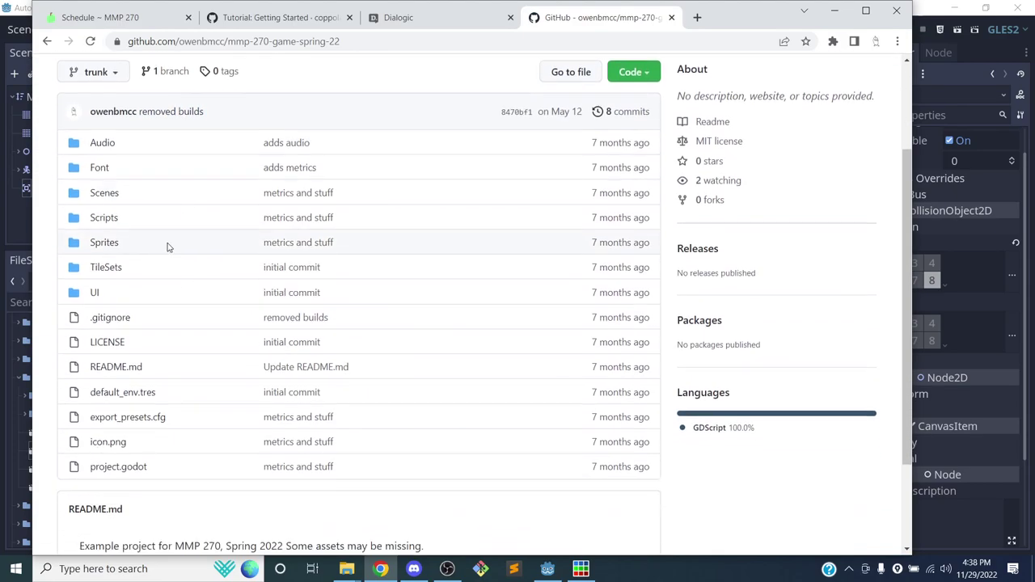
click(113, 218)
scroll(242, 225, down, 5)
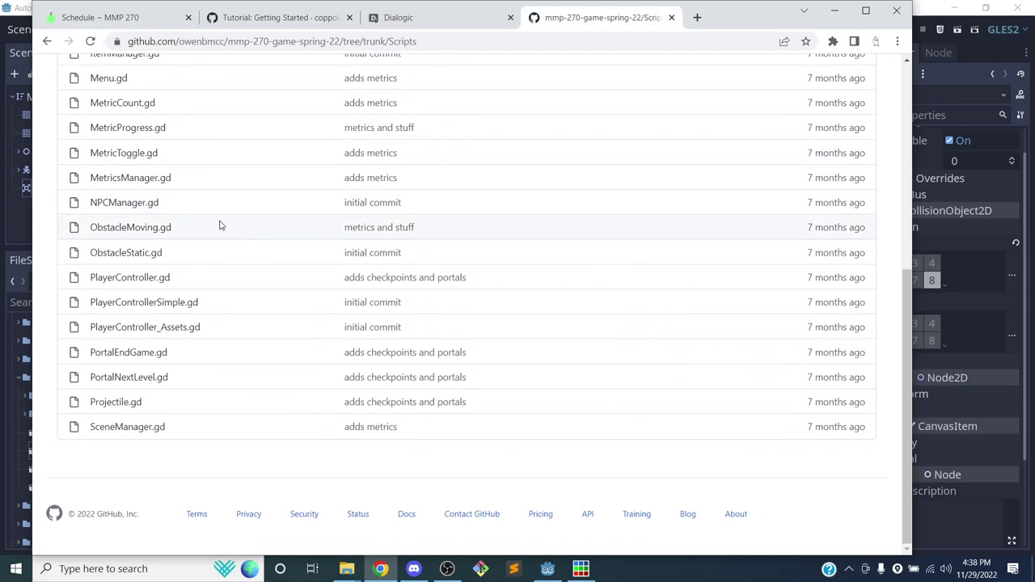
click(129, 202)
scroll(365, 220, down, 1)
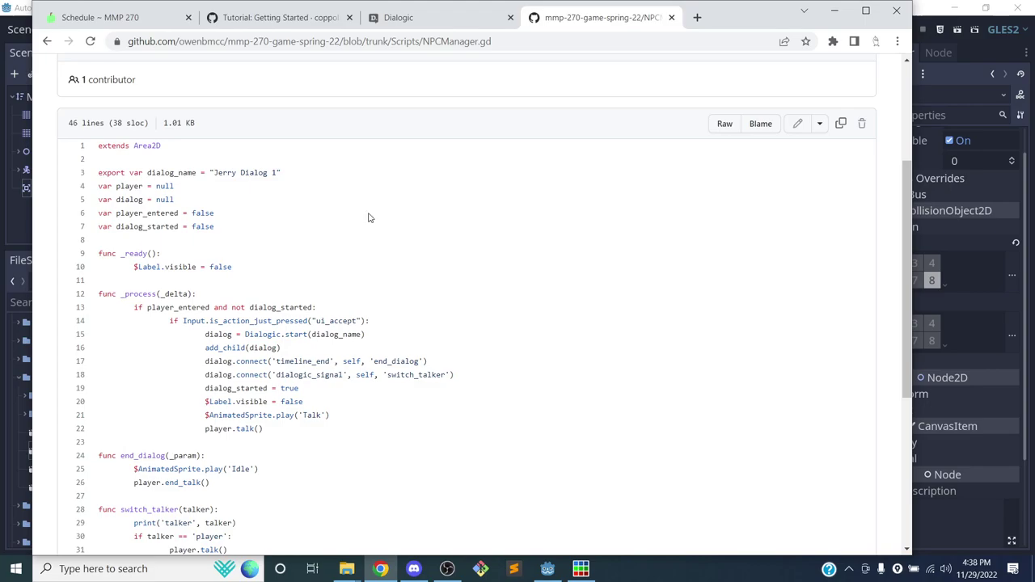
Copy the export var dialog_name line from NPCManager.gd into line 3 of NPCDialog.gd in Godot and set its value to "Demo"
triple_click(148, 172)
key(ctrl+c)
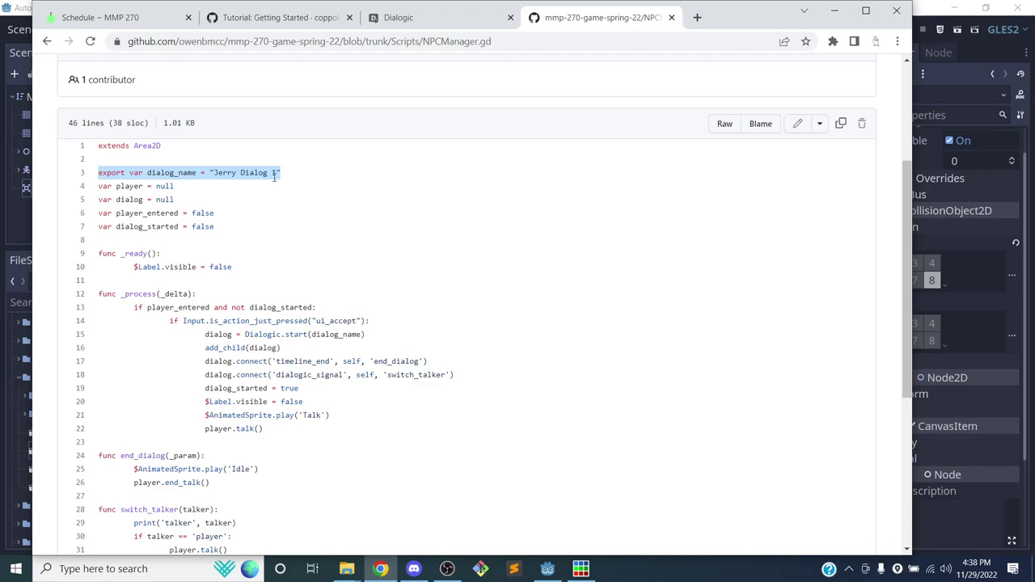
key(alt+Tab)
key(alt+Tab)
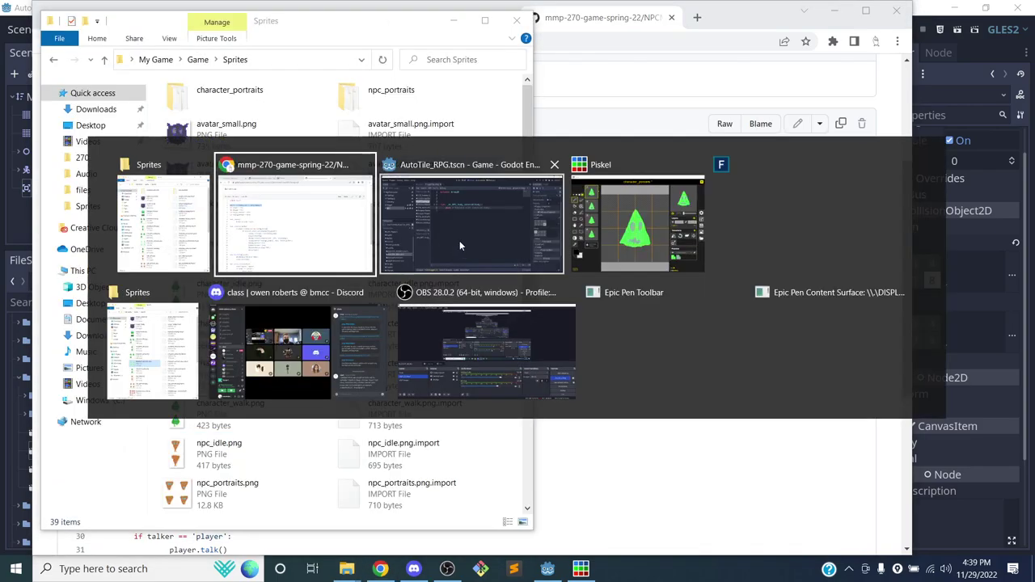
click(461, 240)
click(384, 131)
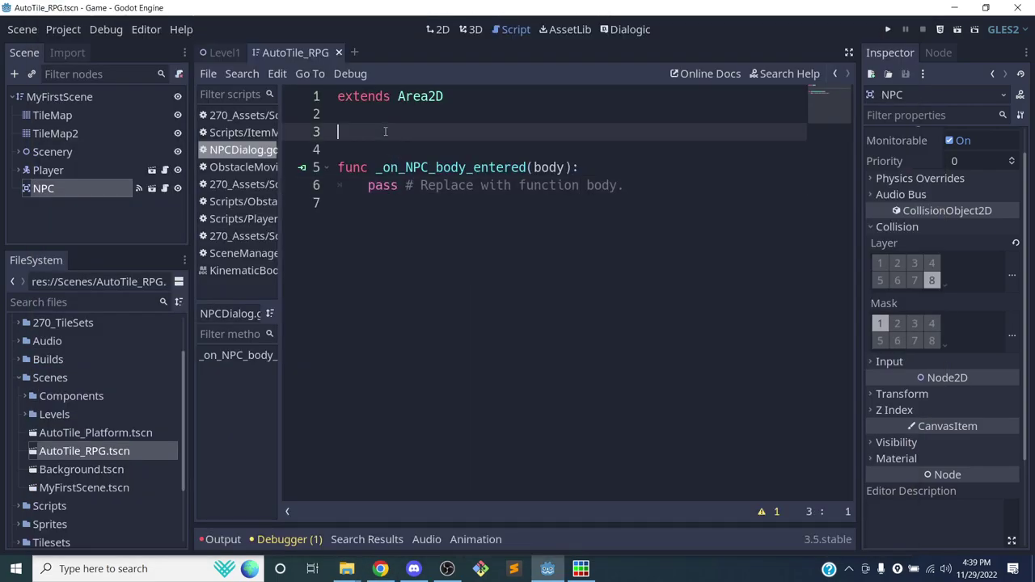
key(ctrl+v)
key(ctrl+s)
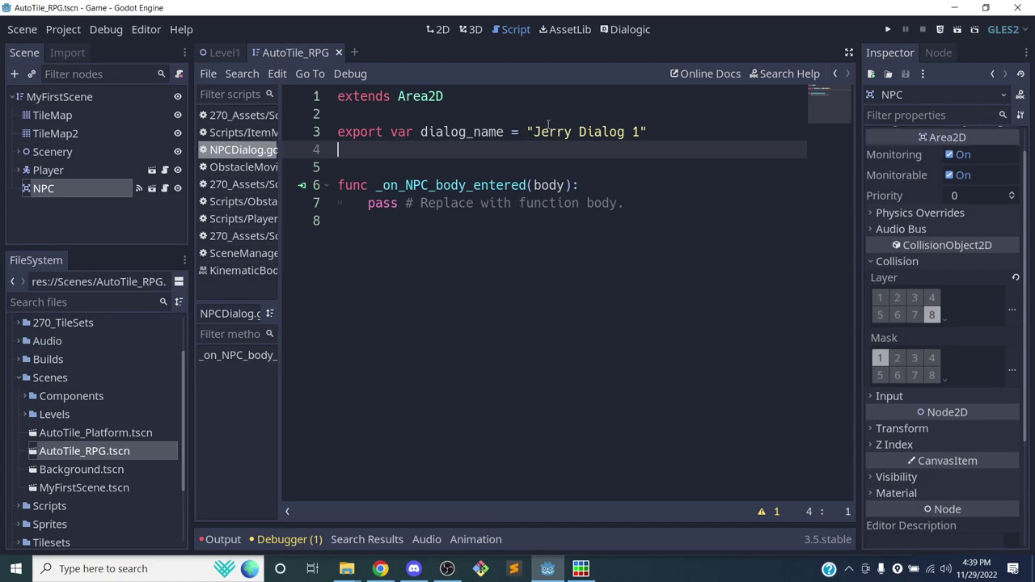
drag(533, 132, 644, 135)
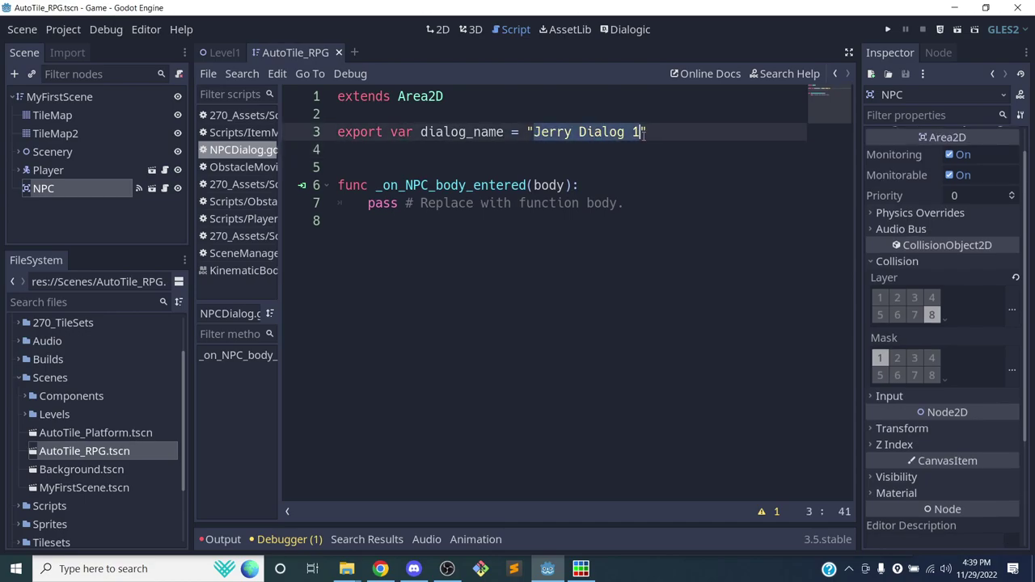
text(Demo)
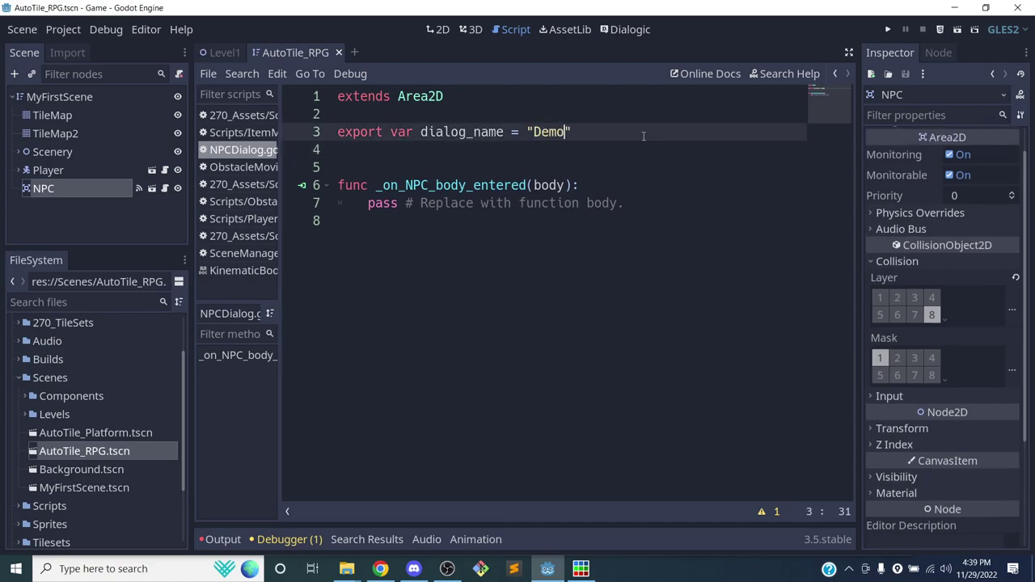
Compare the NPC node's Dialog Name variable with the Demo timeline's name in Dialogic, return to the 2D view and save the scene
click(435, 32)
scroll(435, 173, down, 1)
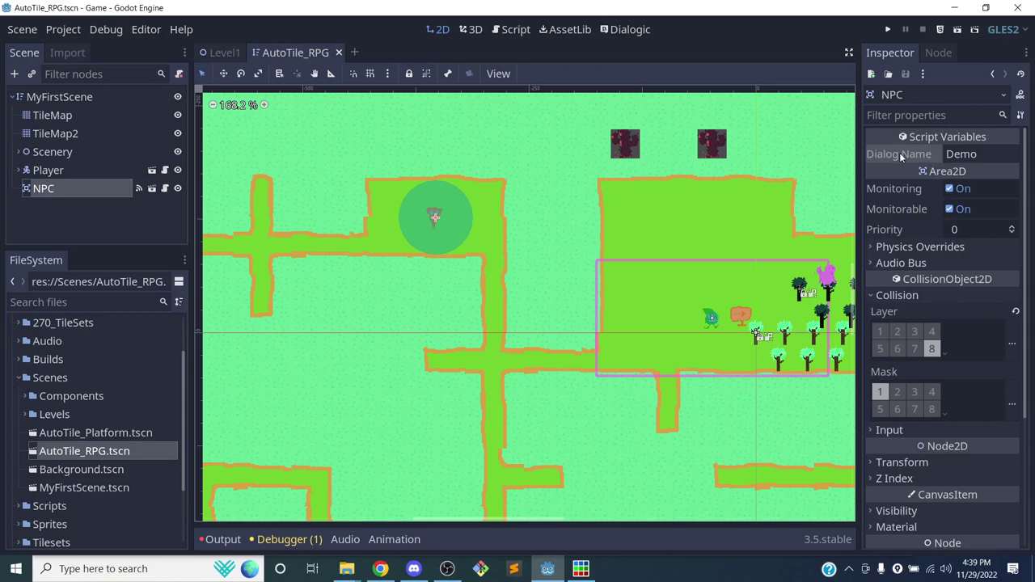
click(987, 154)
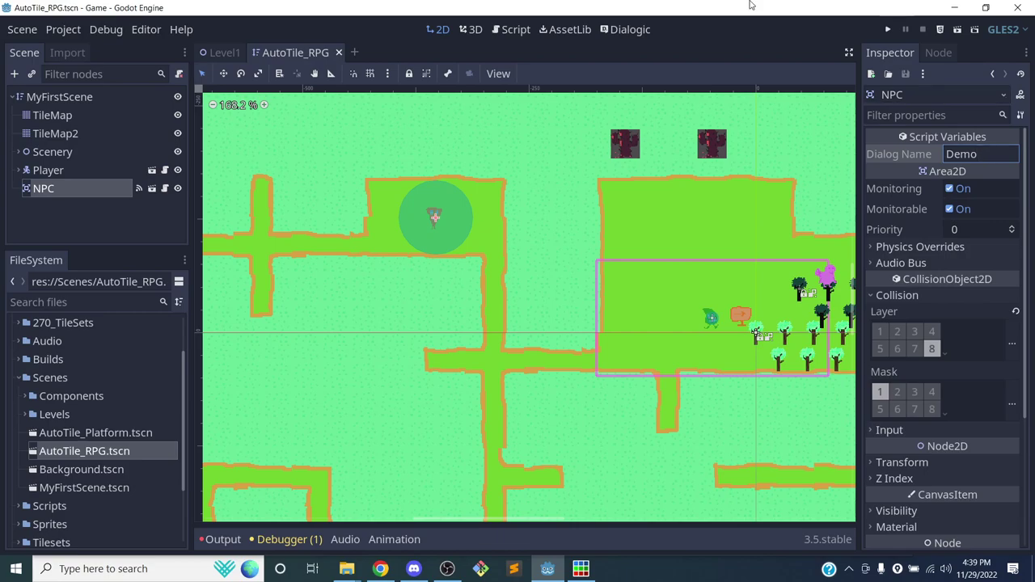
click(630, 28)
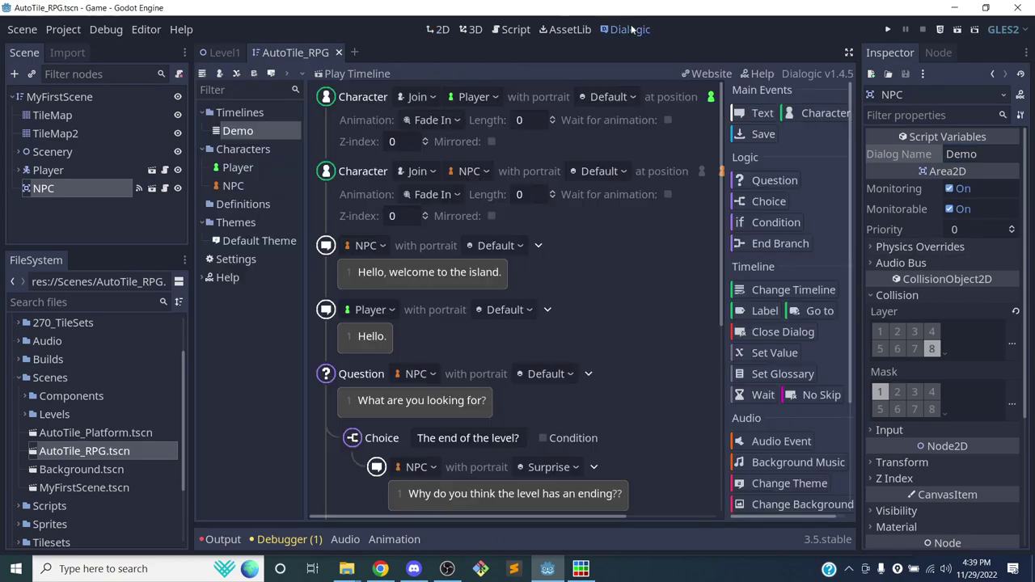
click(235, 133)
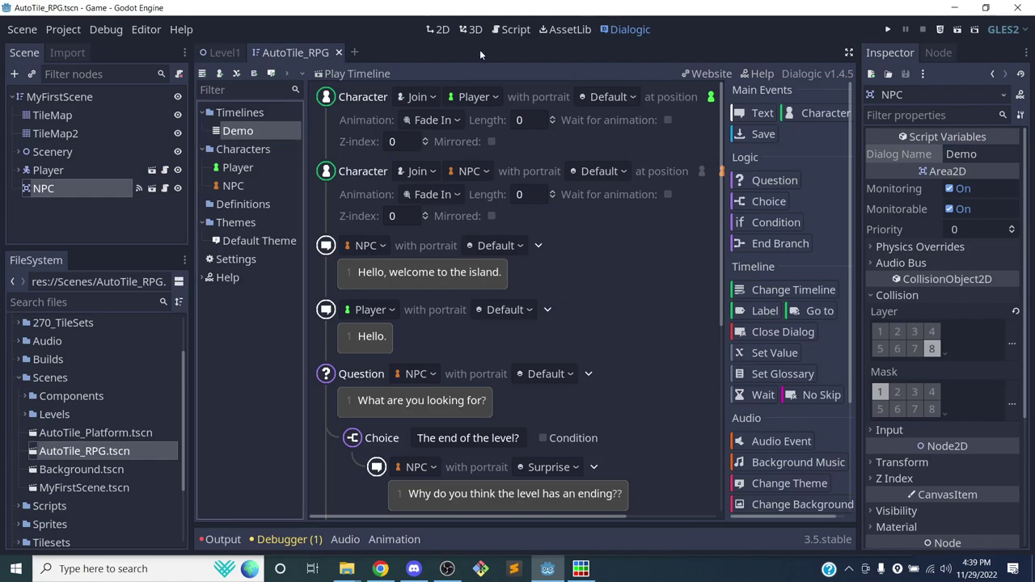
click(442, 30)
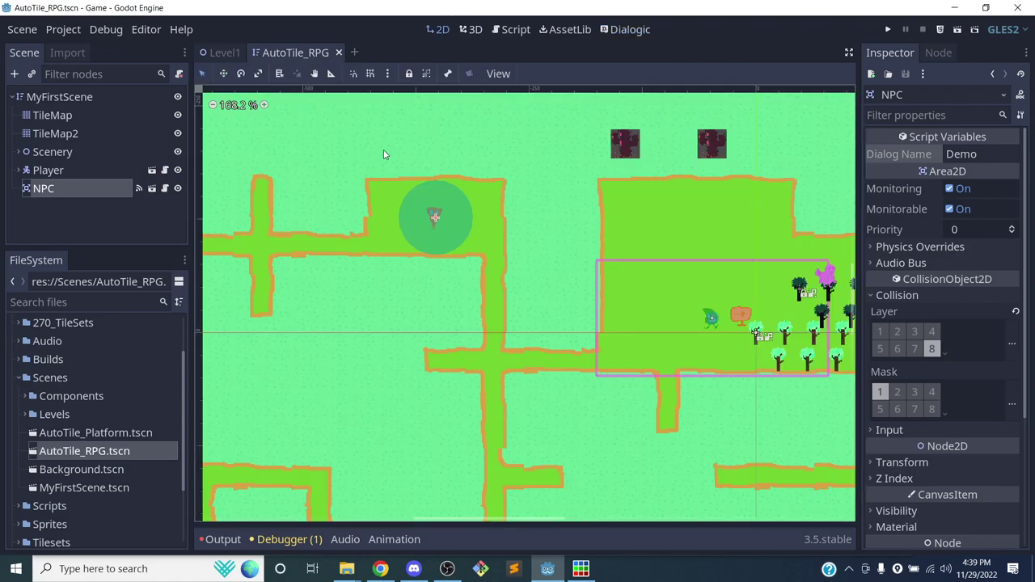
key(ctrl+s)
Switch back to NPCManager.gd in Chrome and examine its variables and the dialog code in the _process function
key(alt+Tab)
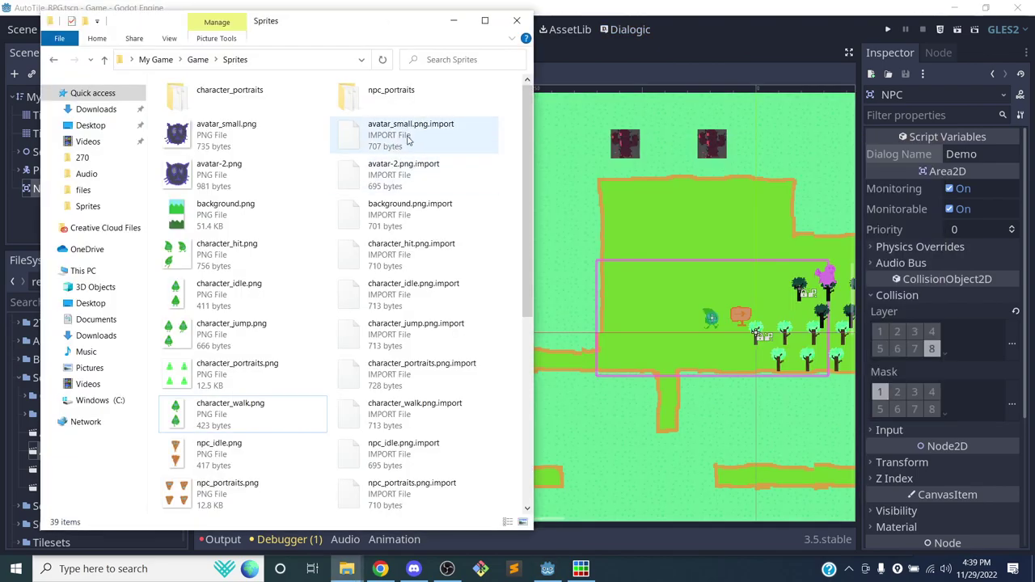
key(alt+Tab)
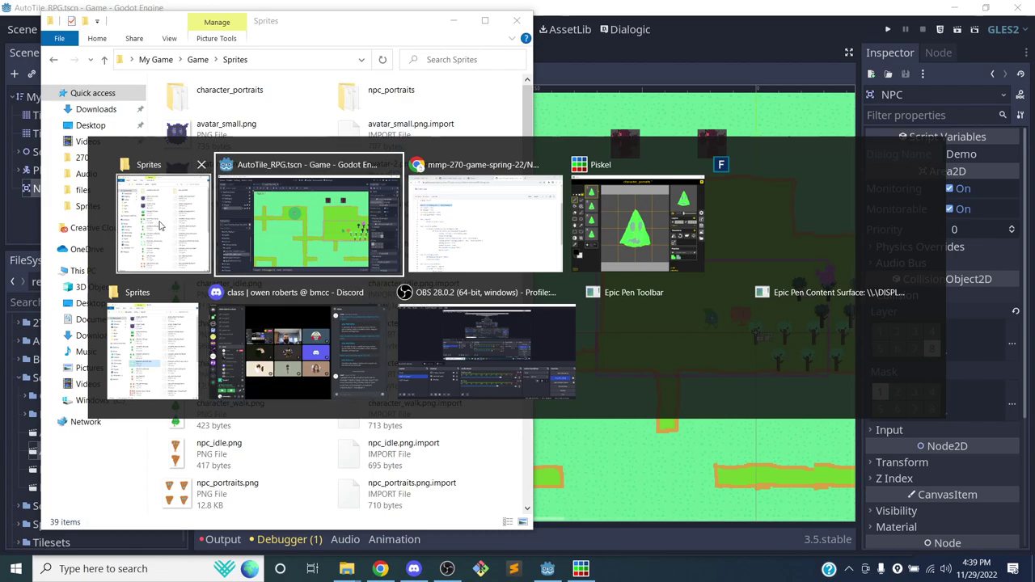
scroll(303, 208, down, 1)
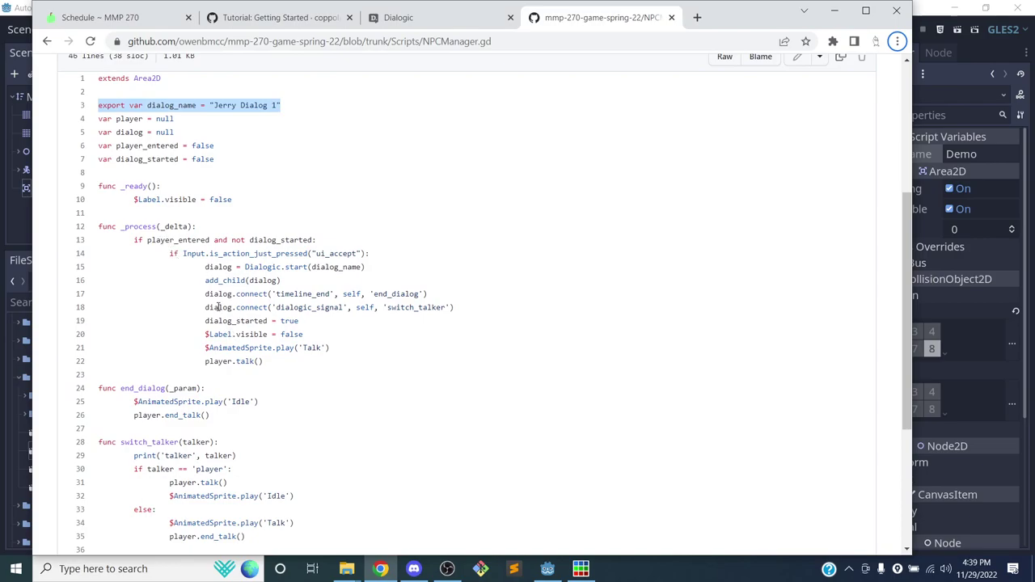
scroll(174, 200, up, 1)
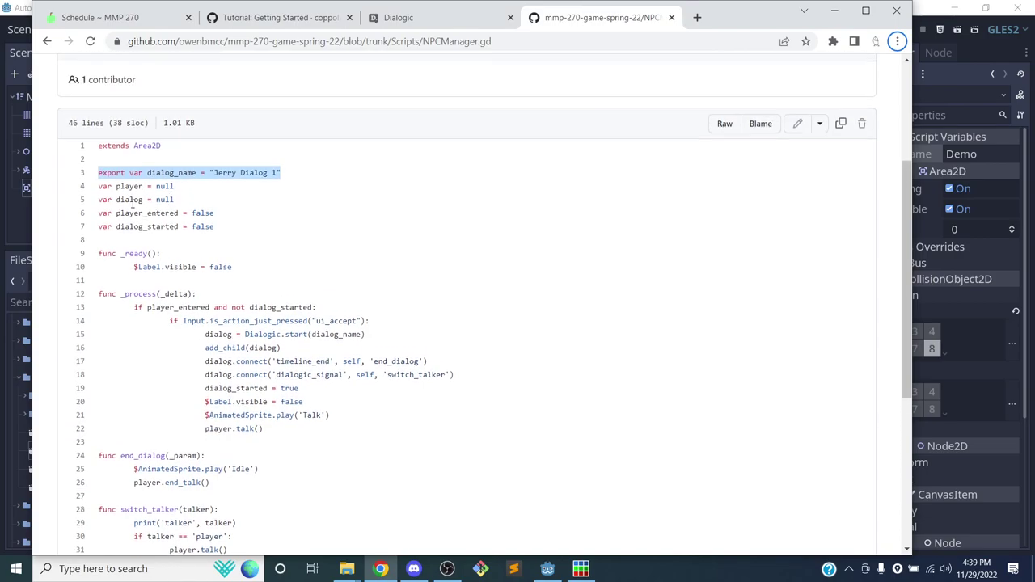
scroll(210, 275, down, 1)
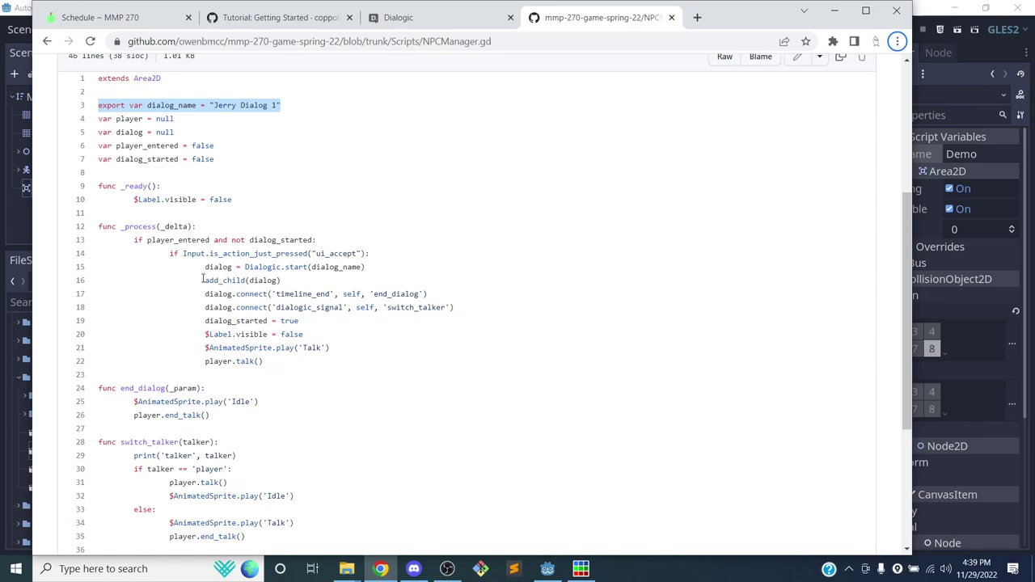
drag(203, 266, 474, 307)
click(178, 199)
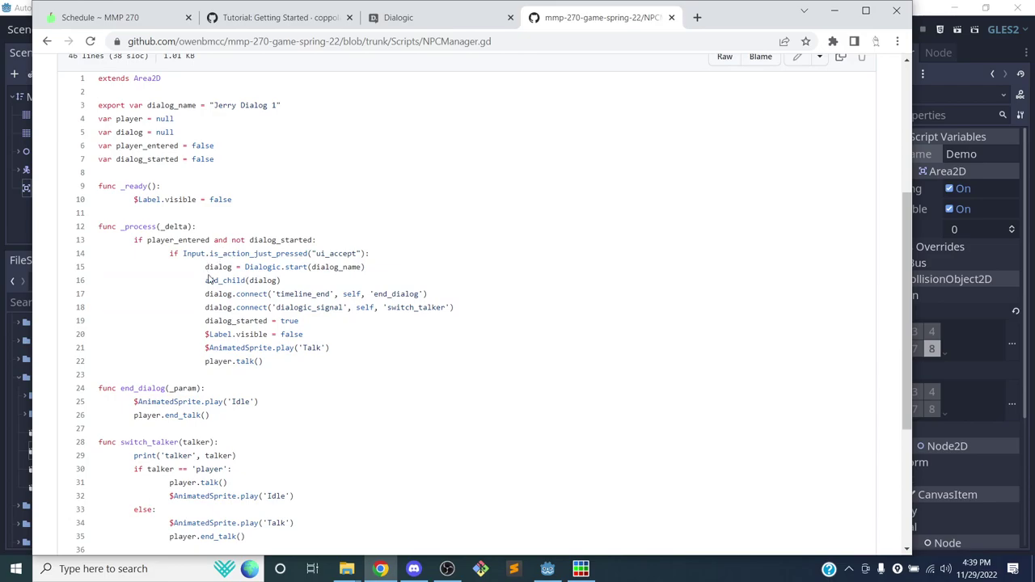
scroll(208, 279, down, 1)
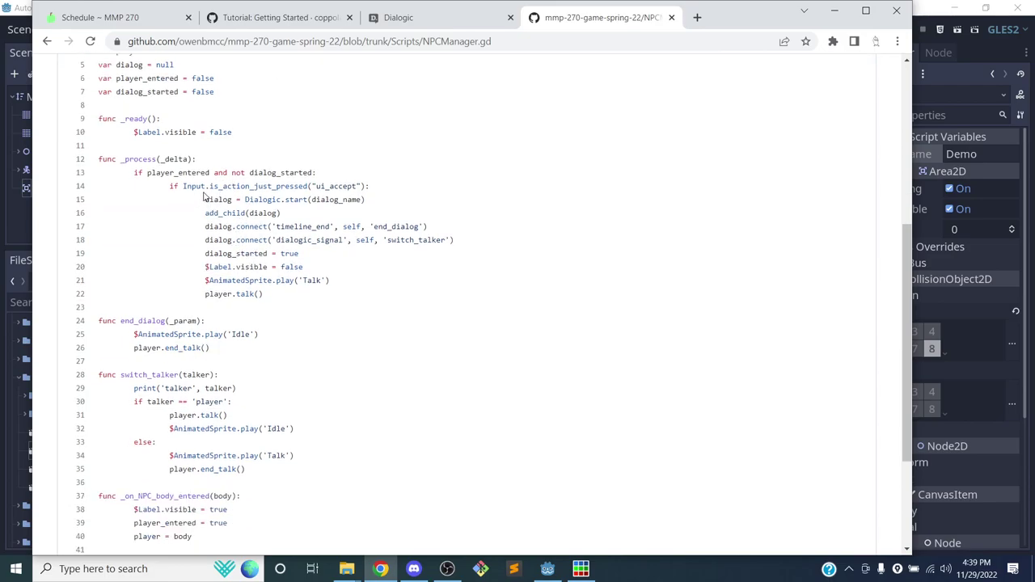
Examine how the Dialogic.start and dialog.connect lines relate to the end_dialog, switch_talker and body signal functions
drag(206, 199, 454, 241)
scroll(277, 251, down, 1)
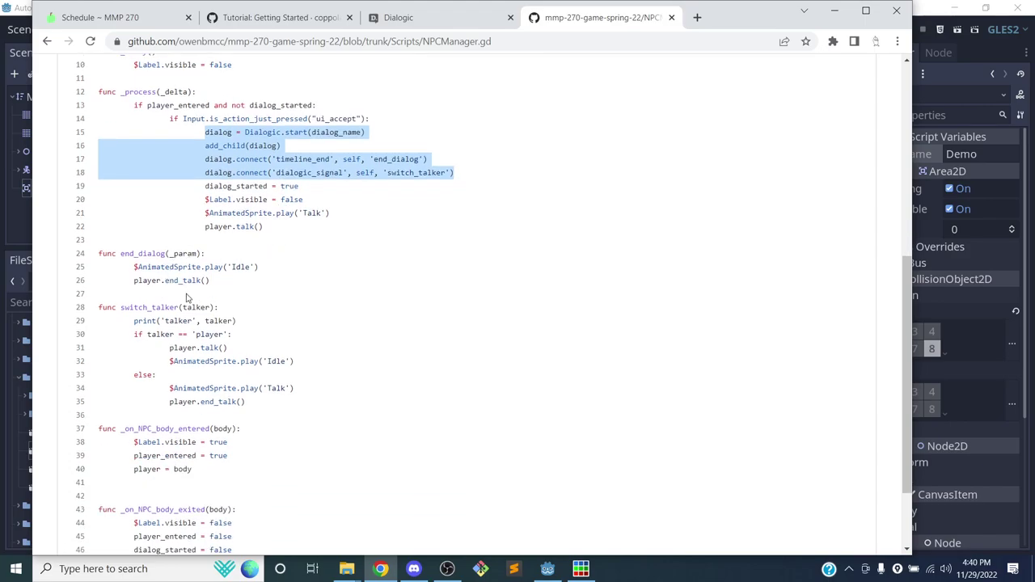
scroll(186, 301, down, 2)
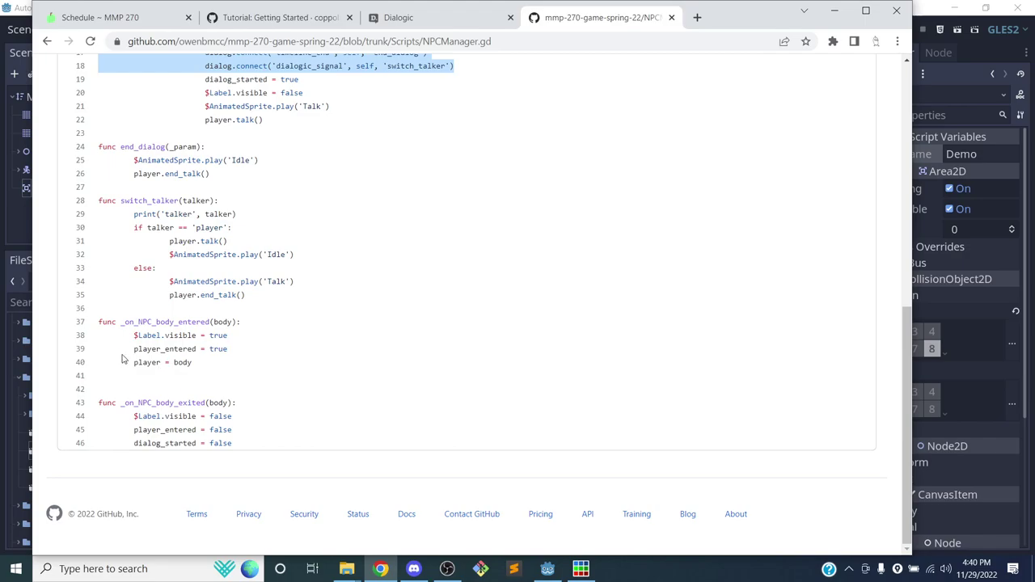
scroll(242, 370, up, 5)
click(232, 268)
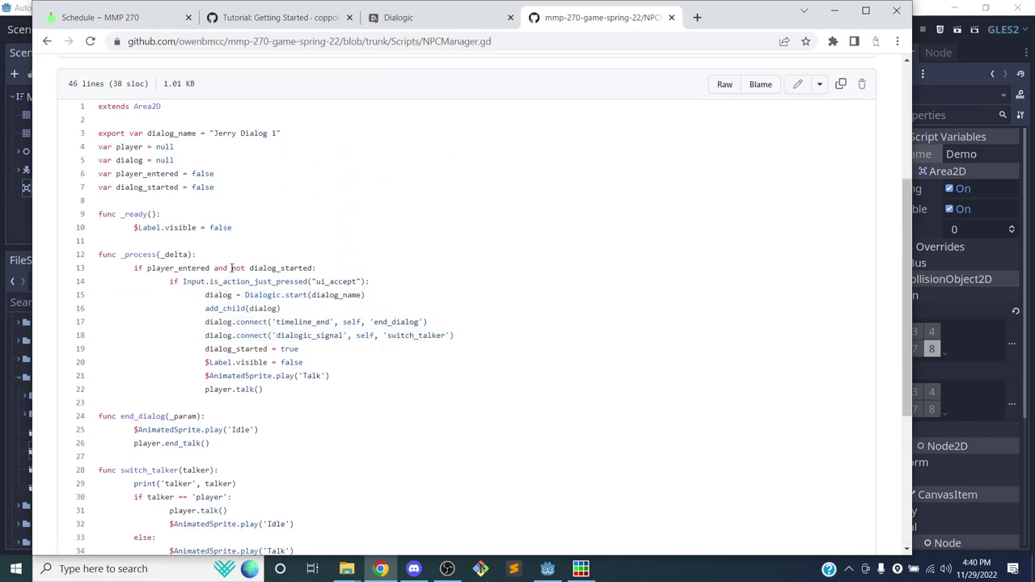
drag(202, 299, 455, 336)
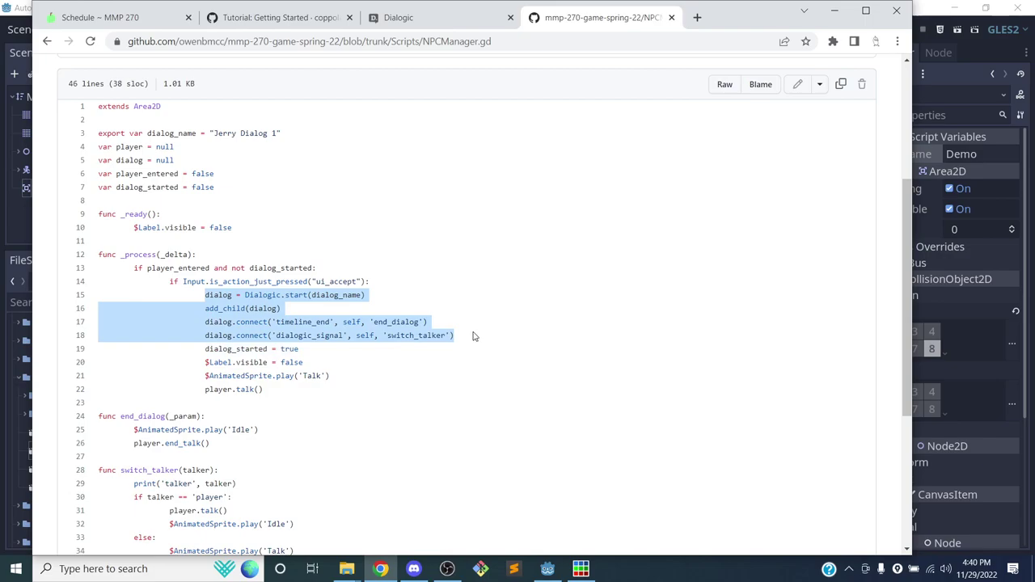
click(353, 321)
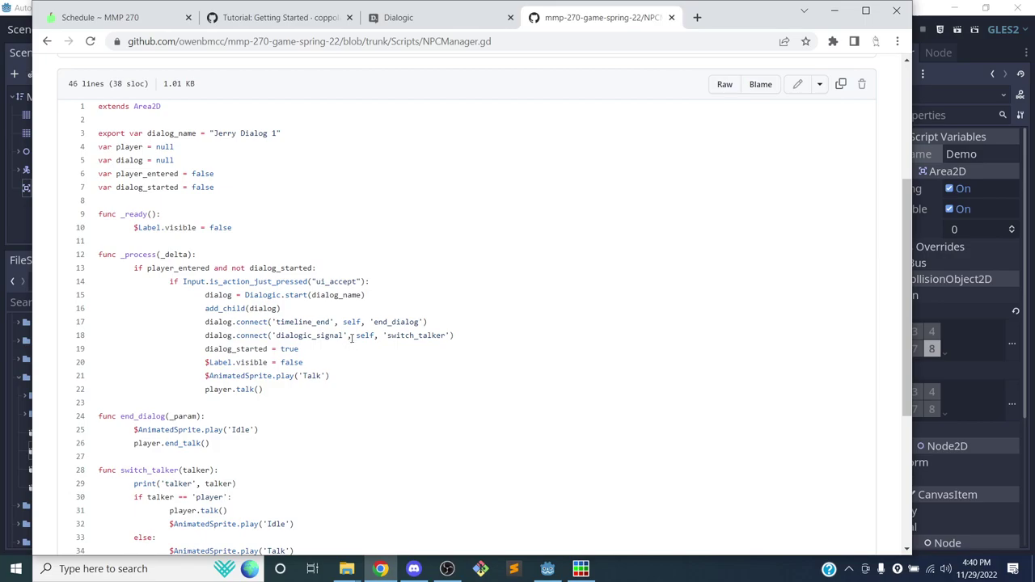
scroll(351, 338, down, 3)
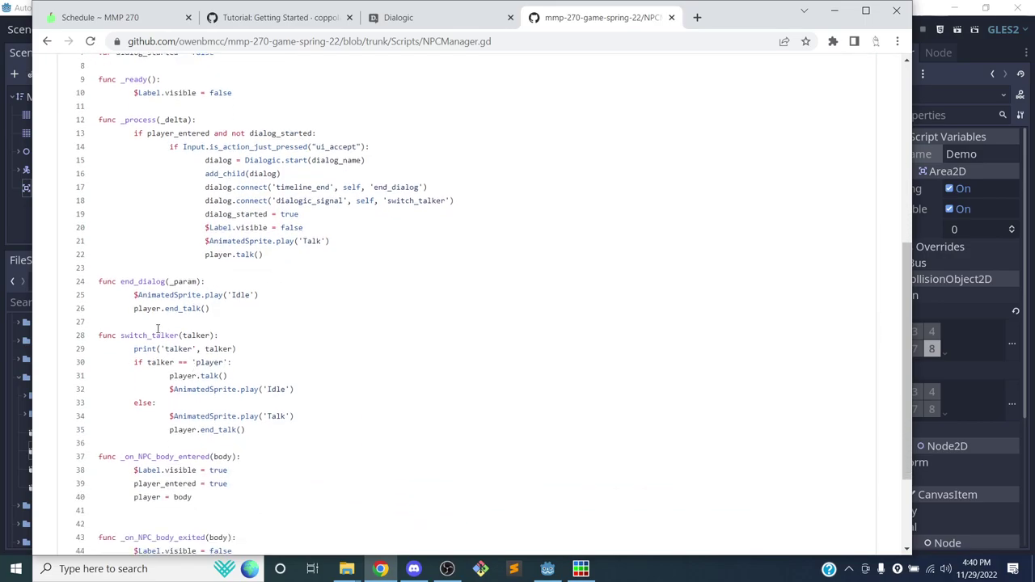
scroll(214, 320, up, 2)
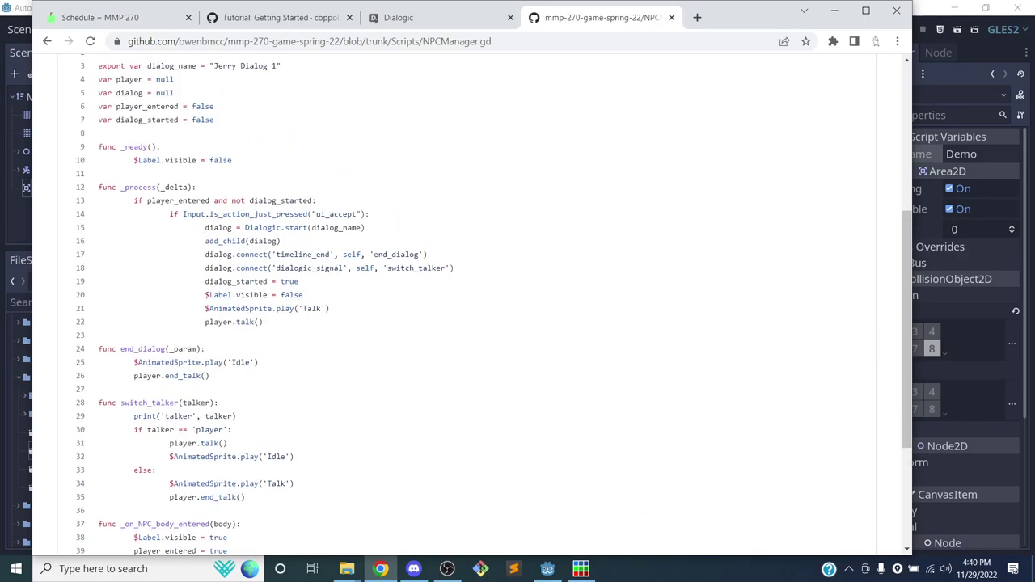
Copy the Dialogic.start(dialog_name) and add_child(dialog) lines from NPCManager.gd over the pass line of _on_NPC_body_entered in Godot's NPCDialog.gd
drag(207, 227, 328, 245)
key(ctrl+c)
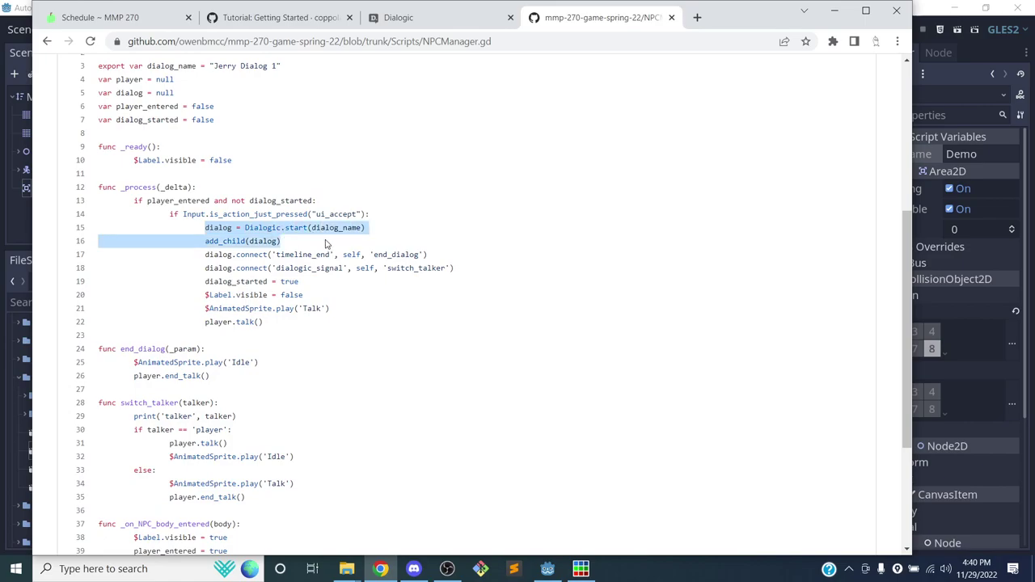
key(alt+Tab)
key(alt+Tab)
key(alt+Tab)
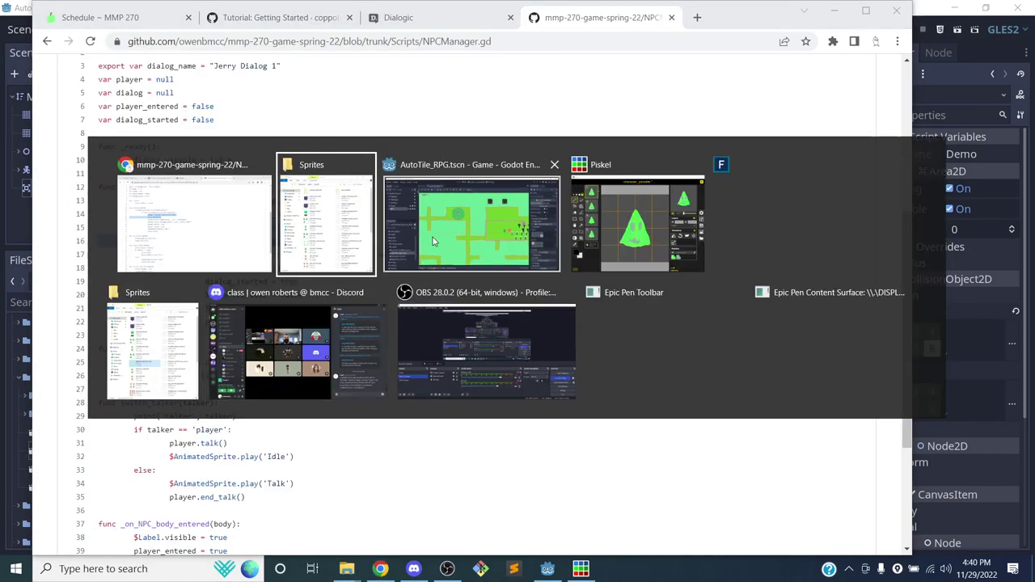
click(433, 237)
click(521, 30)
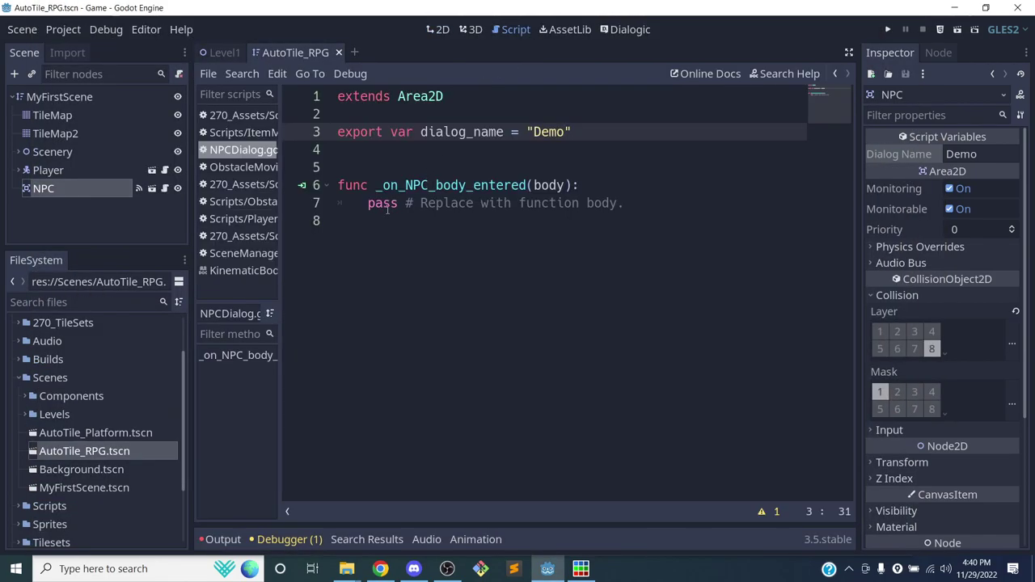
drag(363, 201, 637, 203)
key(ctrl+v)
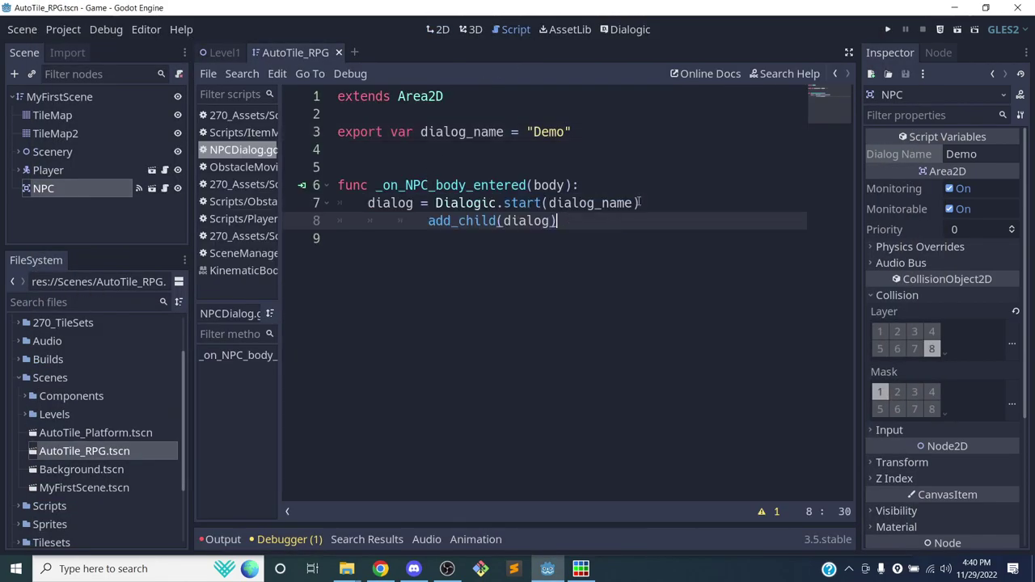
Reduce the add_child(dialog) line to one indent, declare dialog with var on line 7, and save the script
drag(428, 222, 368, 223)
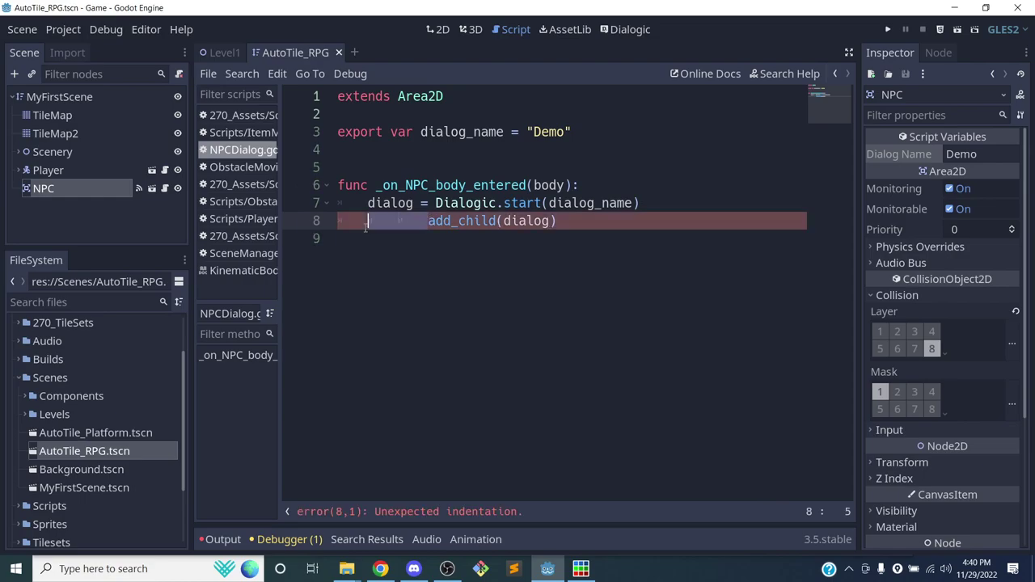
key(BackSpace)
click(414, 203)
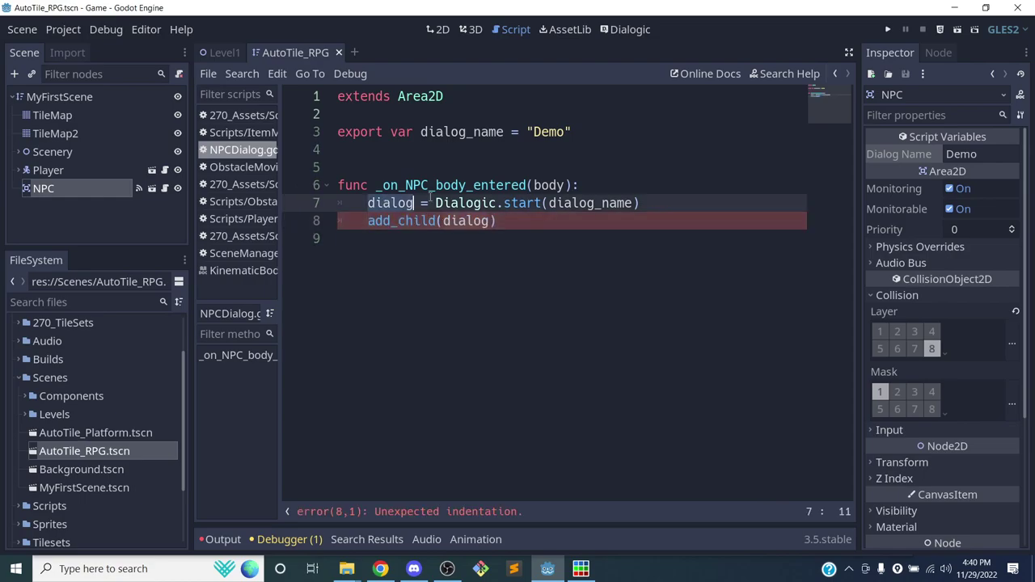
click(447, 201)
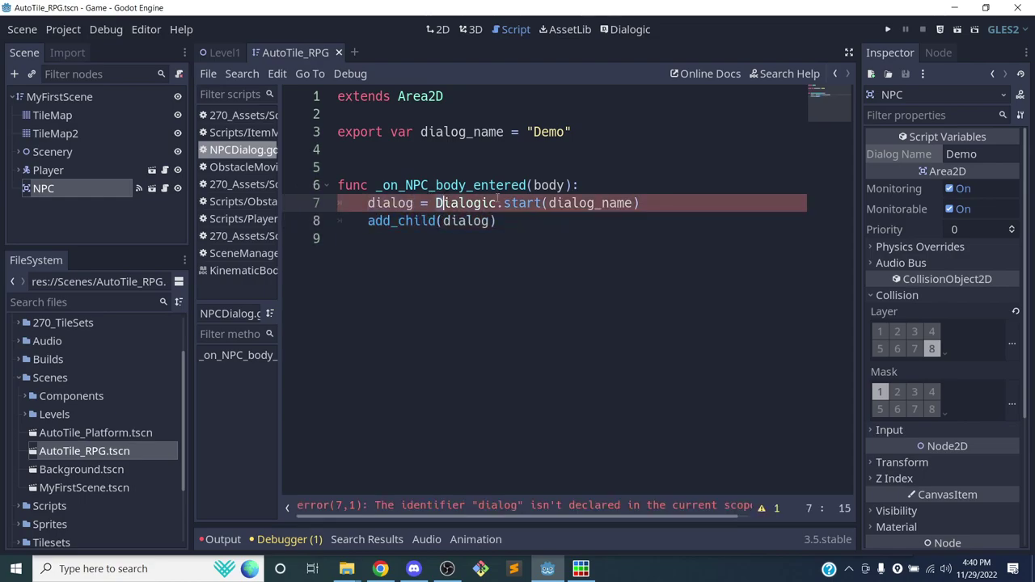
double_click(571, 204)
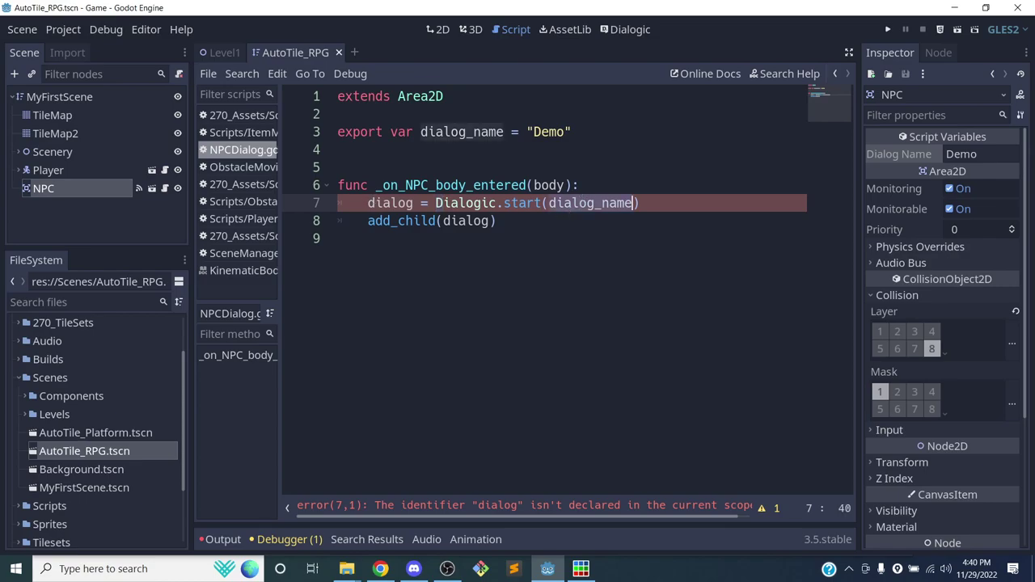
key(Home)
text(var)
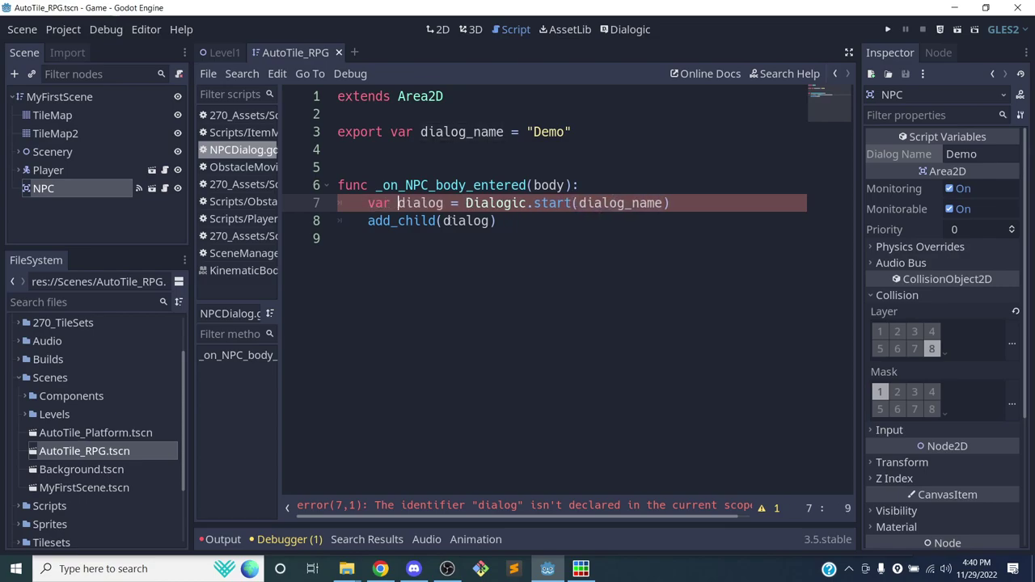
key(ctrl+s)
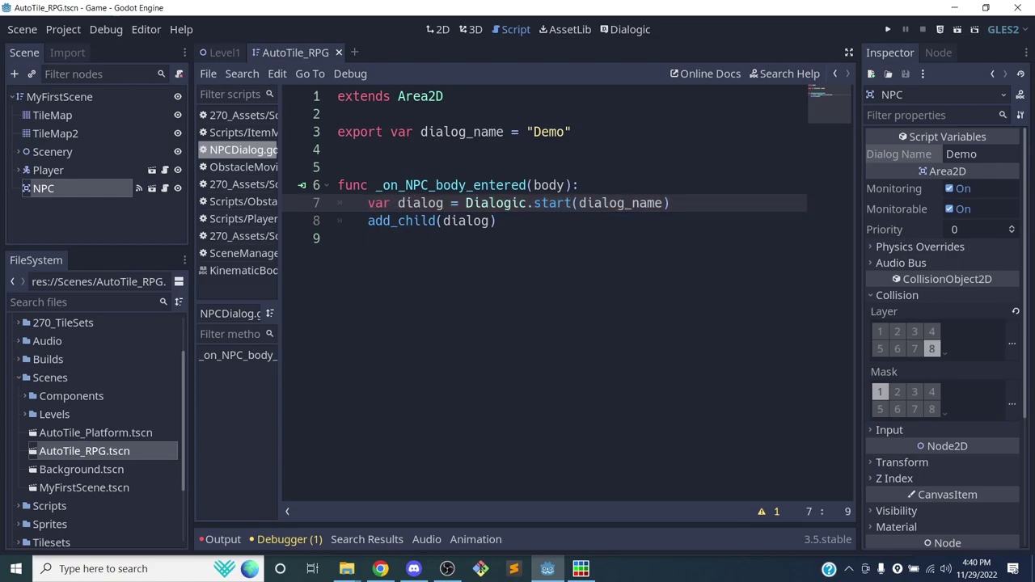
Review the dialog_name and add_child(dialog) code, remove the extra blank line above _on_NPC_body_entered, and save
double_click(603, 203)
drag(528, 131, 572, 132)
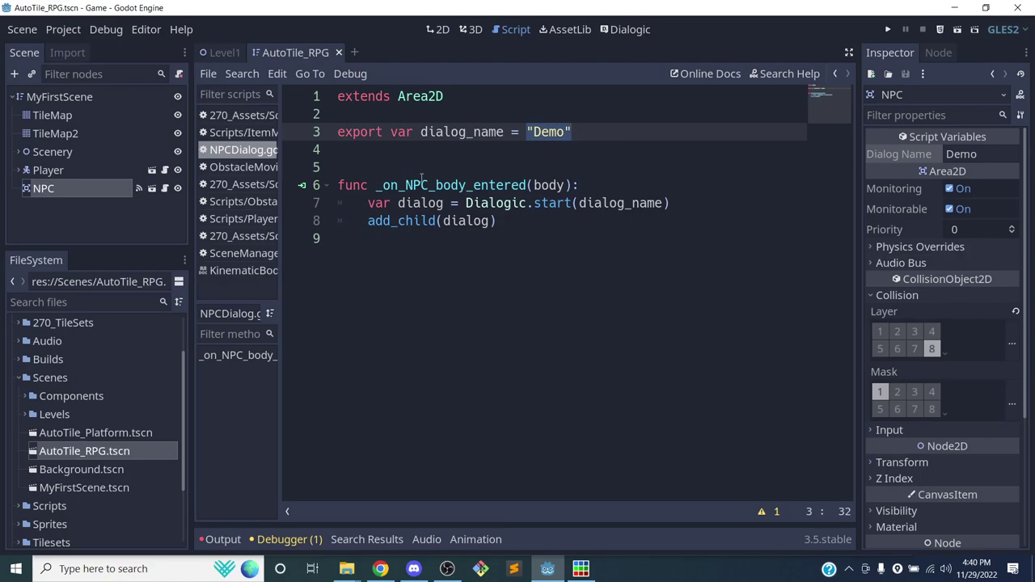
drag(361, 223, 503, 221)
click(505, 221)
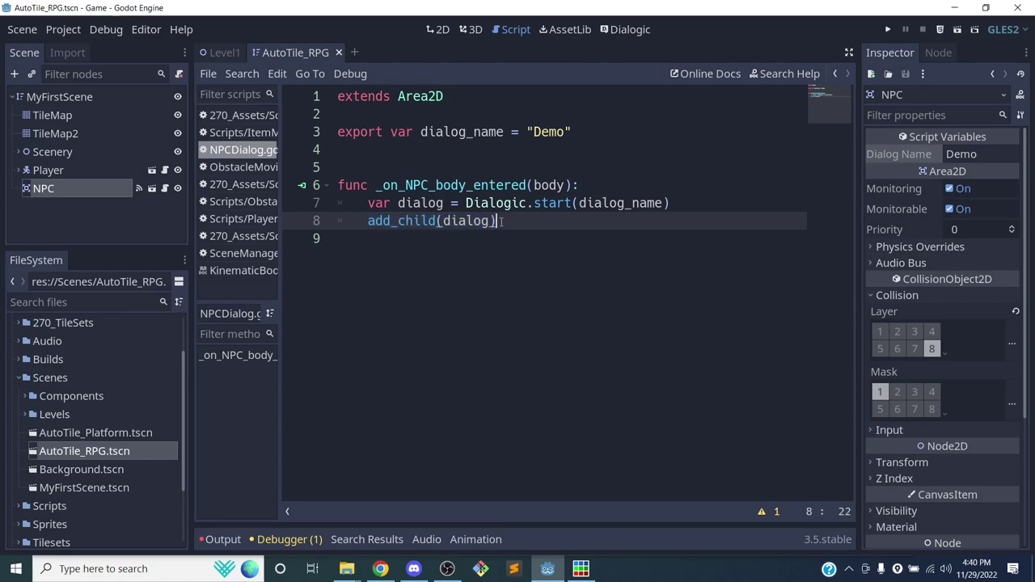
key(ctrl+s)
click(438, 156)
key(BackSpace)
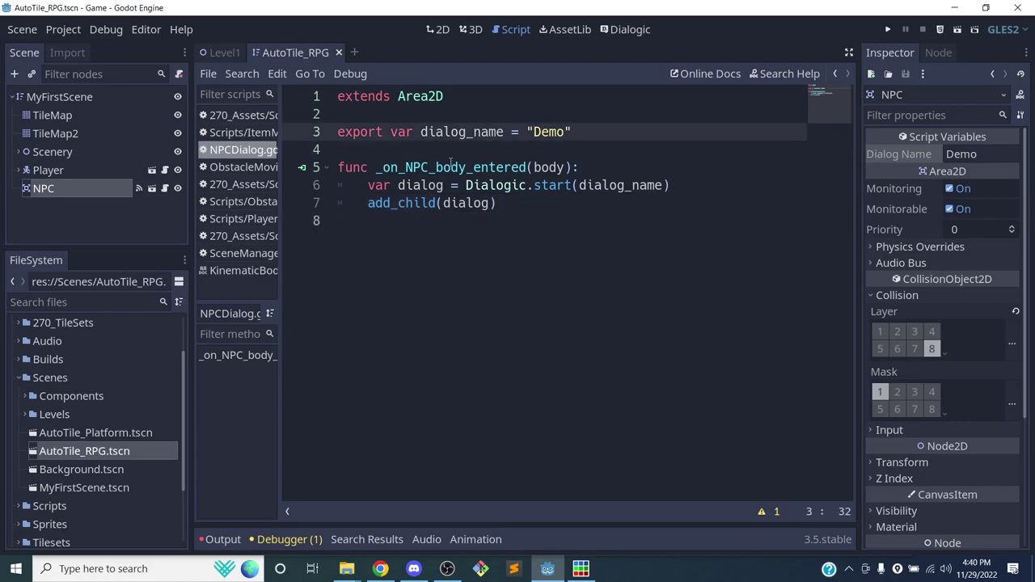
key(ctrl+s)
Run the current scene and walk the player along the paths to the NPC to test the dialog trigger
click(954, 35)
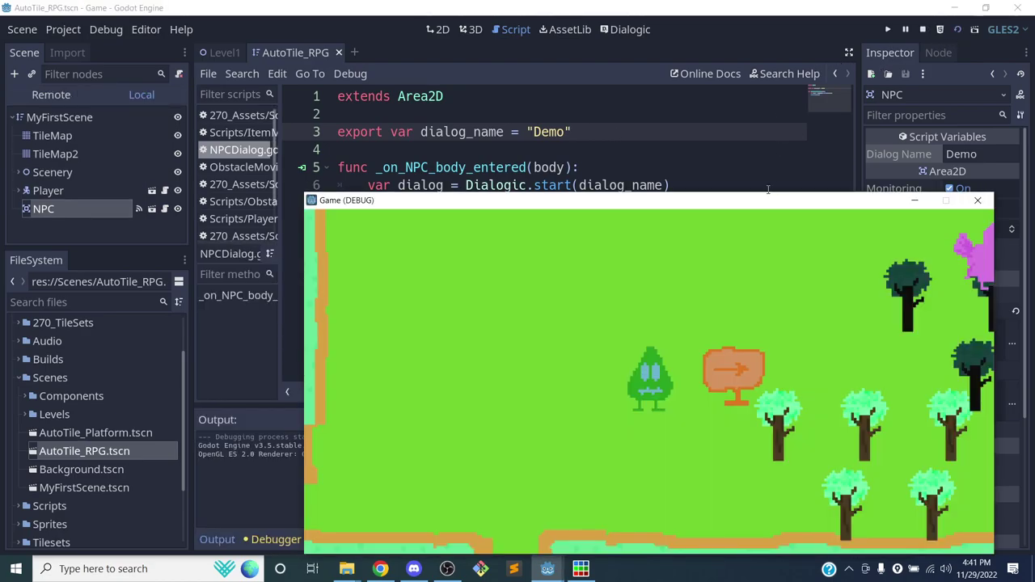
drag(743, 202, 679, 103)
key(Down)
key(Left)
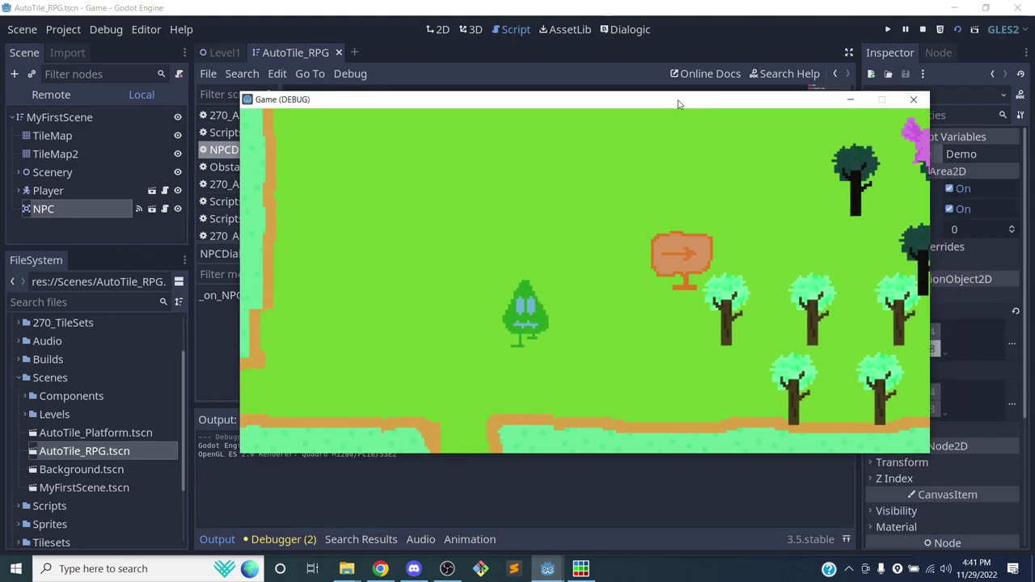
key(Right)
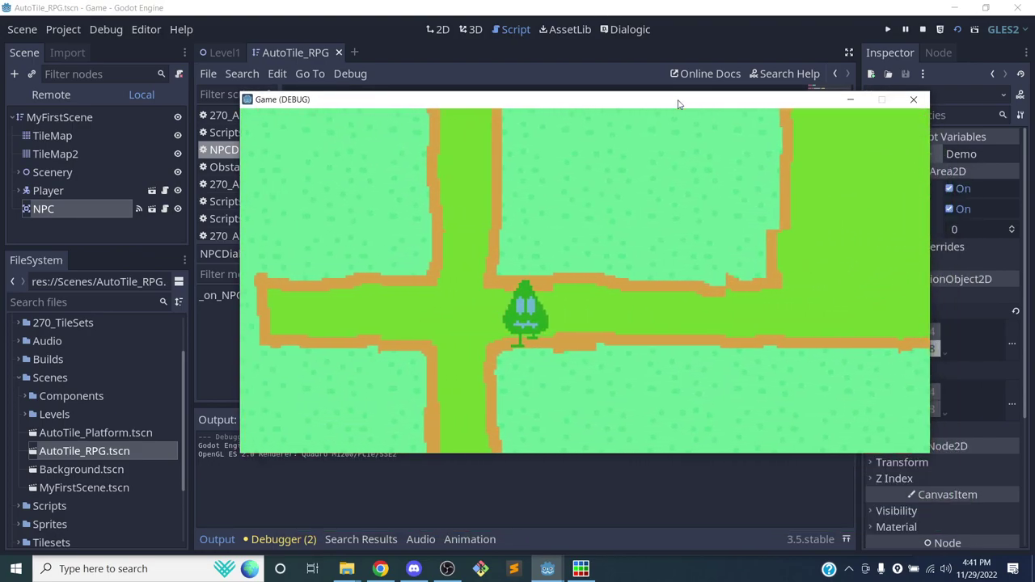
key(Up)
key(Up)
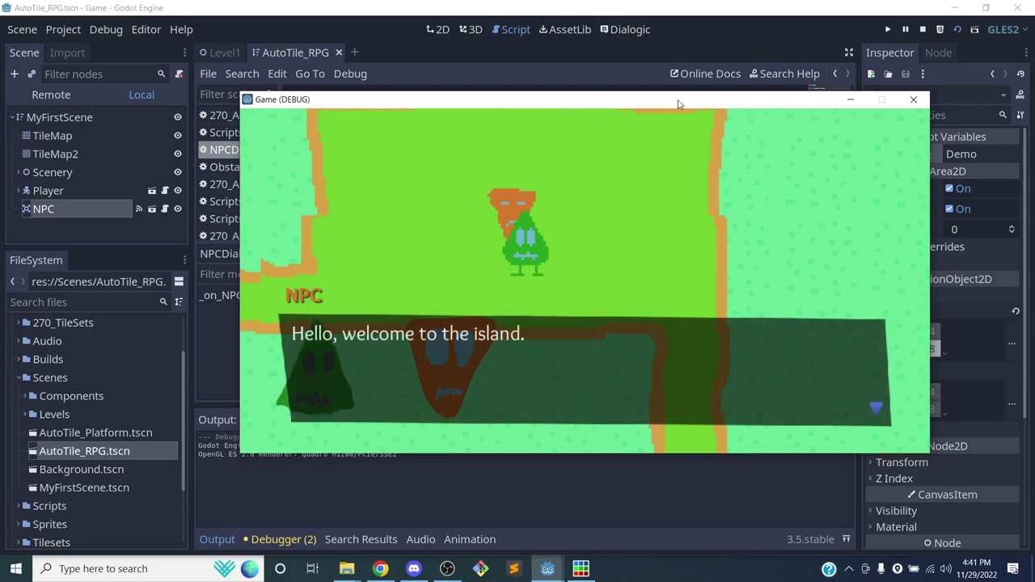
Walk the player away from the NPC and back into its area to test whether the dialog triggers again
key(Down)
key(Up)
key(Right)
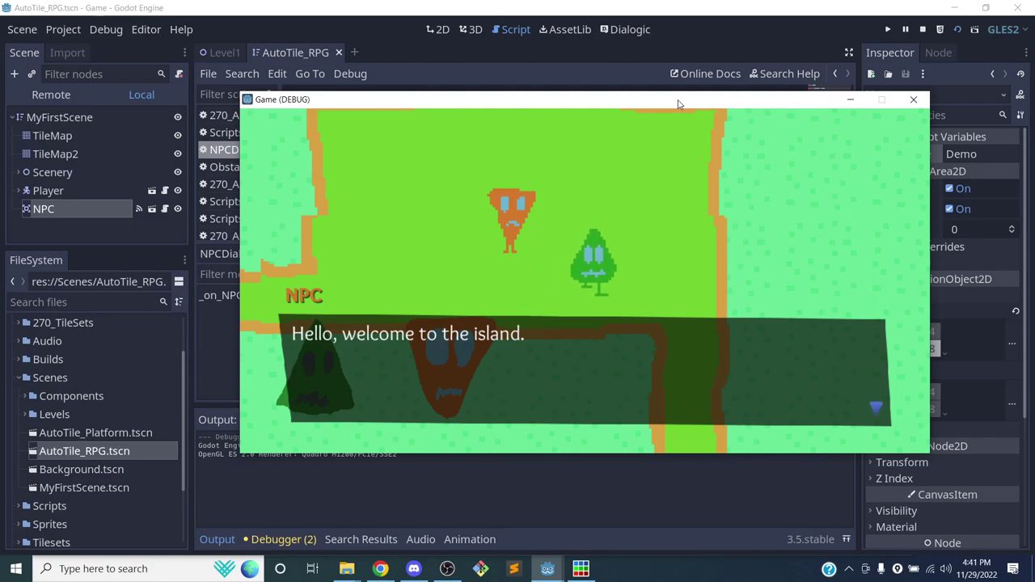
key(Right)
key(Down)
key(Up)
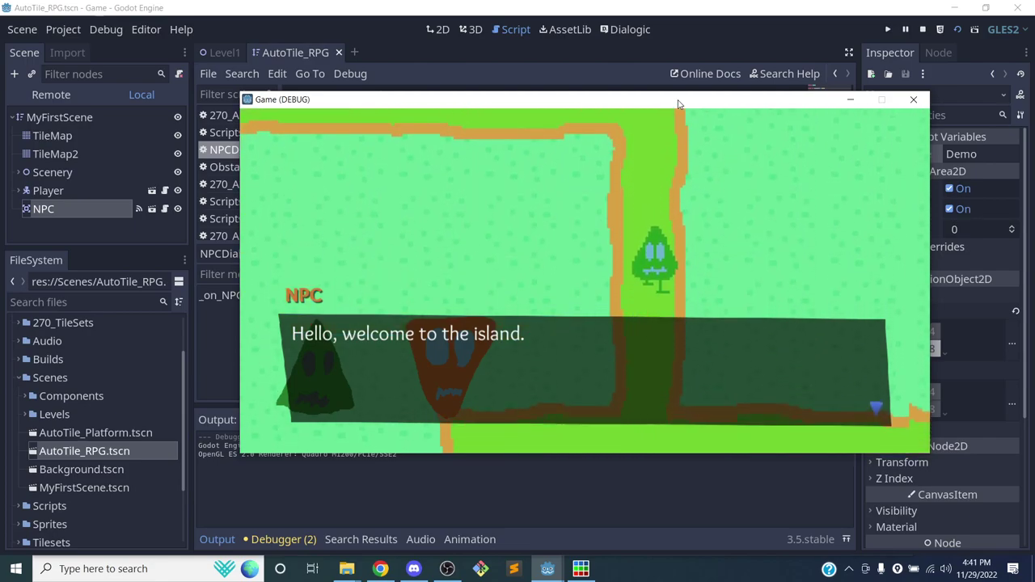
key(Up)
key(Left)
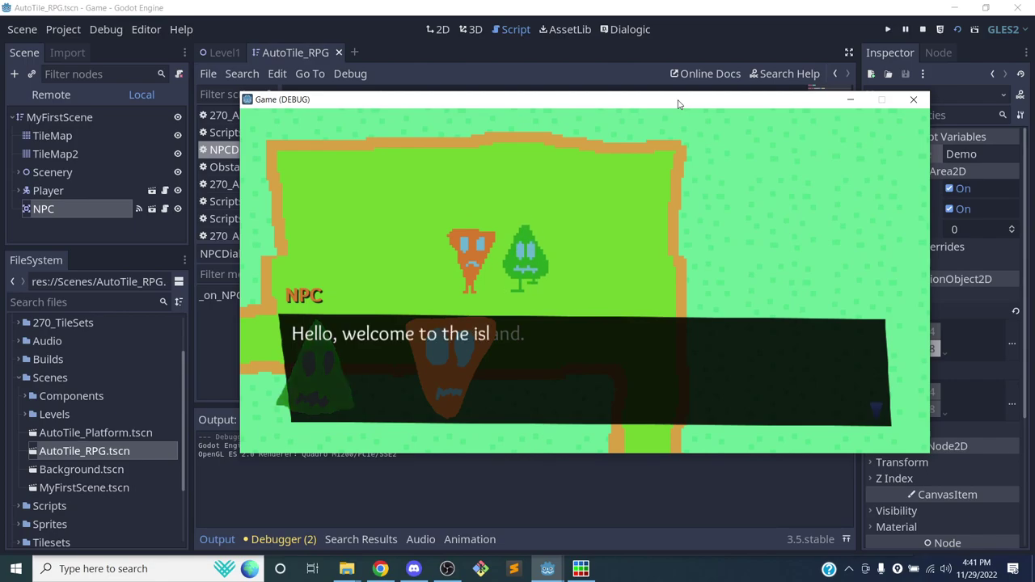
key(Down)
key(Left)
key(Right)
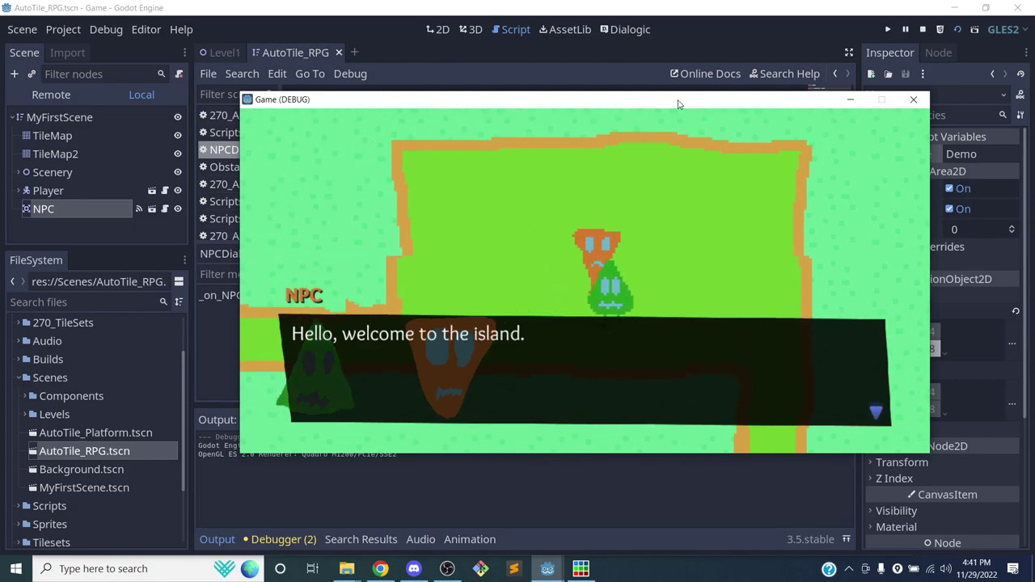
Finish the dialog test by moving the player right beside the NPC, close the running game, and save
key(Right)
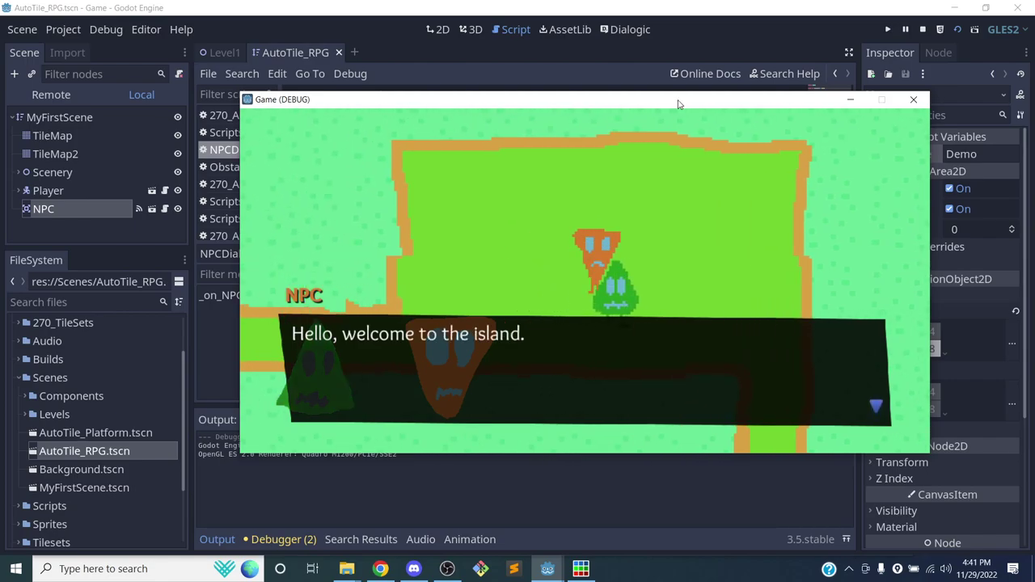
click(911, 100)
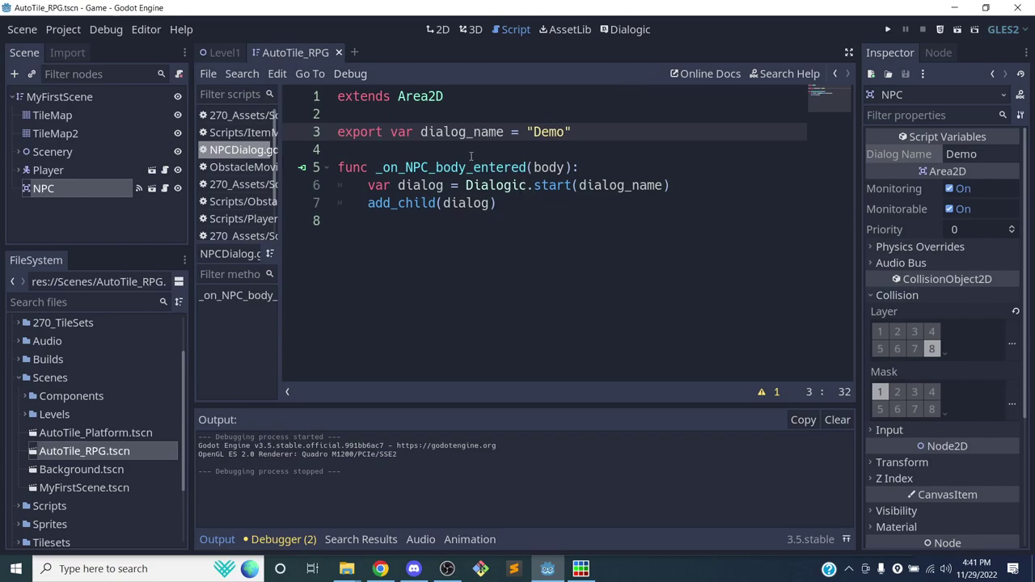
key(ctrl+s)
Add two empty lines below add_child(dialog) in NPCDialog.gd, the second without indentation, and save the script
click(533, 204)
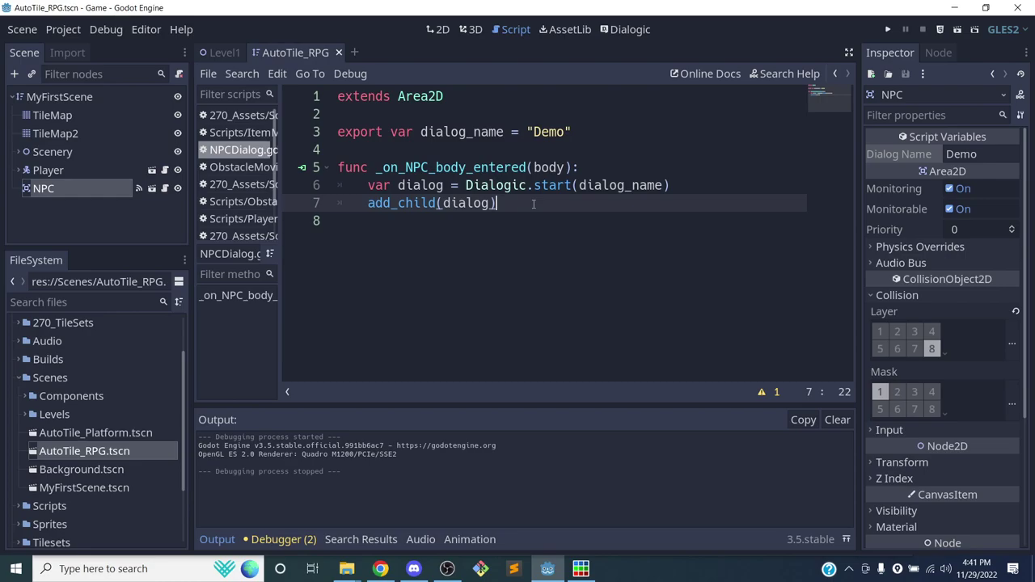
key(Return)
key(Return)
key(BackSpace)
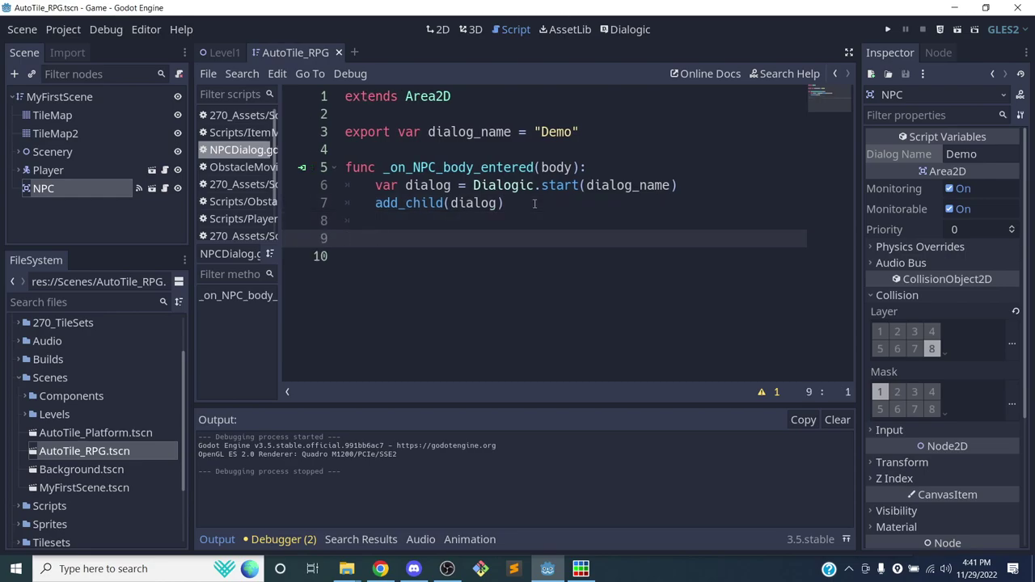
key(ctrl+s)
Insert an empty indented line at the start of the _on_NPC_body_entered function, above the dialog declaration
key(Up)
key(Up)
key(Up)
key(Up)
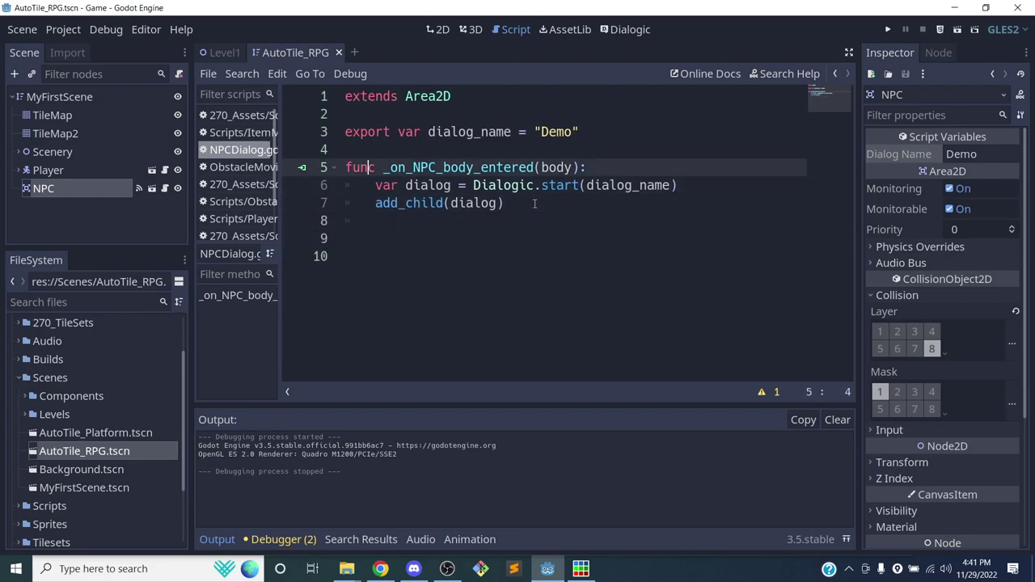
key(Down)
key(Return)
key(Up)
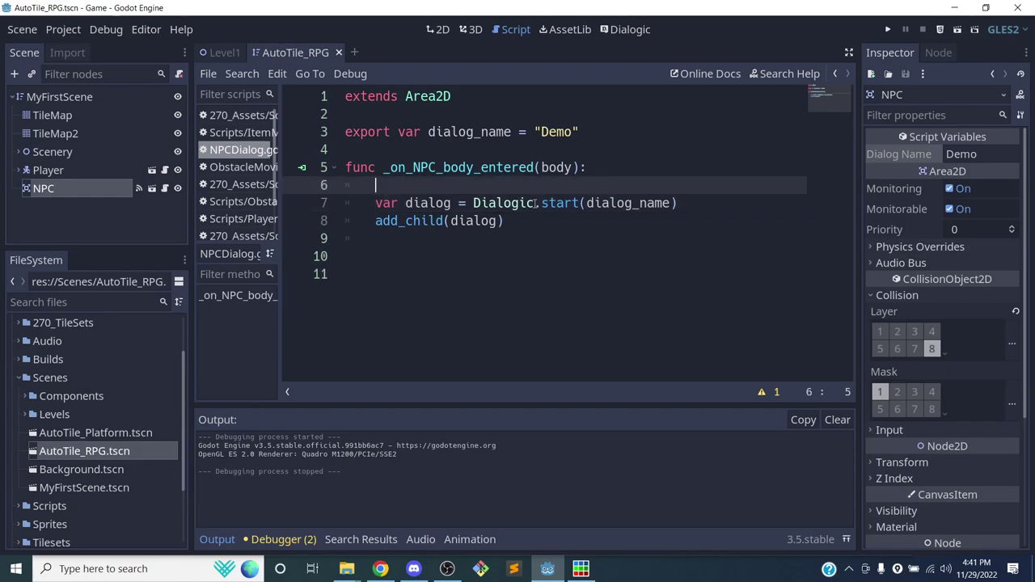
Look up the is_moving member variable near the start of the Player's PlayerController.gd script and save
click(164, 170)
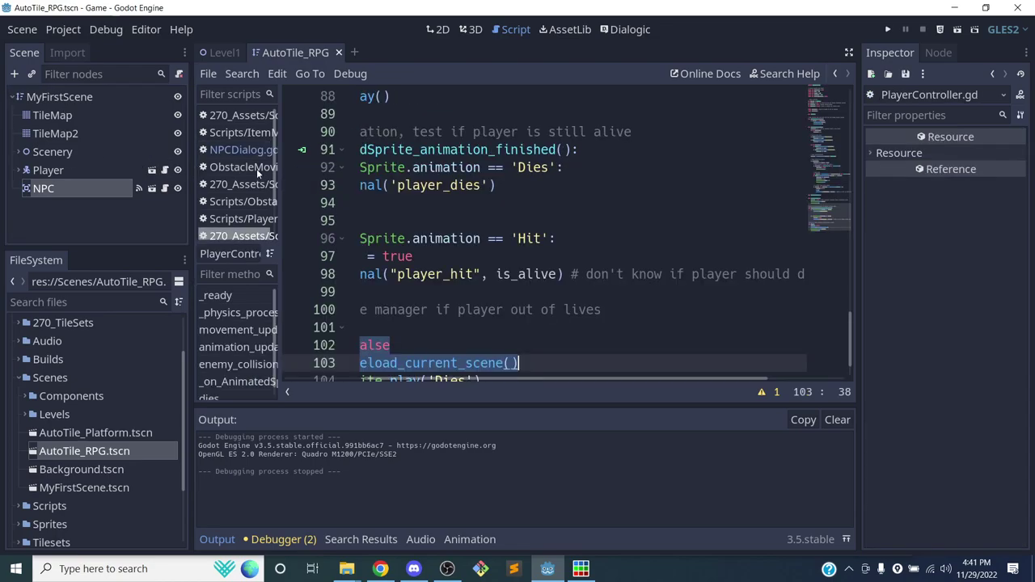
scroll(415, 183, up, 20)
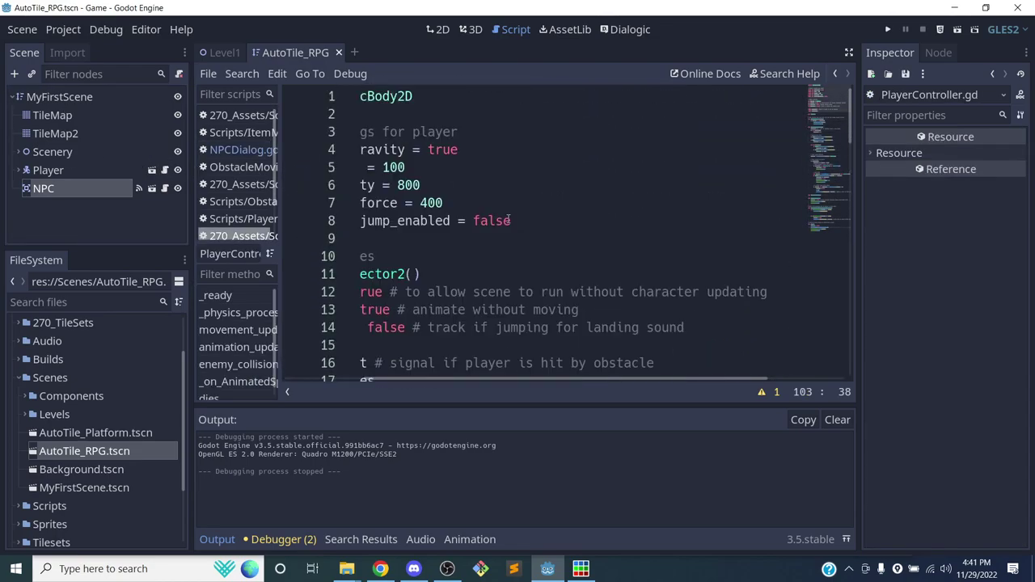
drag(444, 376, 337, 379)
scroll(410, 238, down, 2)
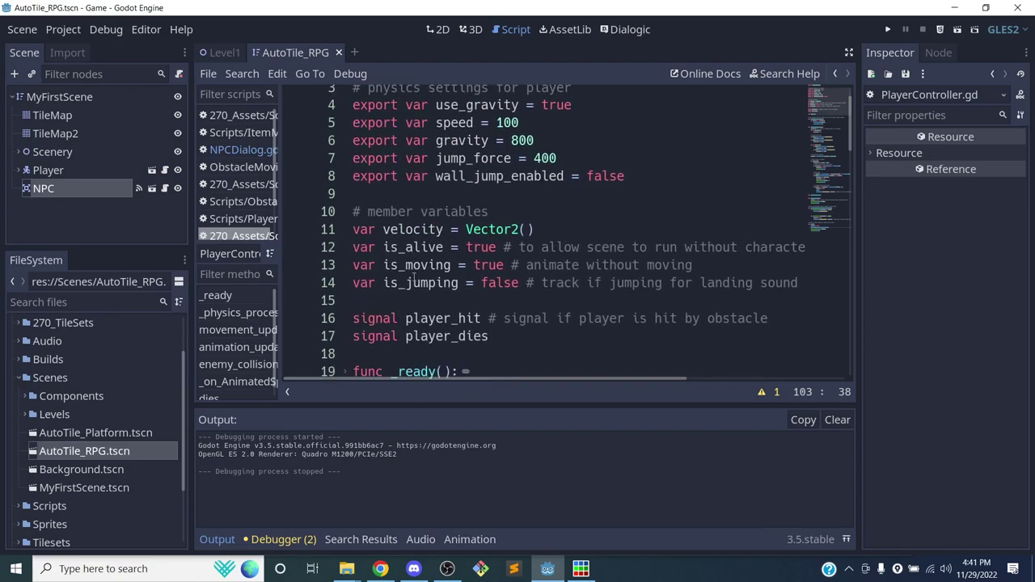
double_click(417, 203)
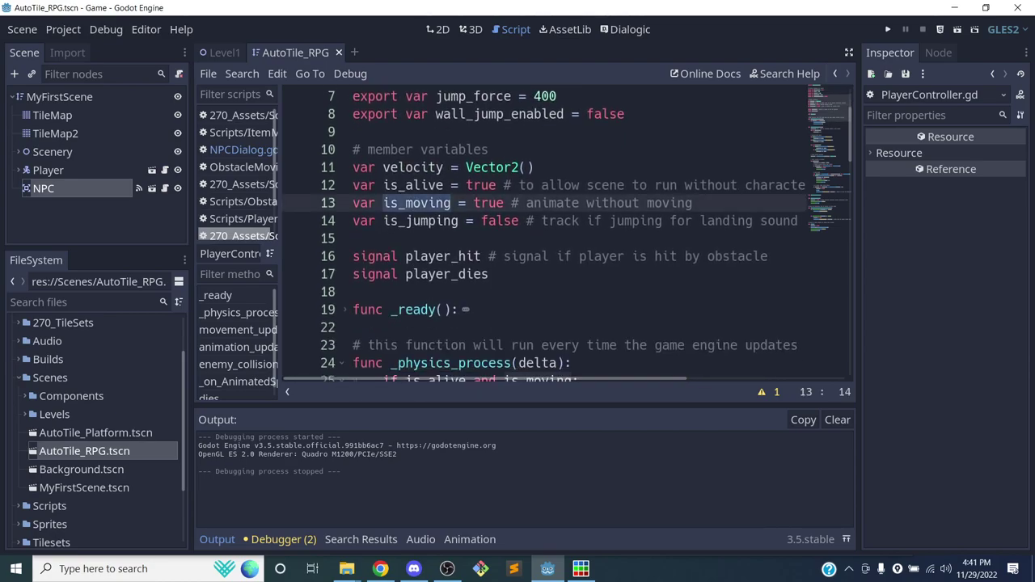
key(ctrl+s)
Return to NPCDialog.gd, write body.is_moving = false on the empty line 6, and save the script
click(165, 188)
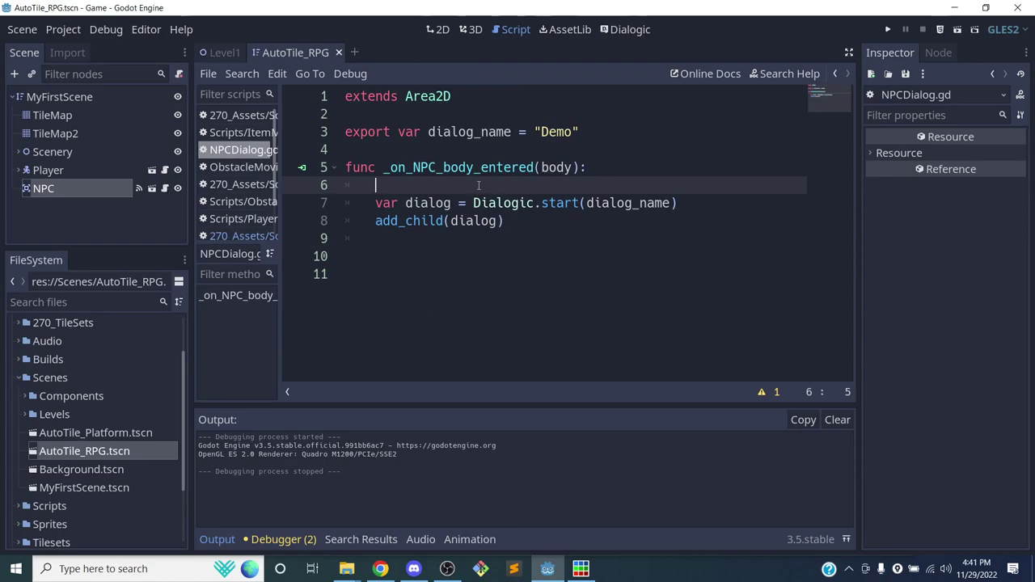
text(body.is_movi)
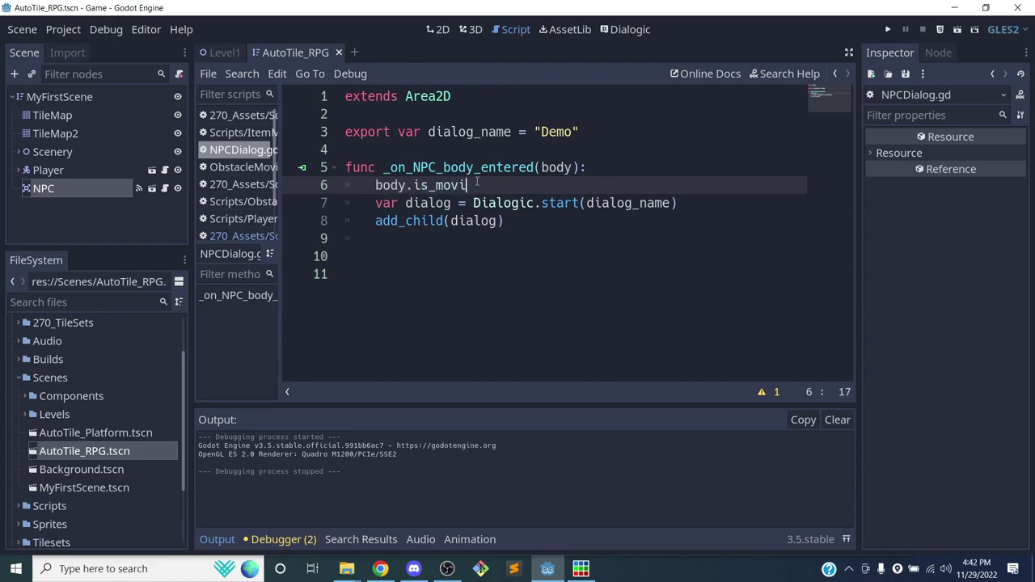
text(ng = false)
key(ctrl+s)
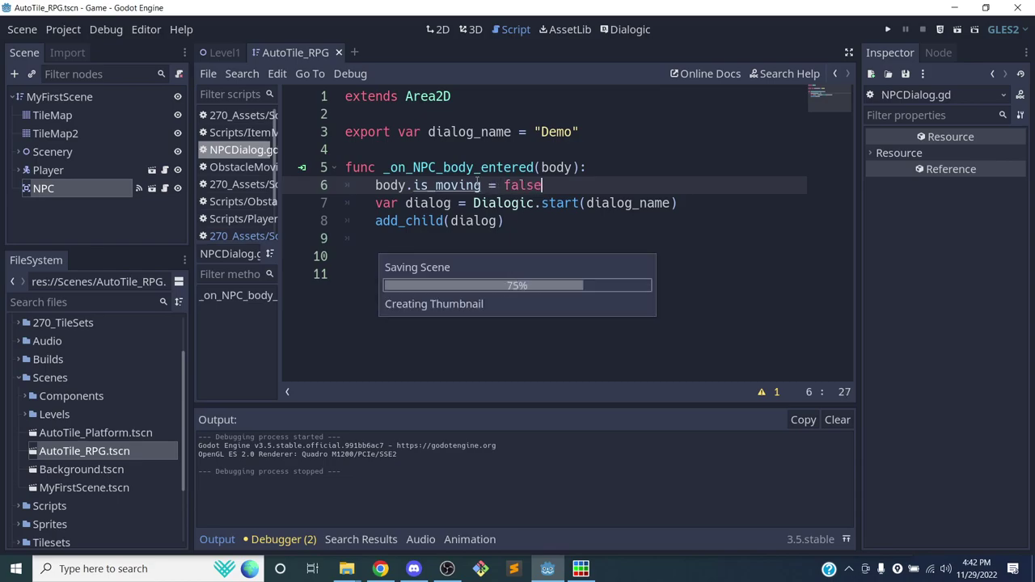
Run the current scene, walk the player to the NPC to test whether movement stops during the dialog, and close the game
click(958, 31)
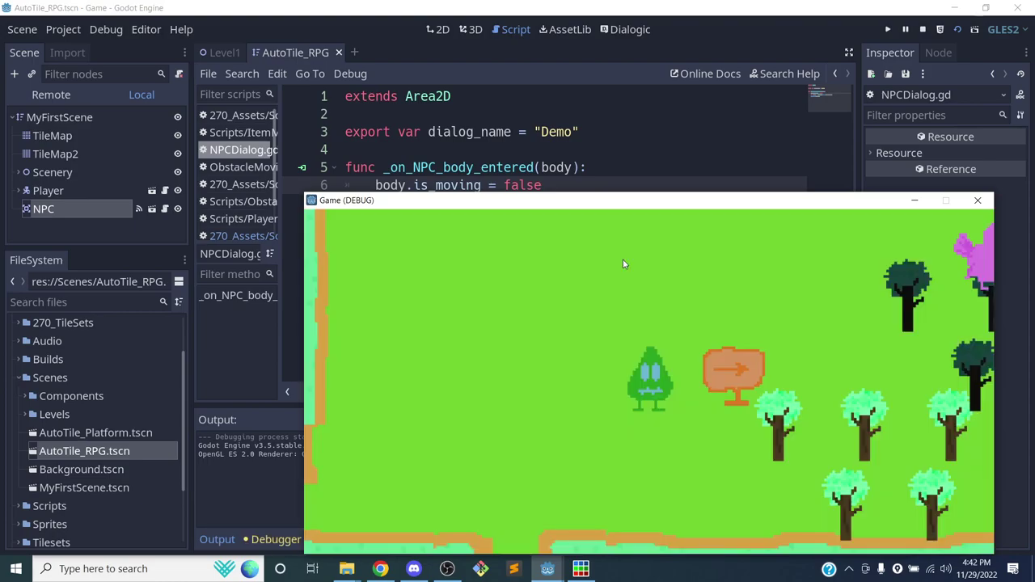
key(Down)
key(Left)
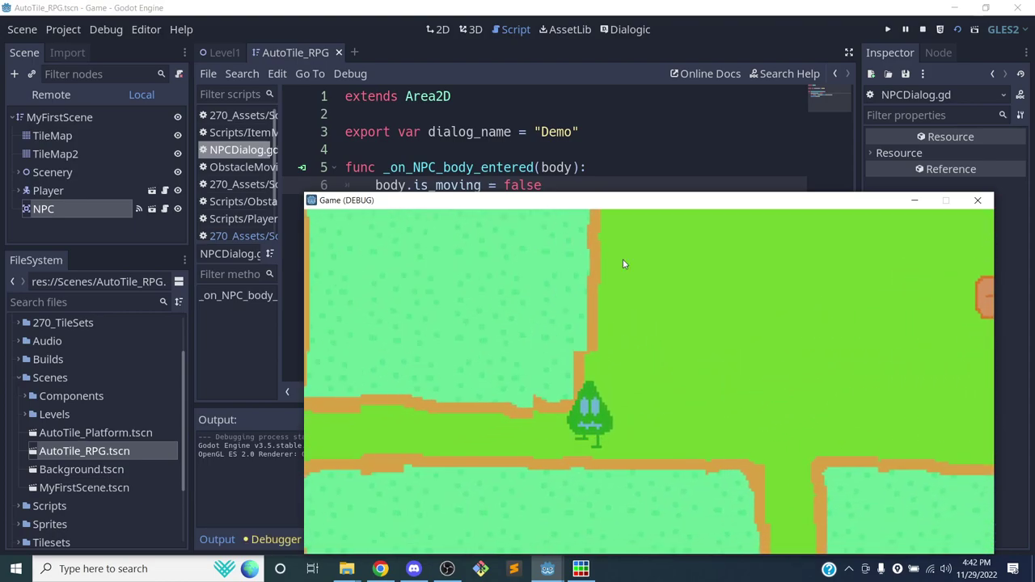
key(Left)
key(Up)
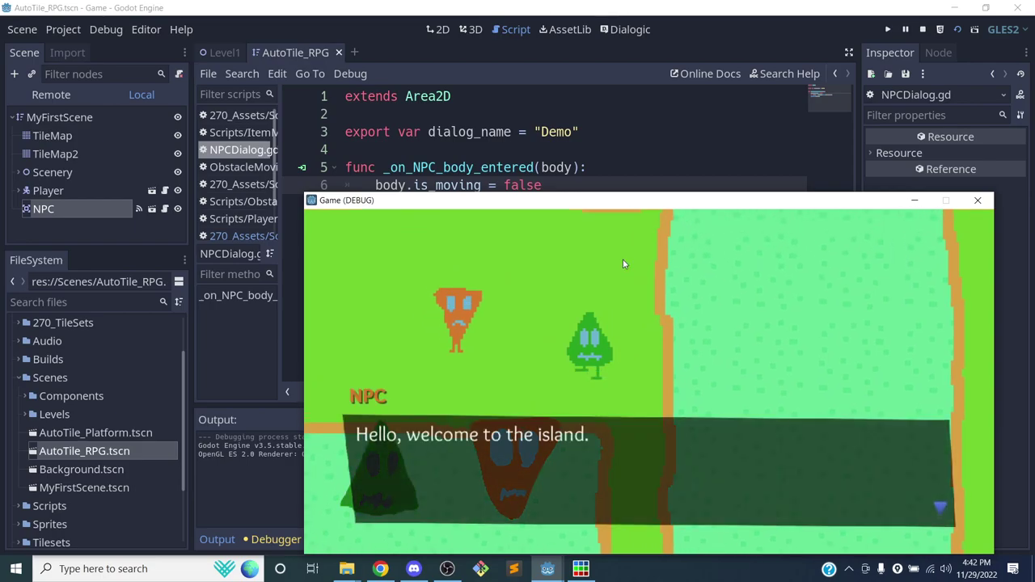
click(977, 200)
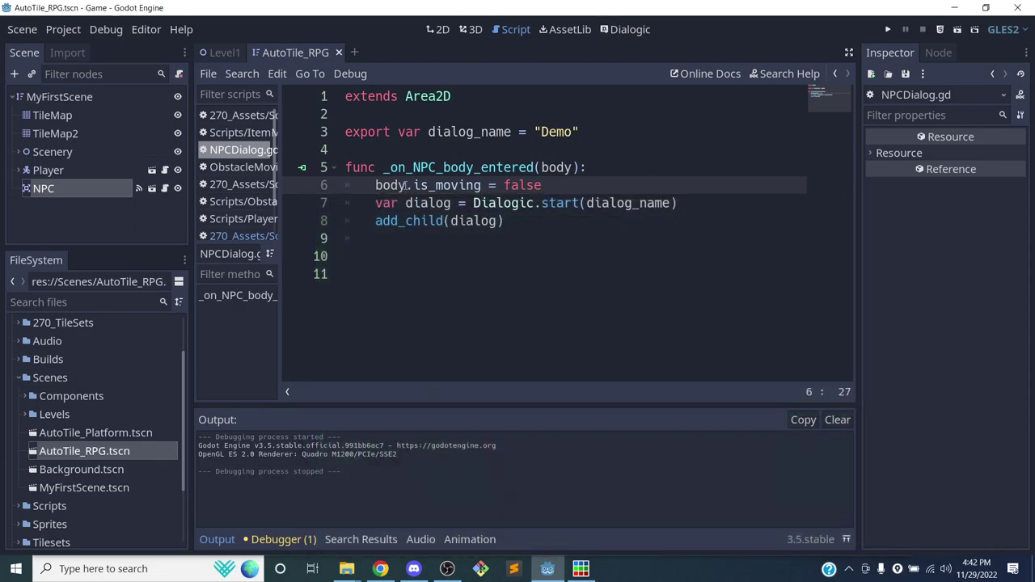
Replace is_moving = false after body on line 6 with a start_dialog() call
click(405, 185)
drag(414, 185, 564, 188)
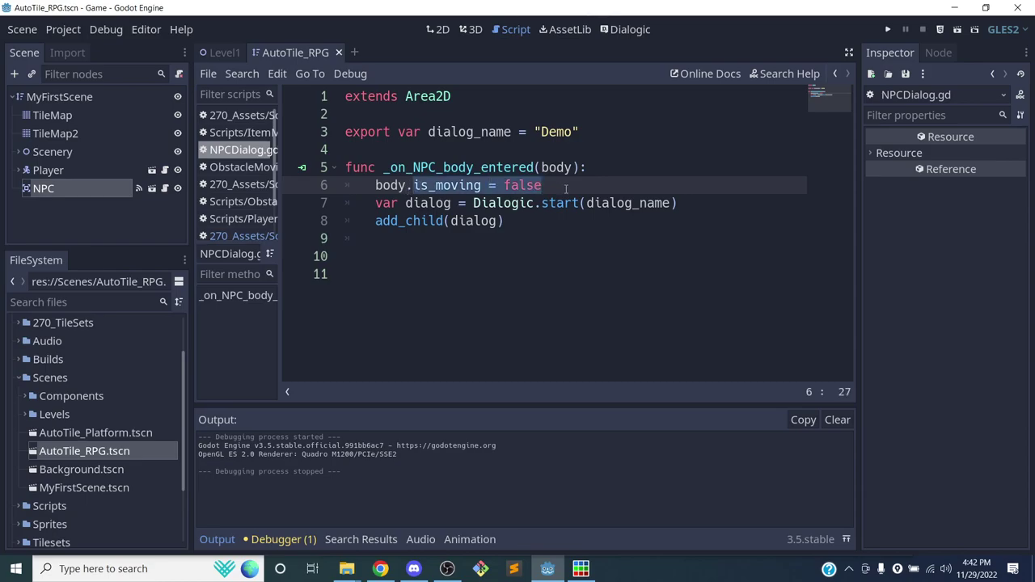
text(s)
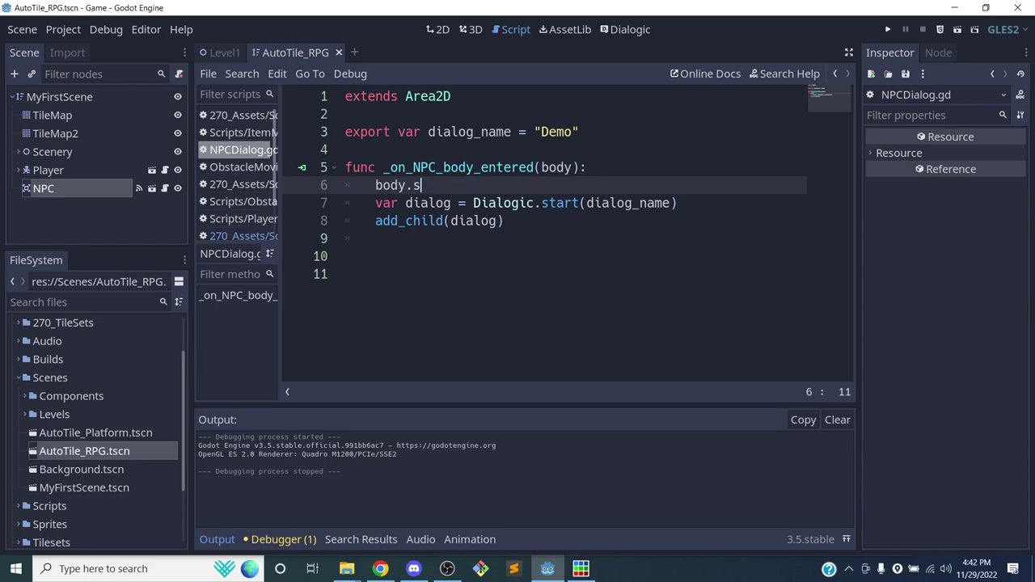
text(tart_dialog())
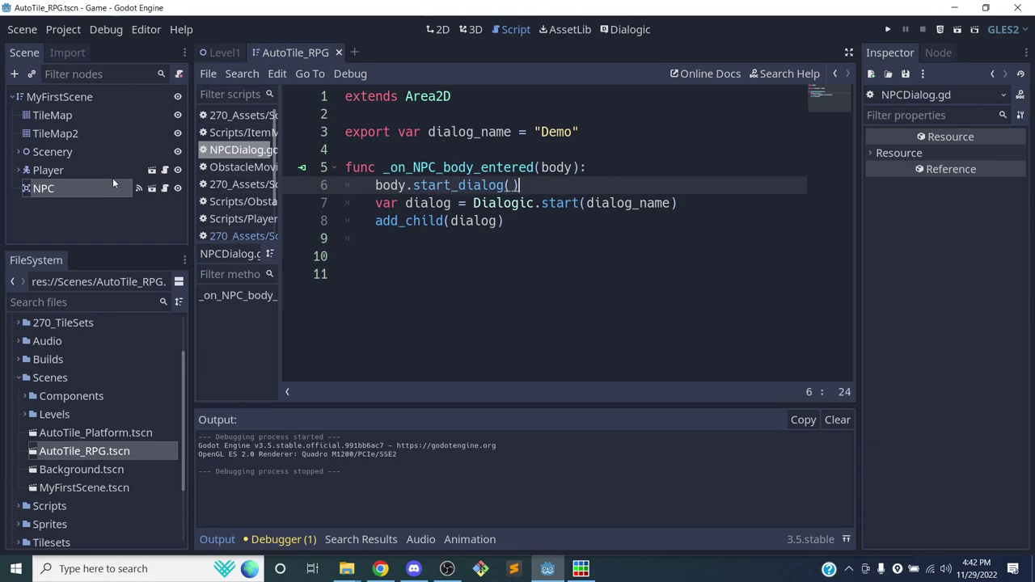
Declare func start_dialog(): at the end of PlayerController.gd, separated by an empty line from the dies function
click(166, 169)
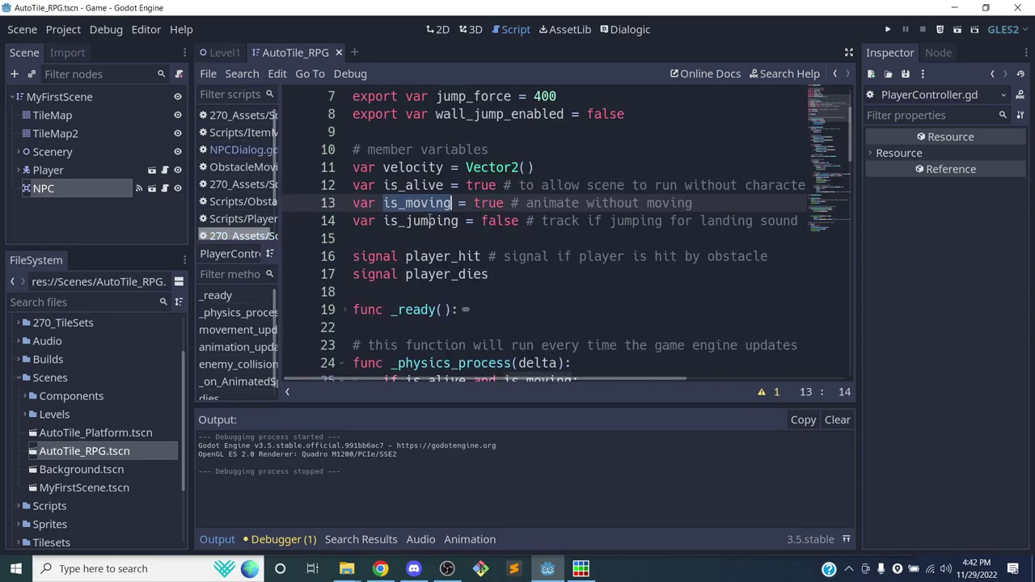
scroll(430, 219, down, 13)
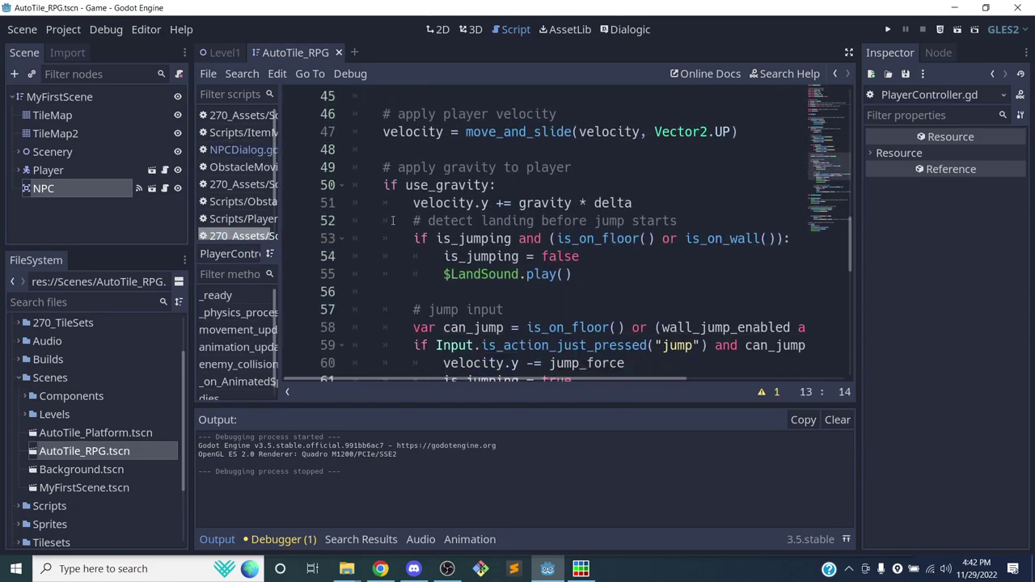
scroll(392, 220, down, 15)
click(526, 346)
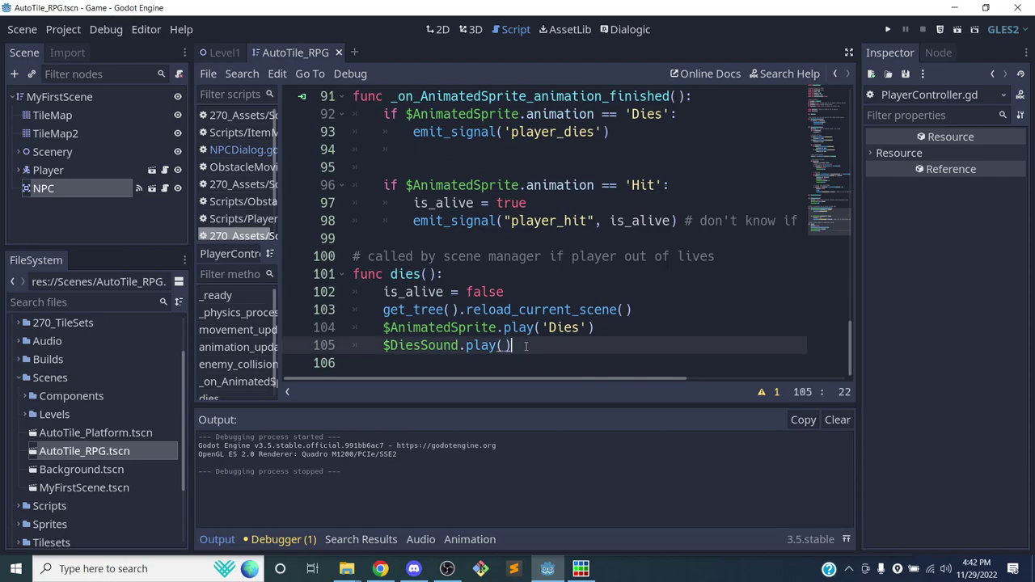
key(Return)
key(Return)
key(BackSpace)
text(fun)
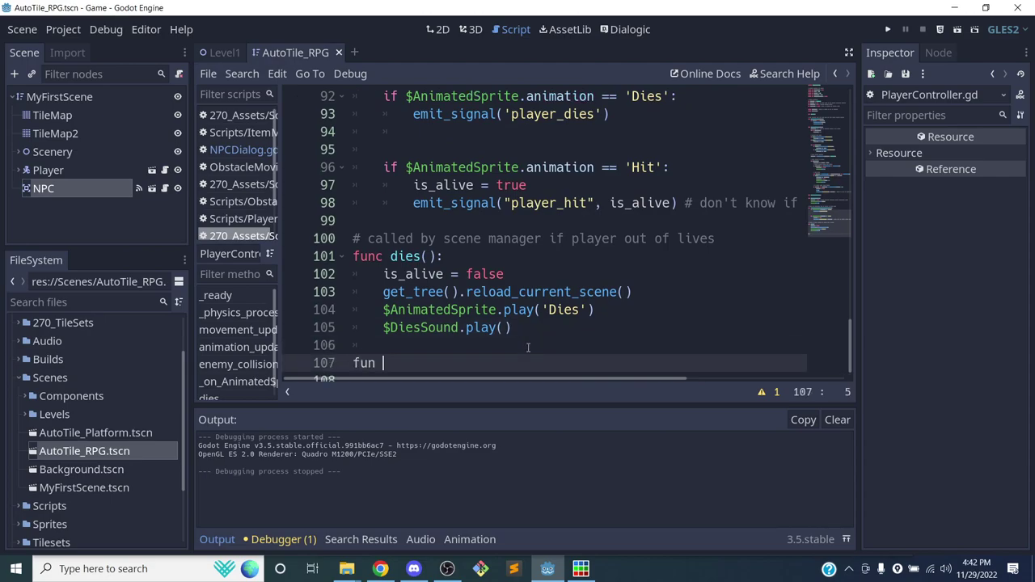
key(BackSpace)
key(BackSpace)
text(nc dtar)
key(BackSpace)
key(BackSpace)
key(BackSpace)
key(BackSpace)
text(start_dialog():)
key(Return)
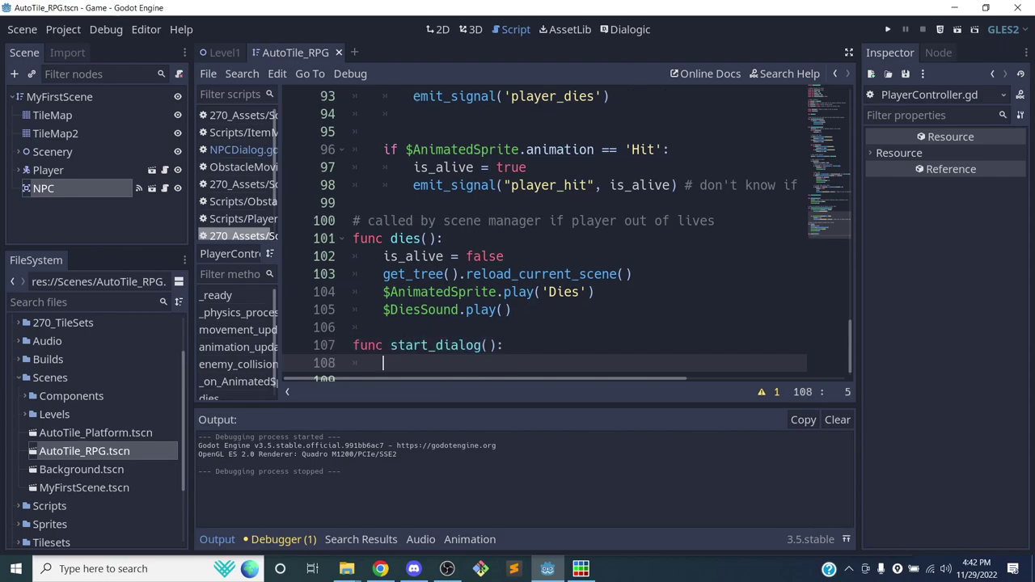
Fill the start_dialog function with is_moving = false and $AnimatedSprite.play('Idle')
text(is_mov)
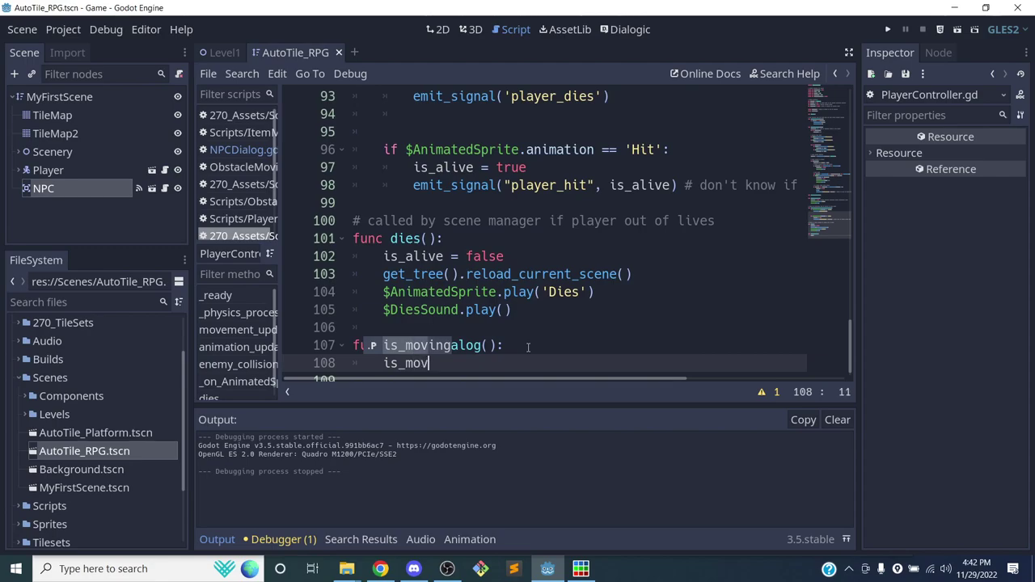
text(ing = false)
key(Return)
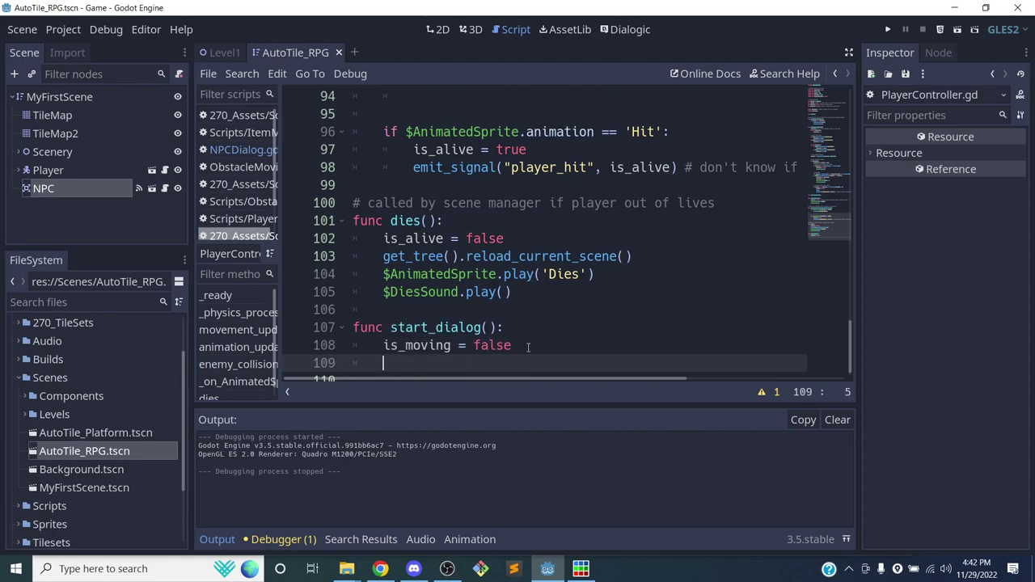
text($Animate)
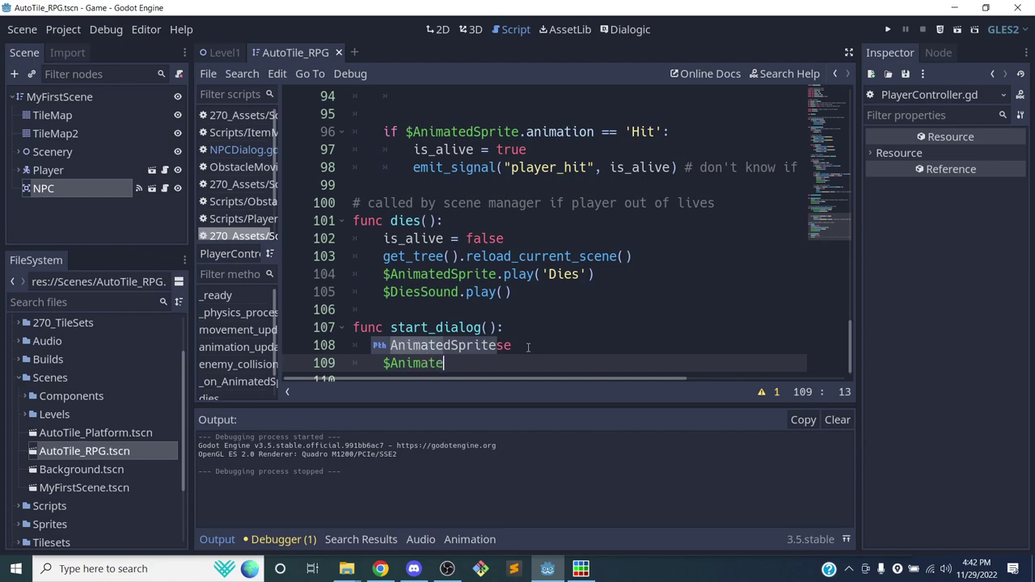
key(Return)
text(.play('Id)
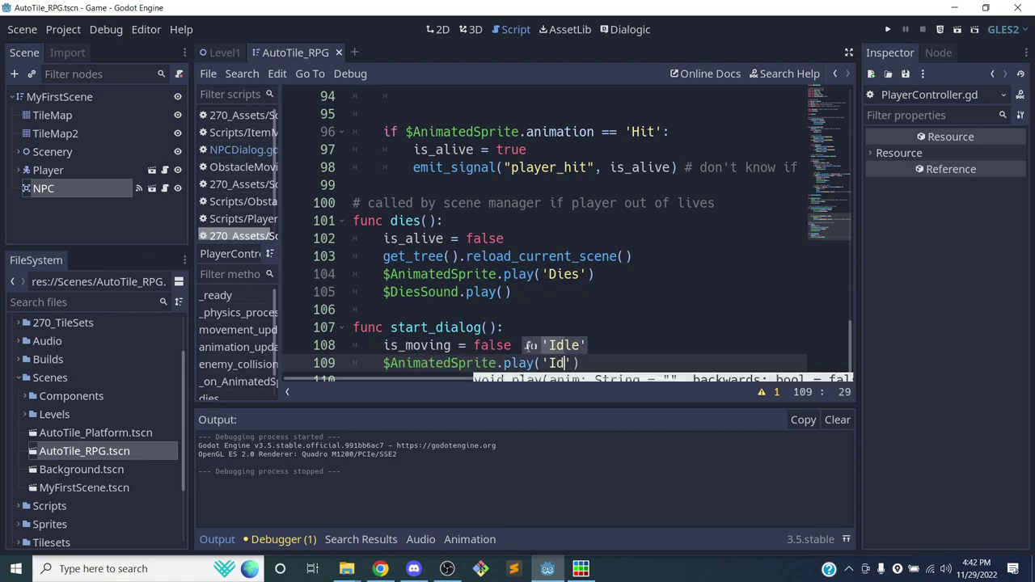
key(Return)
text())
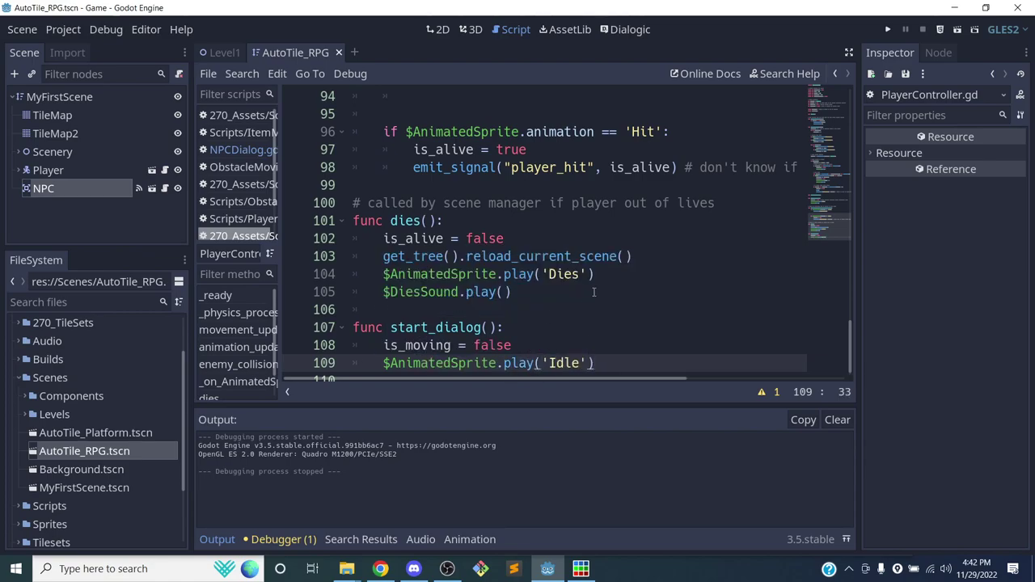
Add func end_dialog(): below start_dialog in PlayerController.gd, containing is_moving = true
scroll(640, 281, down, 1)
key(Down)
key(Return)
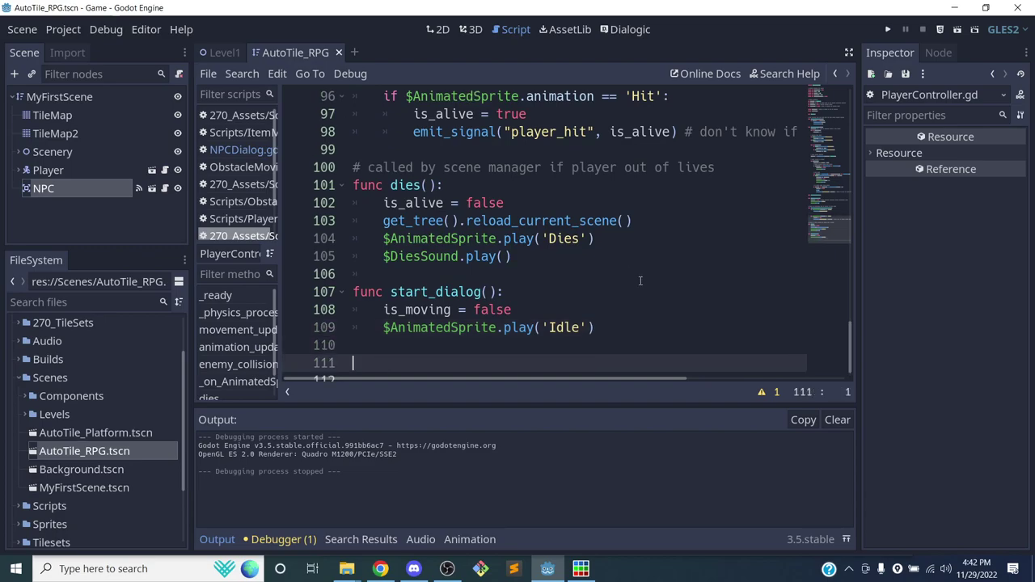
text(func end_dialog():)
key(Return)
text(i)
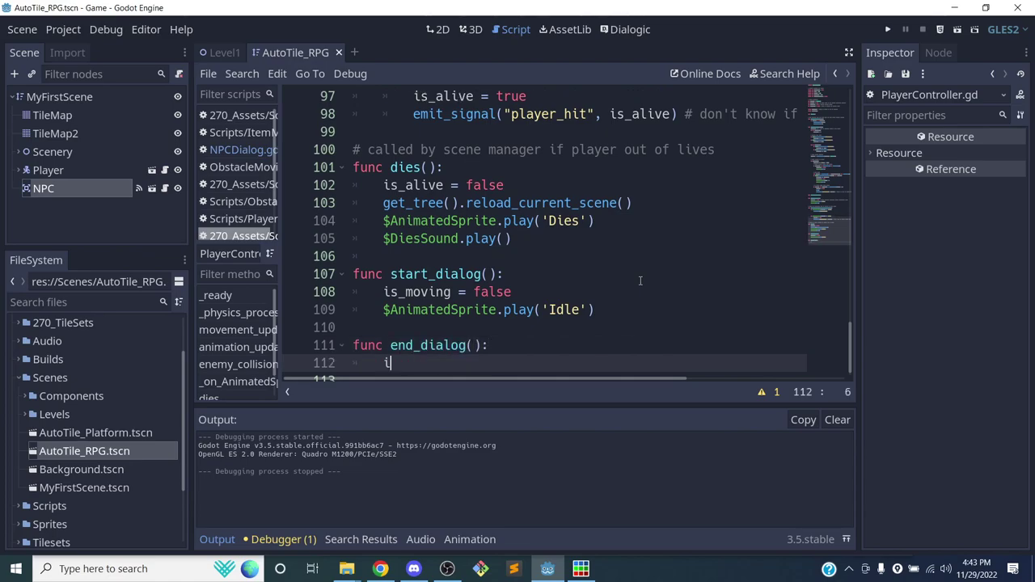
text(s_moving = true)
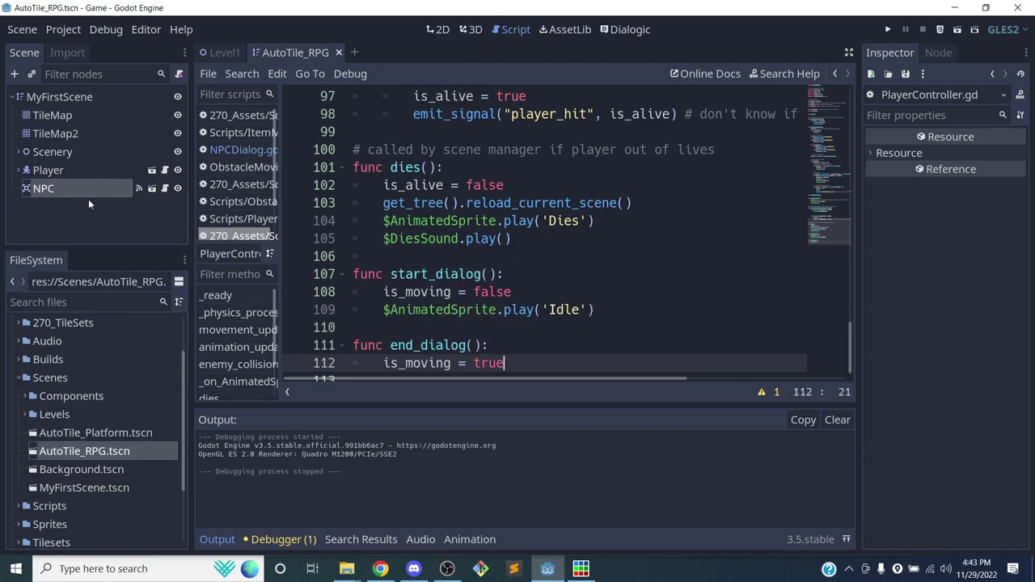
Return to NPCDialog.gd, place the cursor on the empty line below add_child(dialog), and save the scripts
click(162, 191)
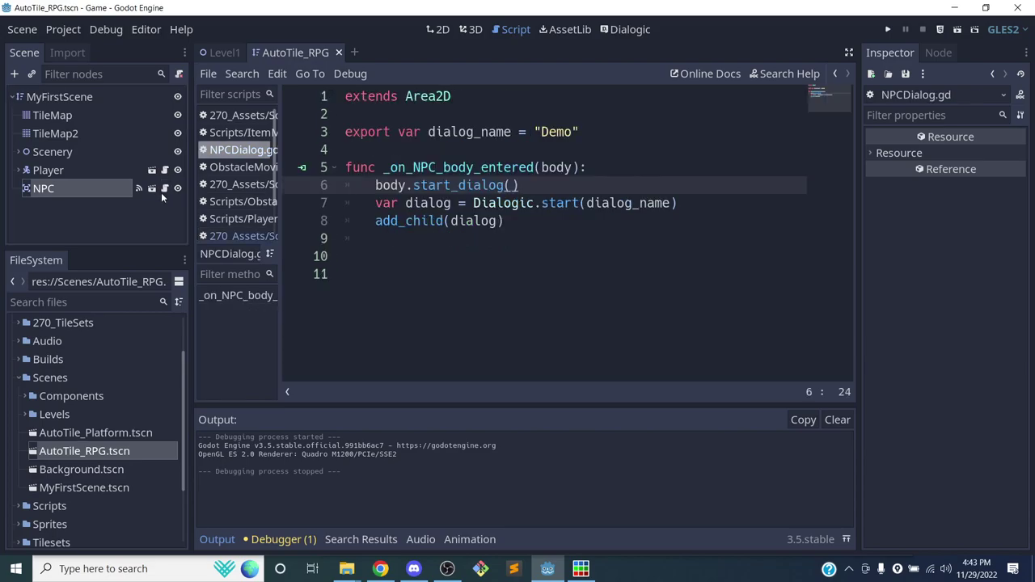
click(462, 240)
key(ctrl+s)
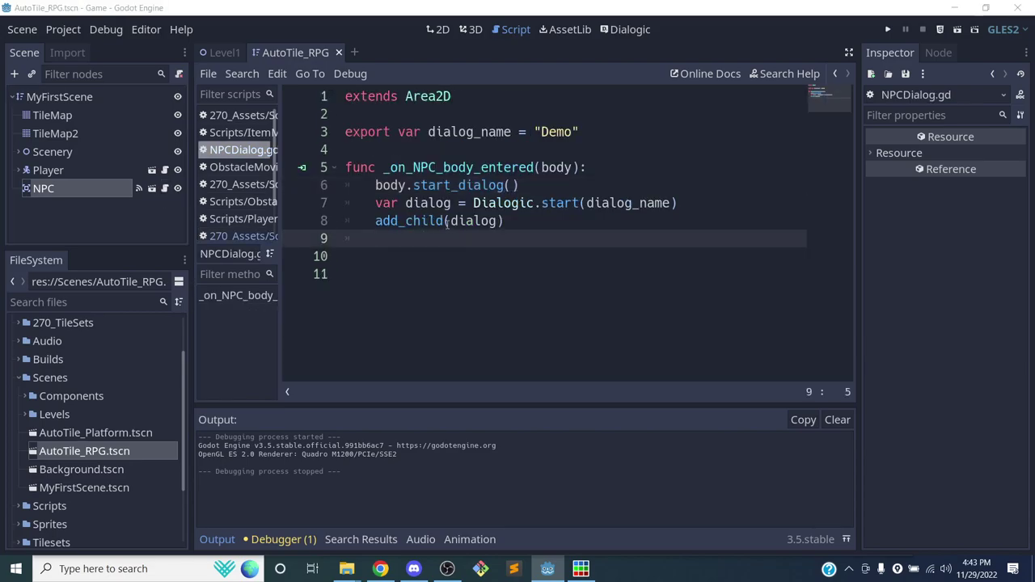
Copy dialog.connect('timeline_end', self, 'end_dialog') from NPCManager.gd in the Chrome browser and paste it below add_child(dialog) in Godot's NPCDialog.gd
key(alt+Tab)
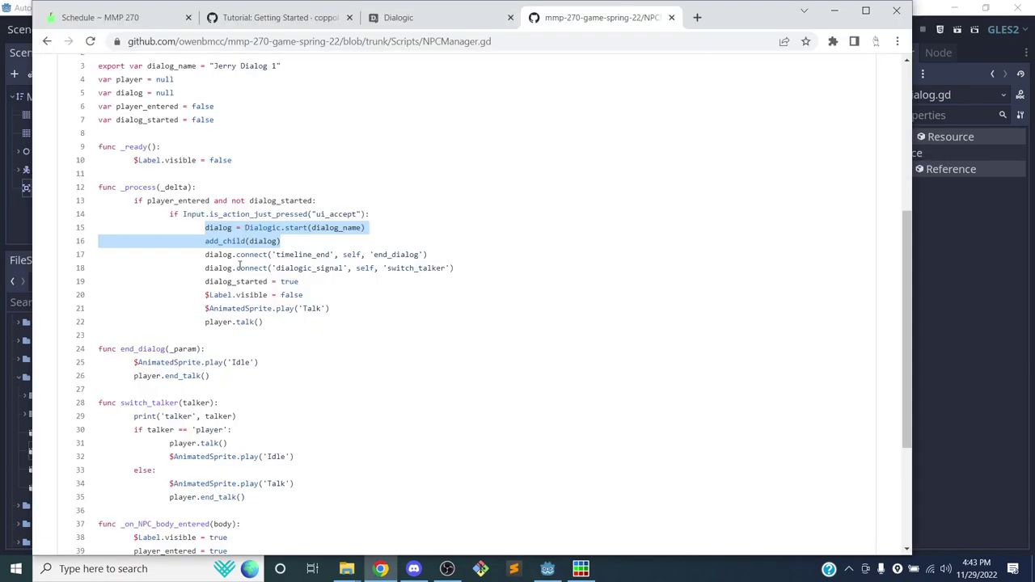
drag(206, 253, 437, 256)
key(ctrl+c)
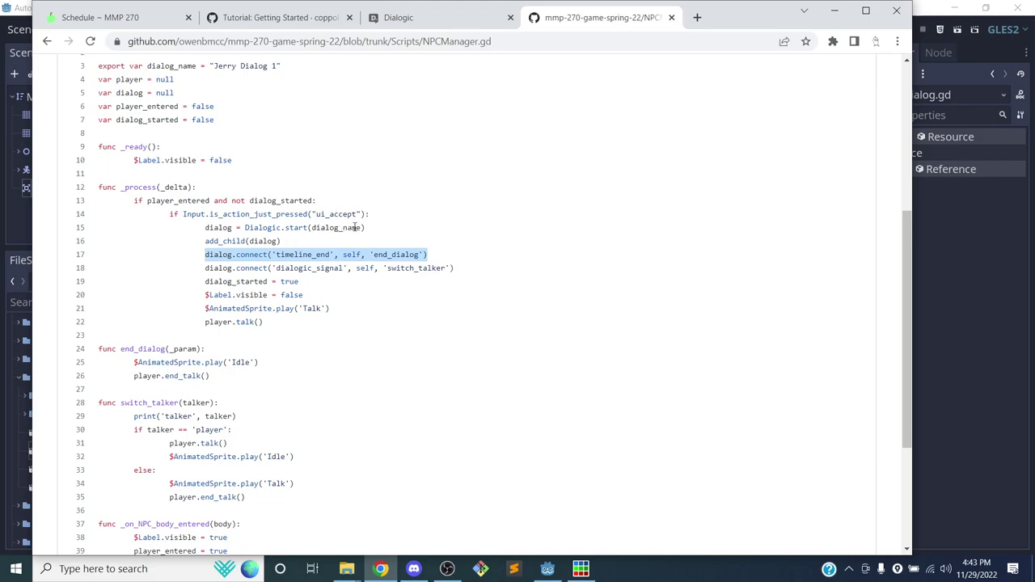
key(alt+Tab)
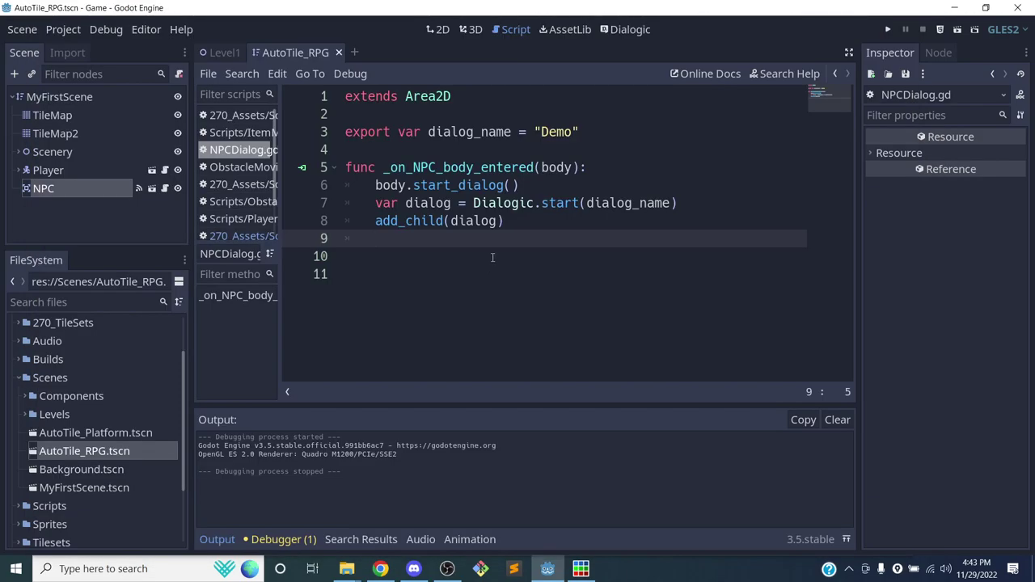
key(ctrl+v)
Declare func end_dialog(): at the end of NPCDialog.gd, separated by an empty line, and start its indented body
click(494, 263)
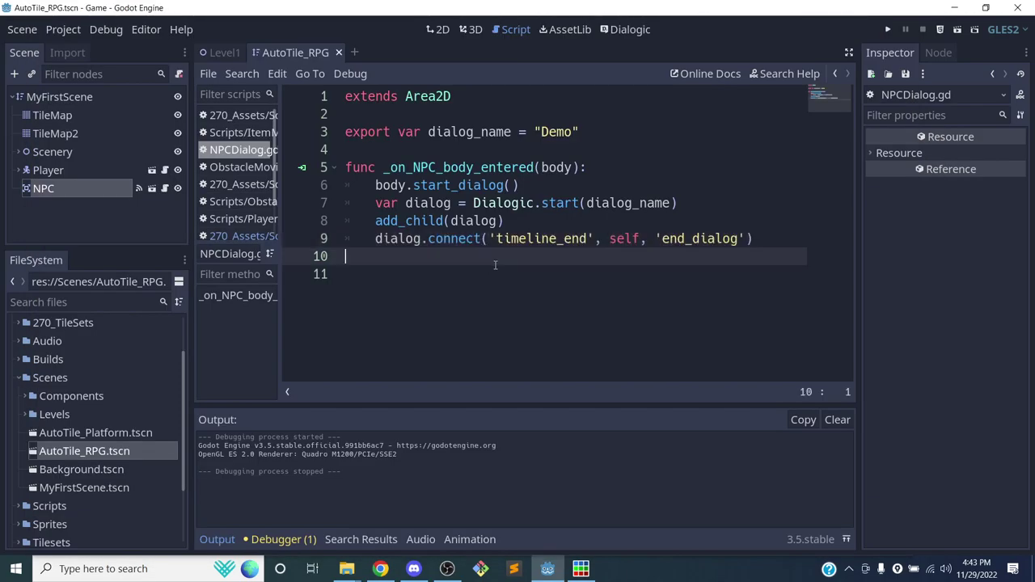
key(Return)
text(func )
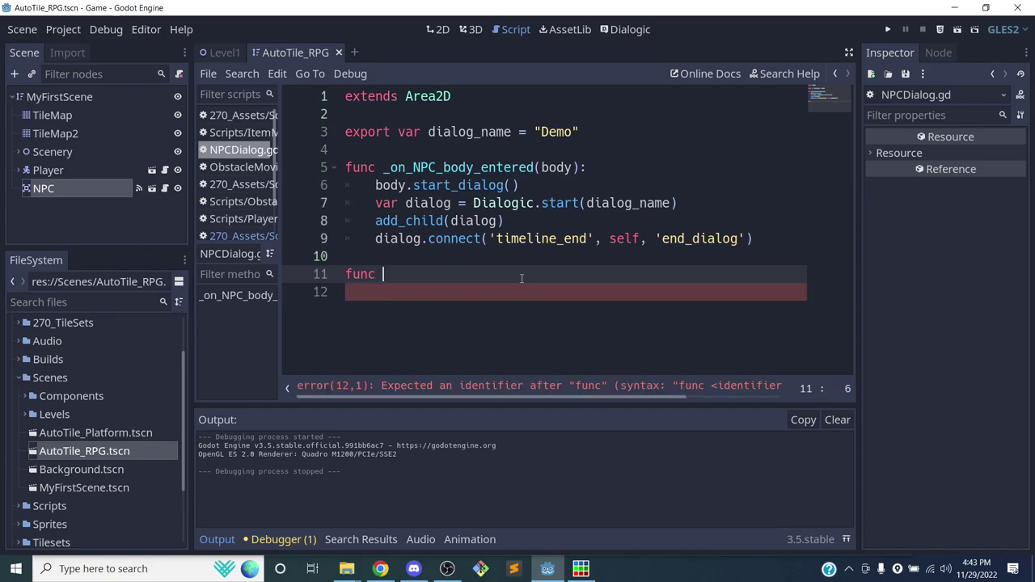
text(end_dialo)
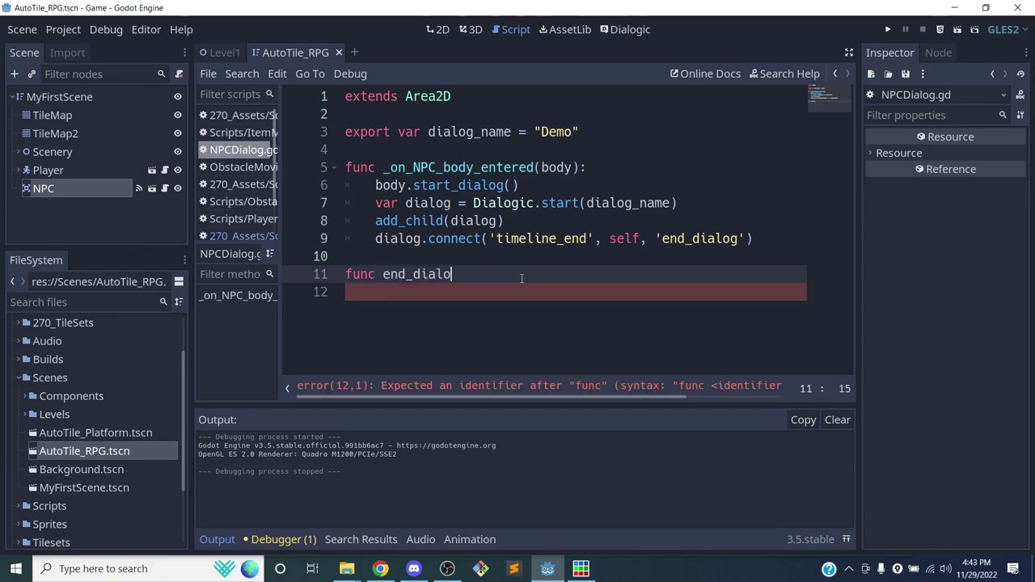
text(g():)
key(Return)
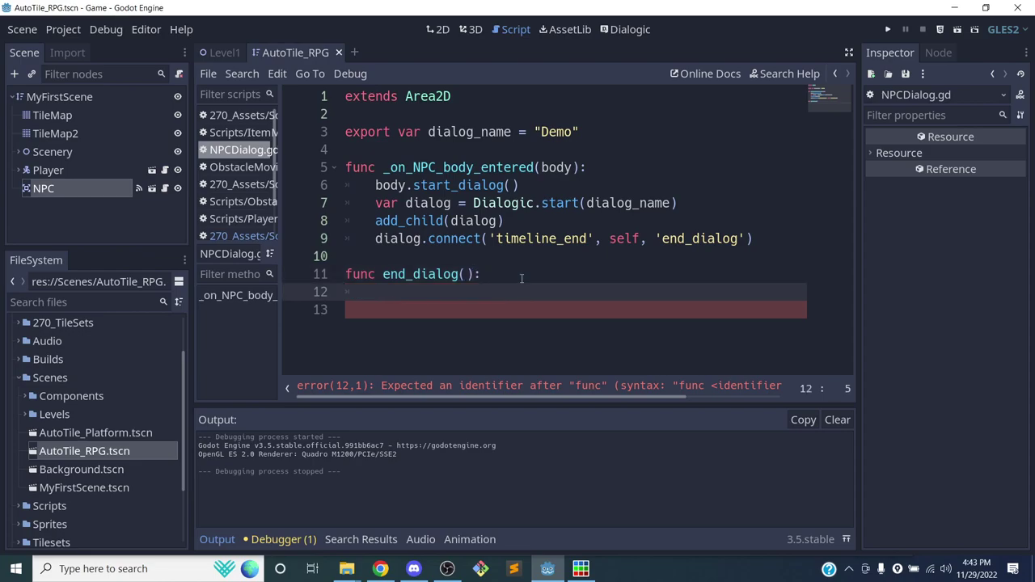
Declare var player on its own line below the exported dialog_name variable and save the script
drag(368, 184, 542, 185)
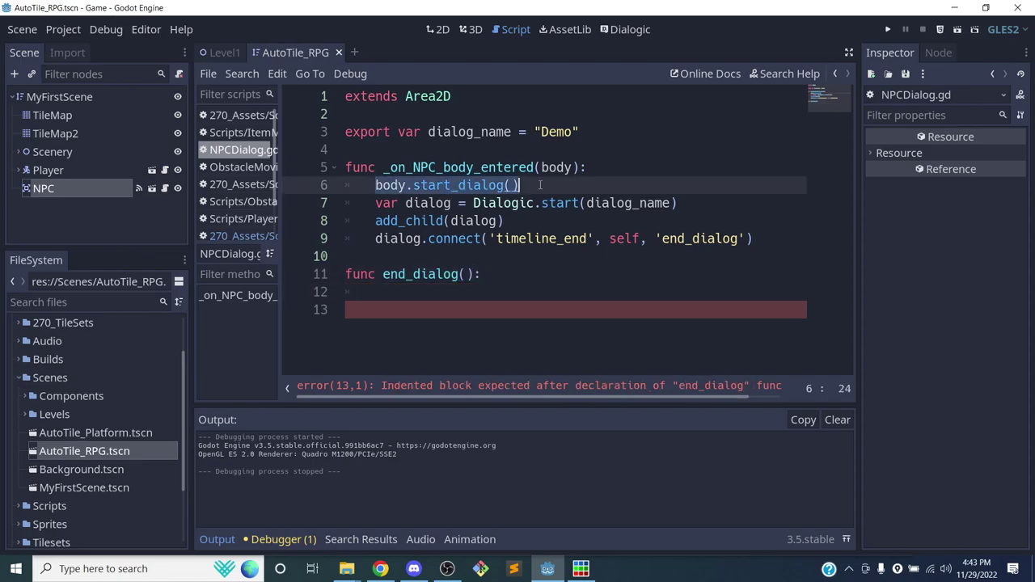
click(541, 185)
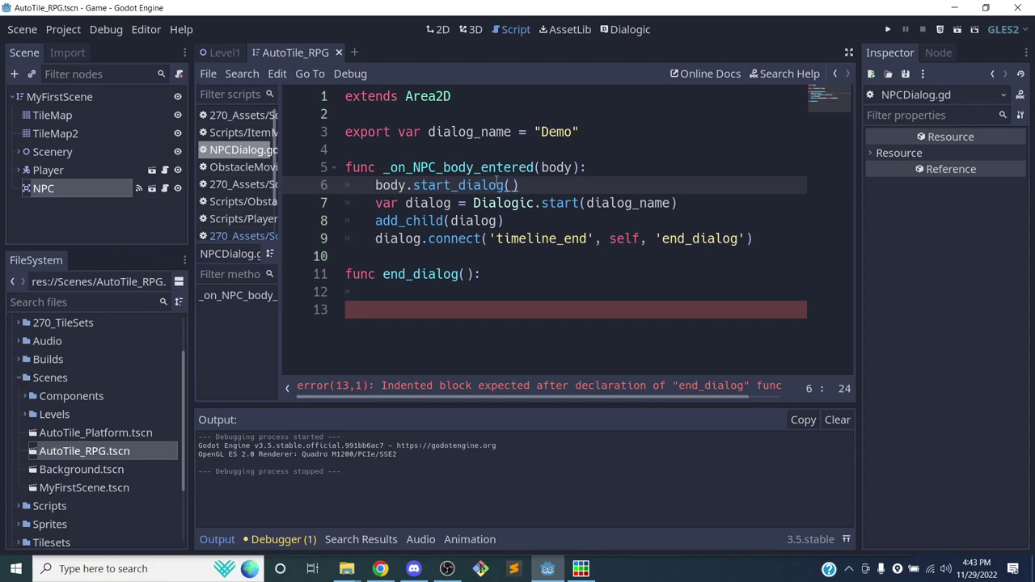
click(542, 167)
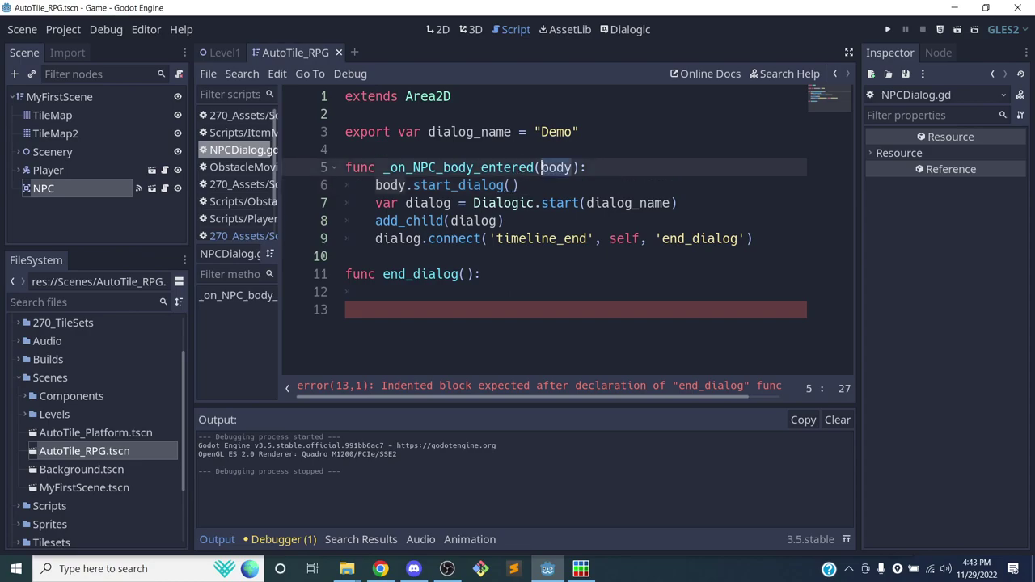
click(601, 135)
key(Return)
key(Return)
text(var player)
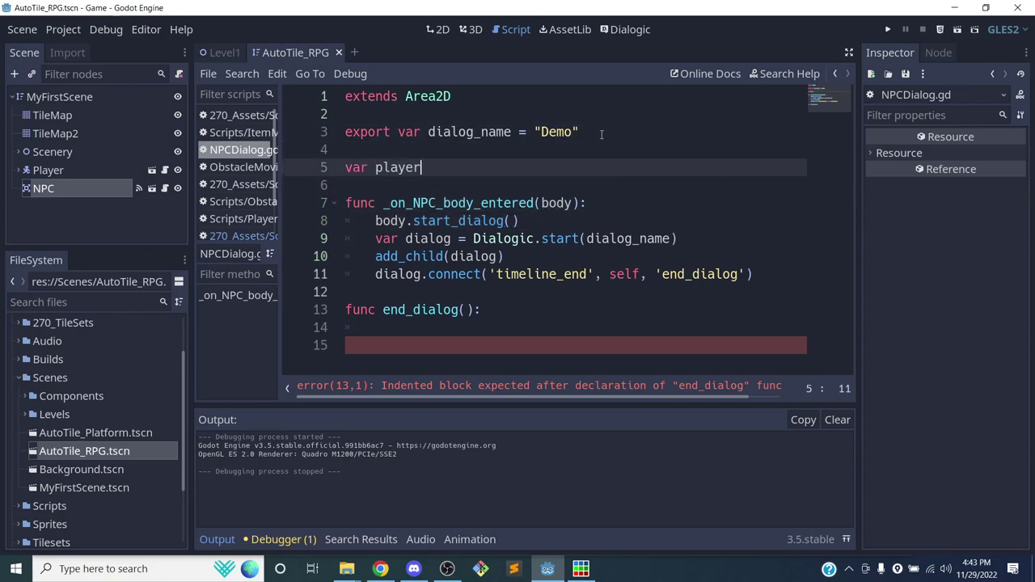
key(ctrl+s)
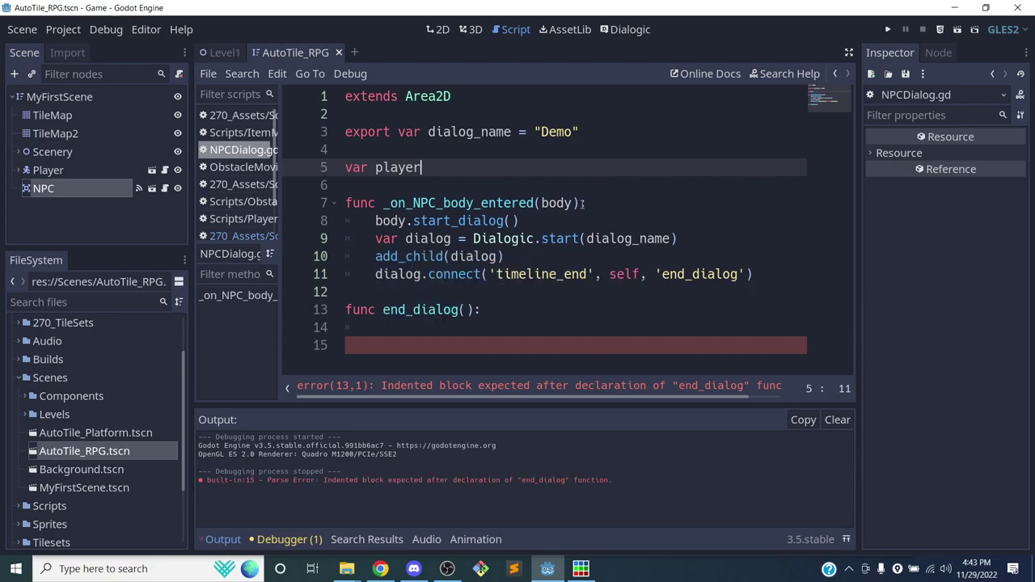
Add player = body as the first line of the _on_NPC_body_entered function
click(584, 203)
text(:)
key(Return)
text(player = body)
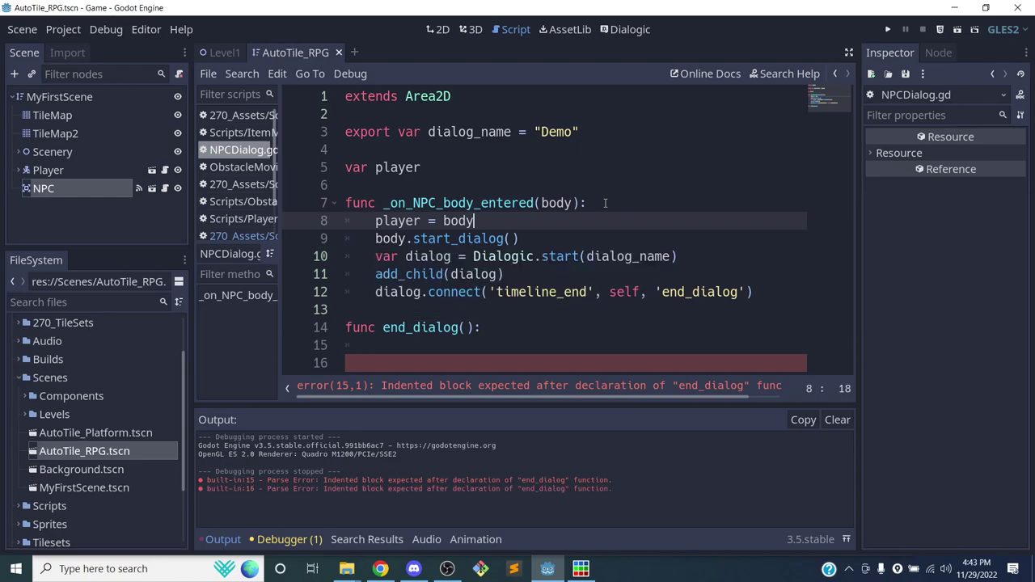
Initialize the player variable's declaration with = null and save the script
click(462, 167)
text(= null)
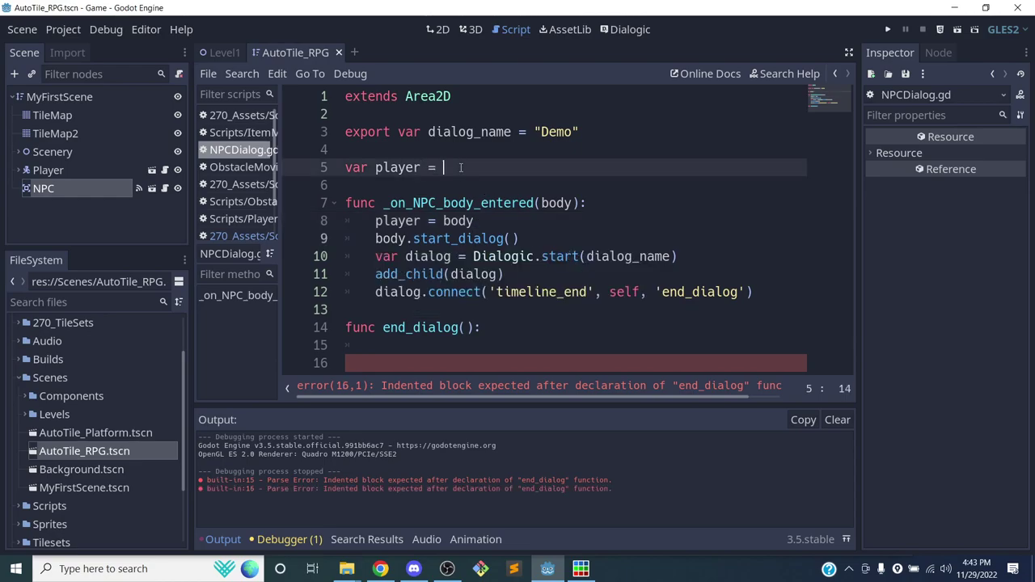
key(ctrl+s)
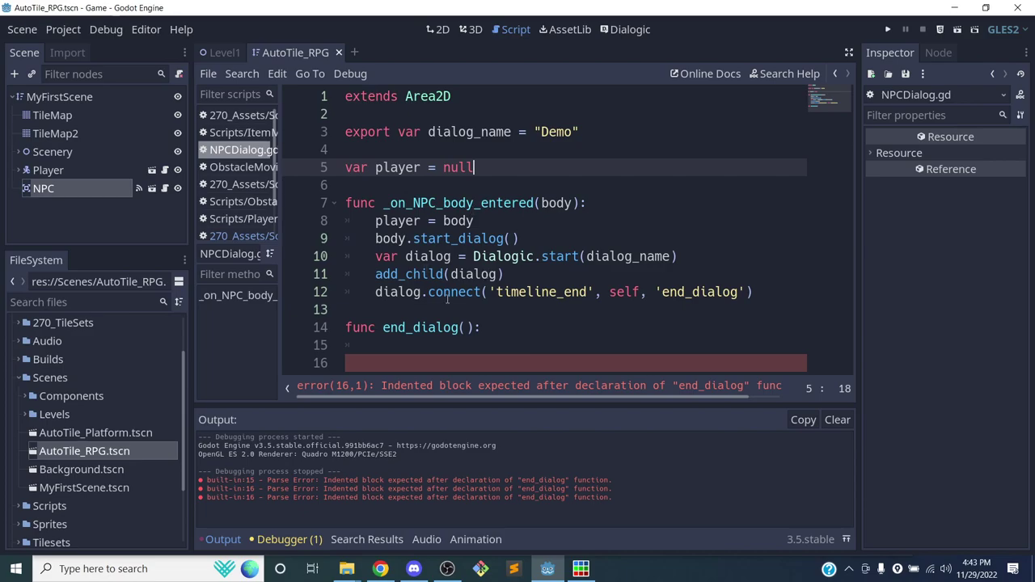
Replace body with player in the start_dialog() call inside _on_NPC_body_entered and save the script
click(375, 239)
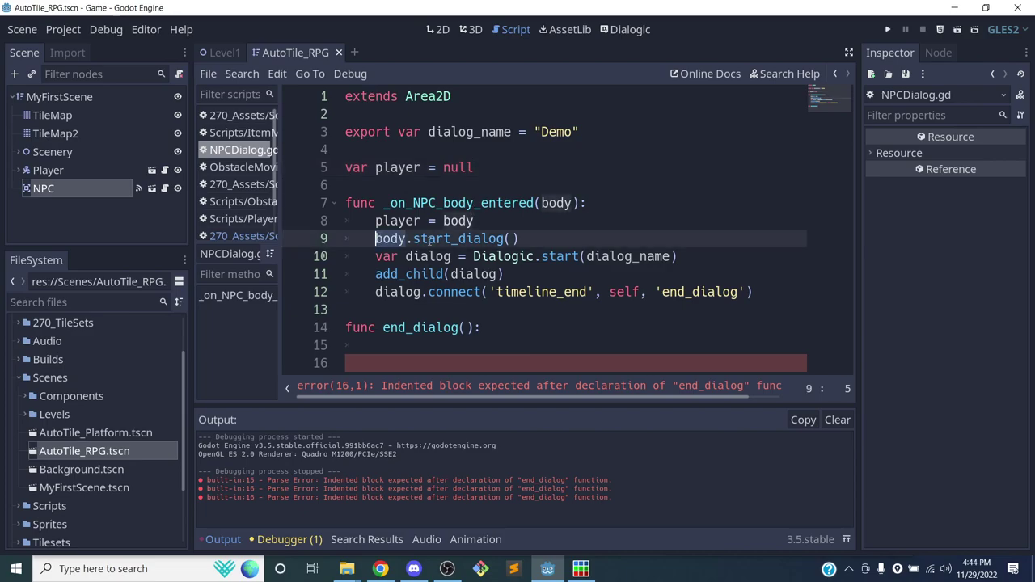
key(Delete)
key(Delete)
key(Delete)
key(Delete)
text(player)
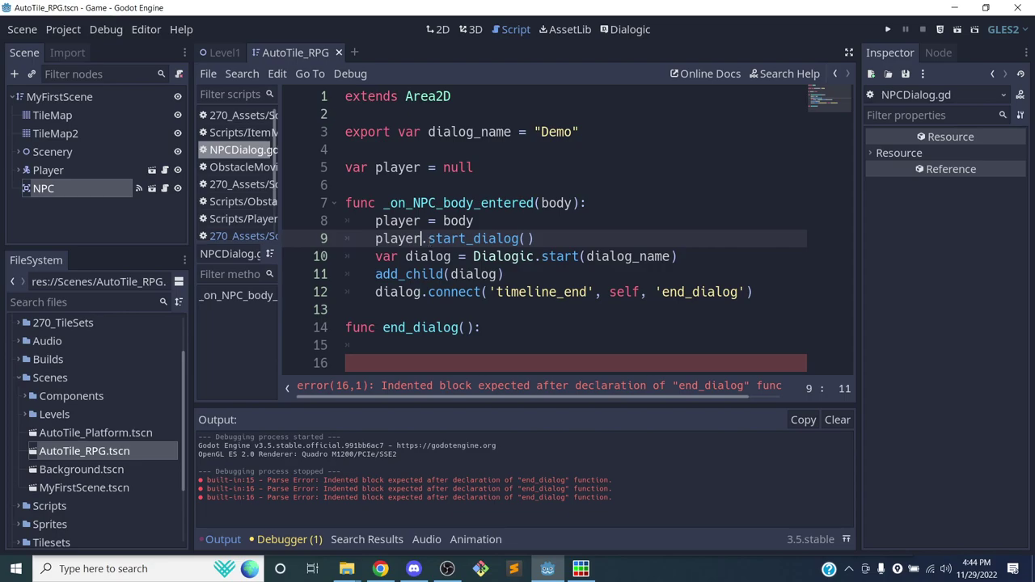
key(ctrl+s)
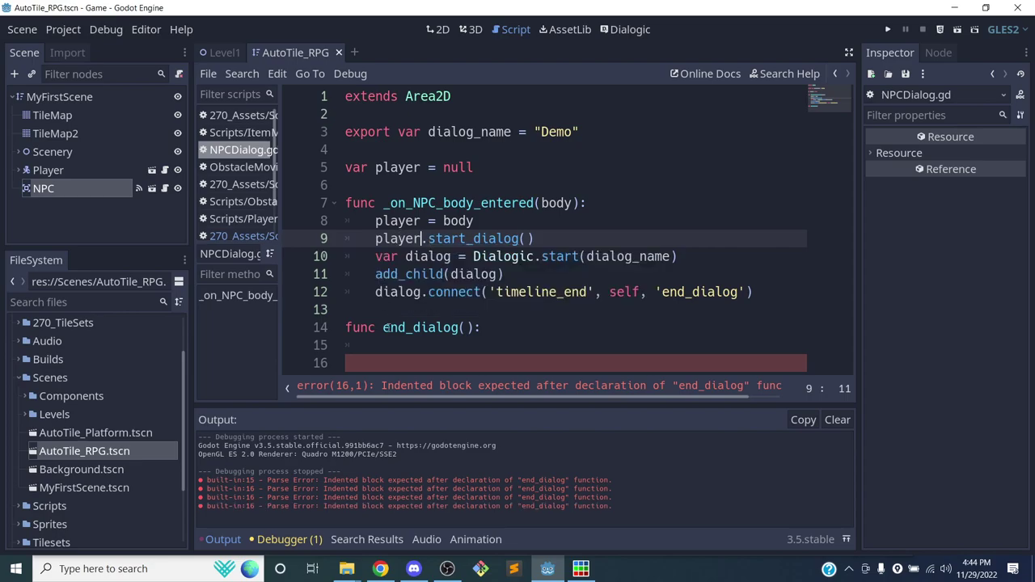
Fill the end_dialog function with player.end_dialog() and save the script
click(397, 344)
text(player.e)
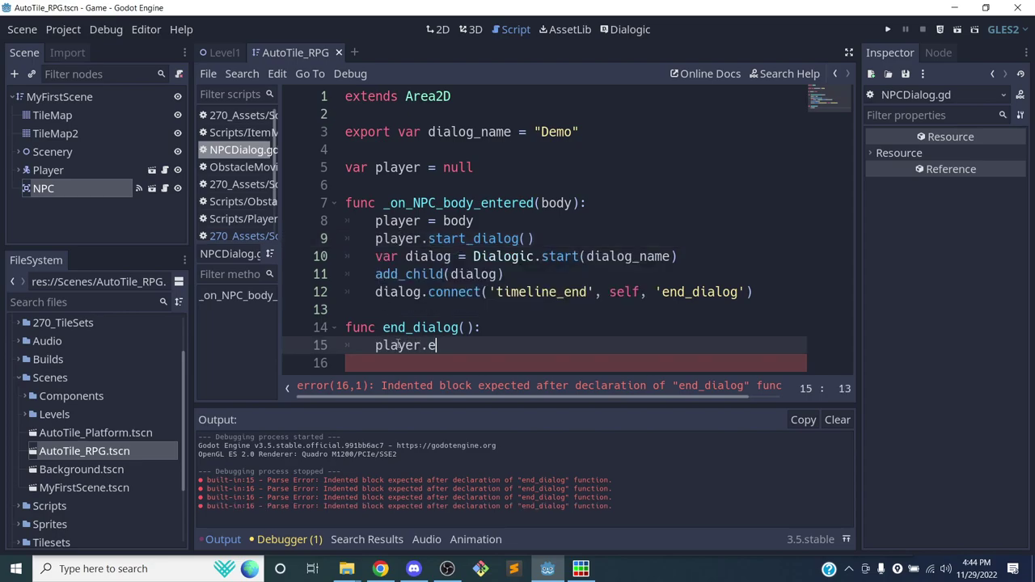
text(nd_dialog())
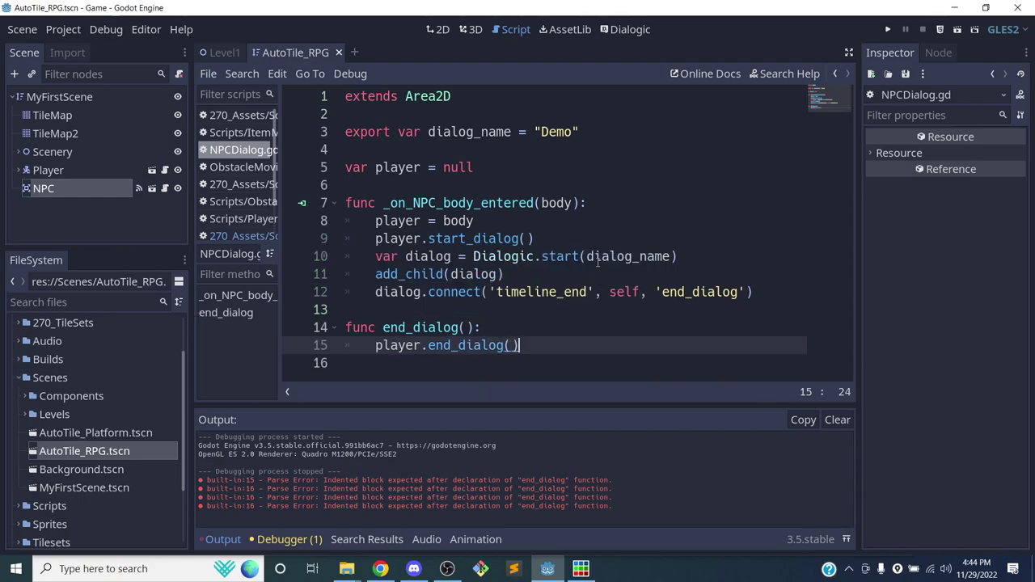
key(ctrl+s)
Run the AutoTile_RPG scene from the 2D view and walk the player to the NPC to trigger its dialog
click(437, 29)
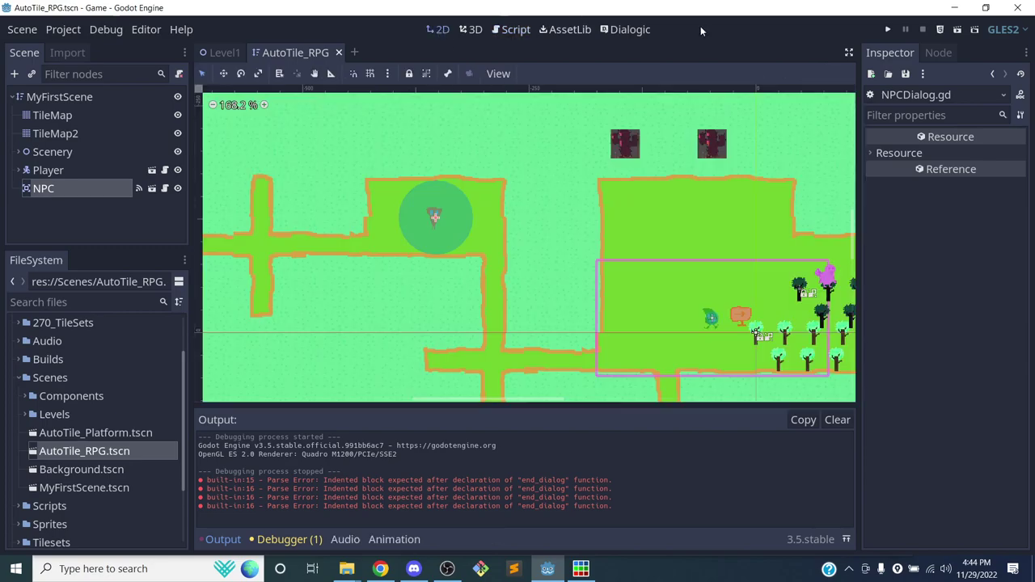
click(954, 30)
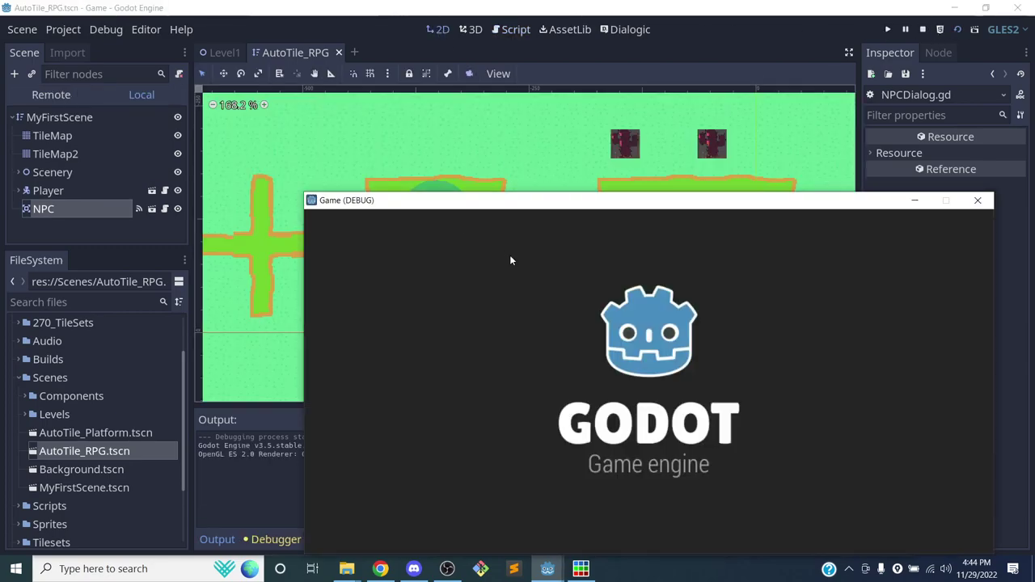
key(Left)
key(Down)
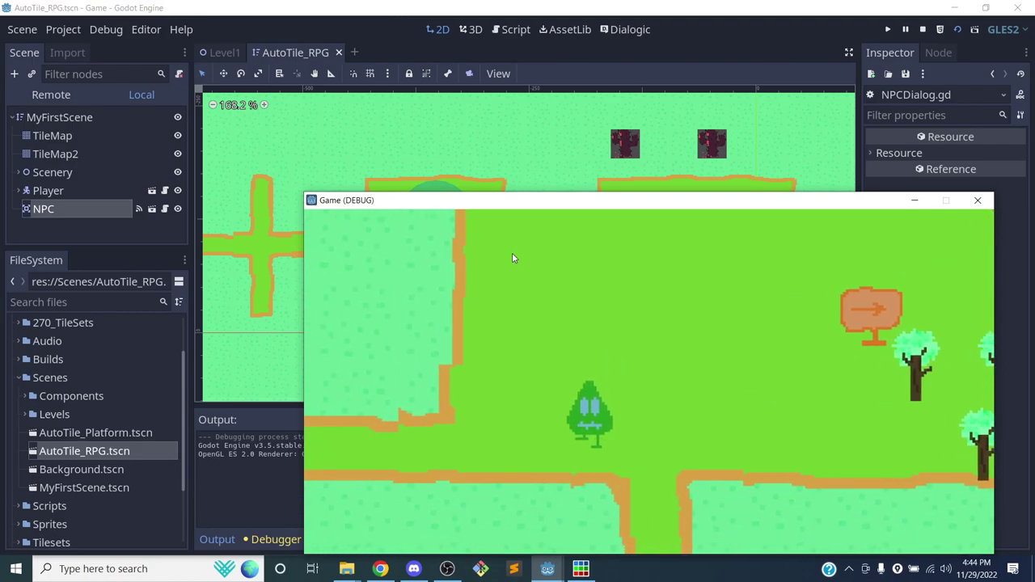
key(Left)
key(Up)
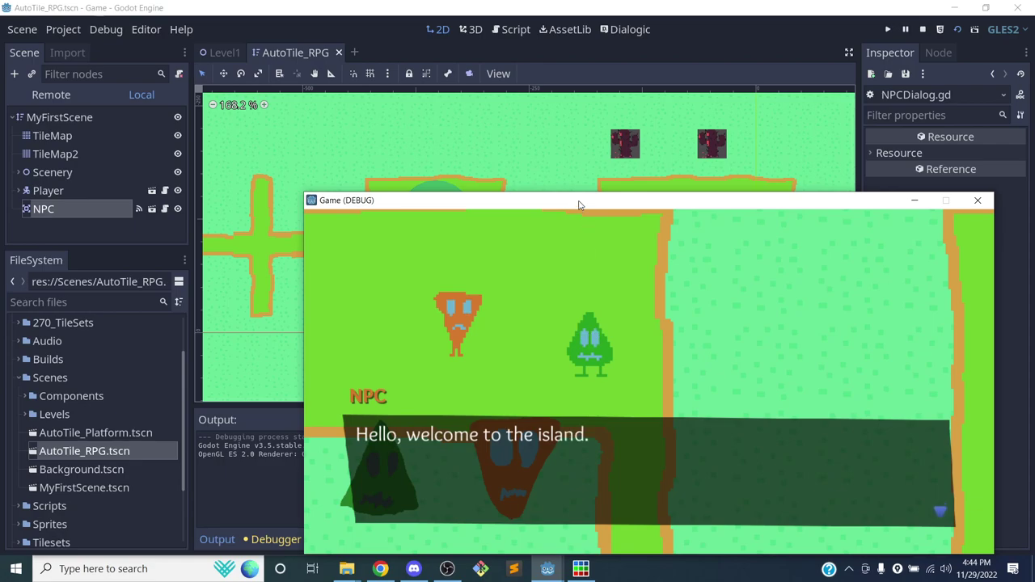
drag(517, 200, 489, 136)
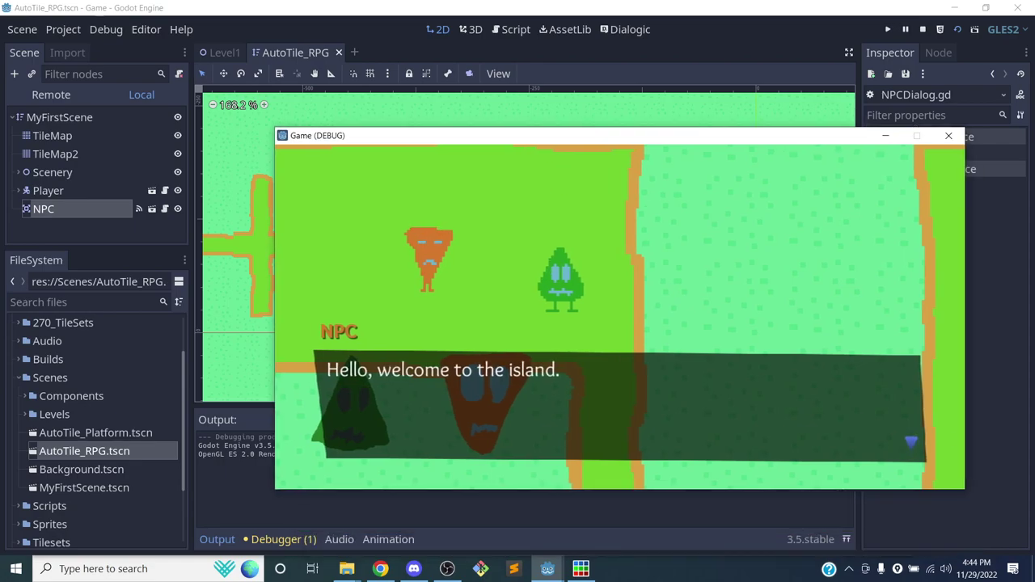
Play through the NPC dialog, answering "More apples.", until it ends, and close the game
click(911, 441)
click(911, 445)
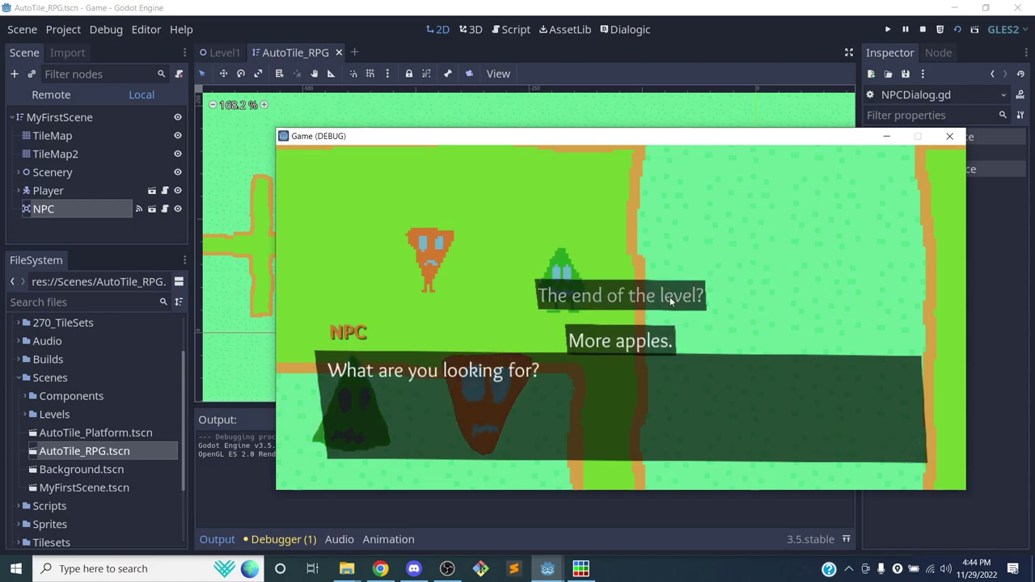
click(615, 336)
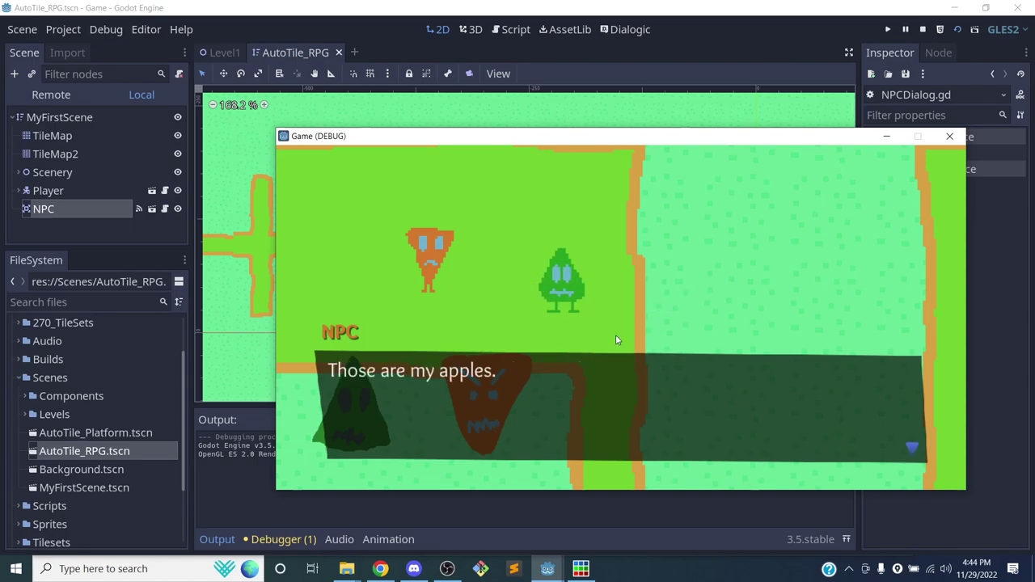
click(913, 447)
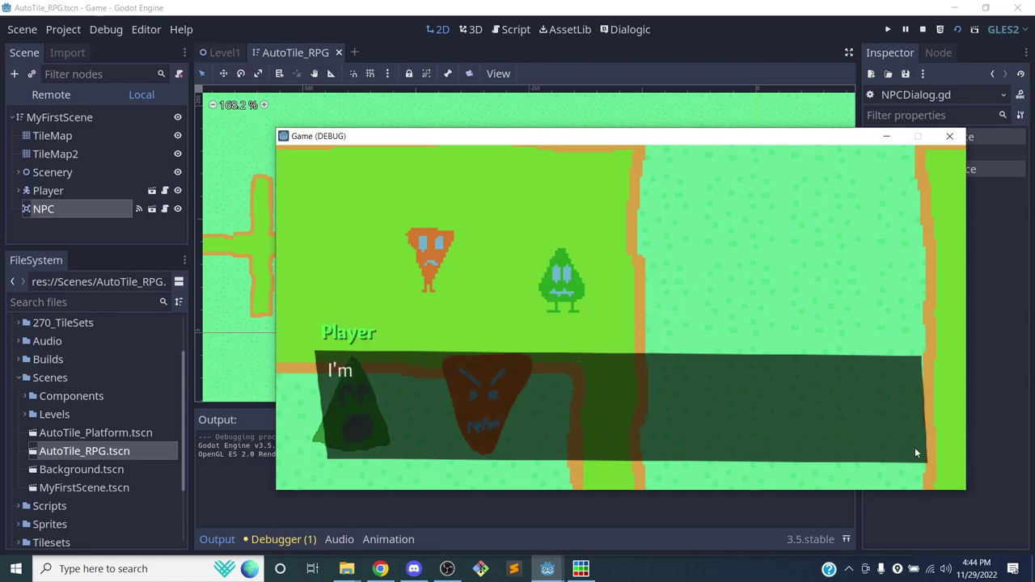
click(914, 446)
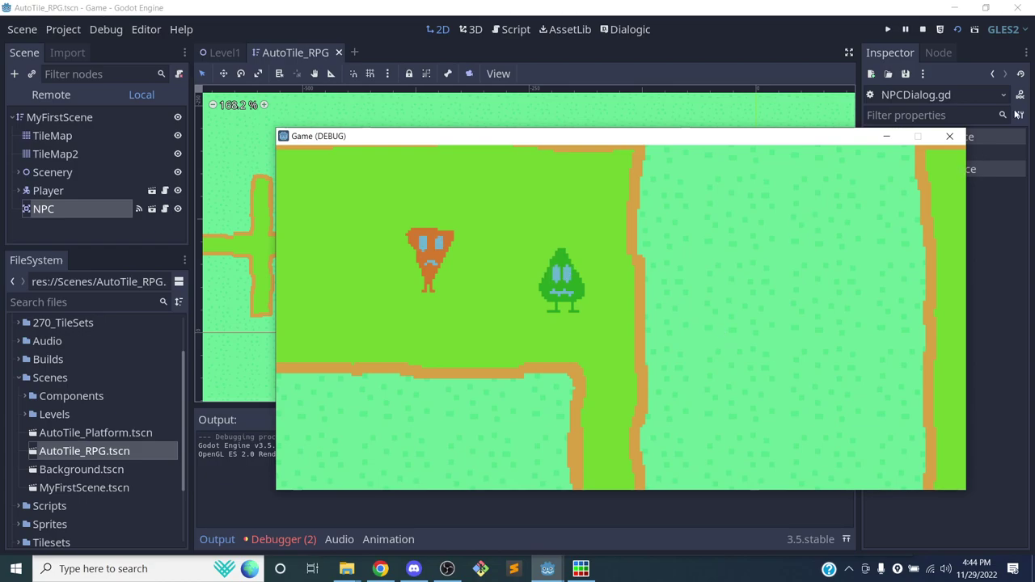
click(949, 135)
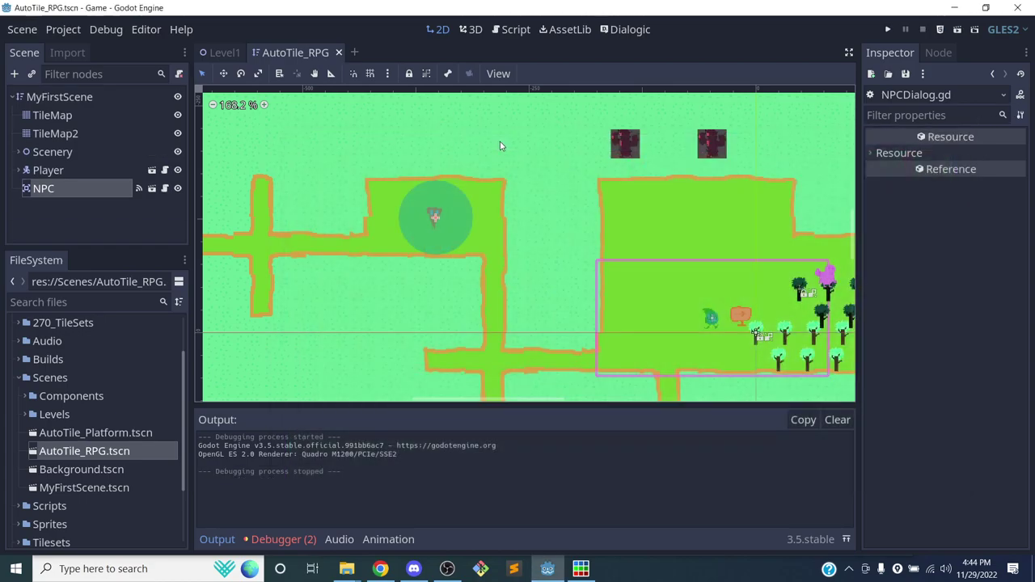
click(511, 31)
click(480, 327)
key(Return)
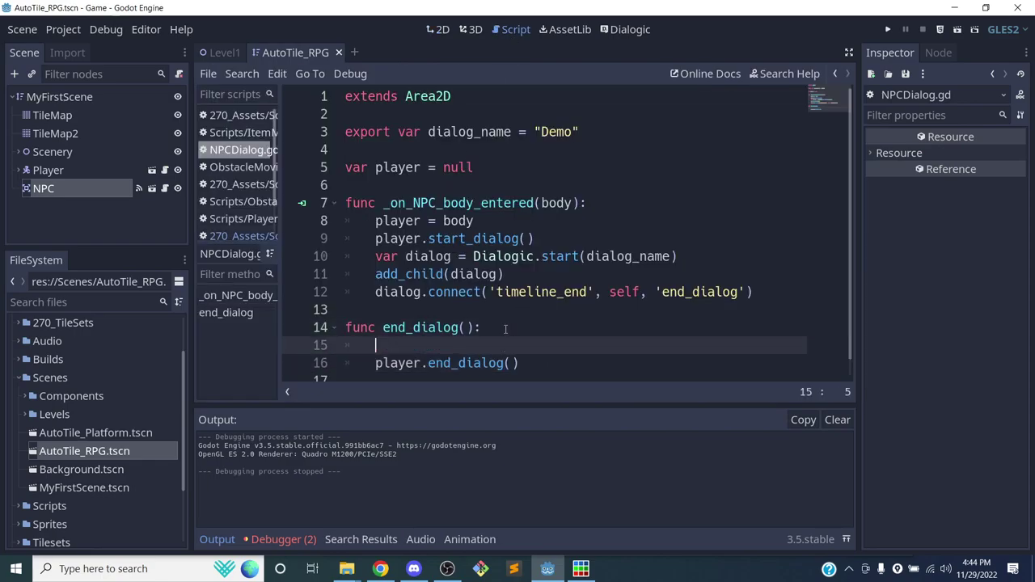
text(print()
key(BackSpace)
key(BackSpace)
key(BackSpace)
key(BackSpace)
key(BackSpace)
key(BackSpace)
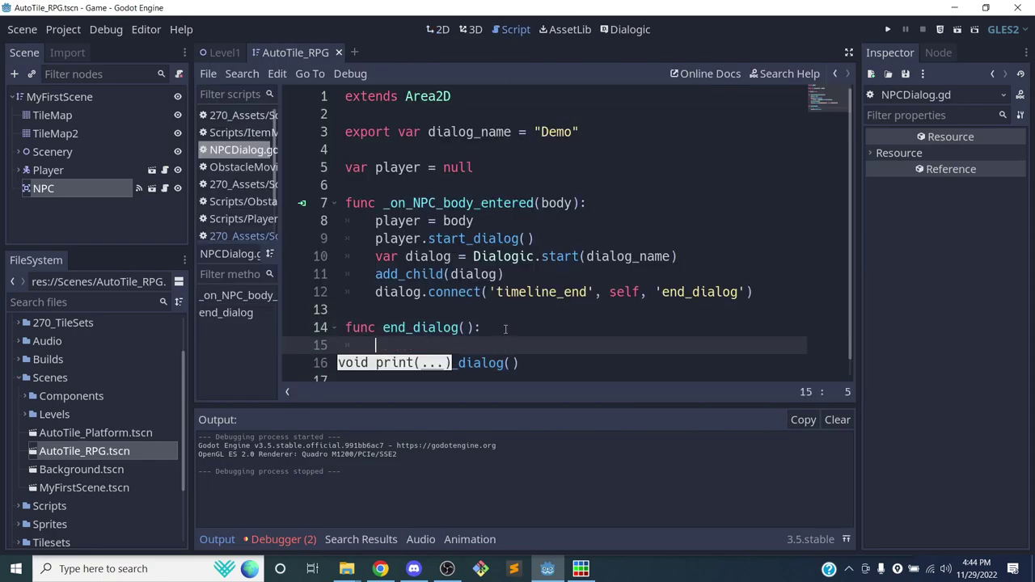
Open the debugger's error list and go to the source of the timeline_end signal error for end_dialog
click(283, 539)
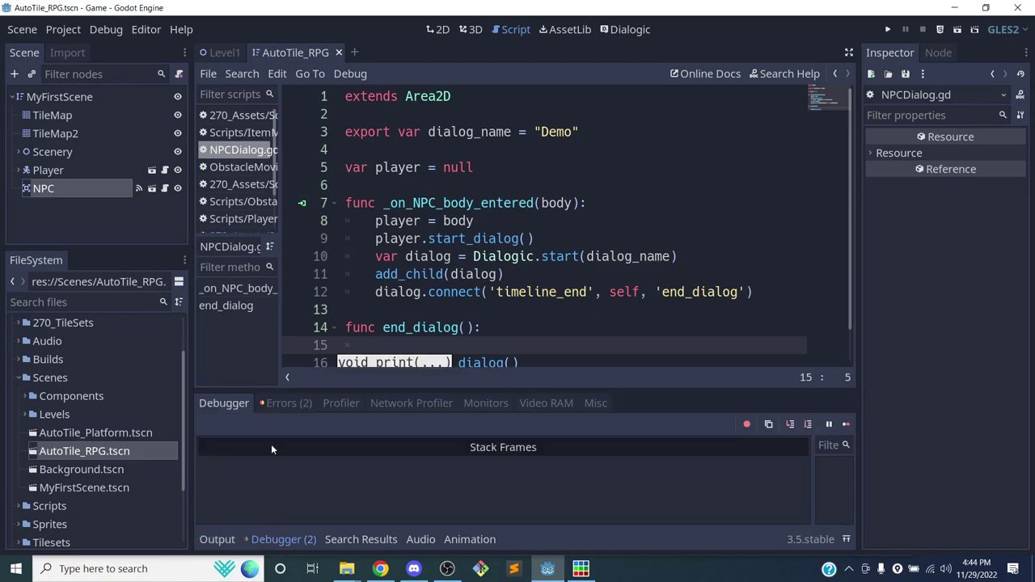
click(287, 402)
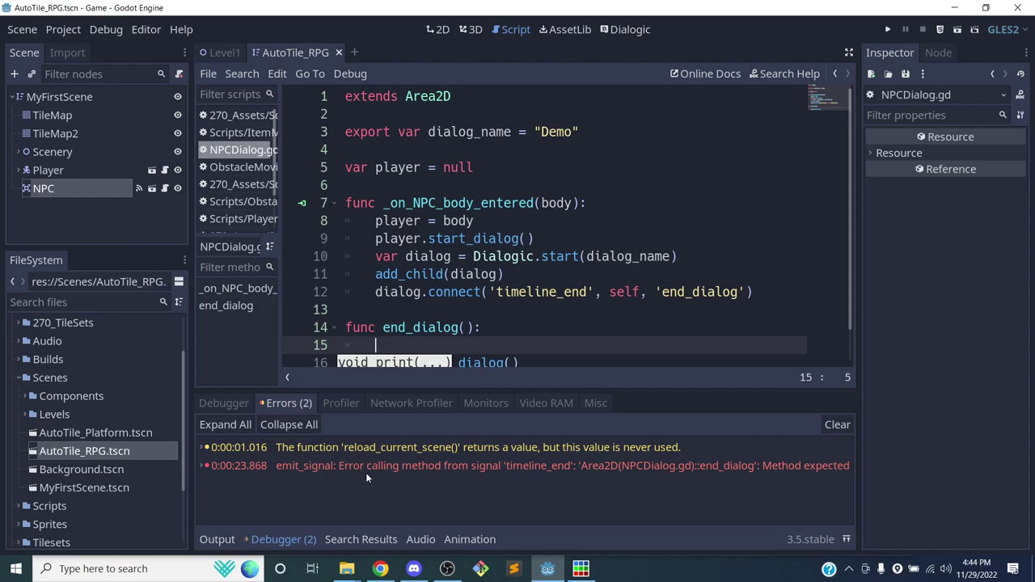
click(423, 471)
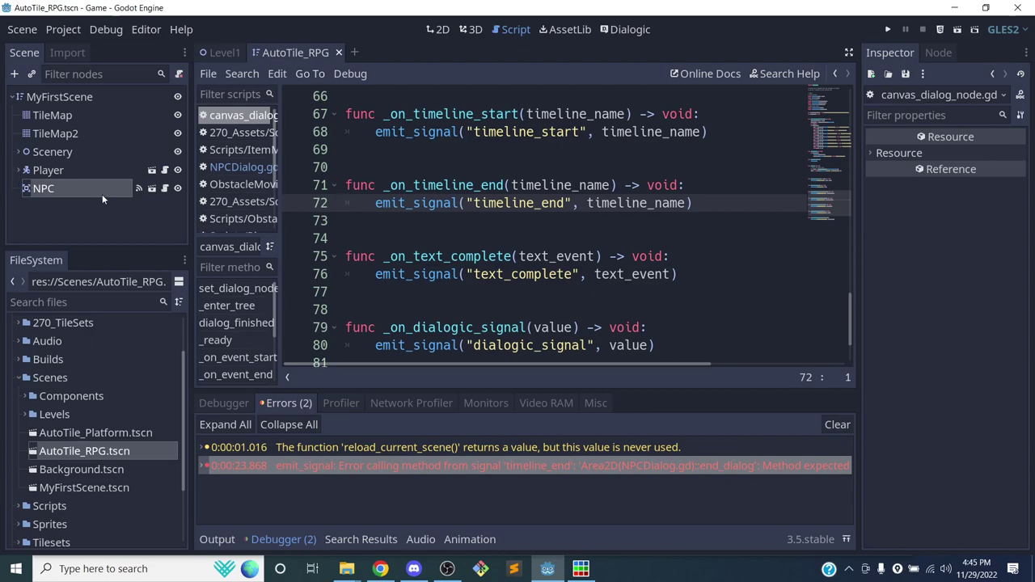
Compare the NPC script's timeline_end connection and end_dialog function with NPCManager.gd on GitHub in Chrome, and return to Godot
click(164, 188)
scroll(660, 253, down, 1)
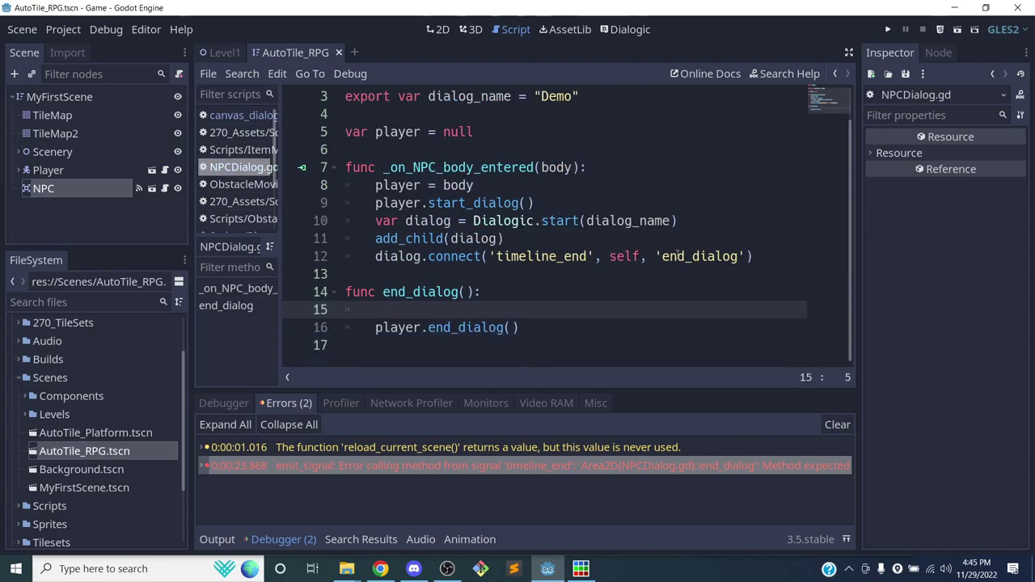
click(691, 256)
key(alt+Tab)
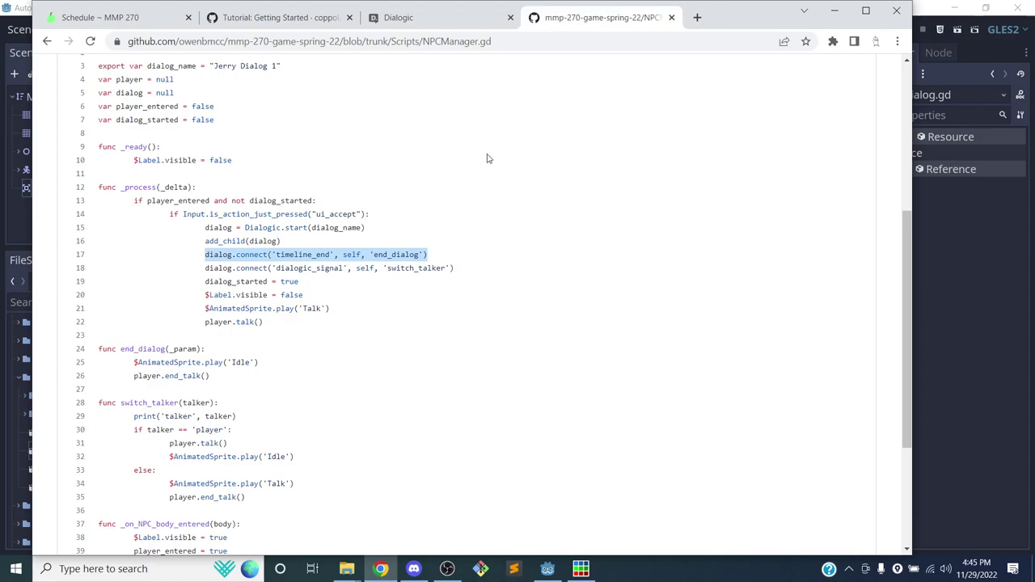
click(275, 253)
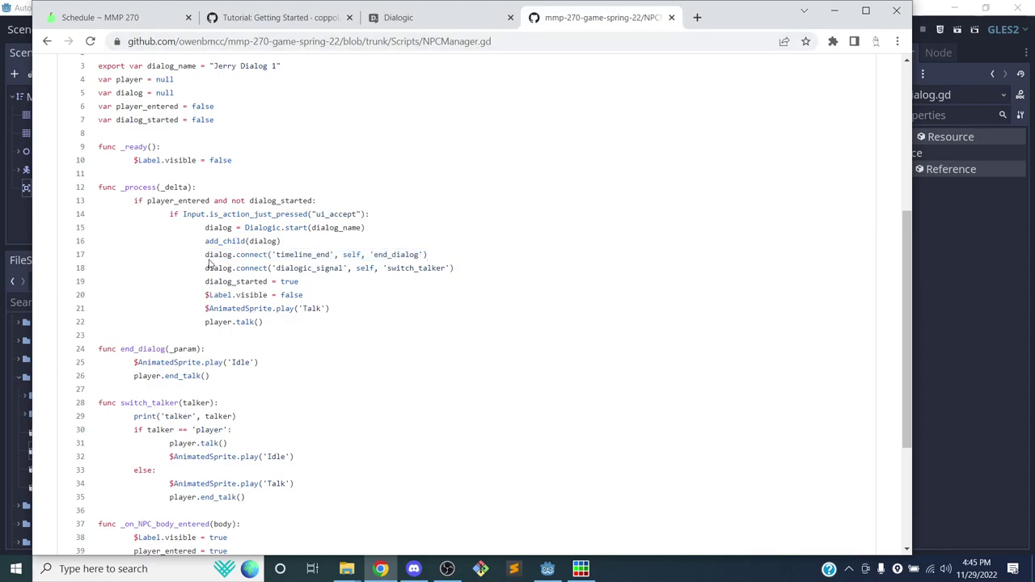
drag(207, 259, 438, 255)
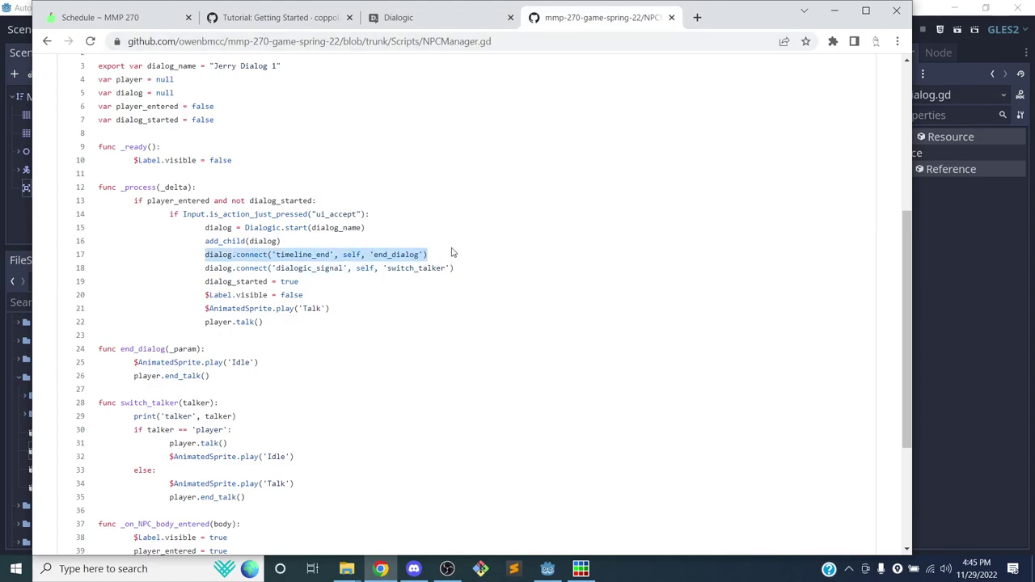
click(351, 266)
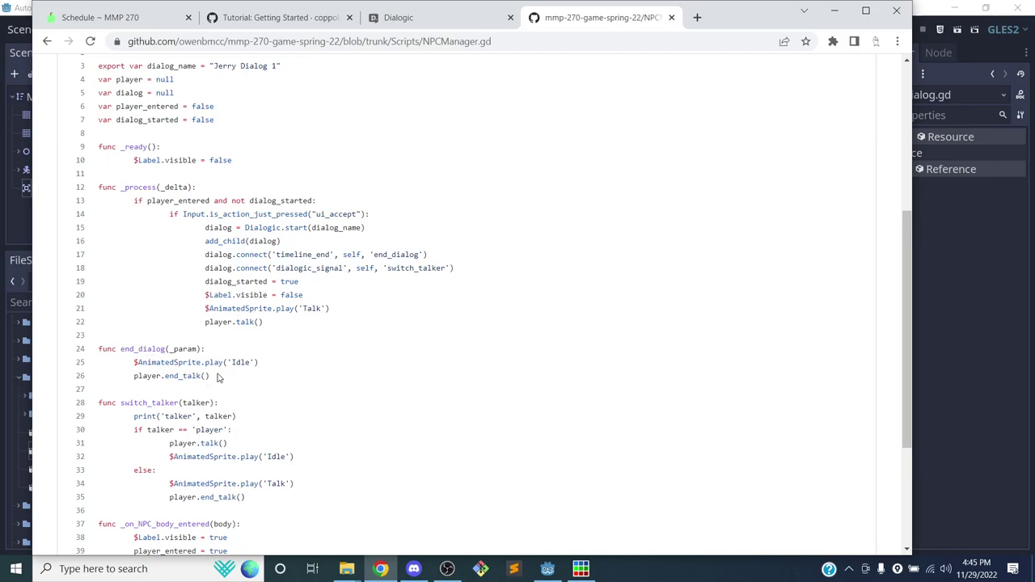
drag(212, 376, 98, 354)
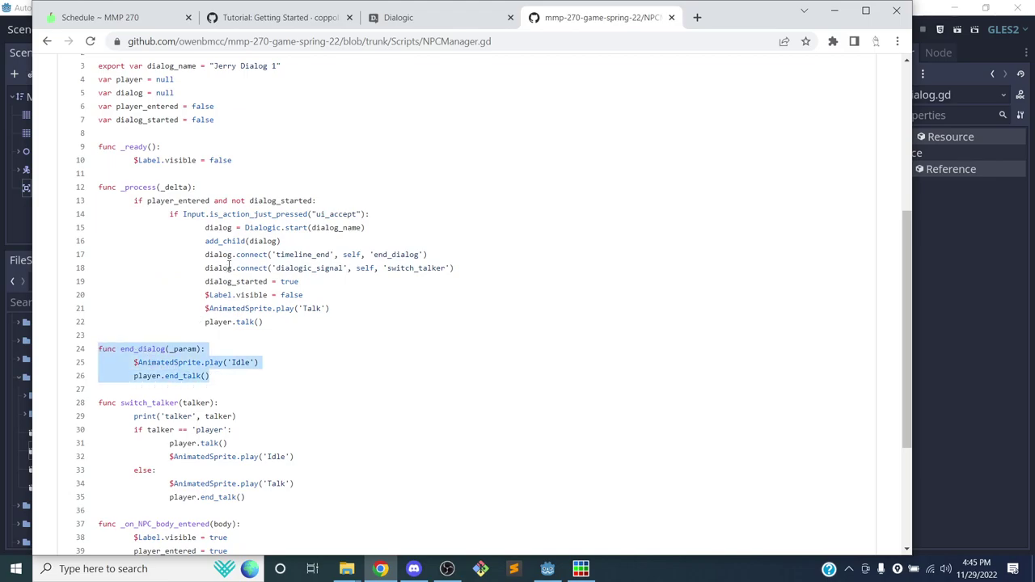
drag(204, 255, 447, 257)
click(443, 257)
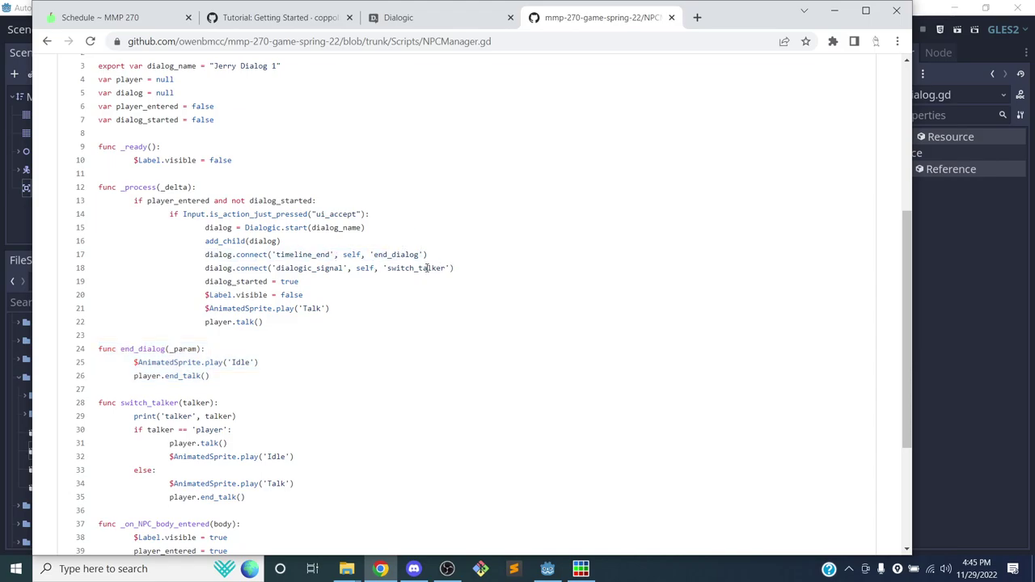
key(alt+Tab)
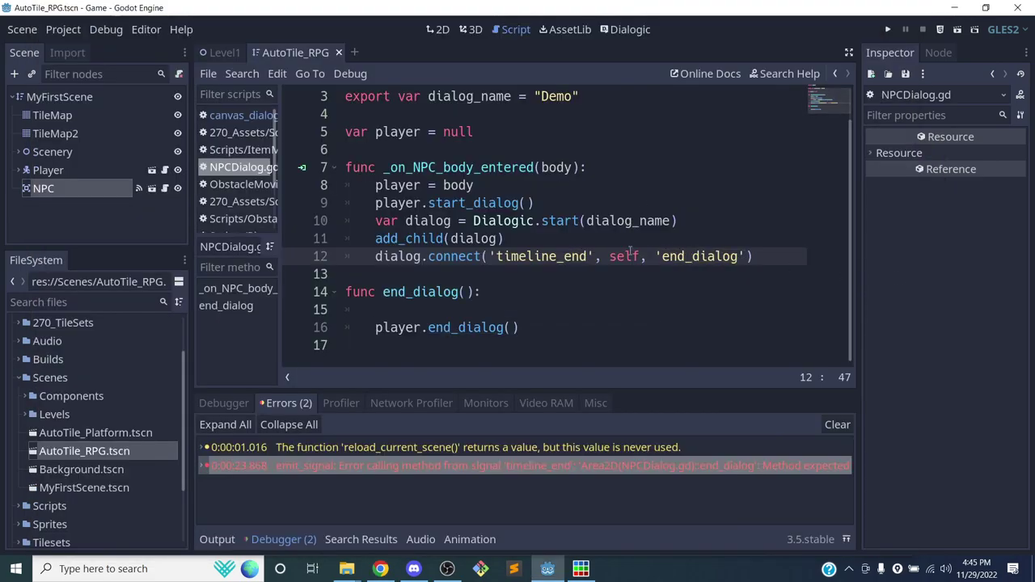
Add an Emit Signal event with the argument timeline_end after Close Dialog in the Demo timeline of Dialogic
click(629, 29)
scroll(497, 271, down, 10)
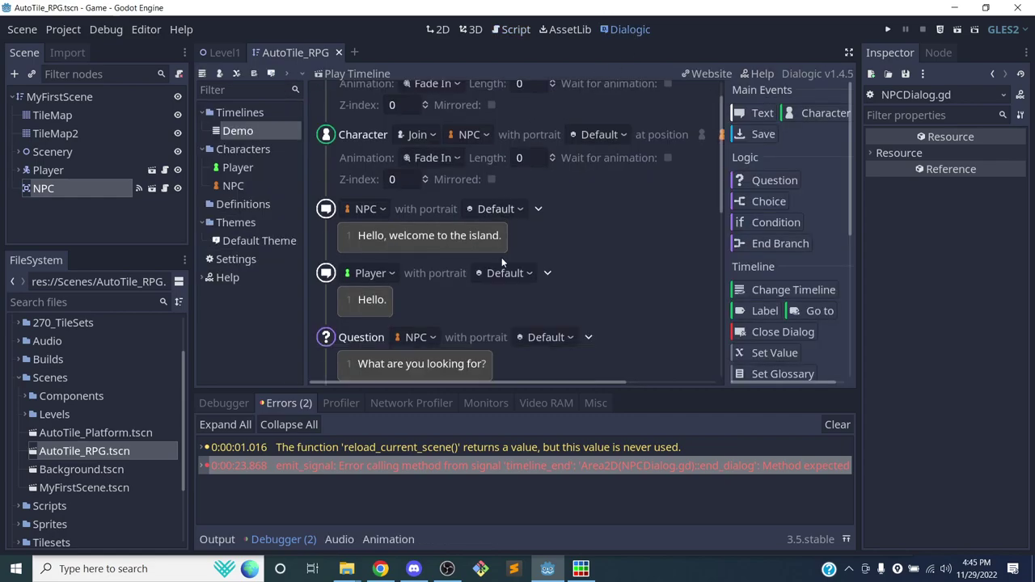
scroll(755, 283, down, 5)
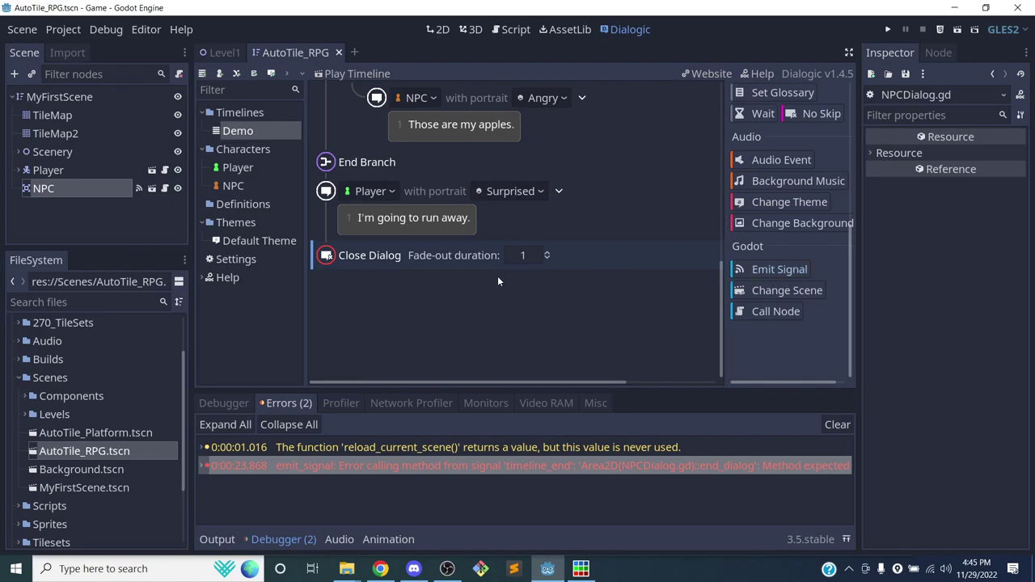
click(788, 270)
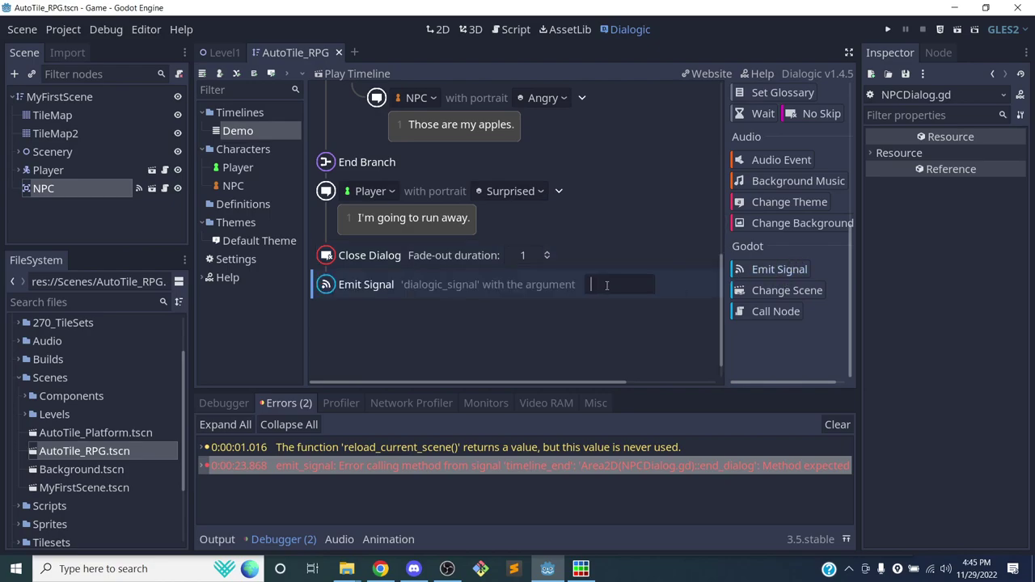
click(610, 285)
text(timeline_end)
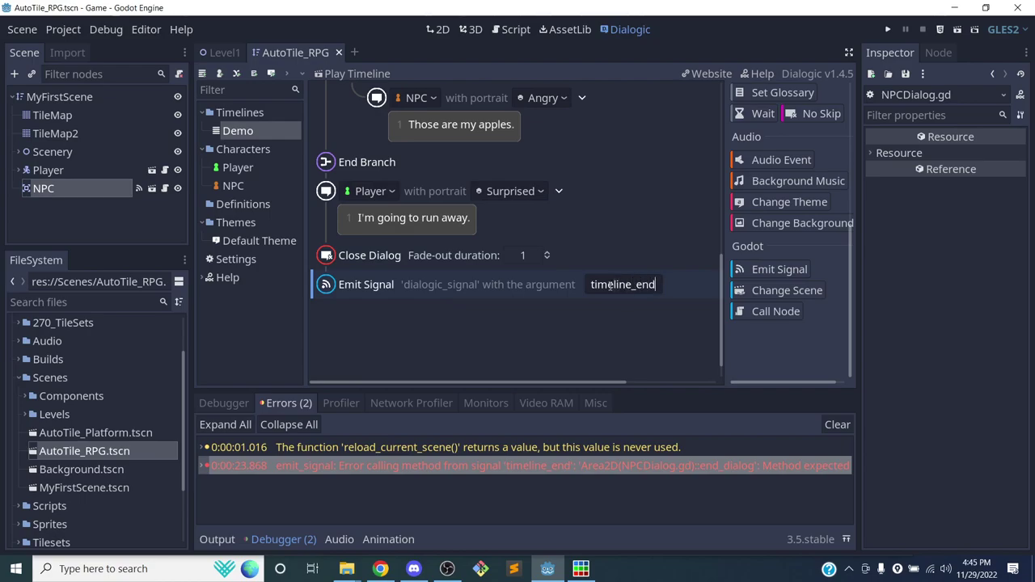
Return to the NPC script, run the AutoTile_RPG scene and walk the player to the NPC to start its dialog
click(496, 32)
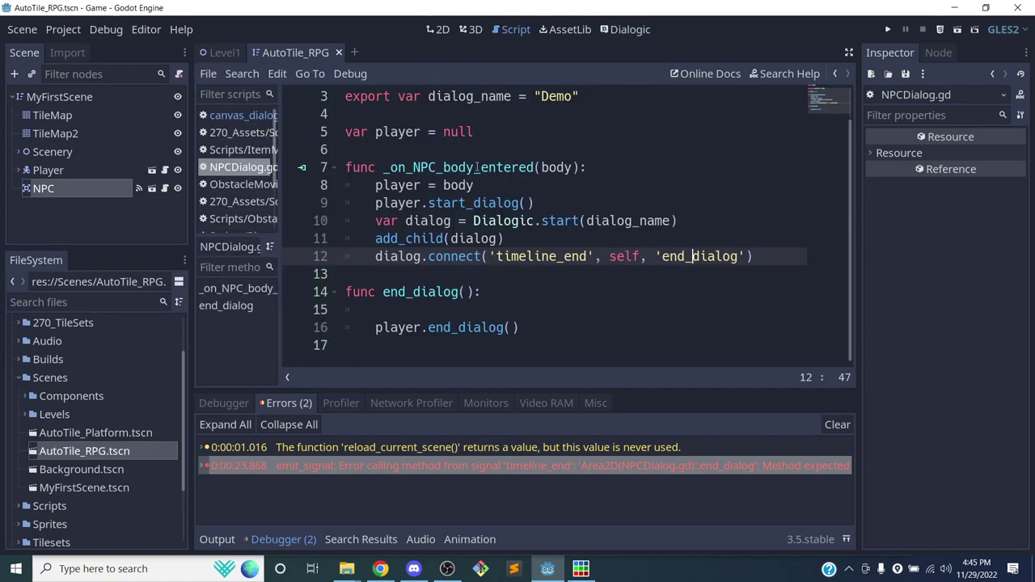
click(531, 257)
key(F5)
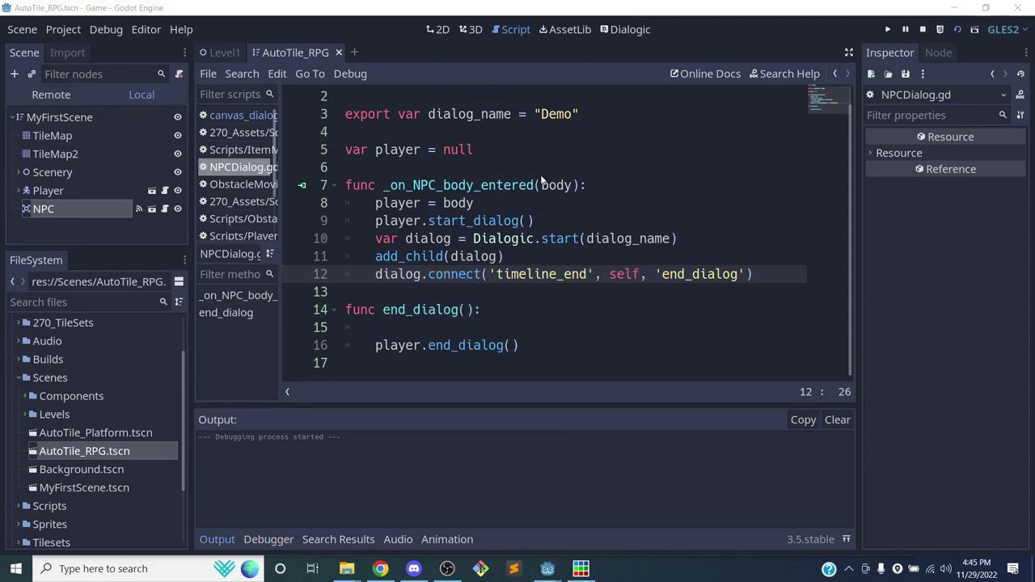
key(Down)
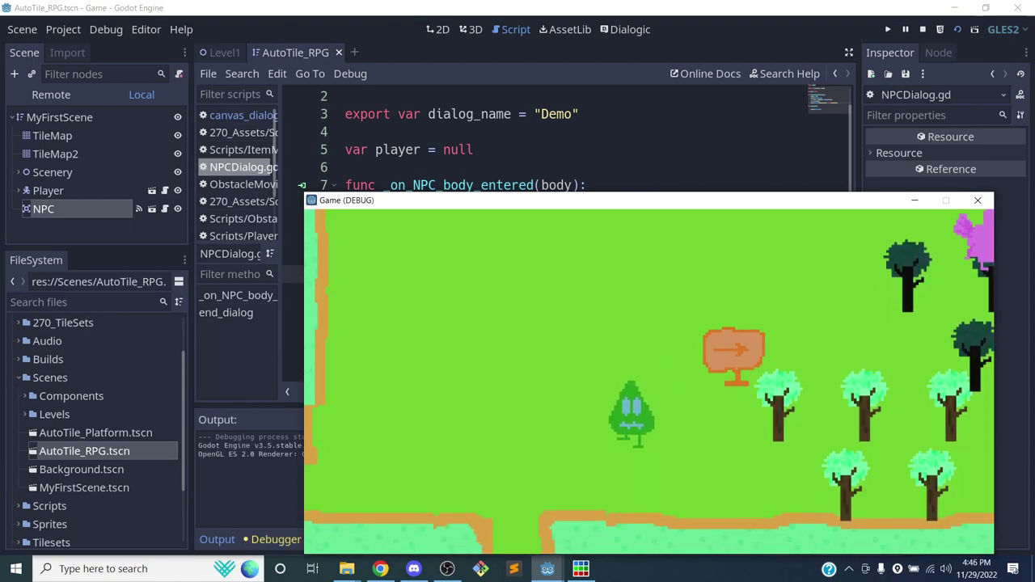
key(Left)
key(Left)
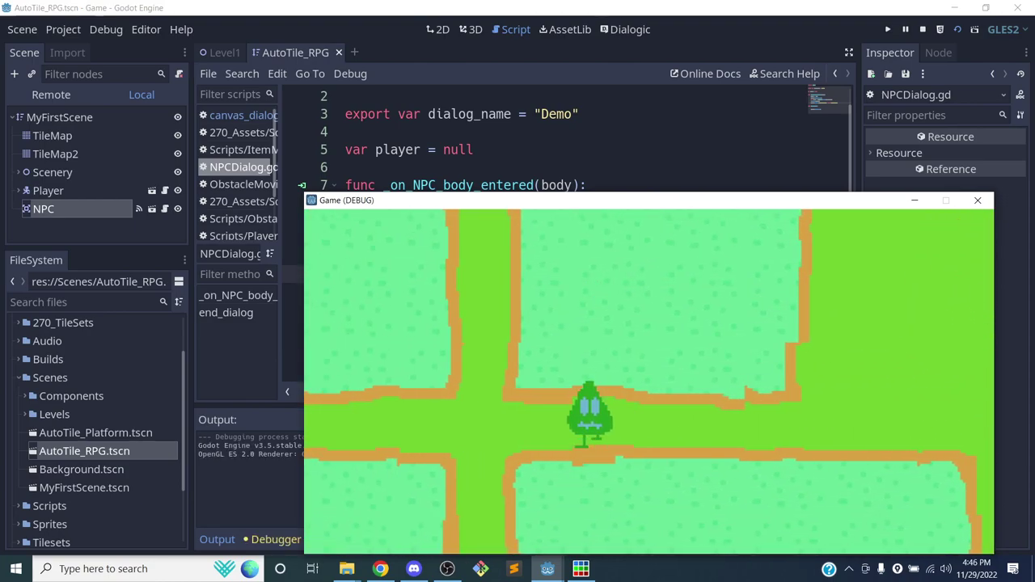
key(Up)
key(Up)
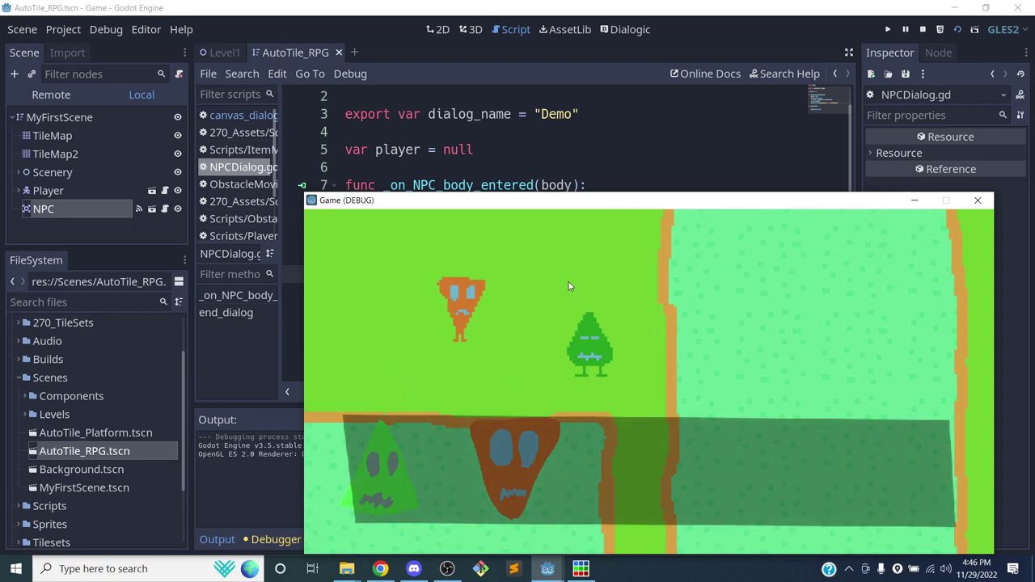
Play through the NPC dialog to its end, answering "The end of the level?"
key(Return)
key(Return)
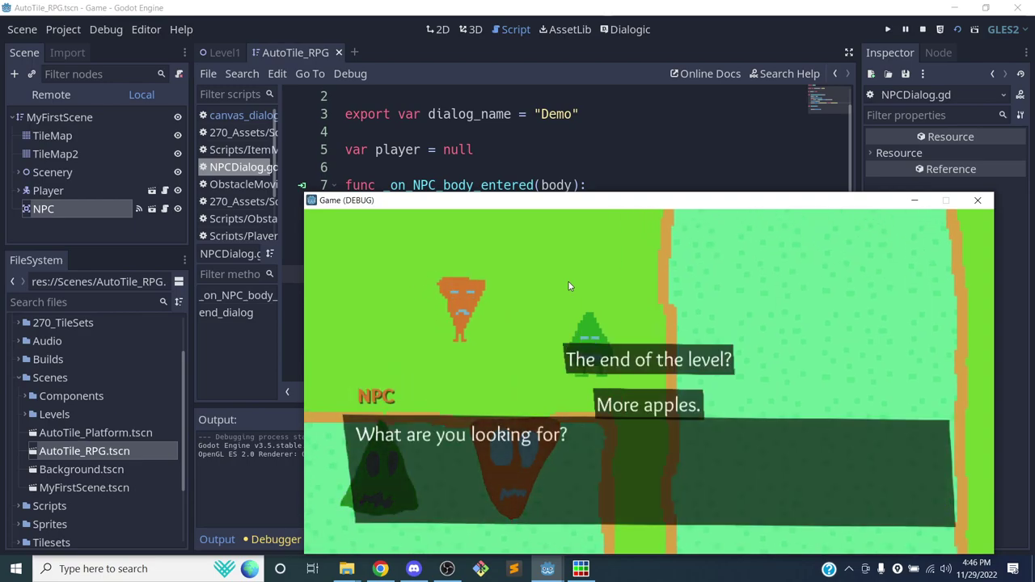
click(663, 361)
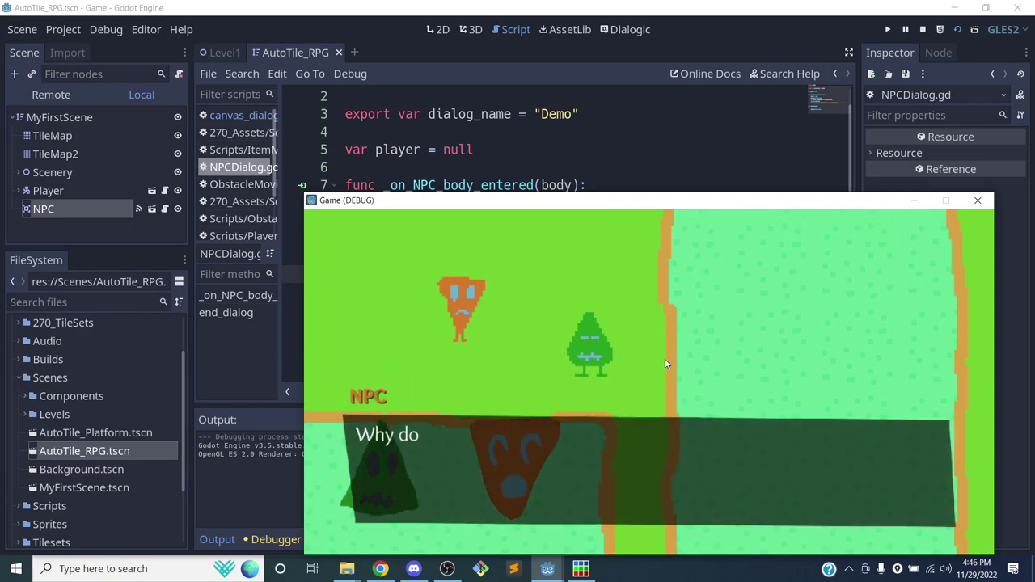
key(Return)
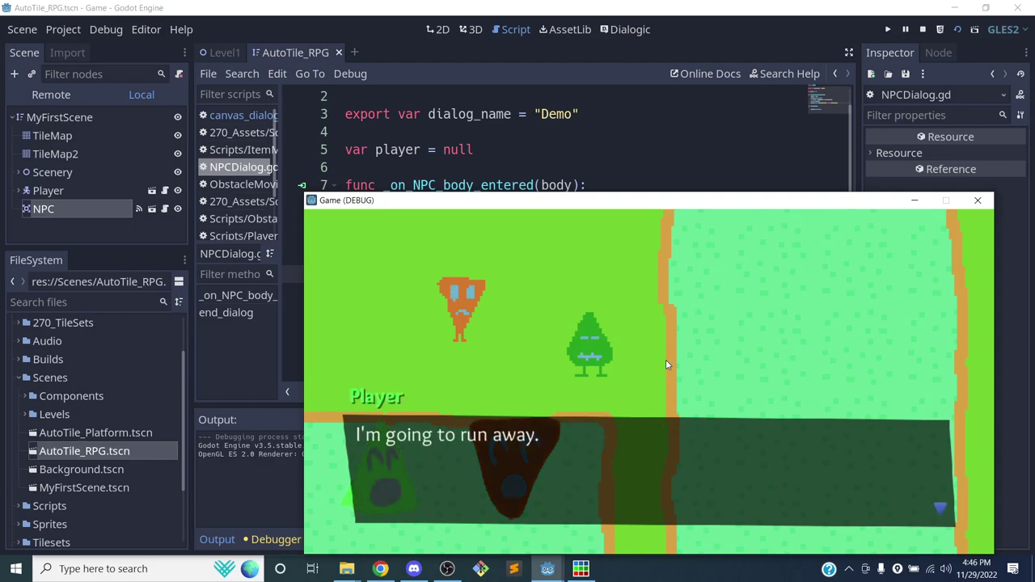
key(Return)
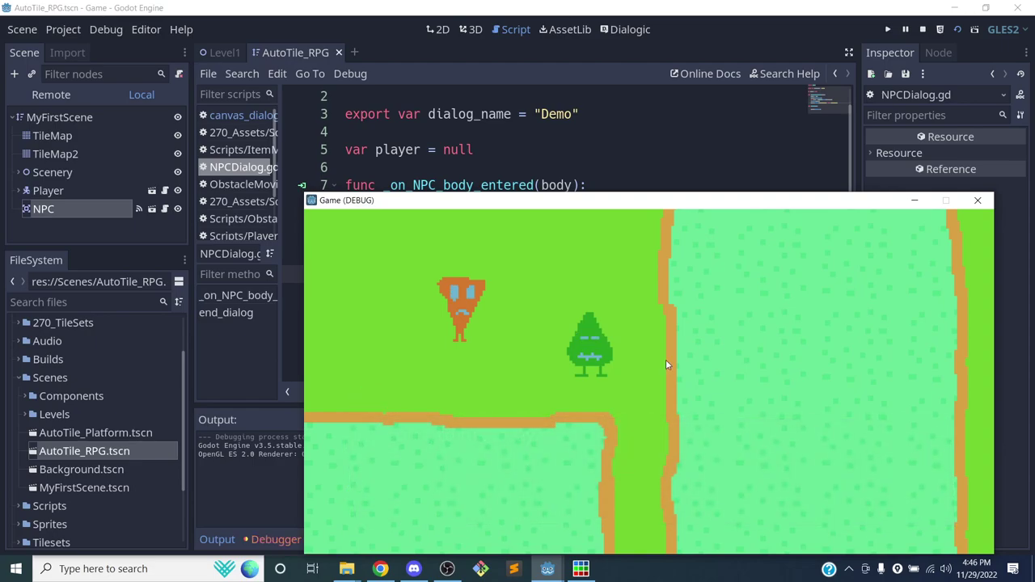
Move the game window clear of the debugger and inspect the source of the timeline_end signal error
drag(526, 200, 525, 127)
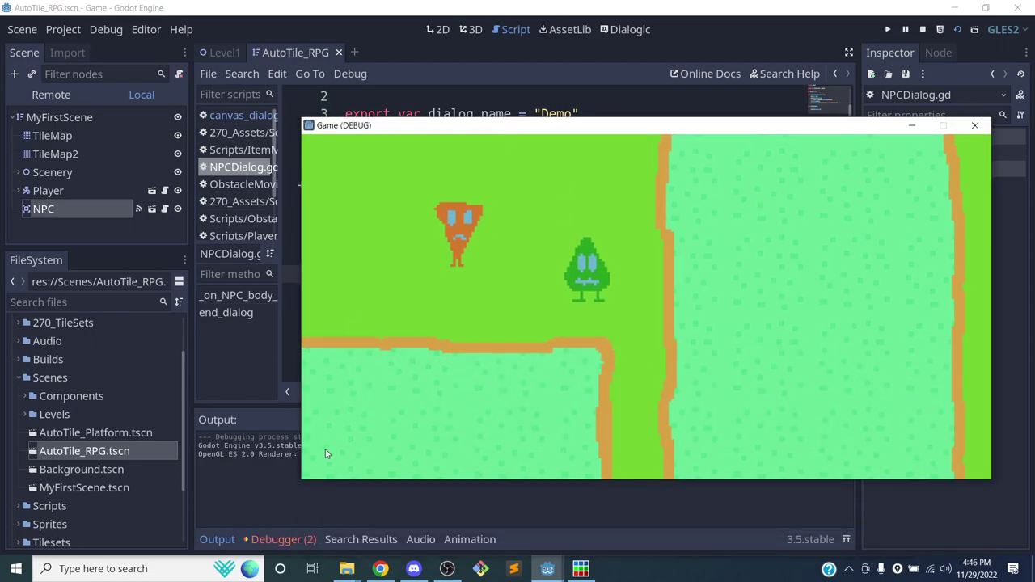
click(289, 538)
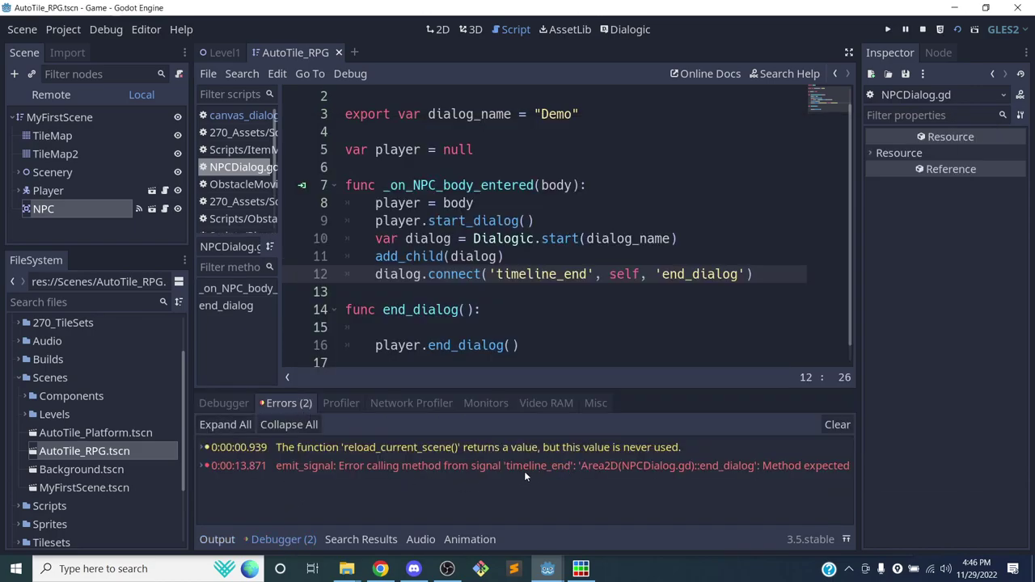
click(471, 466)
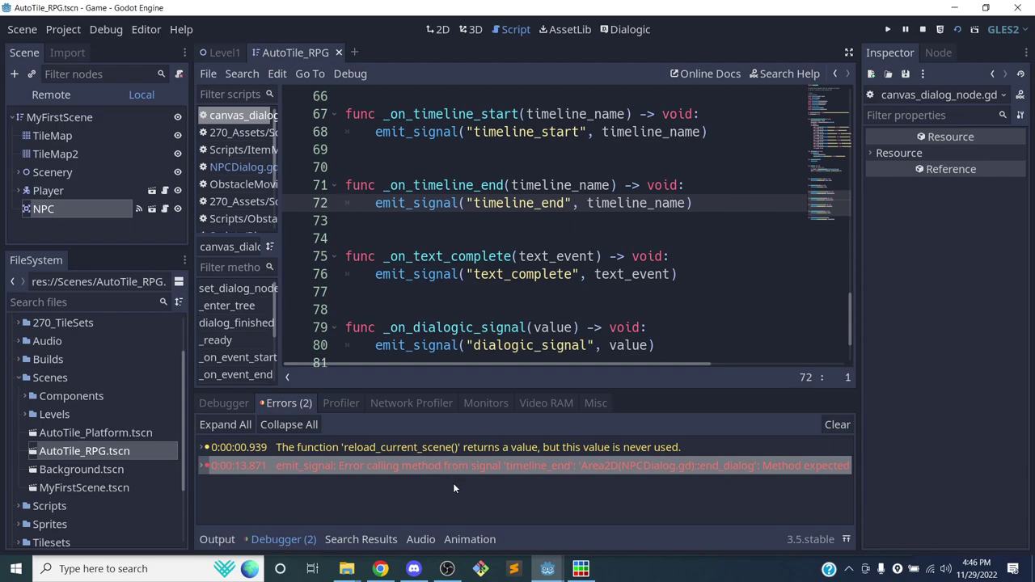
click(201, 461)
click(200, 461)
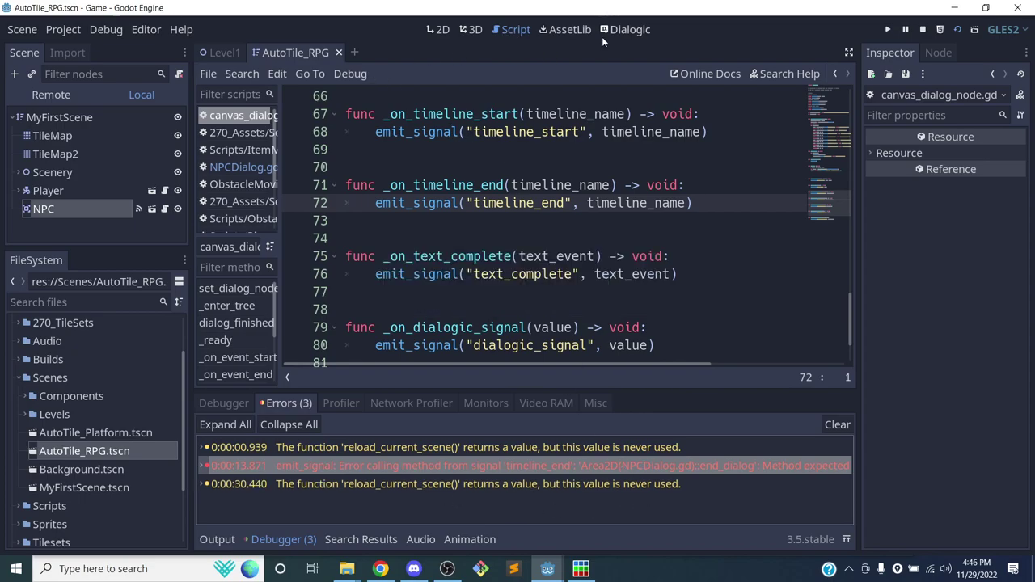
Return to the 2D view and close the running game
click(441, 30)
key(ctrl+s)
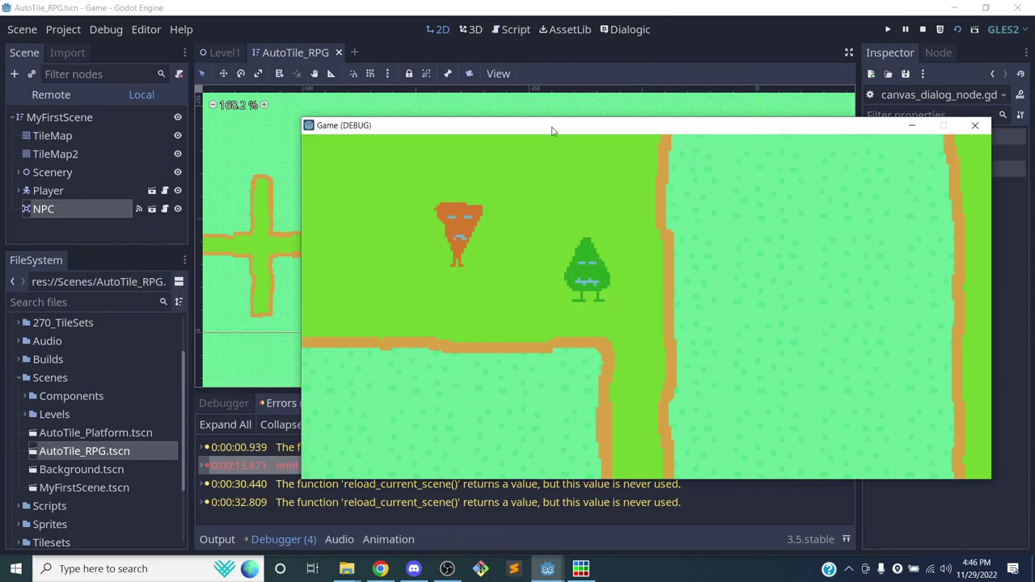
drag(551, 123, 489, 105)
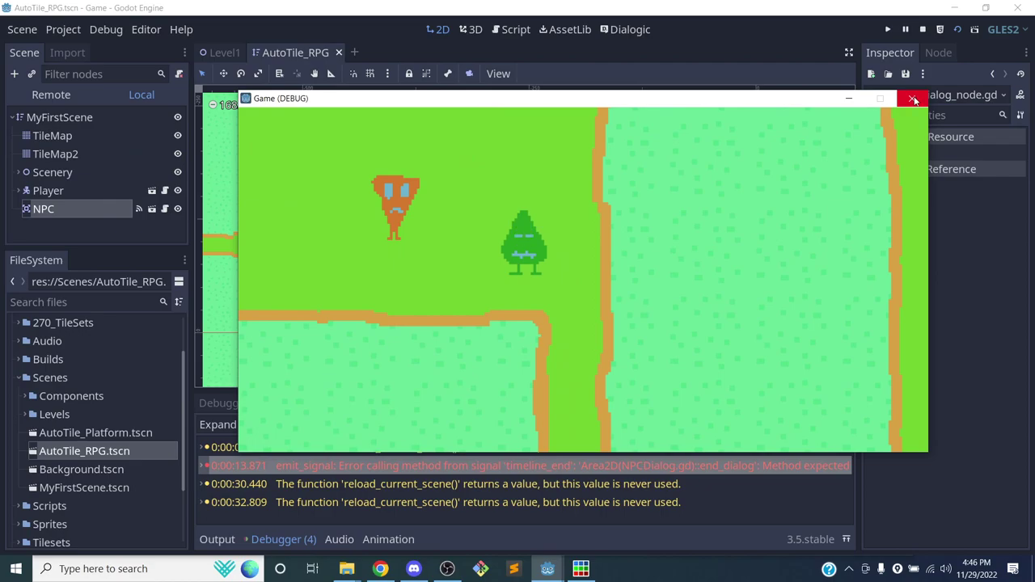
click(911, 98)
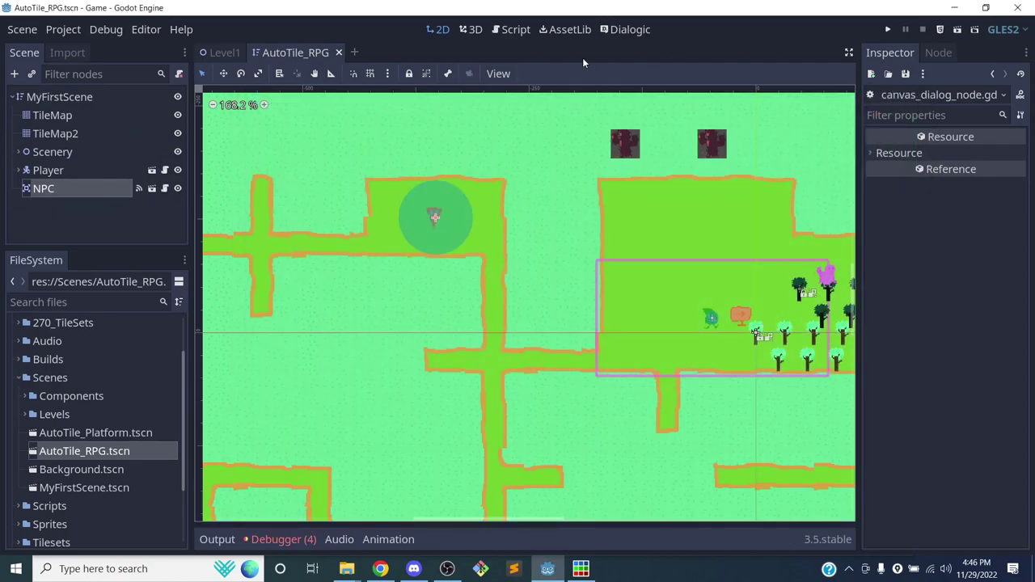
Open Dialogic's Default Theme settings and narrow the Inspector to give the theme editor more width
click(622, 30)
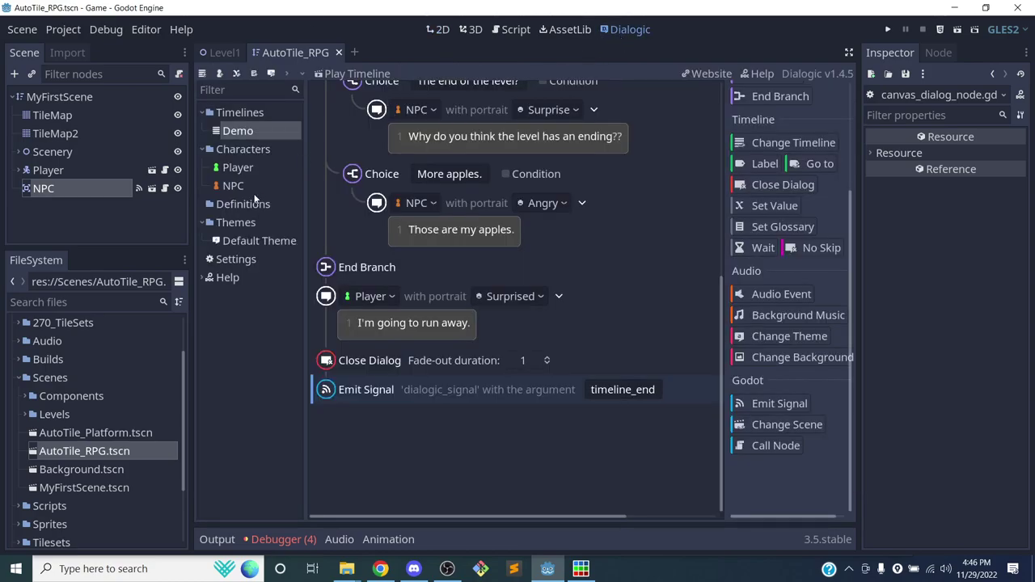
click(243, 241)
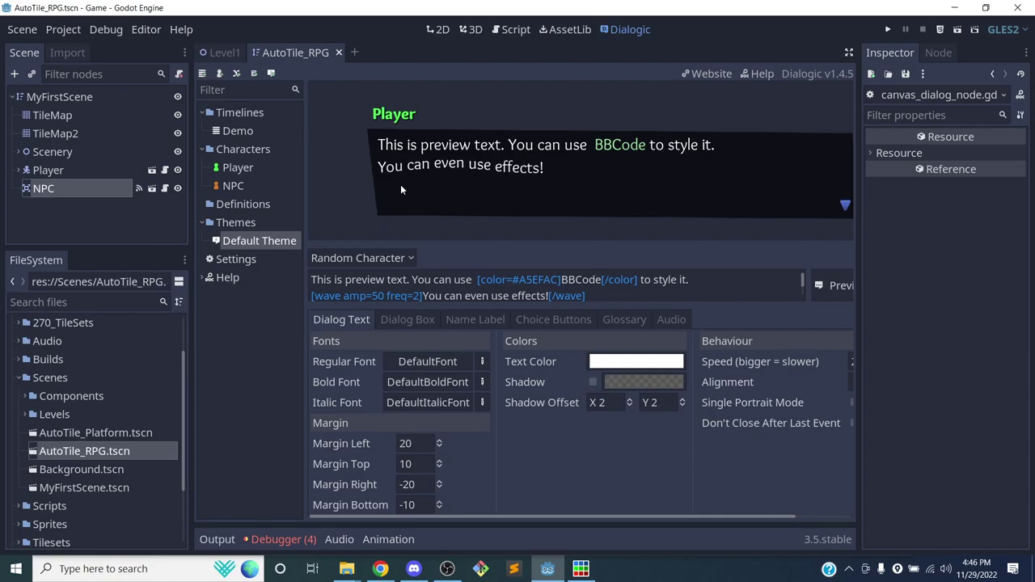
scroll(536, 237, right, 2)
scroll(536, 235, left, 2)
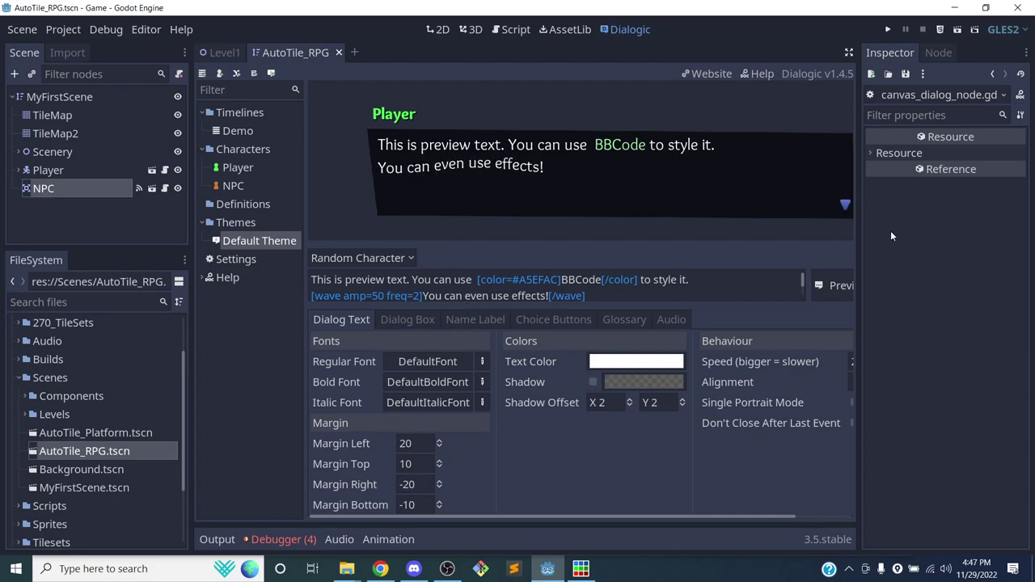
drag(858, 231, 954, 231)
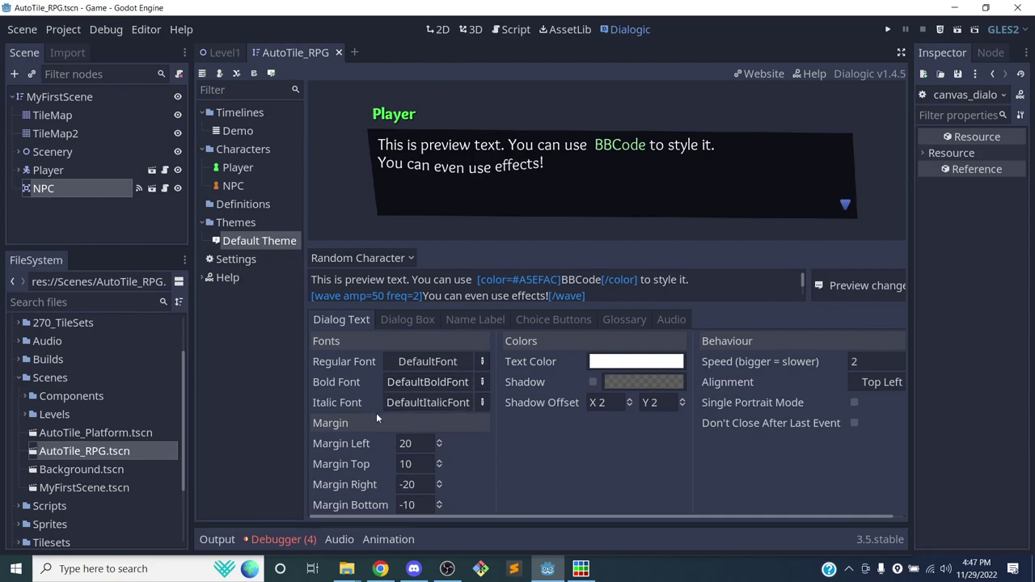
Set the Default Theme's dialog text color to red (ff0a0a)
click(601, 368)
click(564, 68)
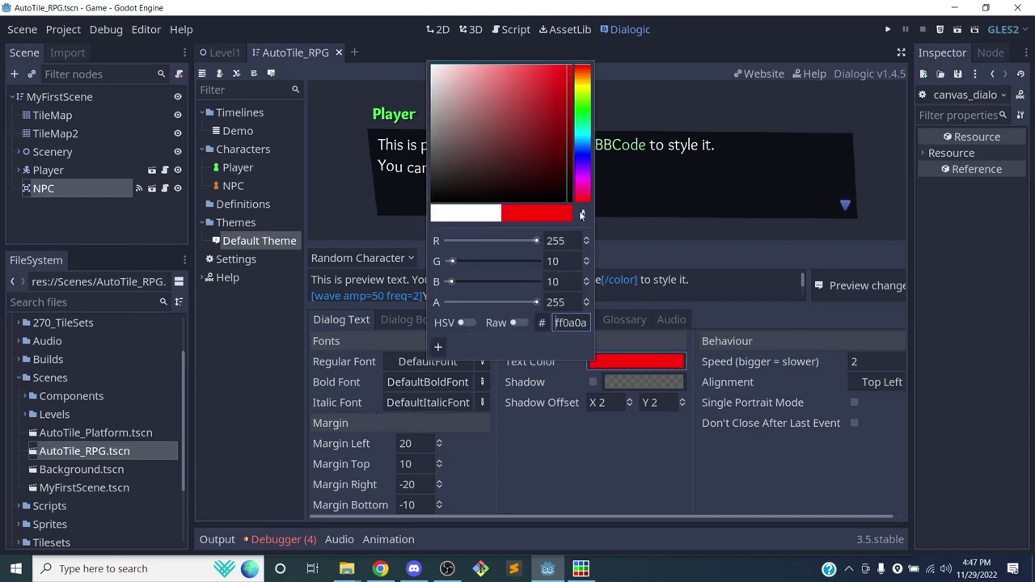
click(637, 236)
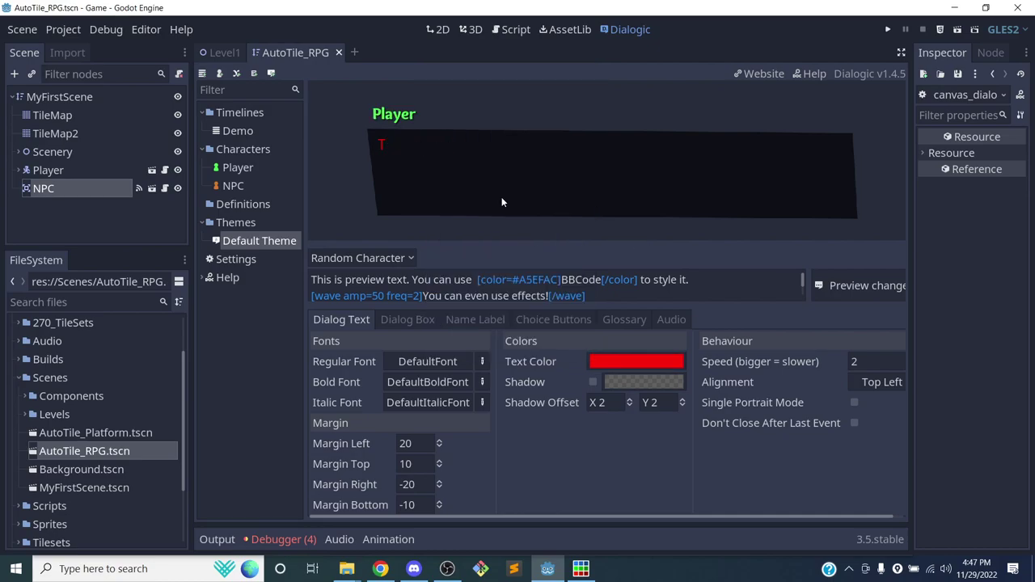
Set the Default Theme's dialog text color to purple (bb00ff)
click(617, 360)
click(580, 184)
click(564, 84)
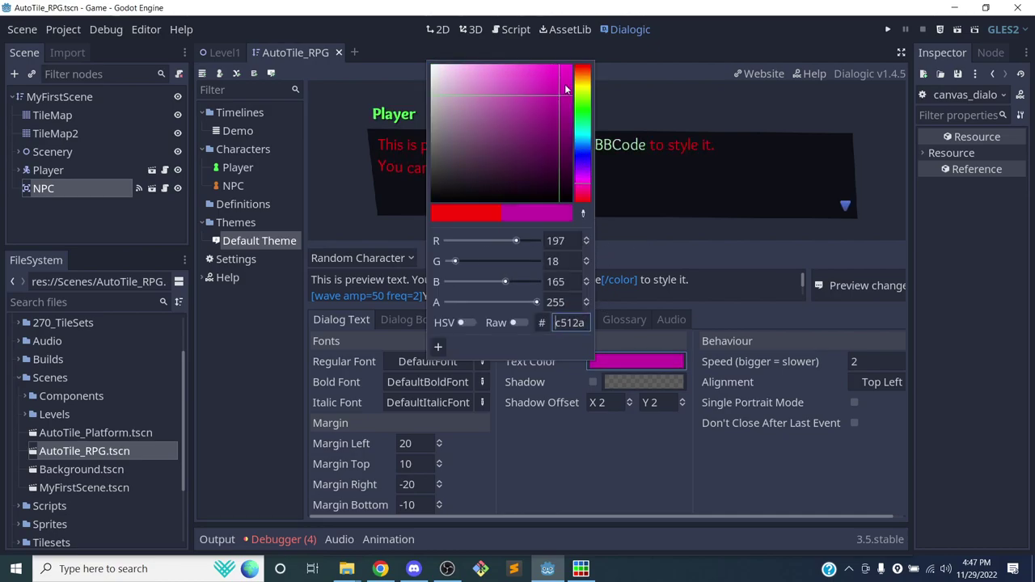
click(570, 66)
click(589, 103)
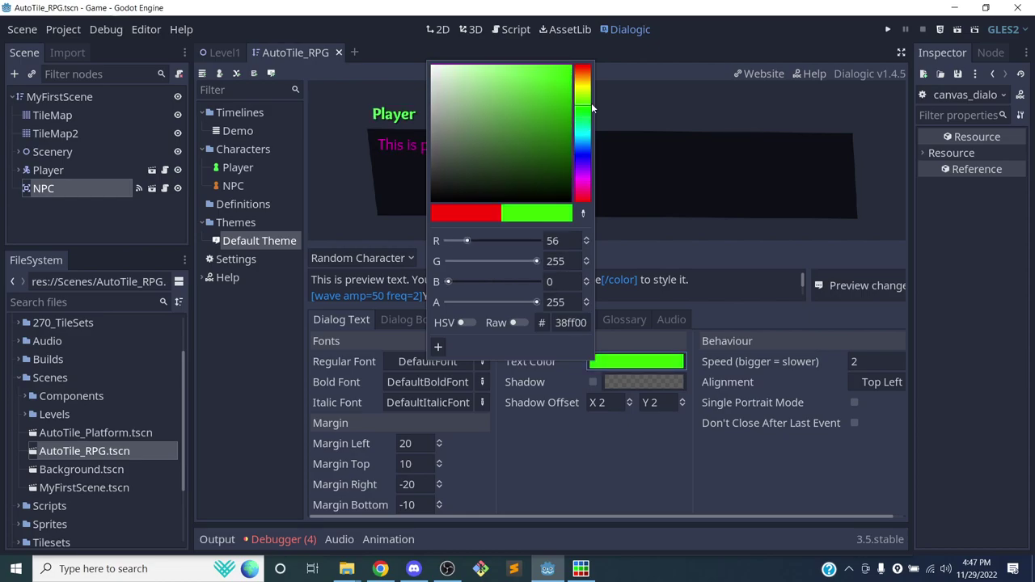
click(585, 150)
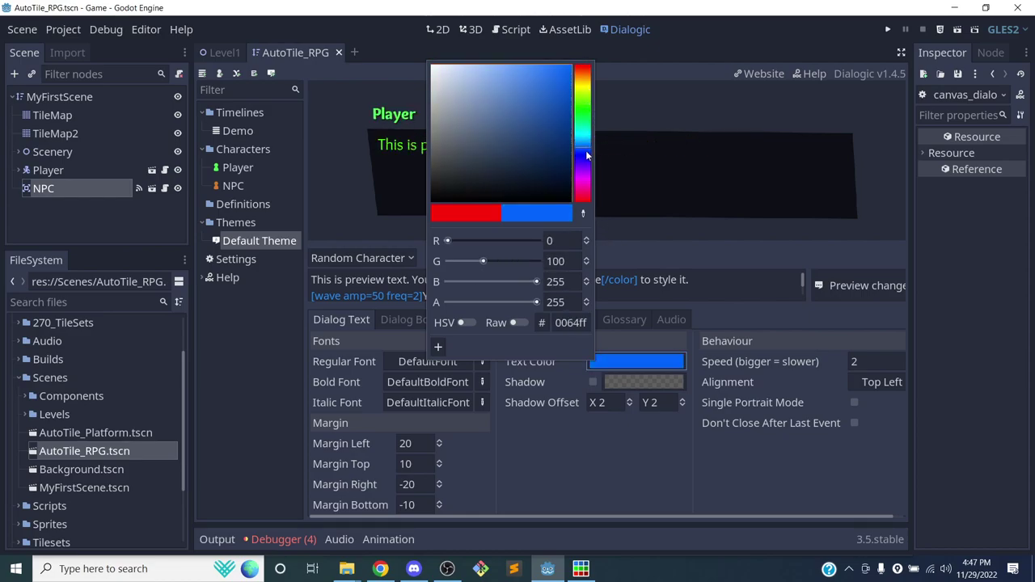
drag(586, 153, 583, 174)
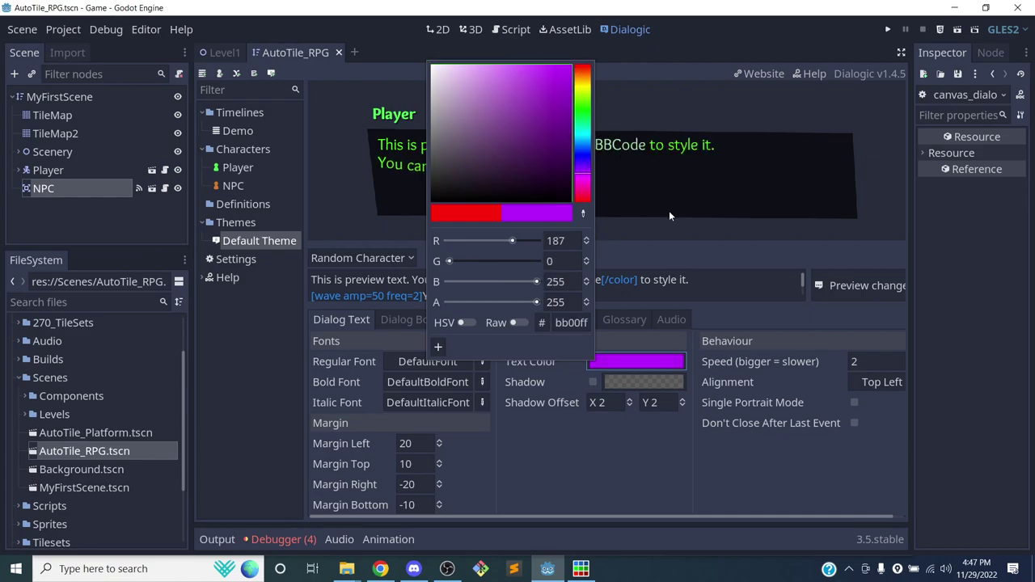
click(657, 209)
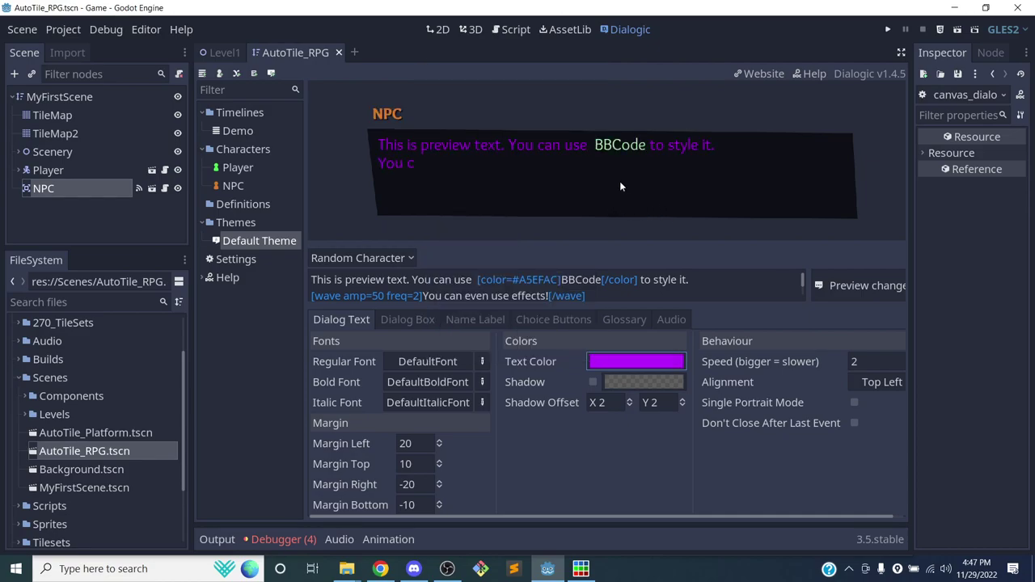
Try the dialog text shadow on and off in the theme preview
click(593, 384)
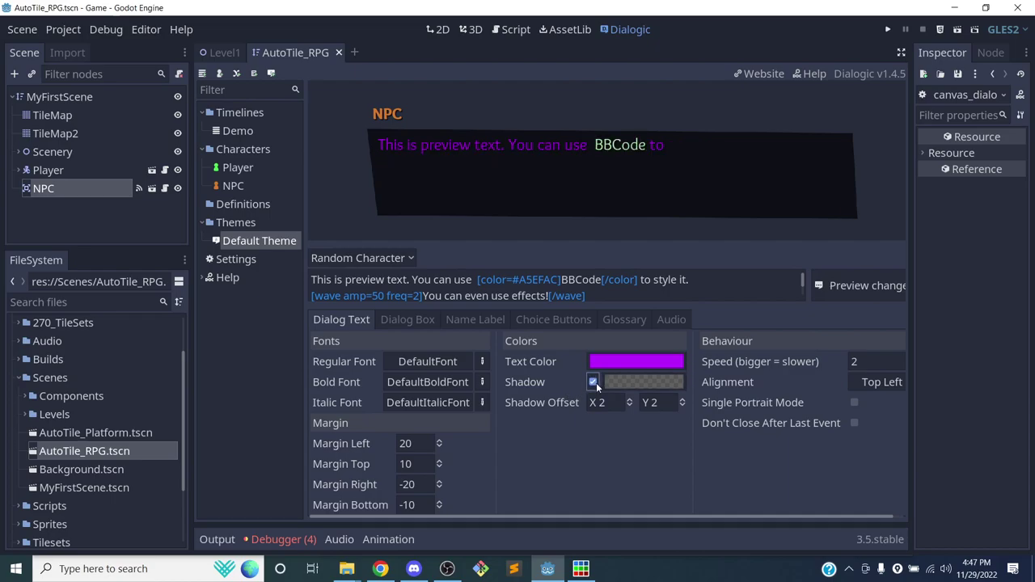
click(593, 383)
click(592, 382)
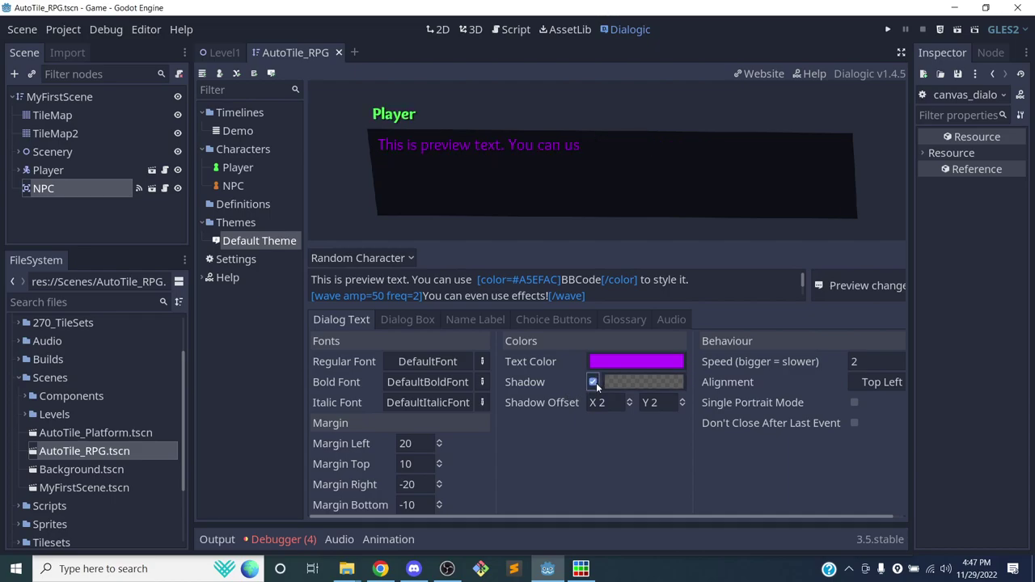
click(594, 383)
Replace the dialog box's background texture with the plain black background color
click(435, 321)
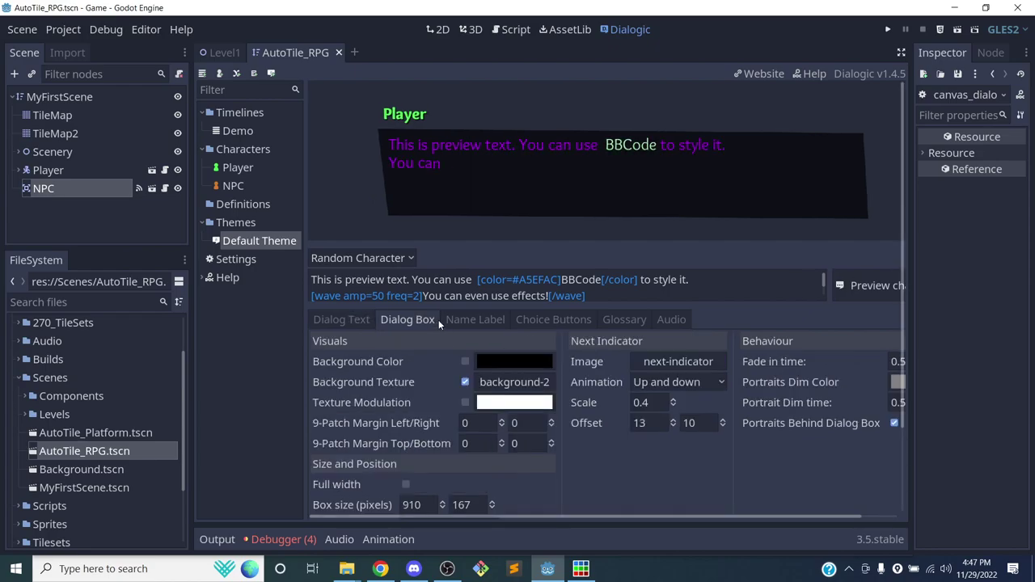
click(465, 382)
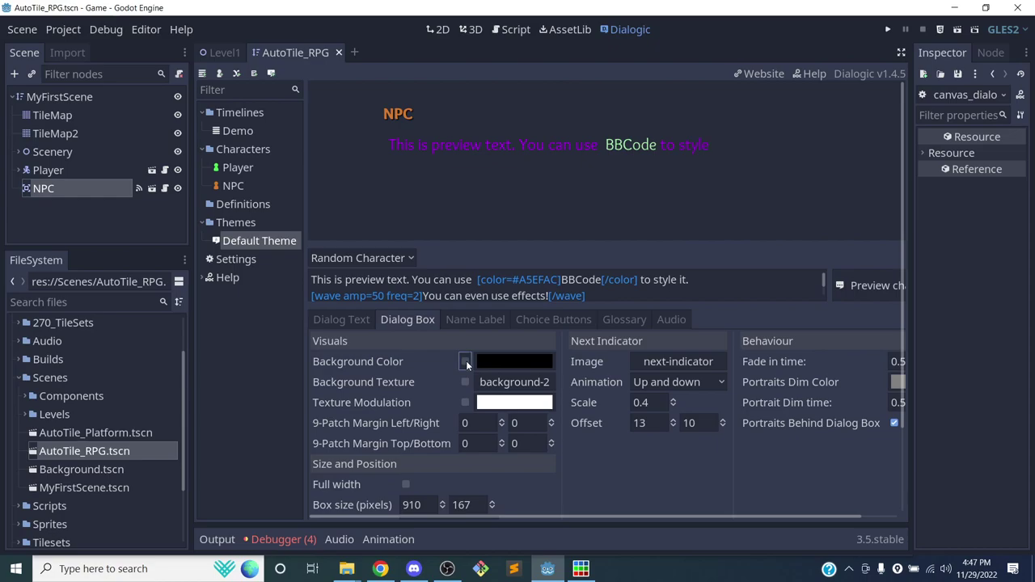
click(465, 362)
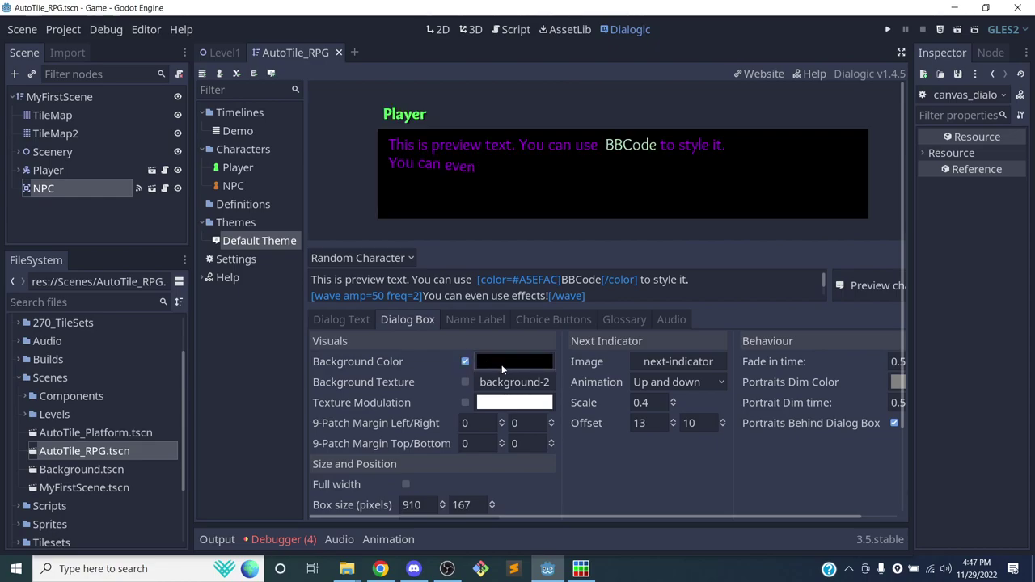
Enable texture modulation for the dialog box and set its color to muted red (RGB 172, 91, 91)
click(464, 402)
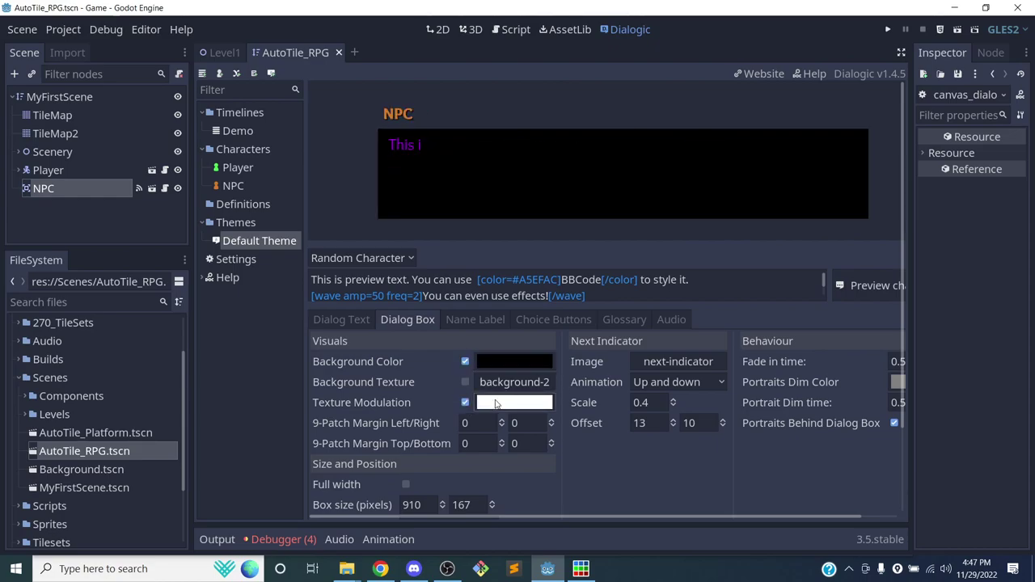
click(497, 402)
click(414, 216)
drag(410, 194, 386, 176)
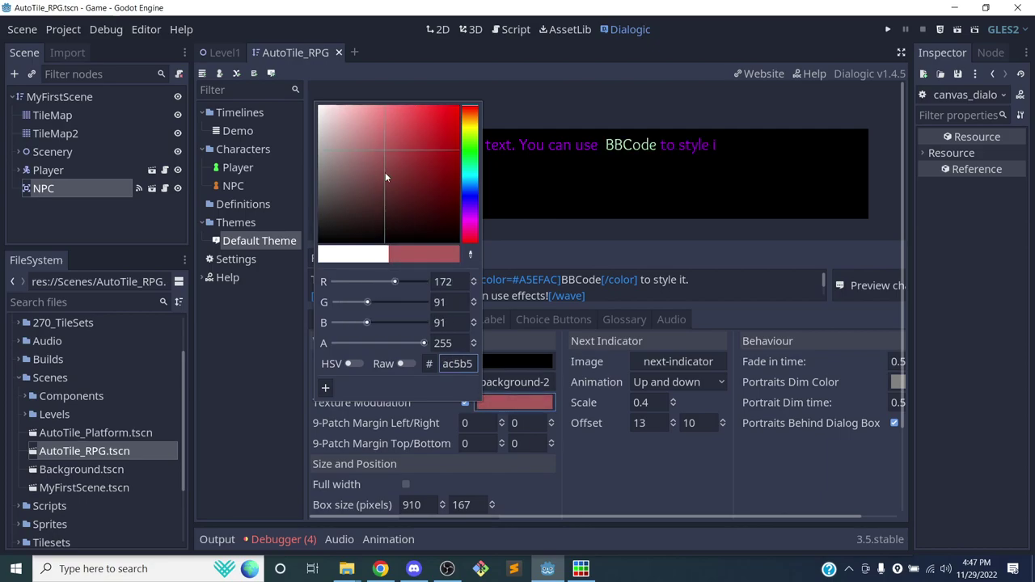
click(422, 412)
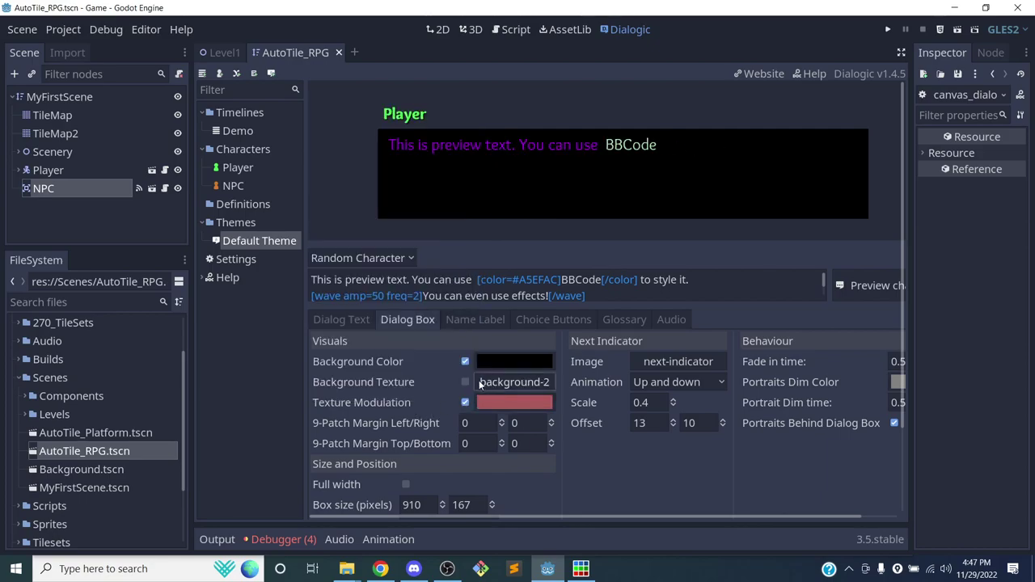
Re-enable the dialog box's background texture, with its background color and texture modulation turned off
click(465, 382)
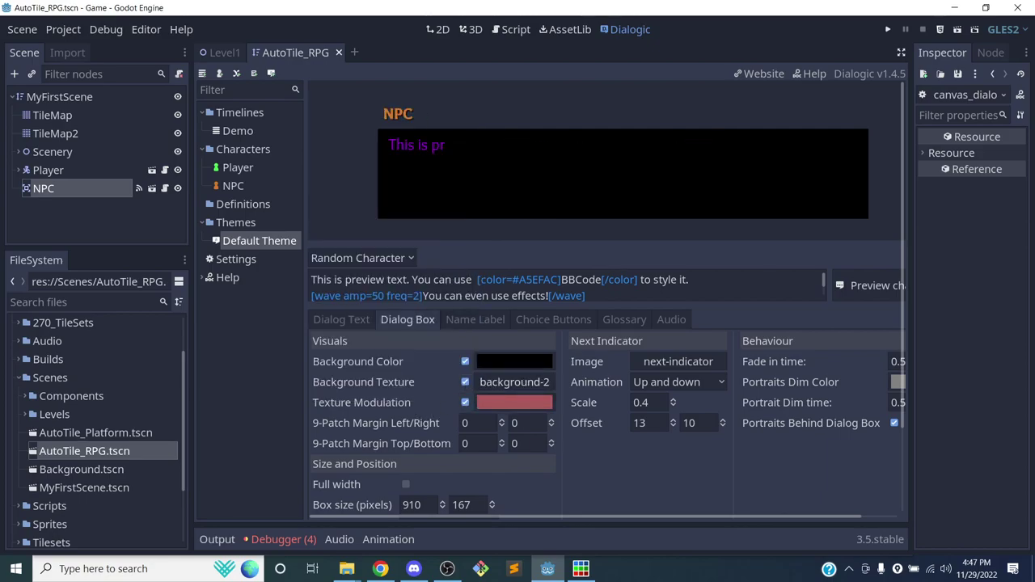
click(465, 363)
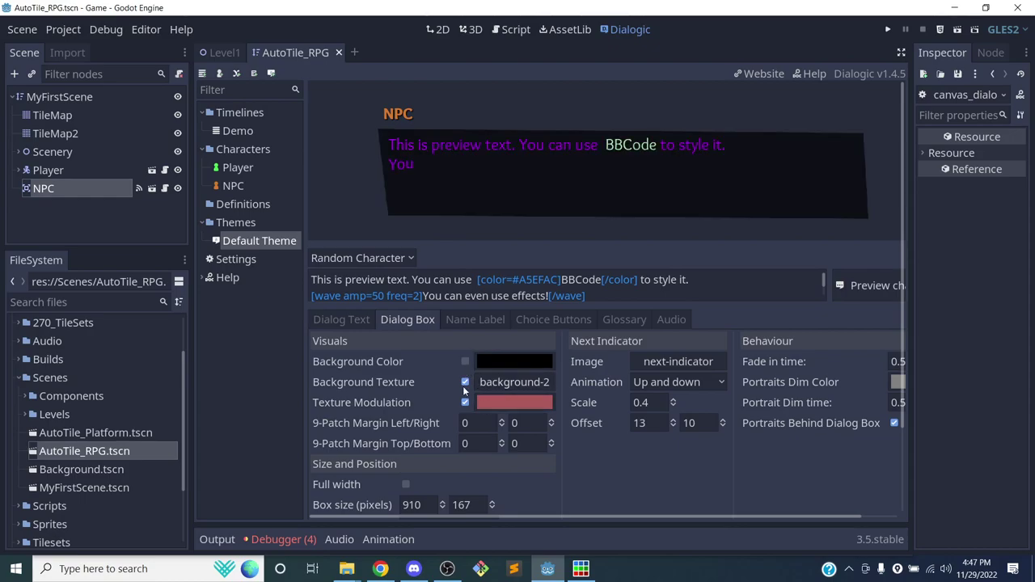
scroll(462, 399, down, 3)
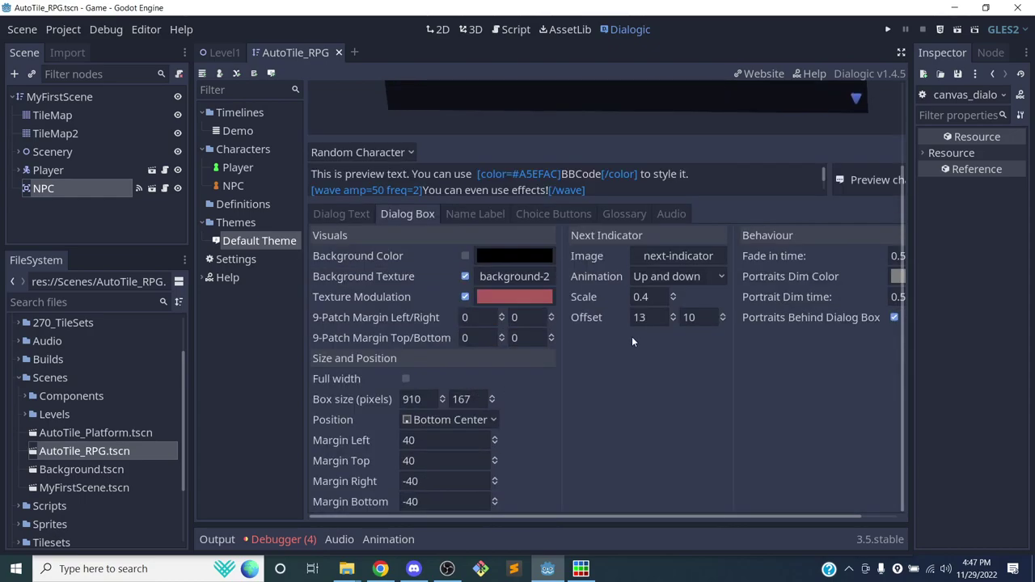
scroll(628, 338, up, 3)
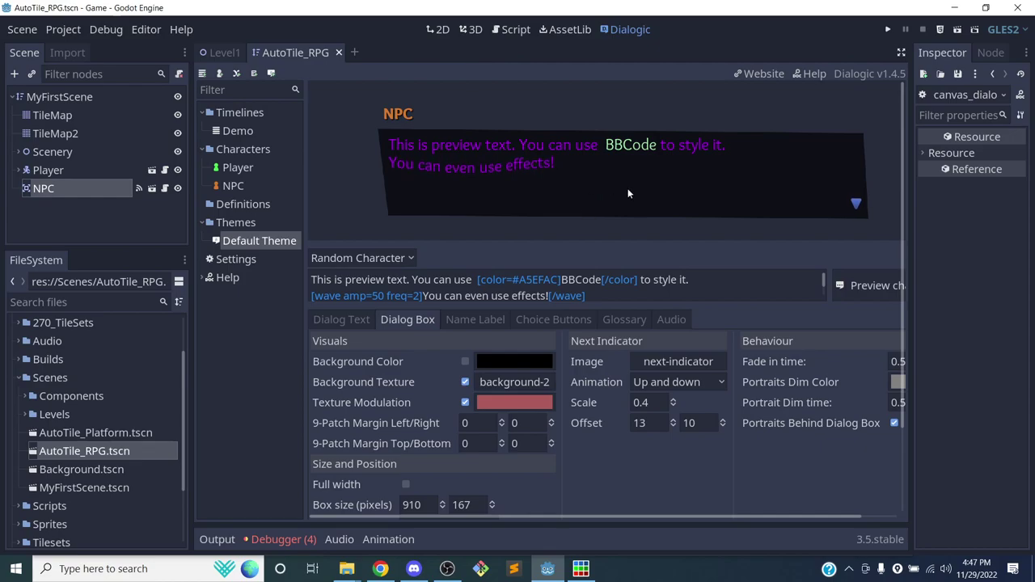
click(519, 388)
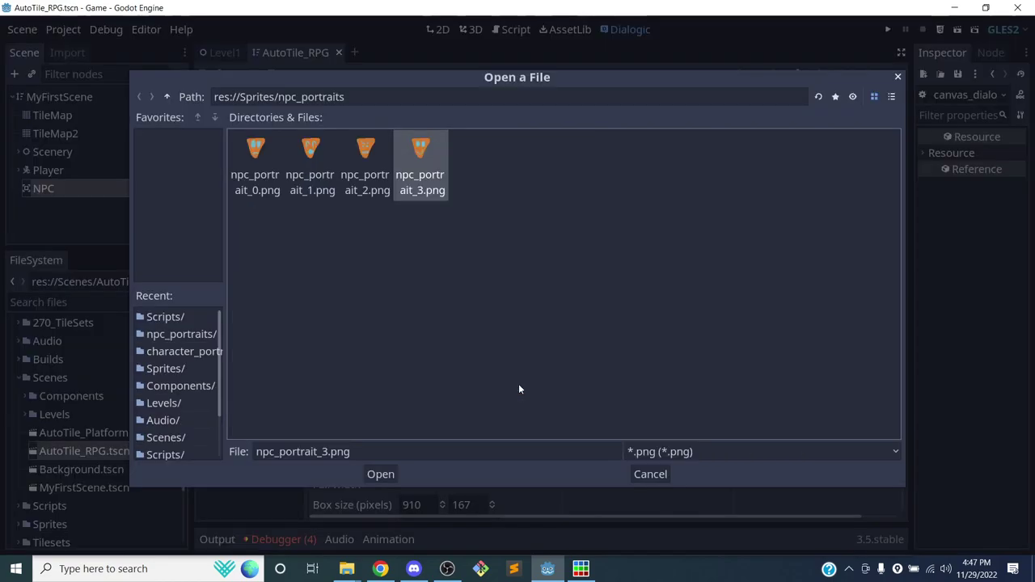
click(659, 470)
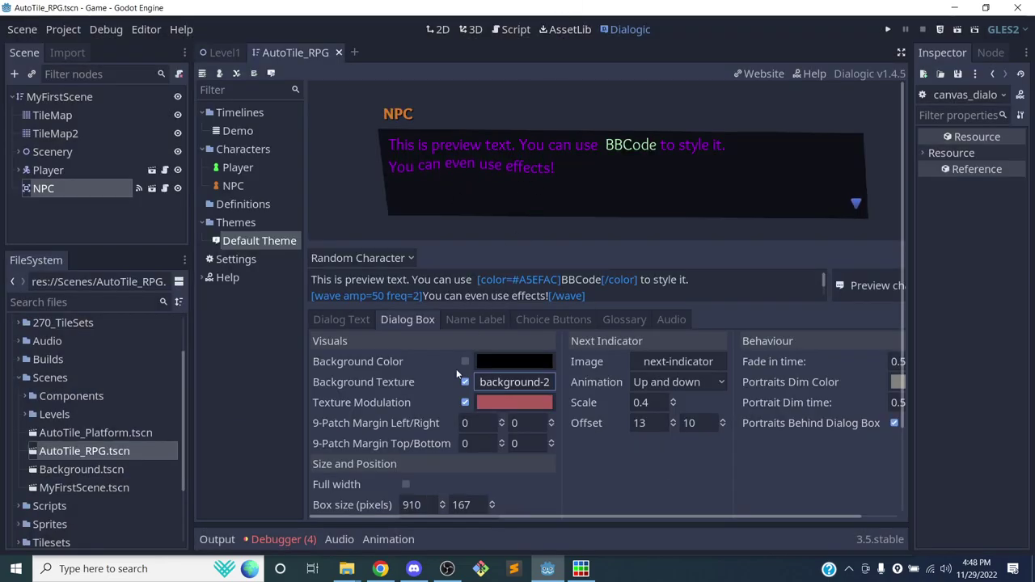
click(465, 402)
Enable the background color of the name label's box, keeping the character color in use for the label text
click(474, 319)
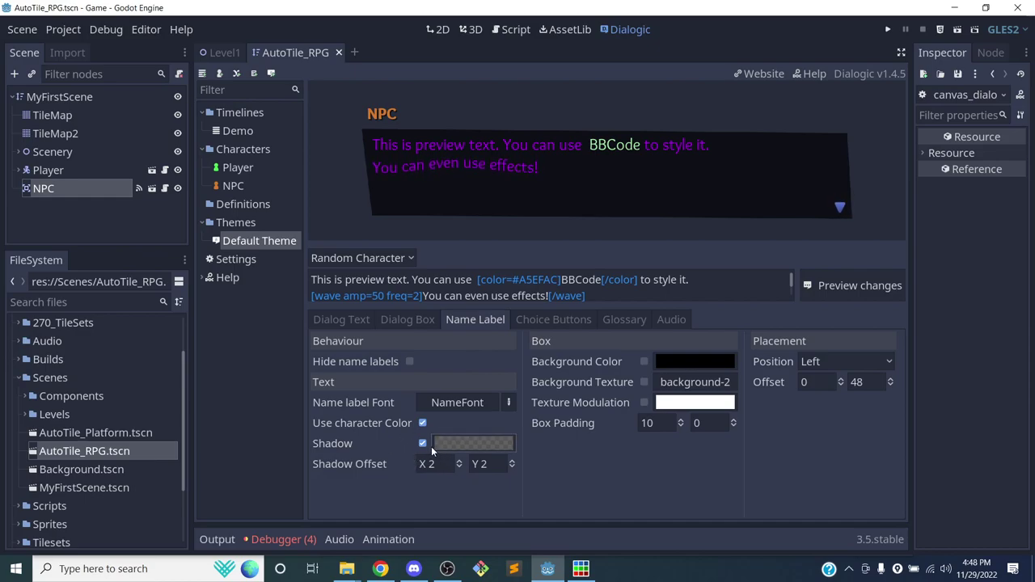
click(422, 422)
click(422, 423)
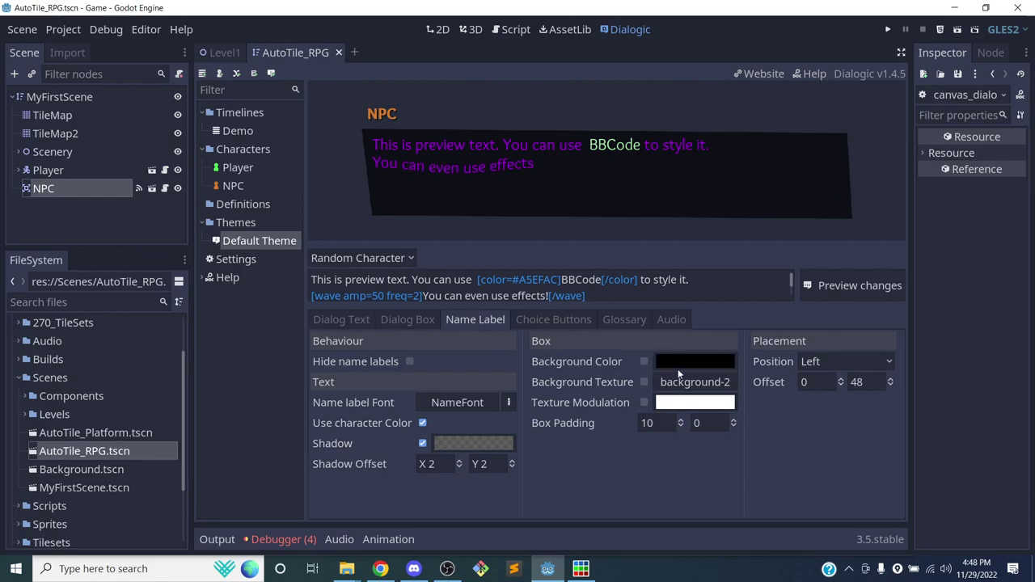
click(643, 362)
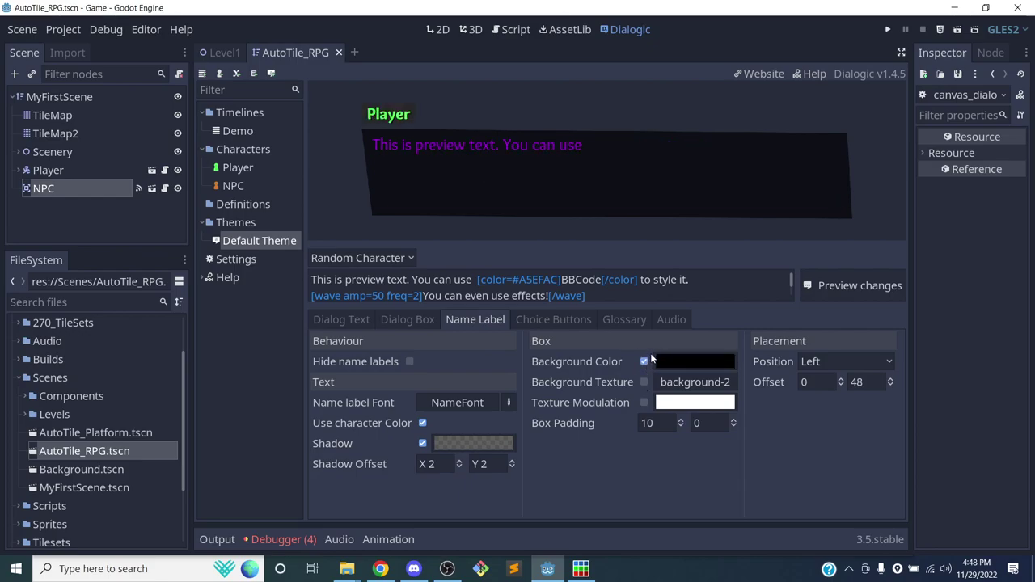
Look through the theme's choice button, glossary and audio options, returning to the dialog box settings
click(553, 321)
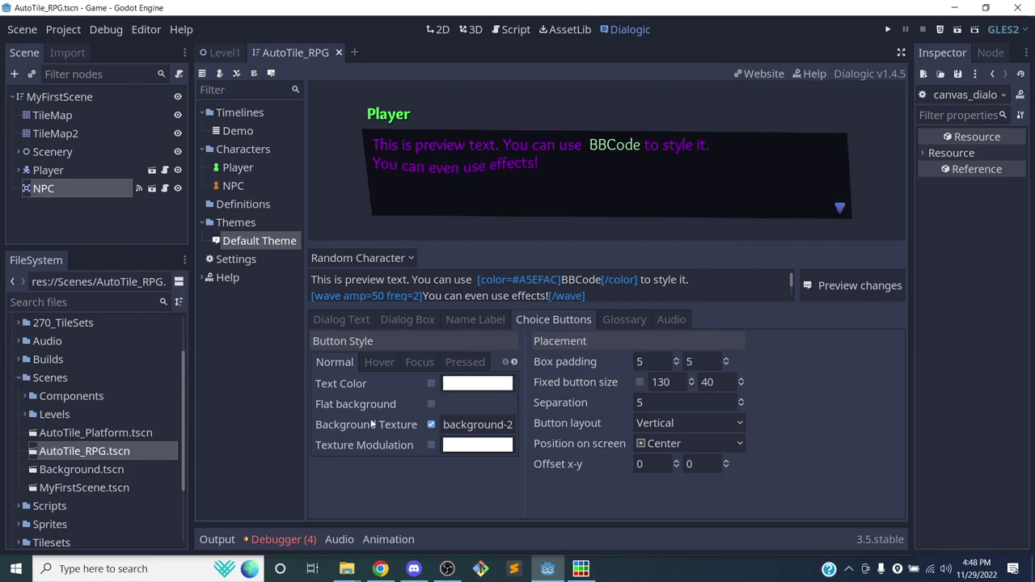
click(389, 365)
click(345, 364)
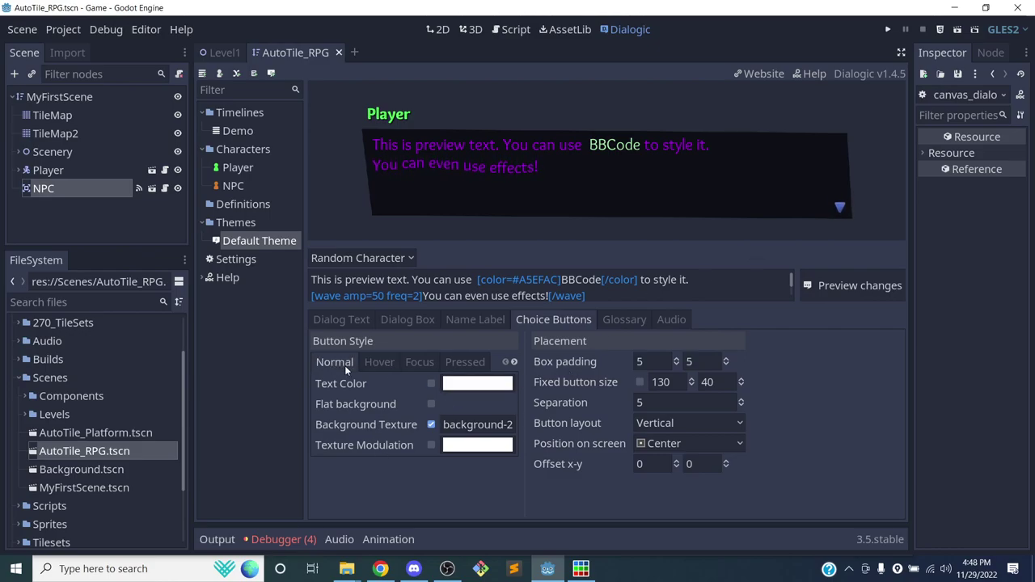
click(624, 319)
click(668, 318)
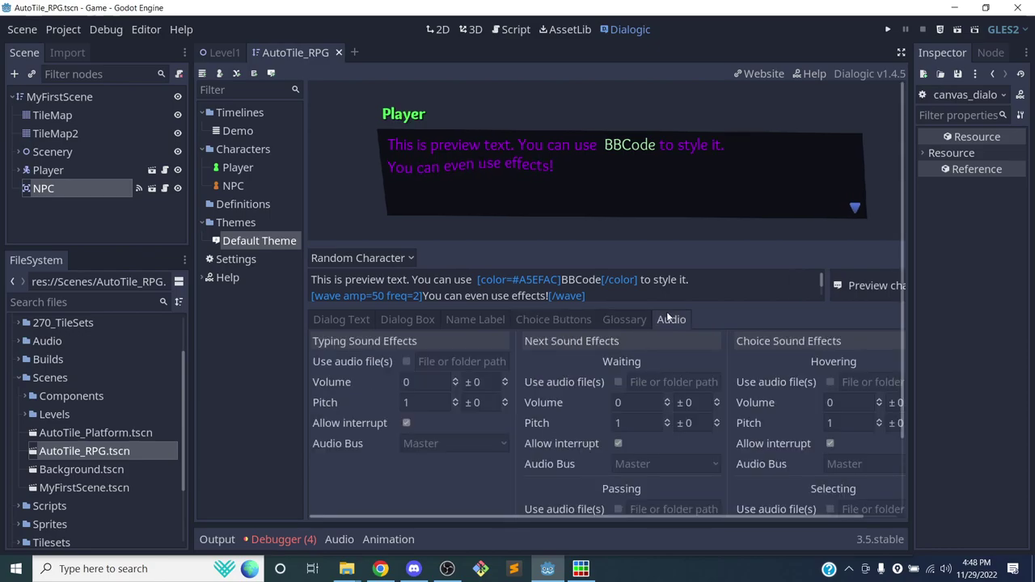
click(622, 319)
click(368, 320)
click(409, 317)
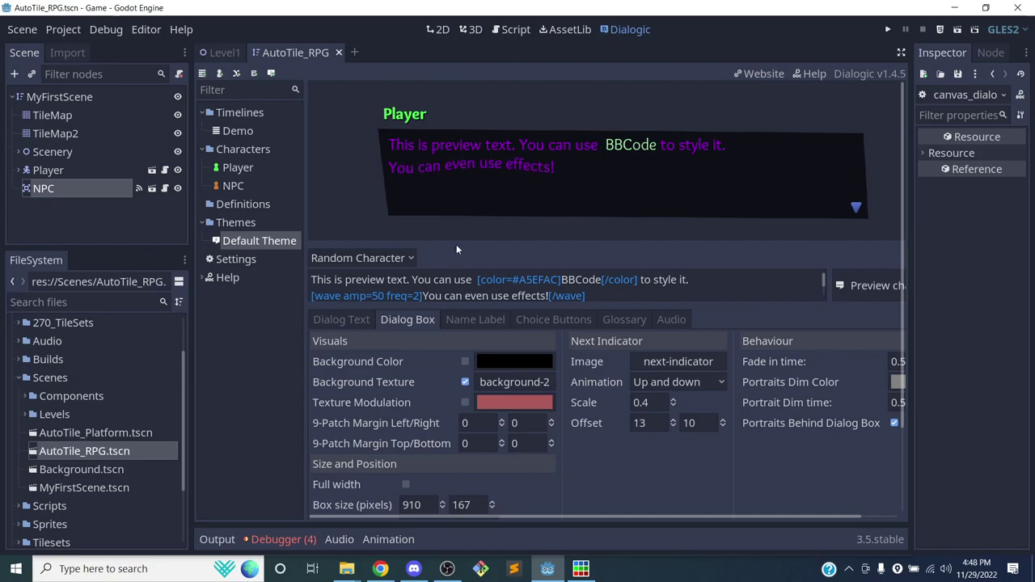
scroll(513, 239, down, 1)
scroll(443, 183, up, 1)
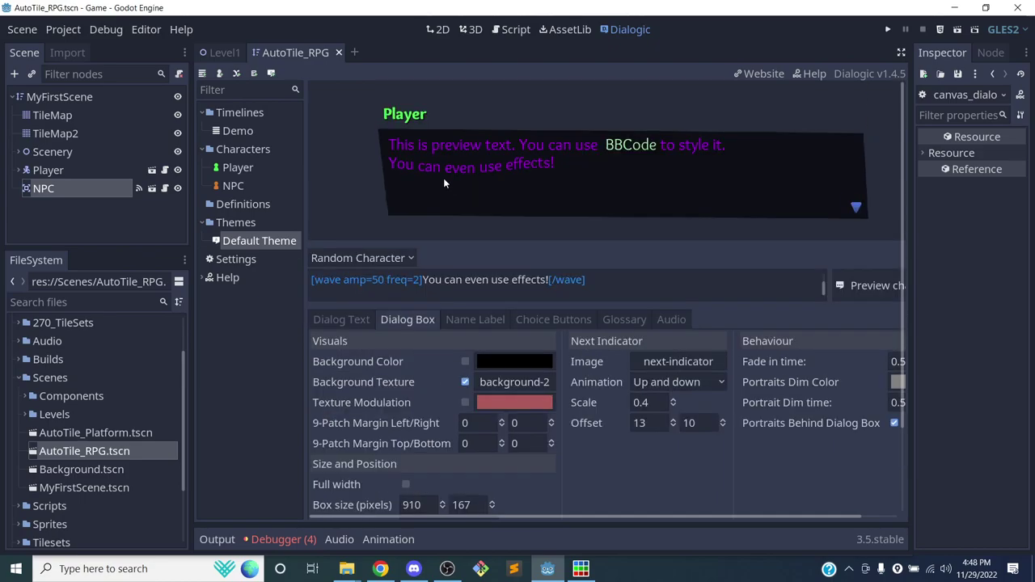
Save the scene and return to the 2D view
key(ctrl+s)
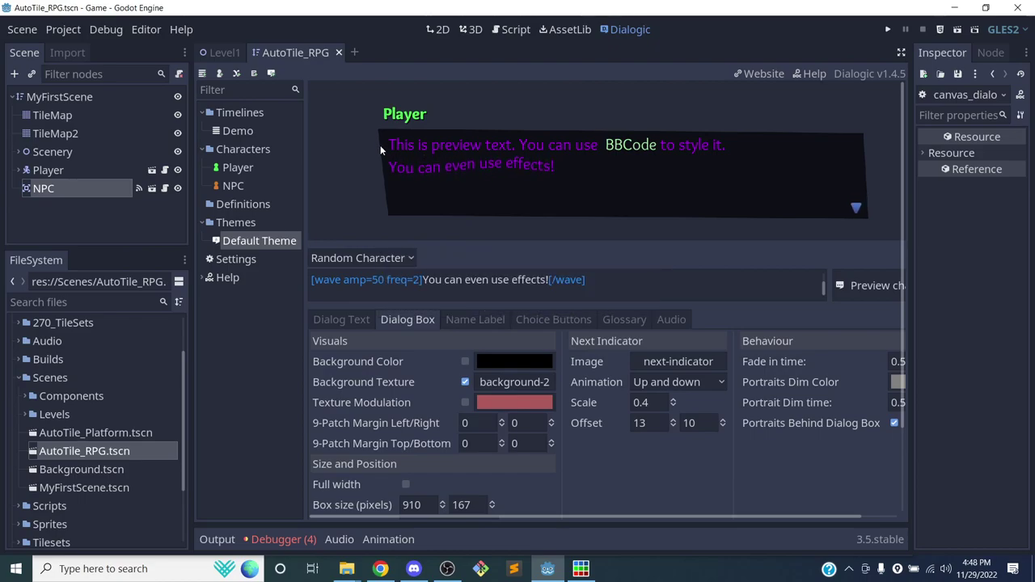
click(439, 29)
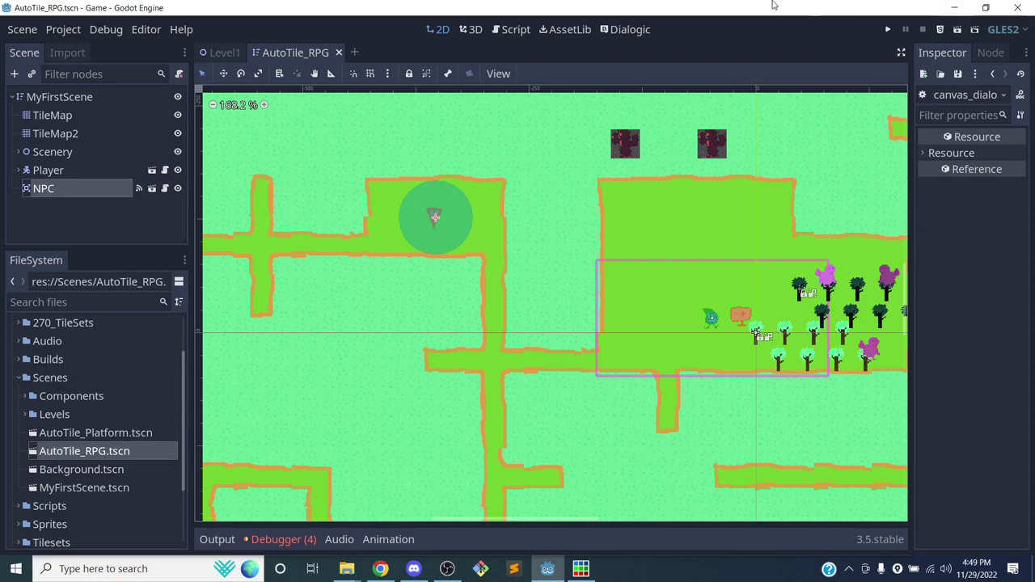
Remove the blank line above player.end_dialog() in the end_dialog function of NPCDialog.gd and save the script
click(515, 29)
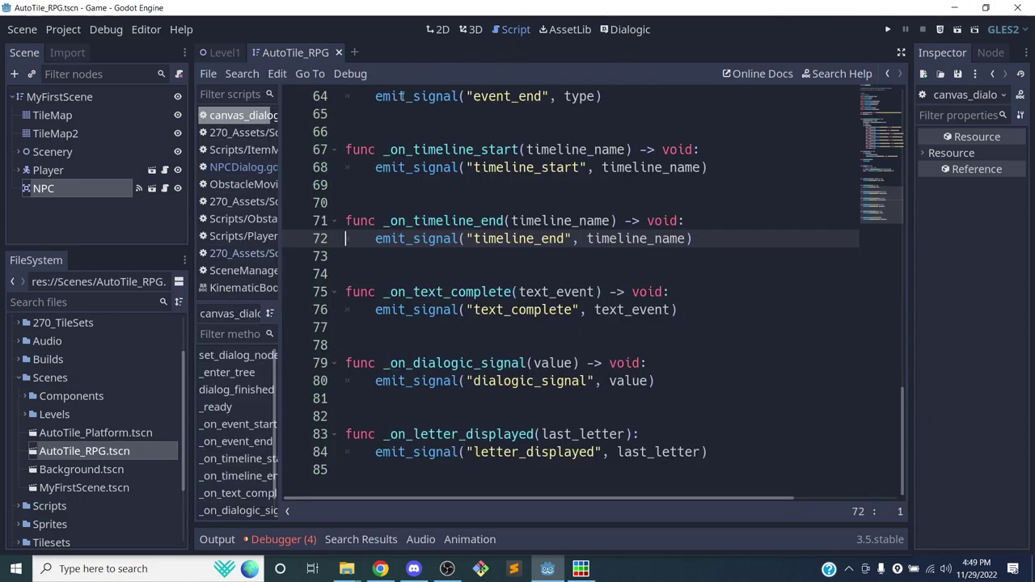
click(247, 163)
click(442, 181)
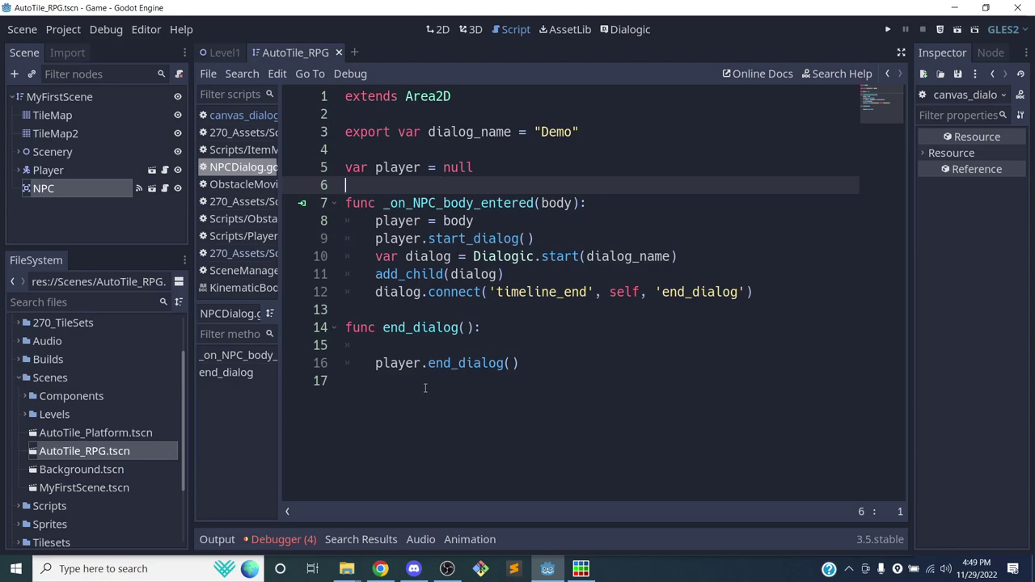
click(415, 362)
key(BackSpace)
click(481, 345)
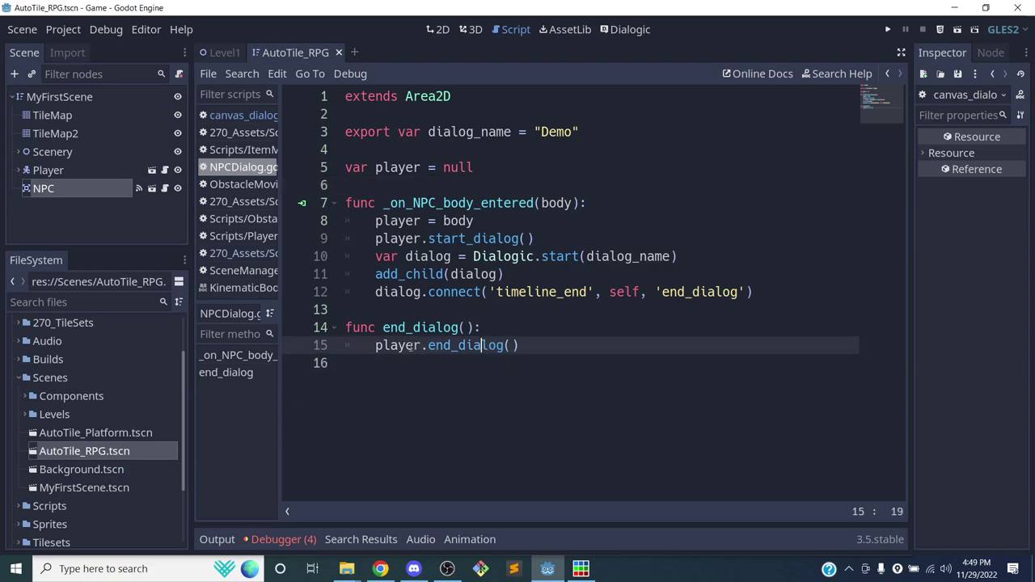
key(ctrl+s)
click(447, 568)
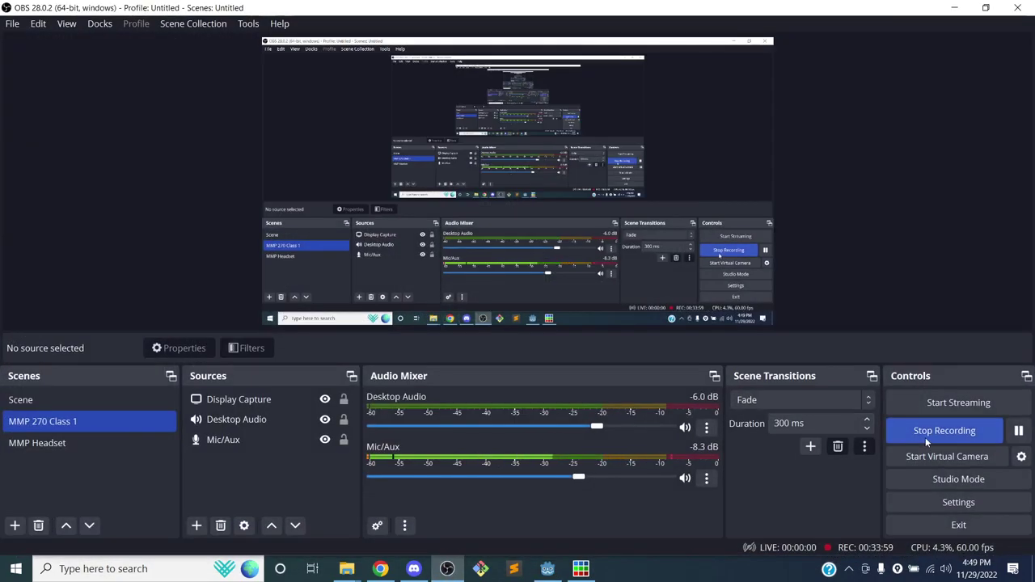